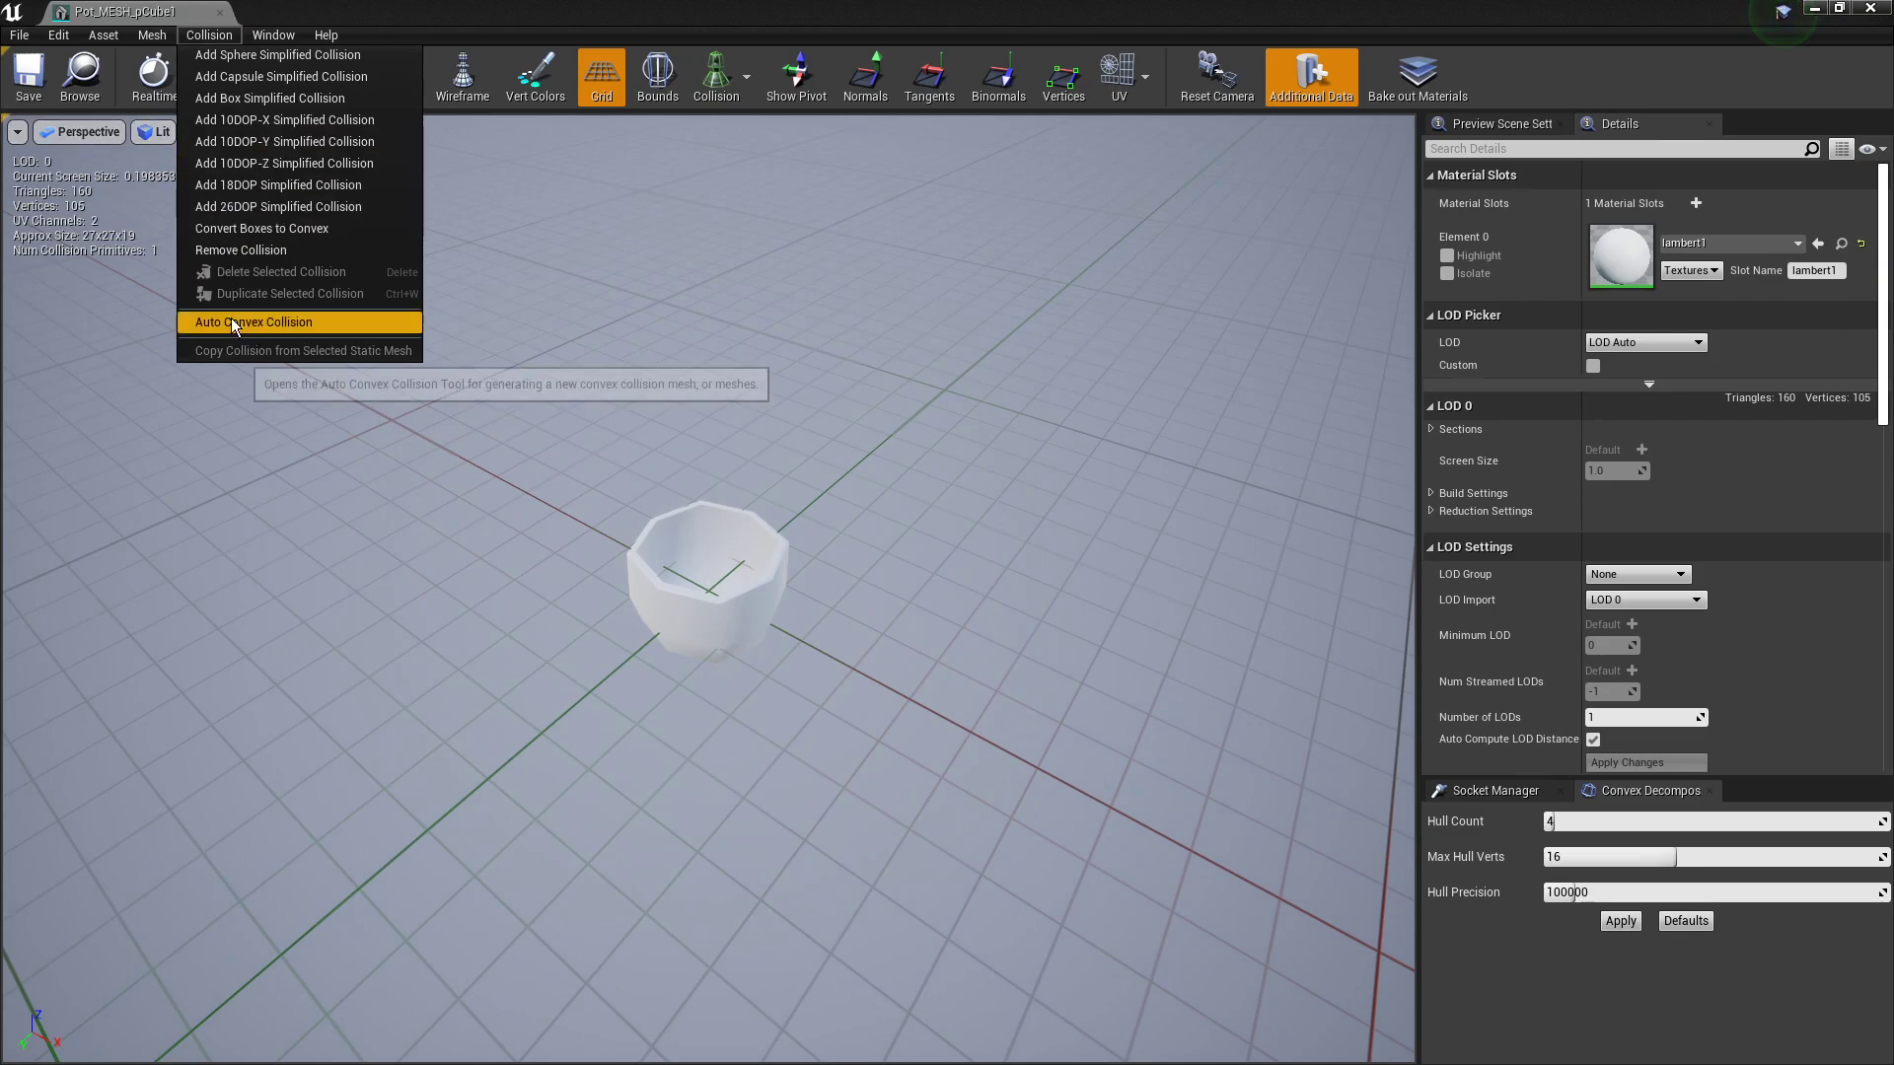
Step: Generate auto convex collision for the pot mesh with Hull Count 64 and Max Hull Verts 32, and inspect it
drag(1561, 826, 1737, 827)
drag(1549, 864, 1657, 865)
click(1620, 921)
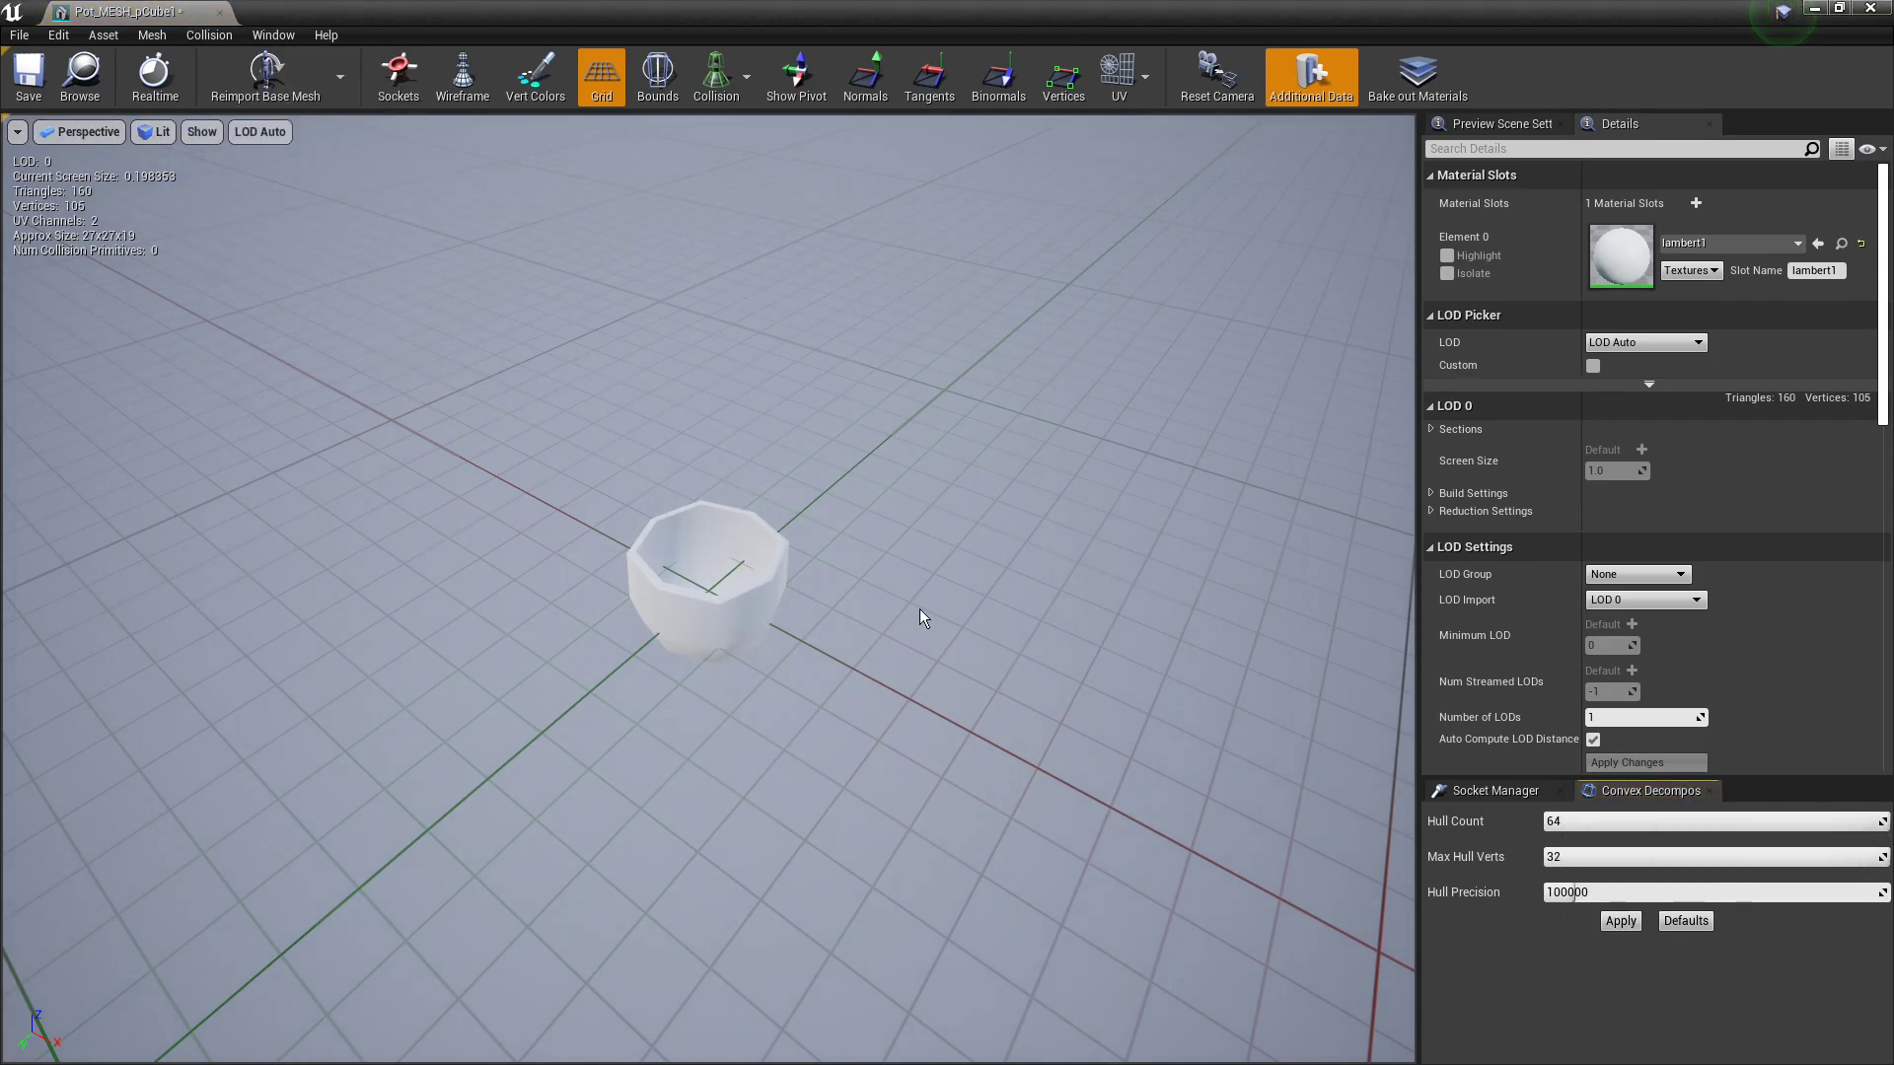
drag(719, 720, 838, 750)
drag(219, 288, 201, 297)
drag(431, 546, 427, 546)
Step: Remove the pot mesh's convex collision and save the mesh with Collision Complexity set to Use Complex Collision As Simple
click(209, 35)
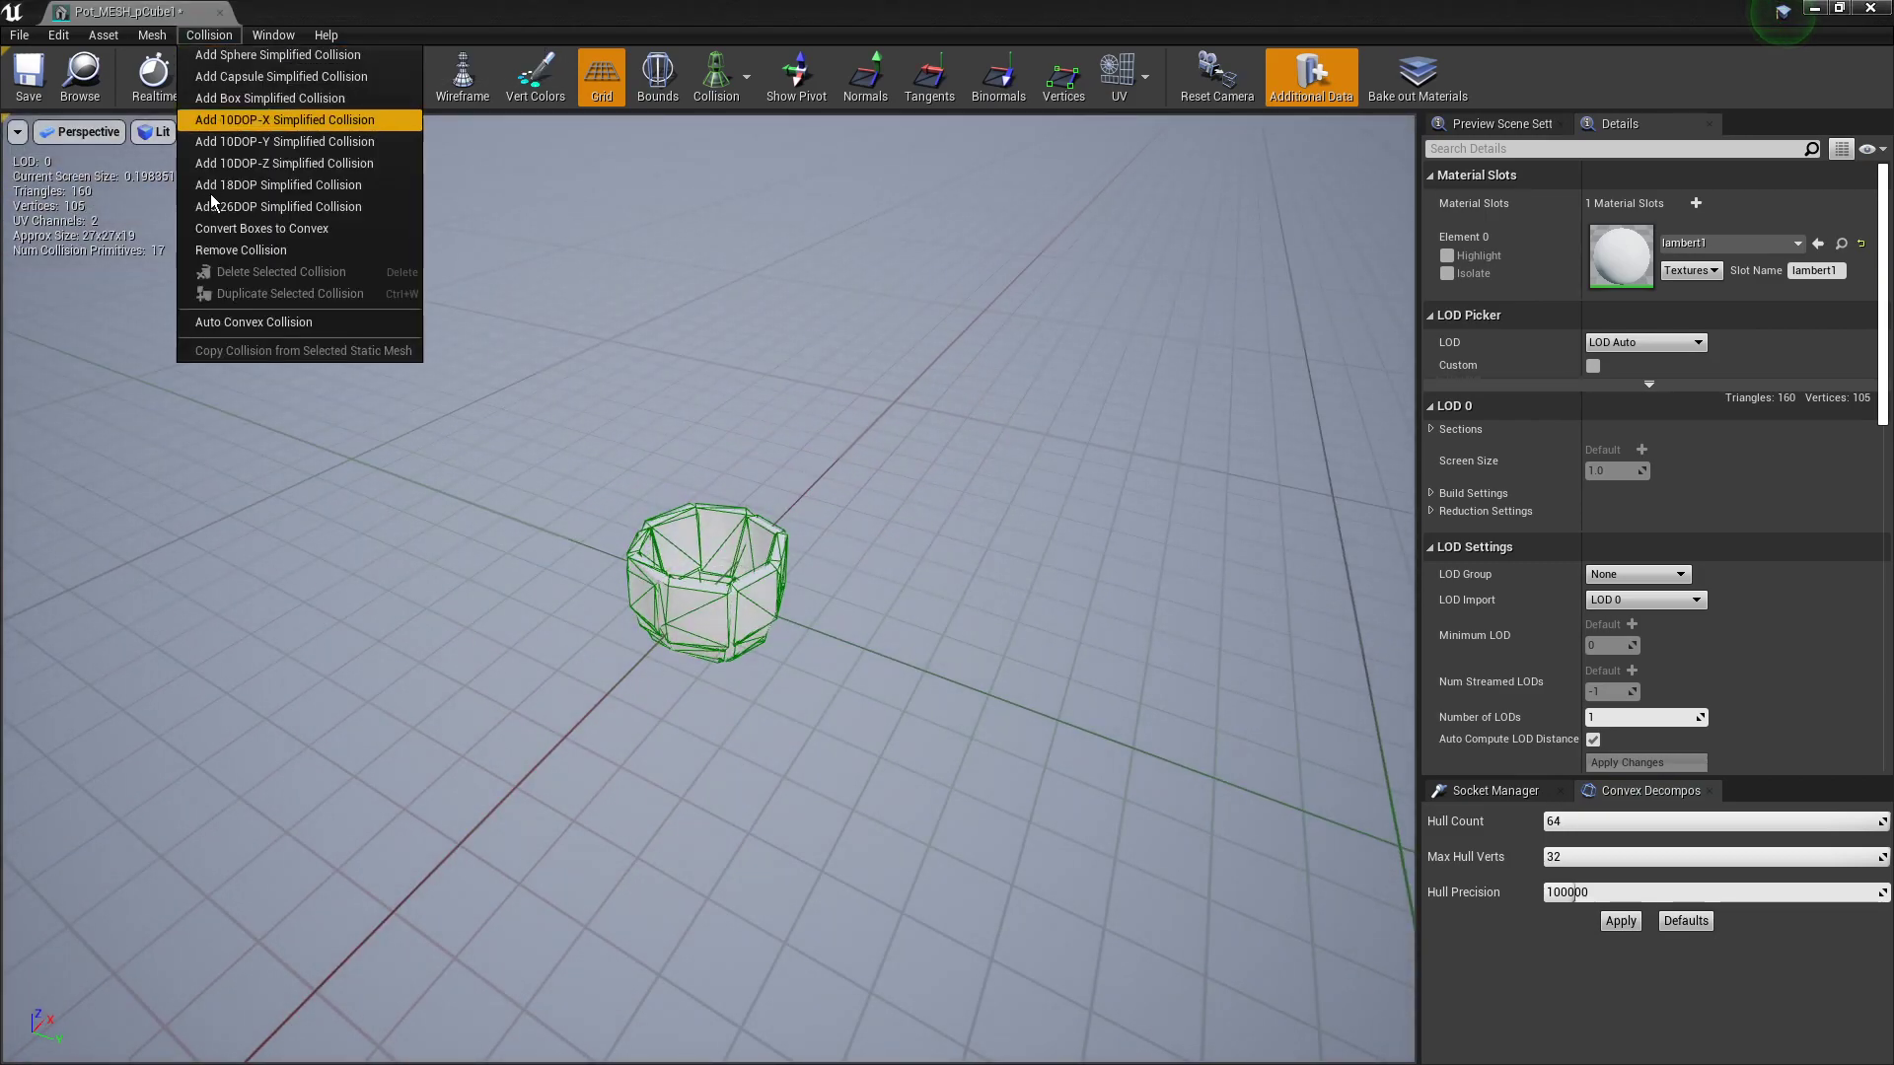
click(207, 250)
scroll(1778, 622, down, 5)
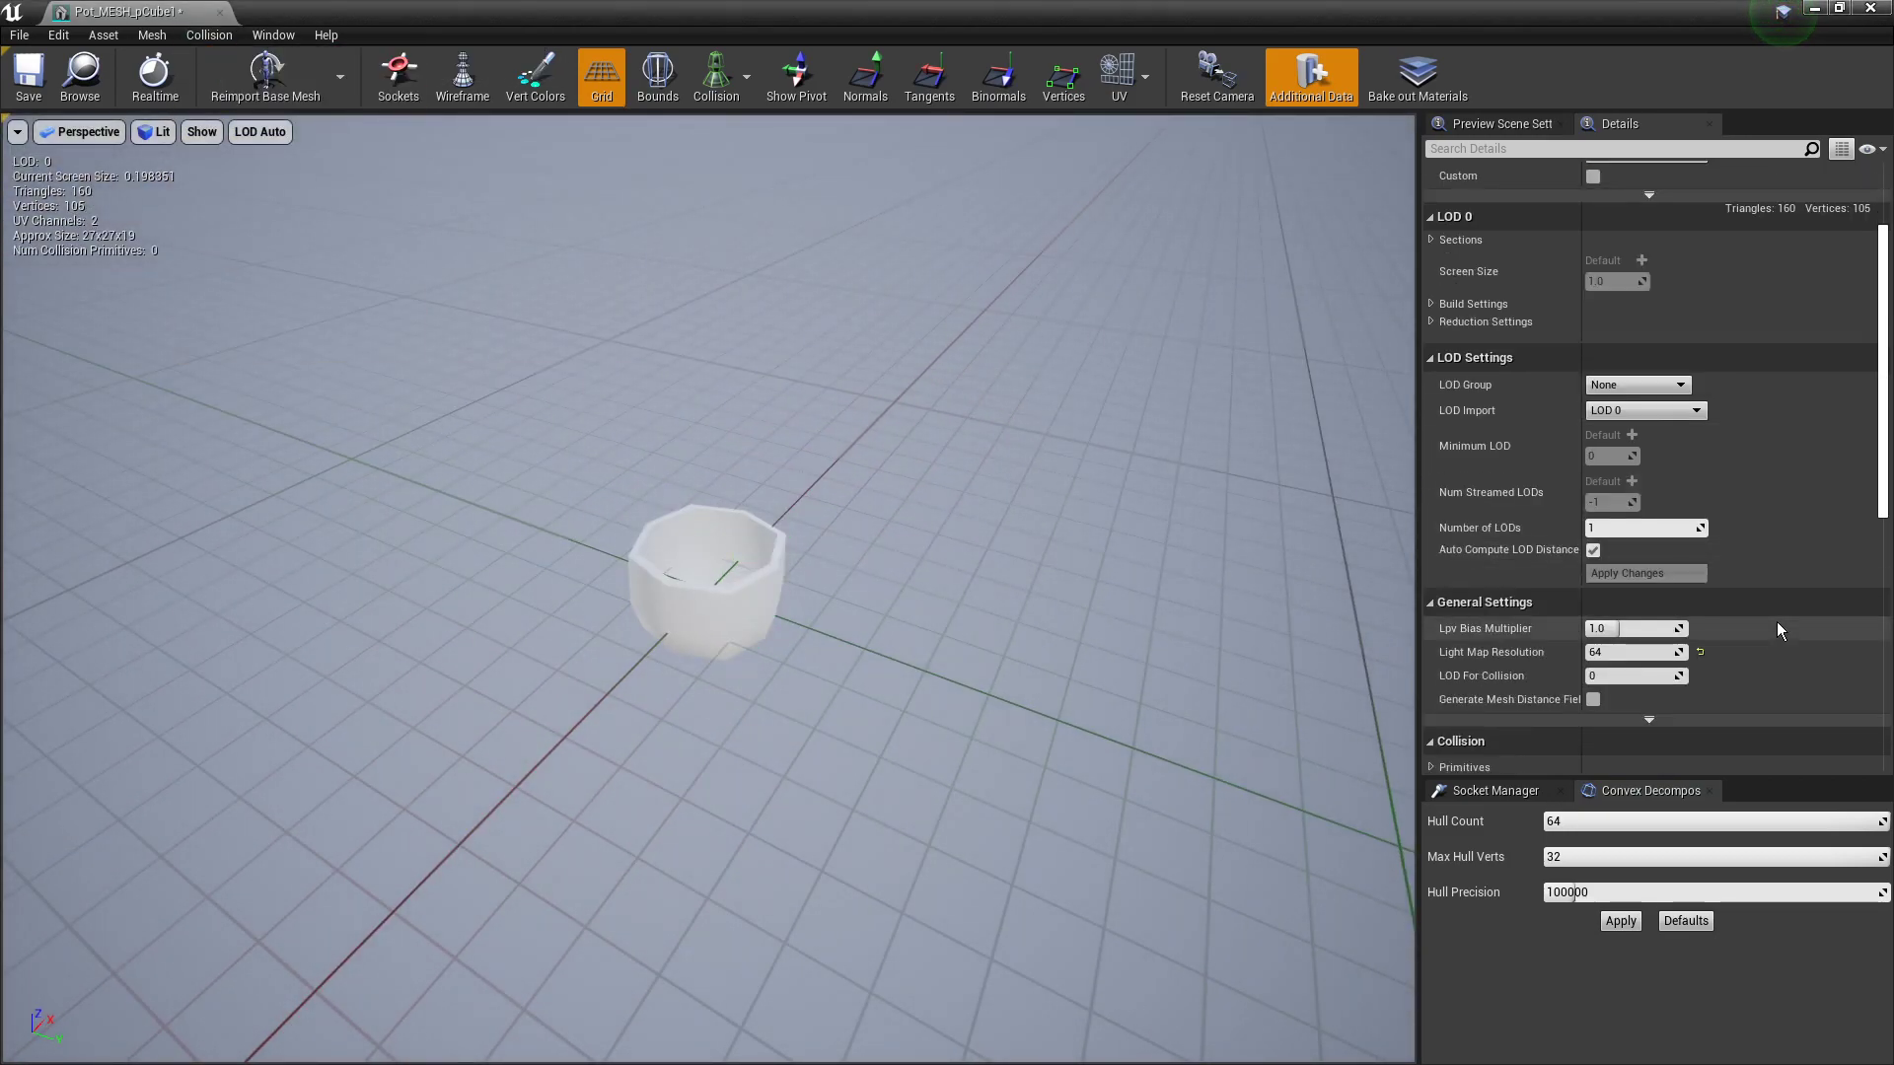
click(1636, 627)
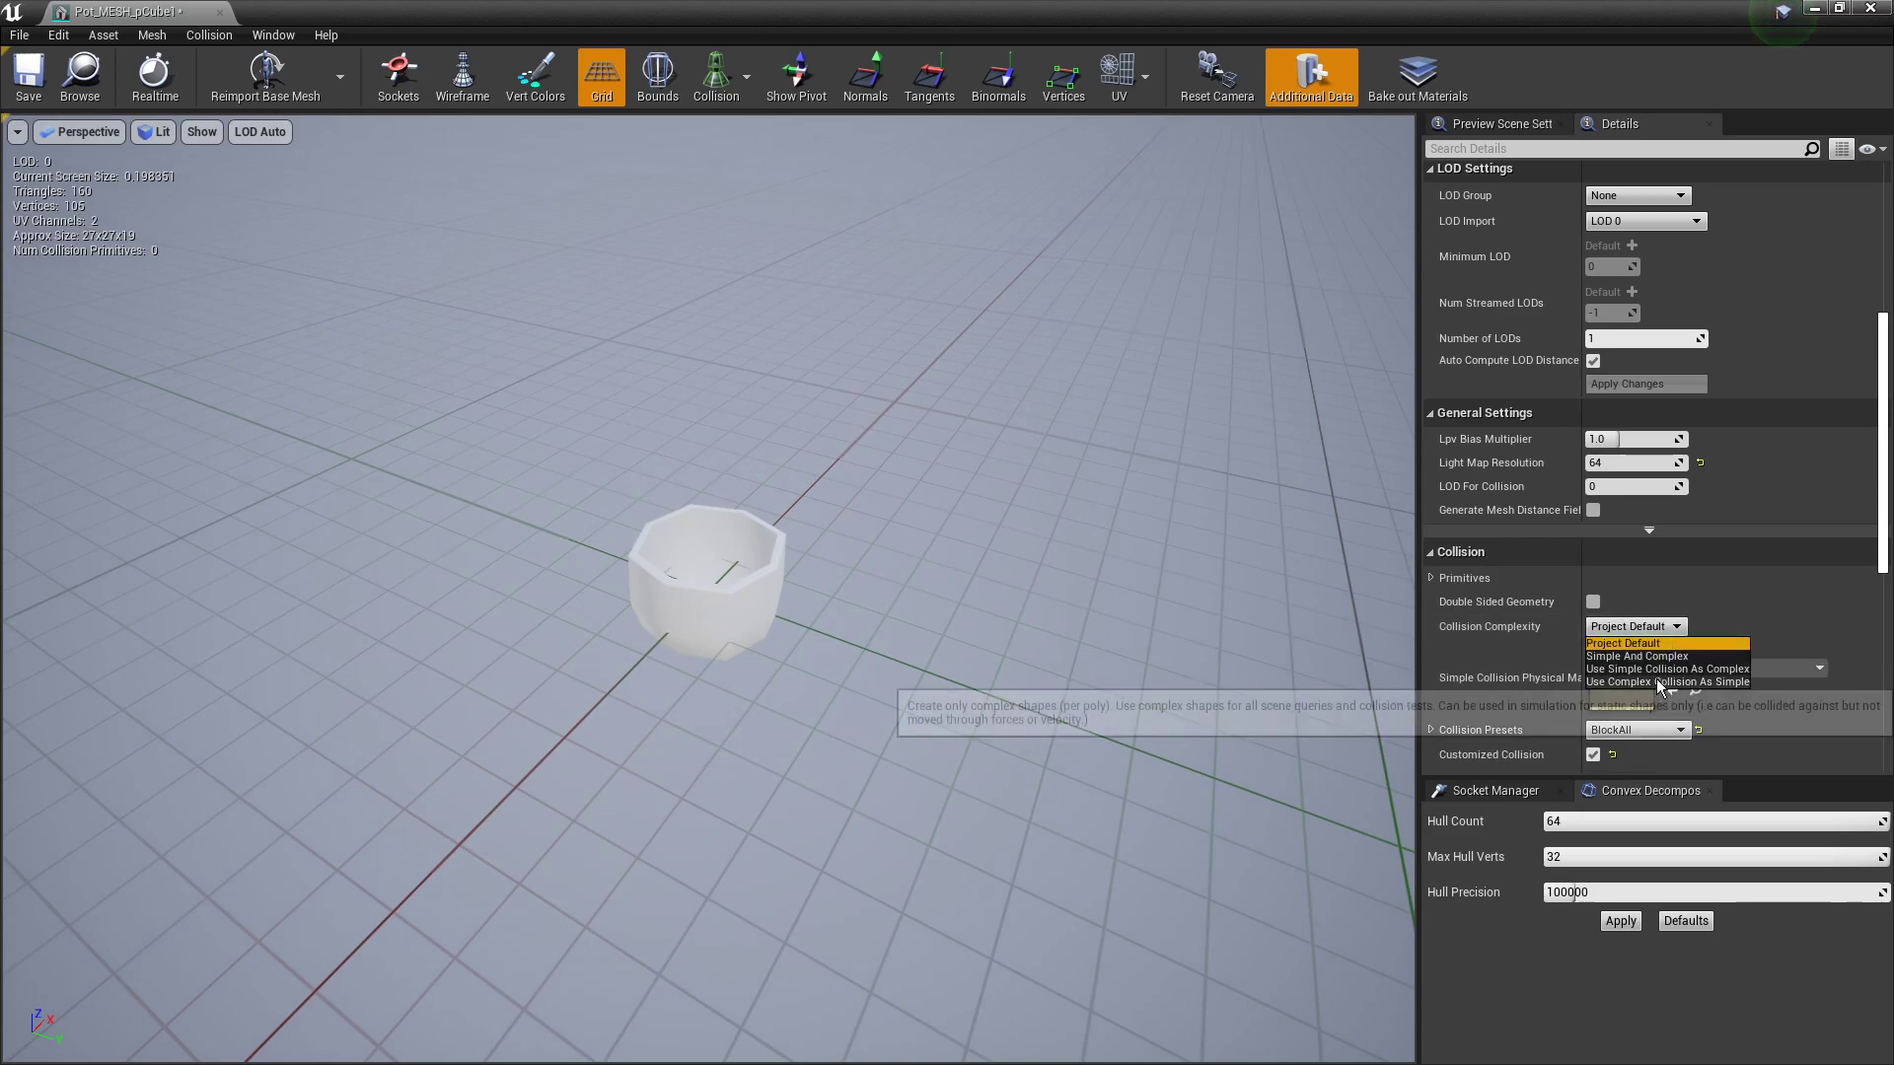
click(1655, 681)
click(24, 79)
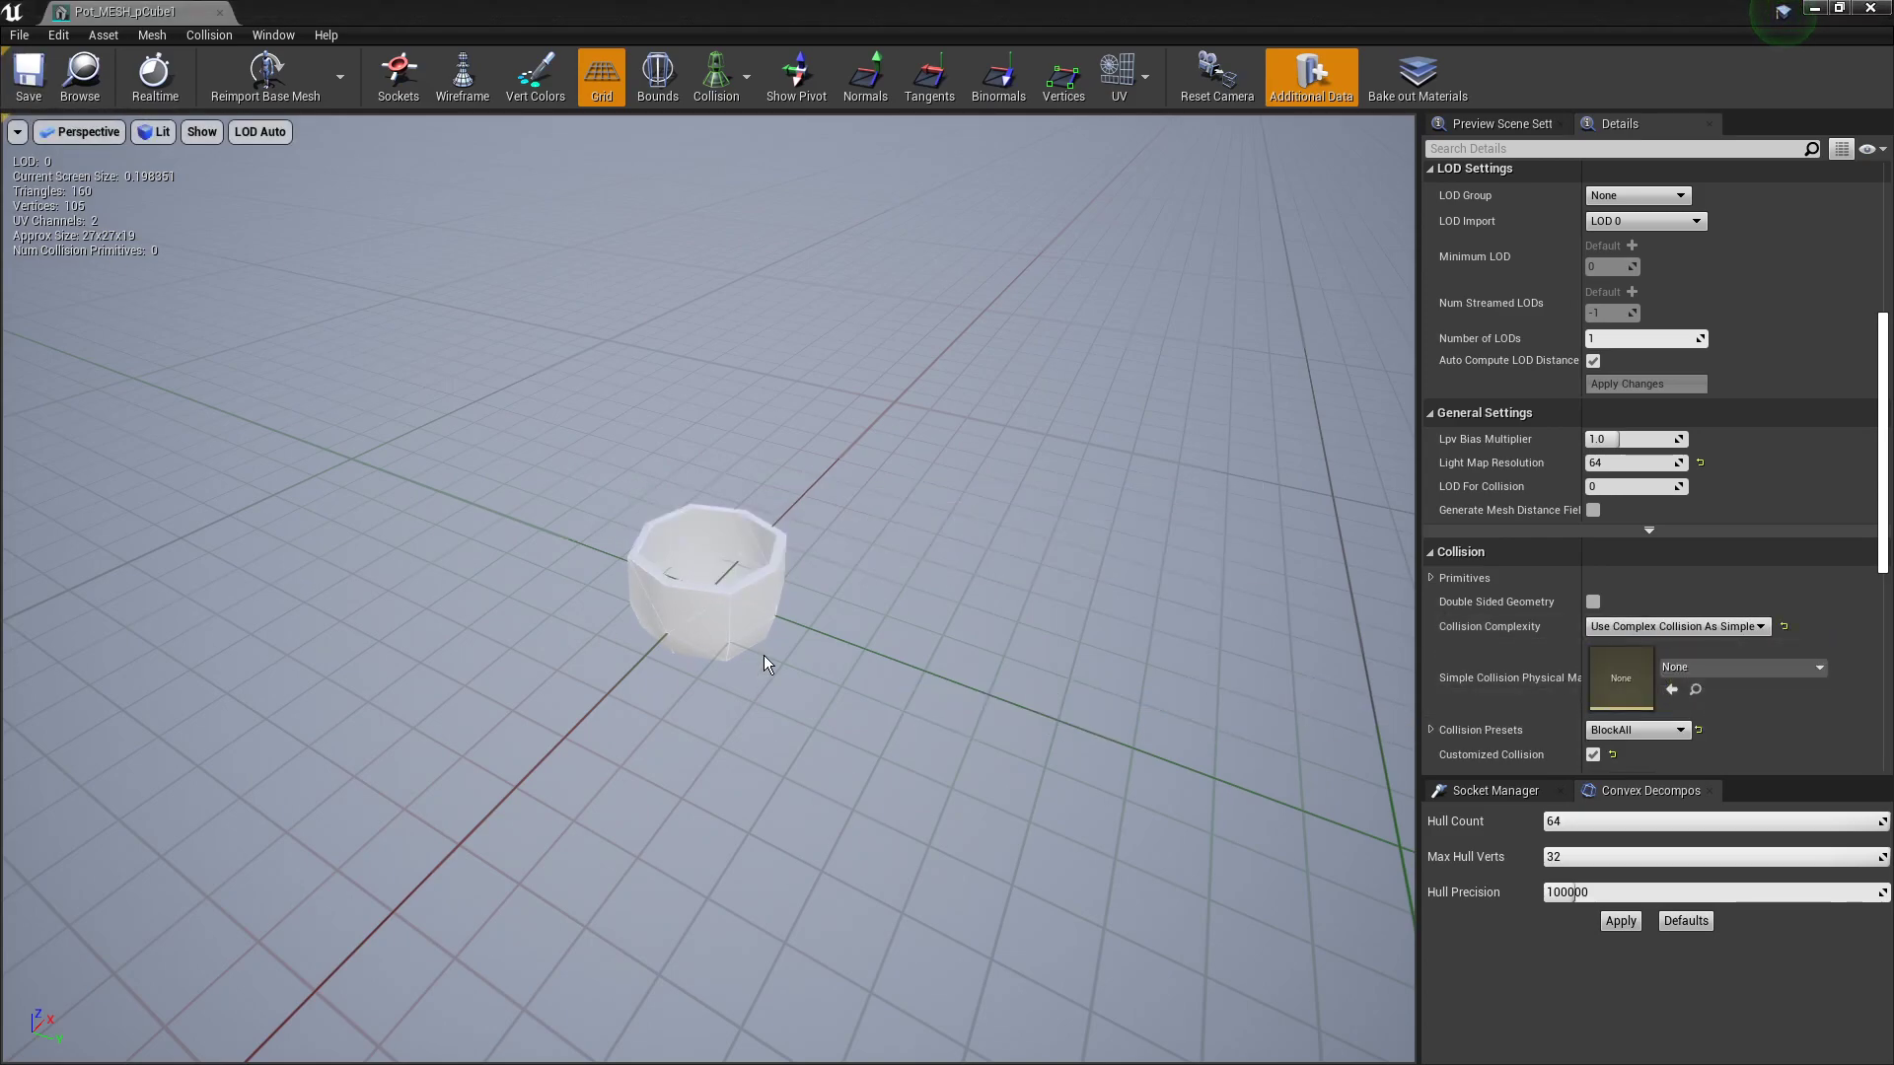
click(219, 11)
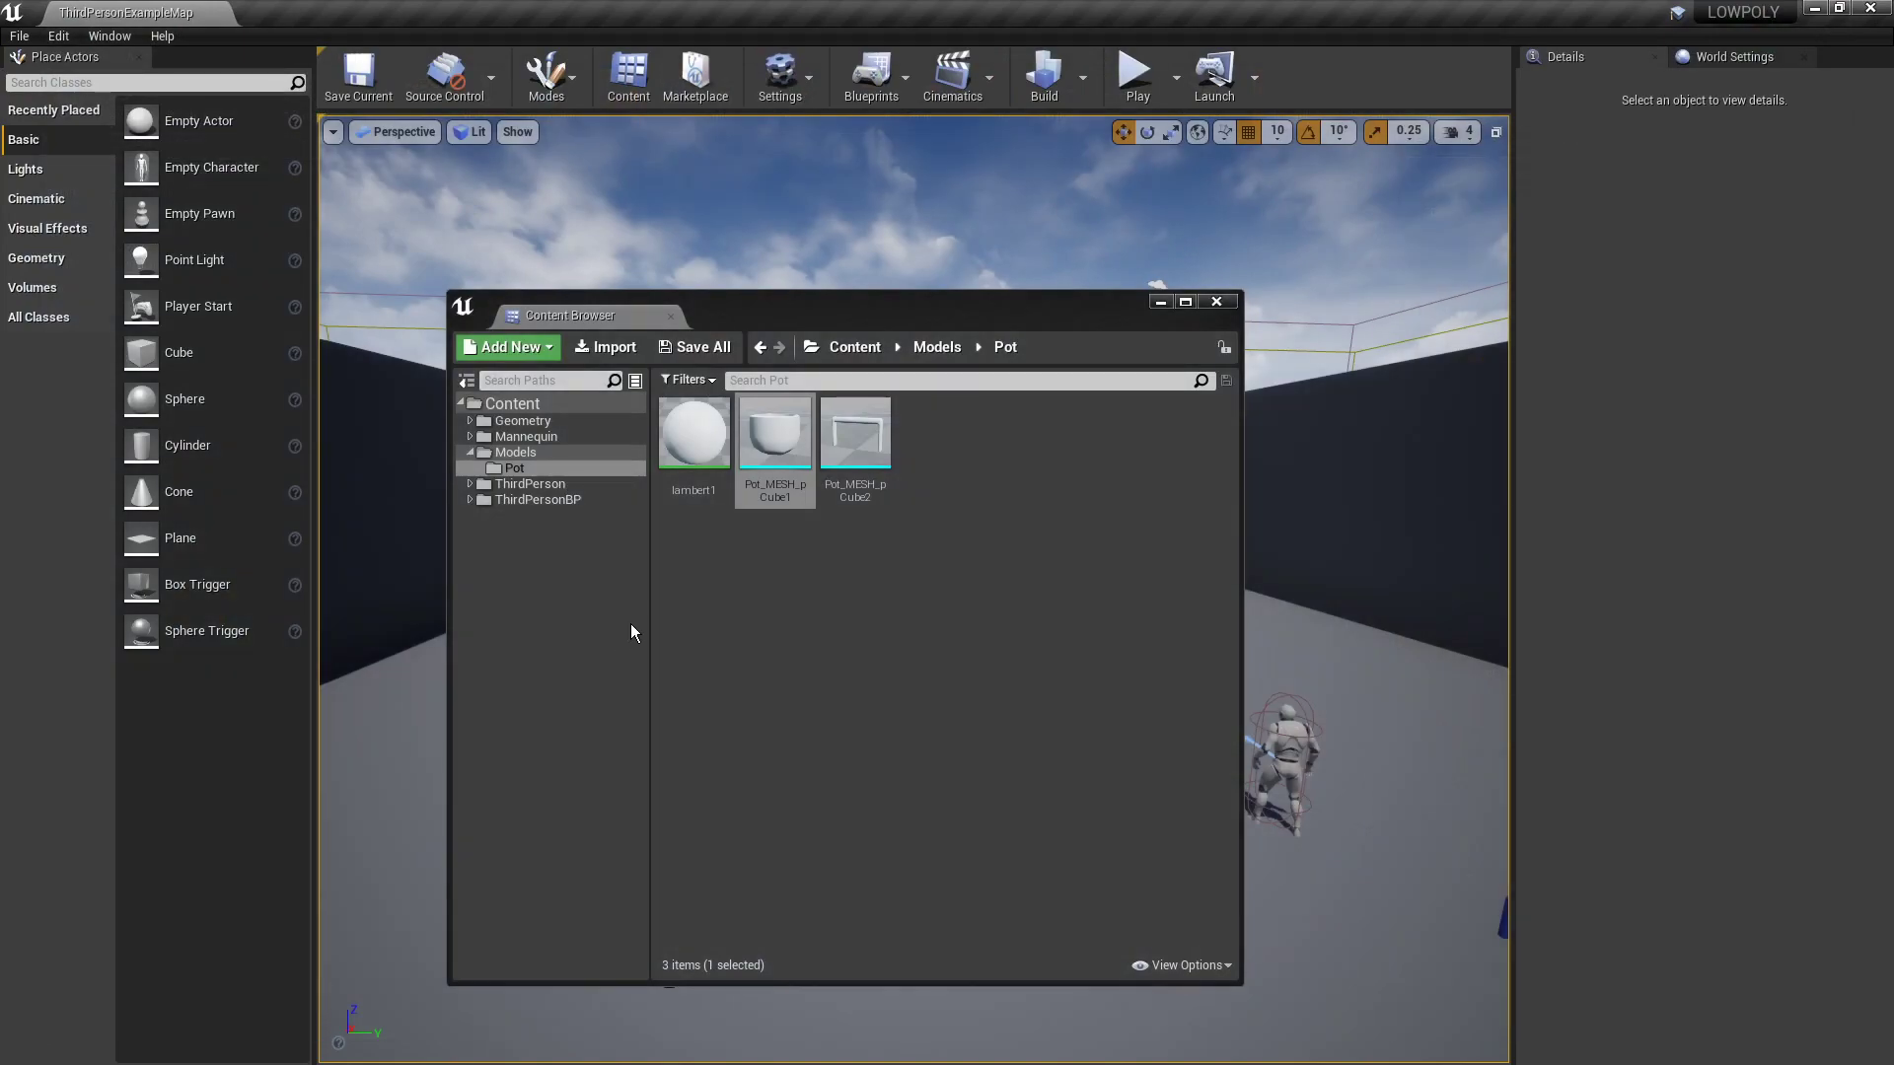
Step: Open the Pot_MESH_pCube2 handle mesh and set its Collision Complexity to Use Complex Collision As Simple
double_click(855, 434)
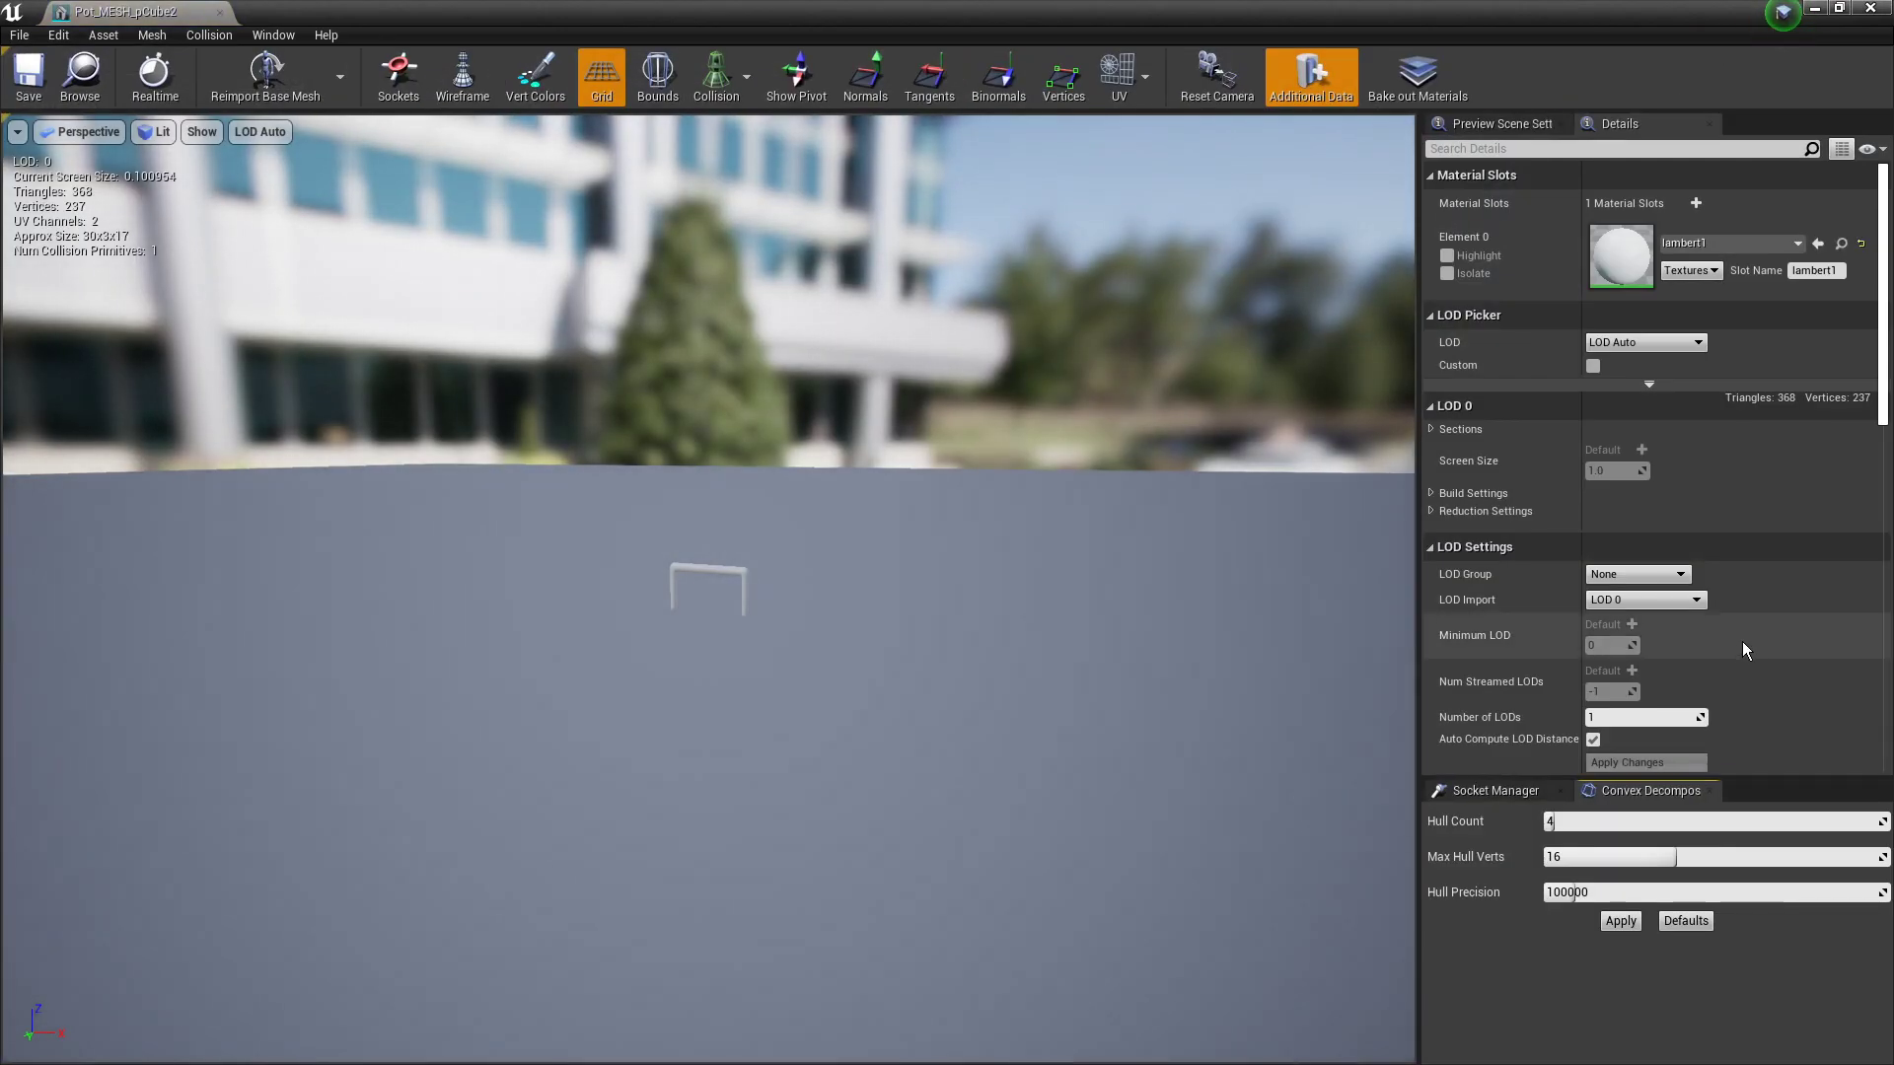
scroll(1742, 641, down, 6)
click(1638, 580)
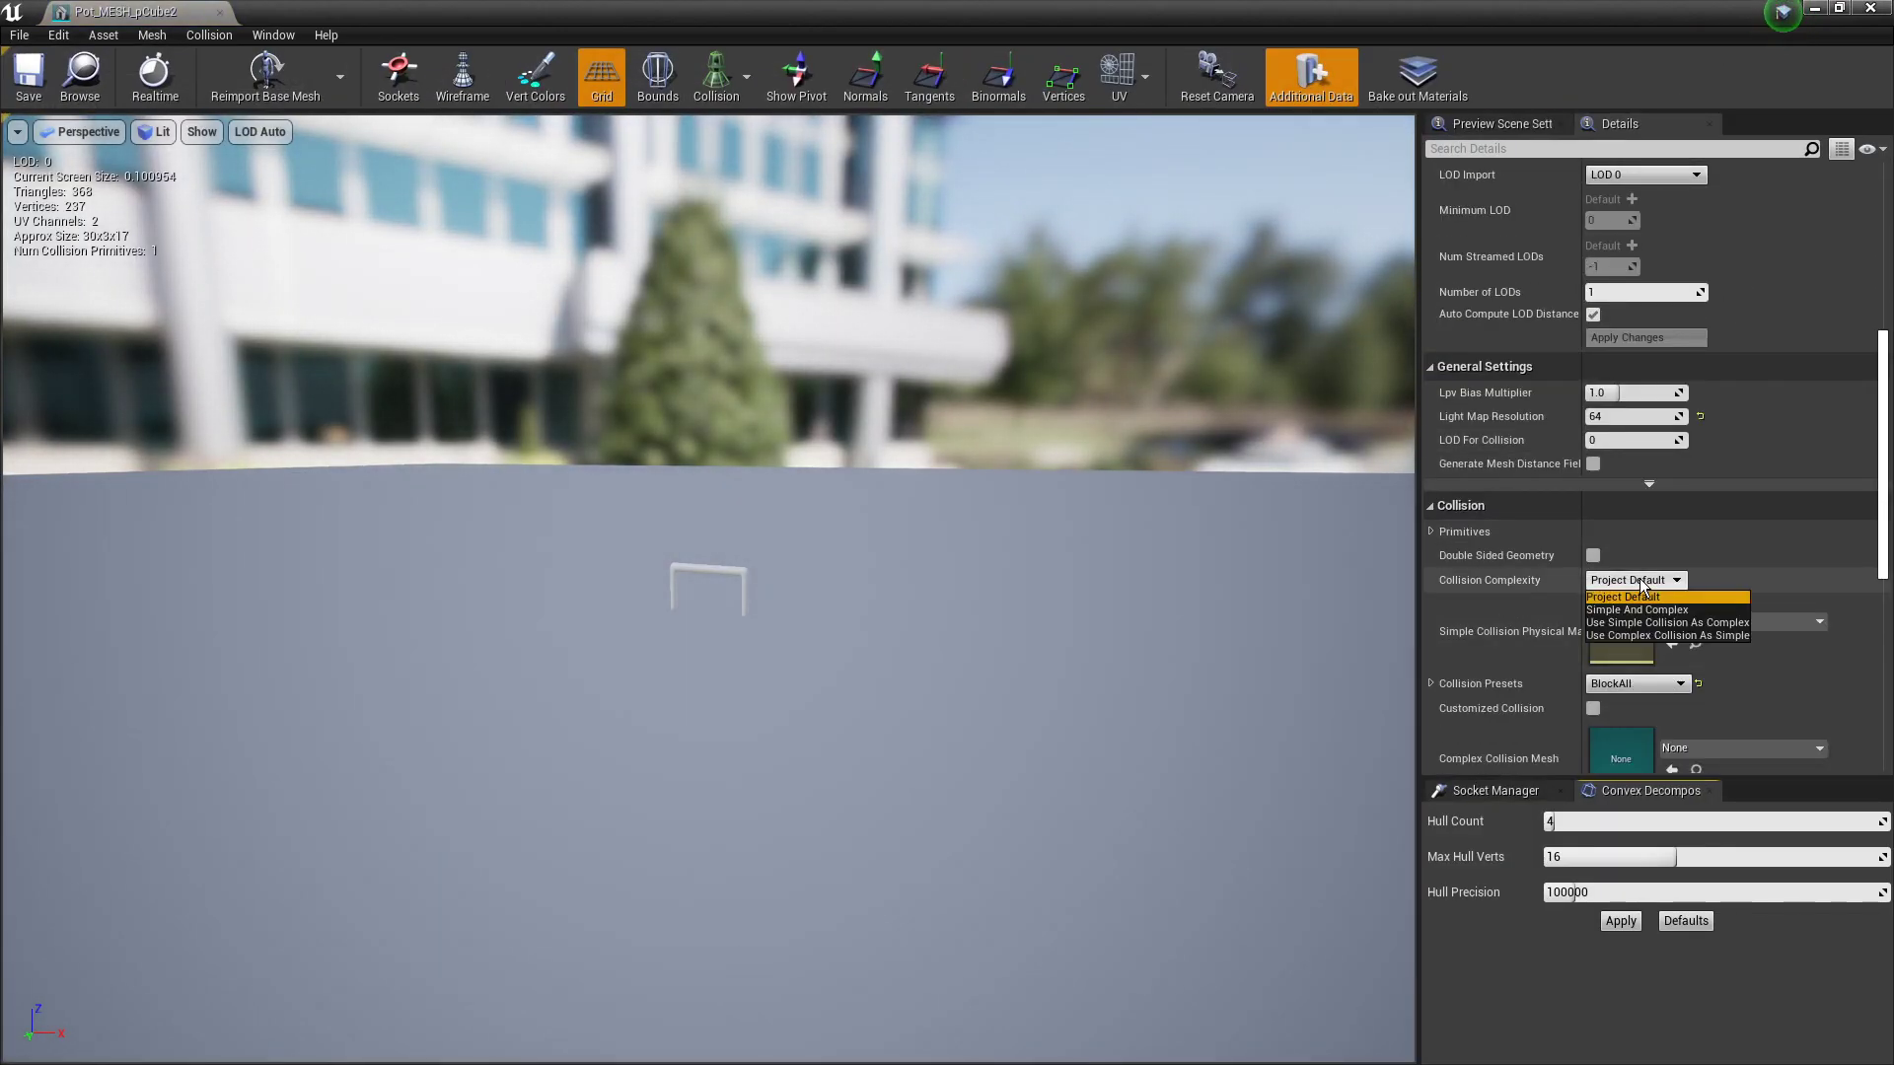
click(1641, 630)
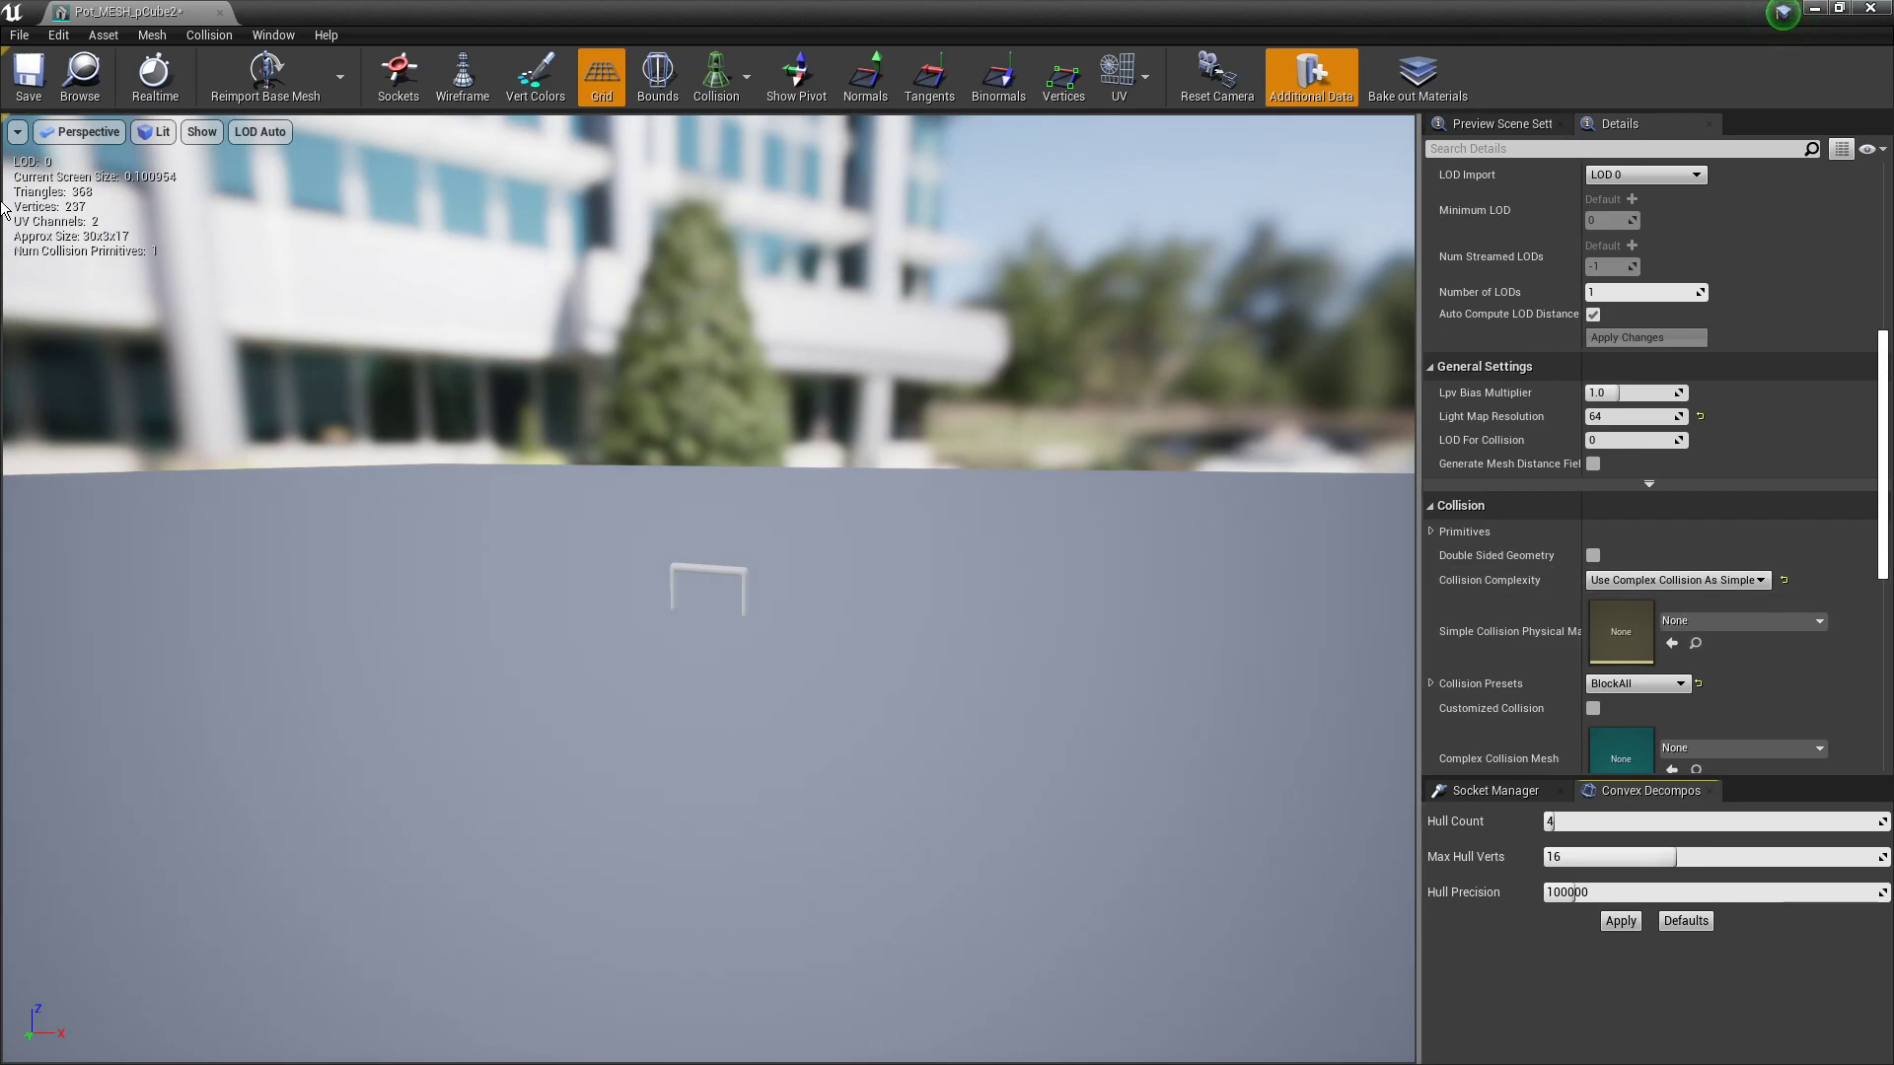
click(219, 11)
Step: Create an Actor Blueprint class named Pot_BP in the Pot folder and open it for editing
right_click(971, 681)
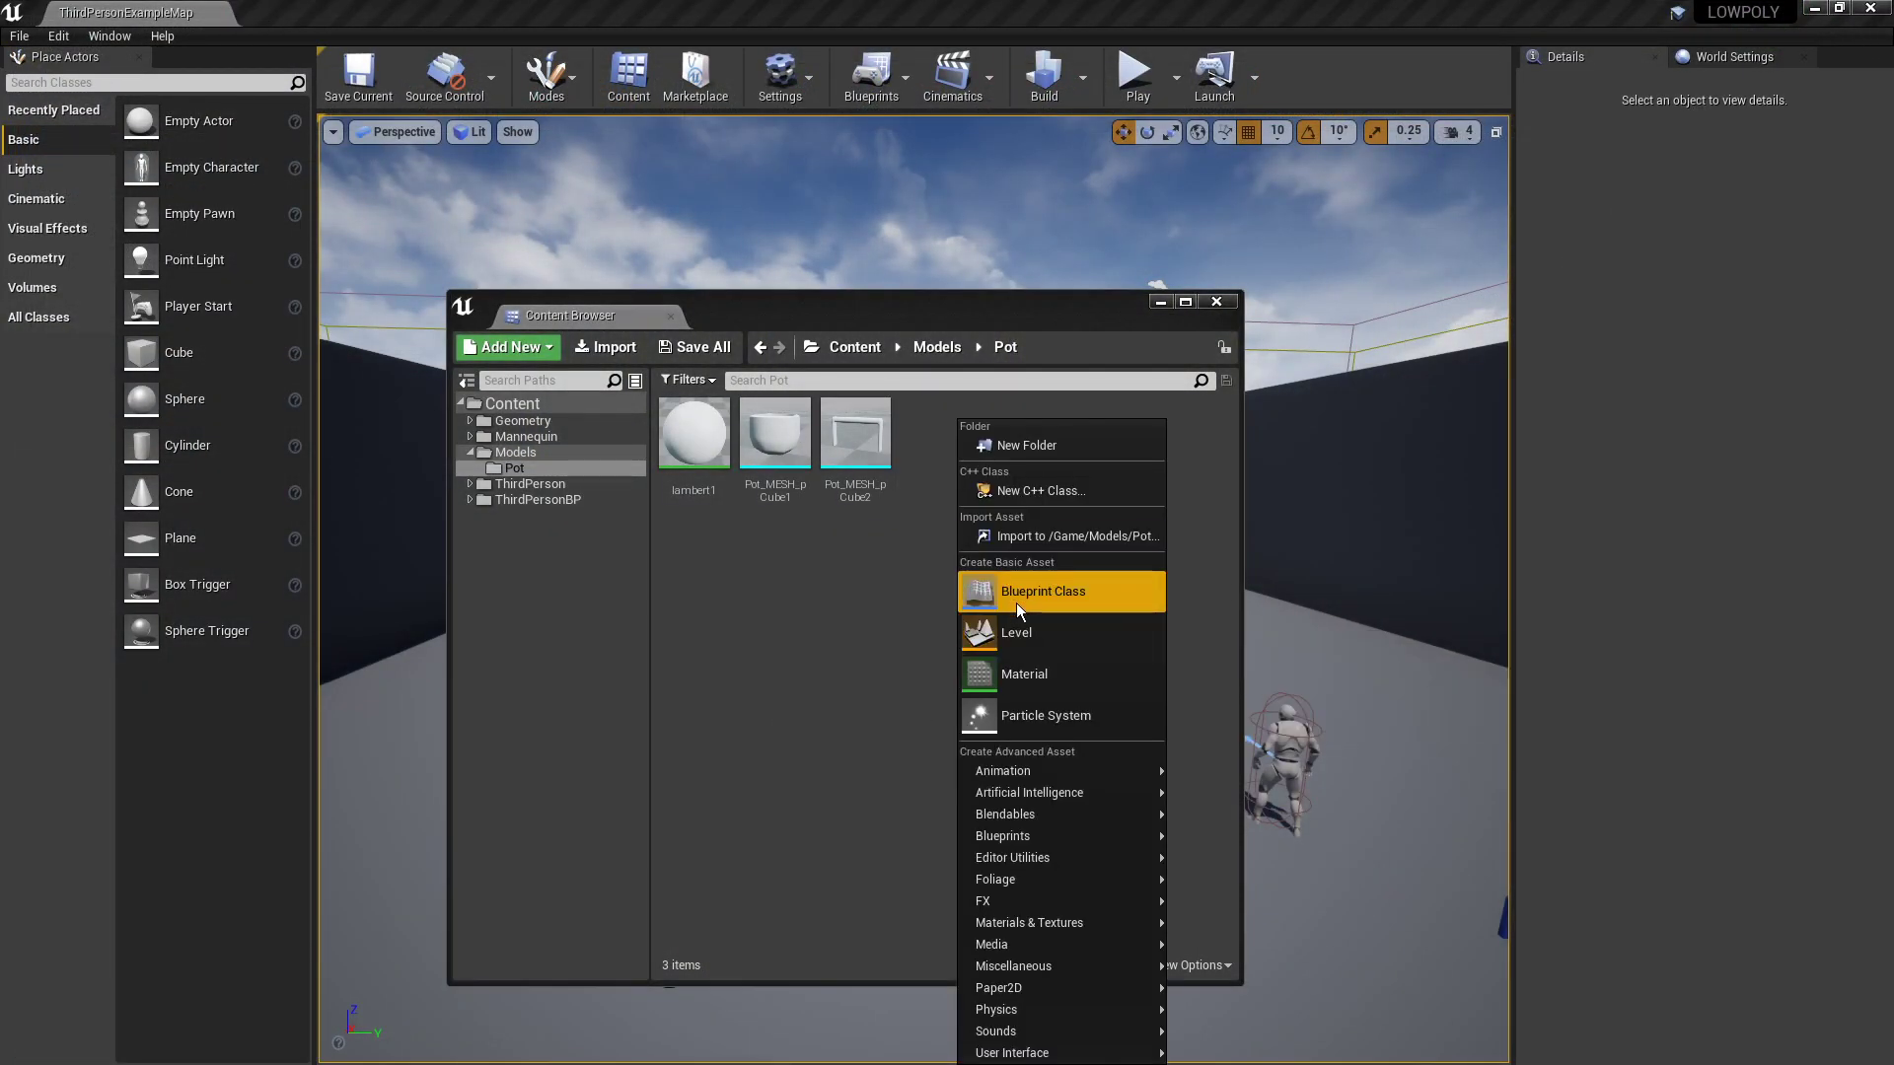
click(1016, 600)
click(746, 419)
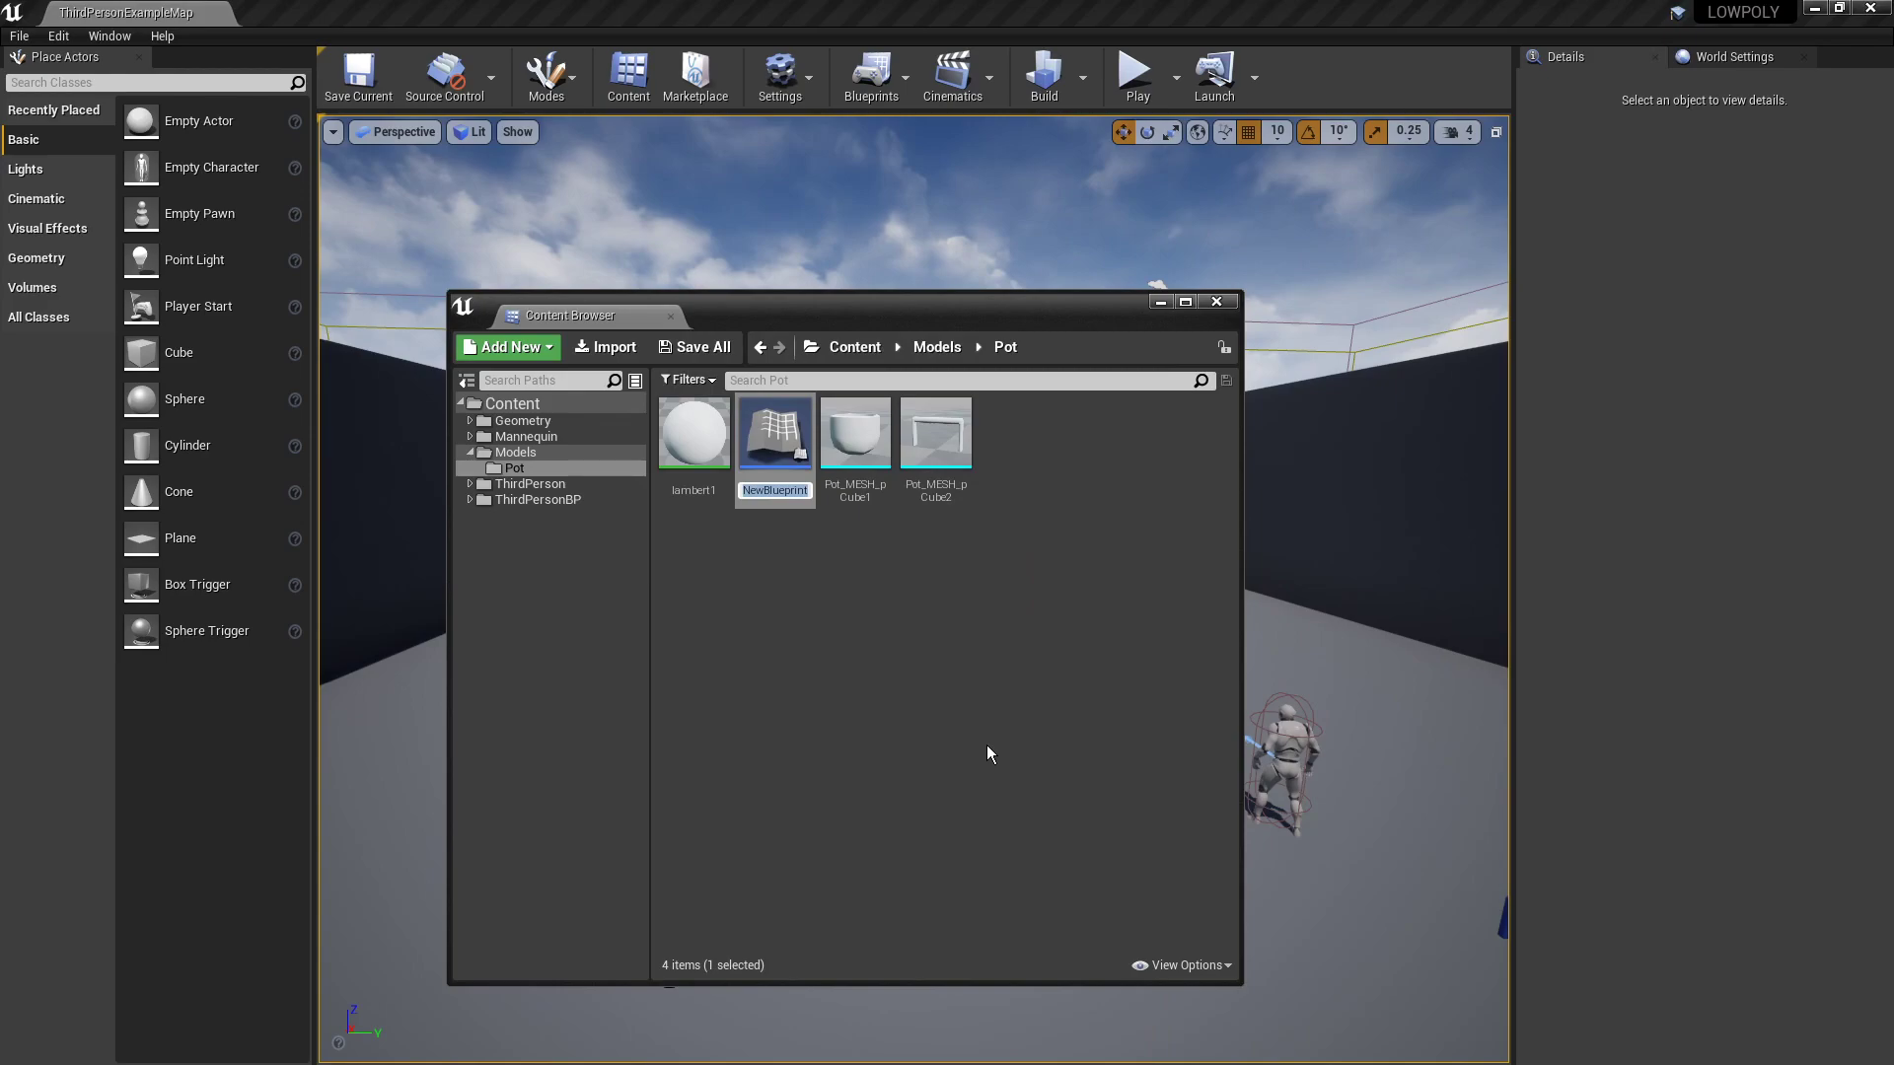
text(Pot_BP)
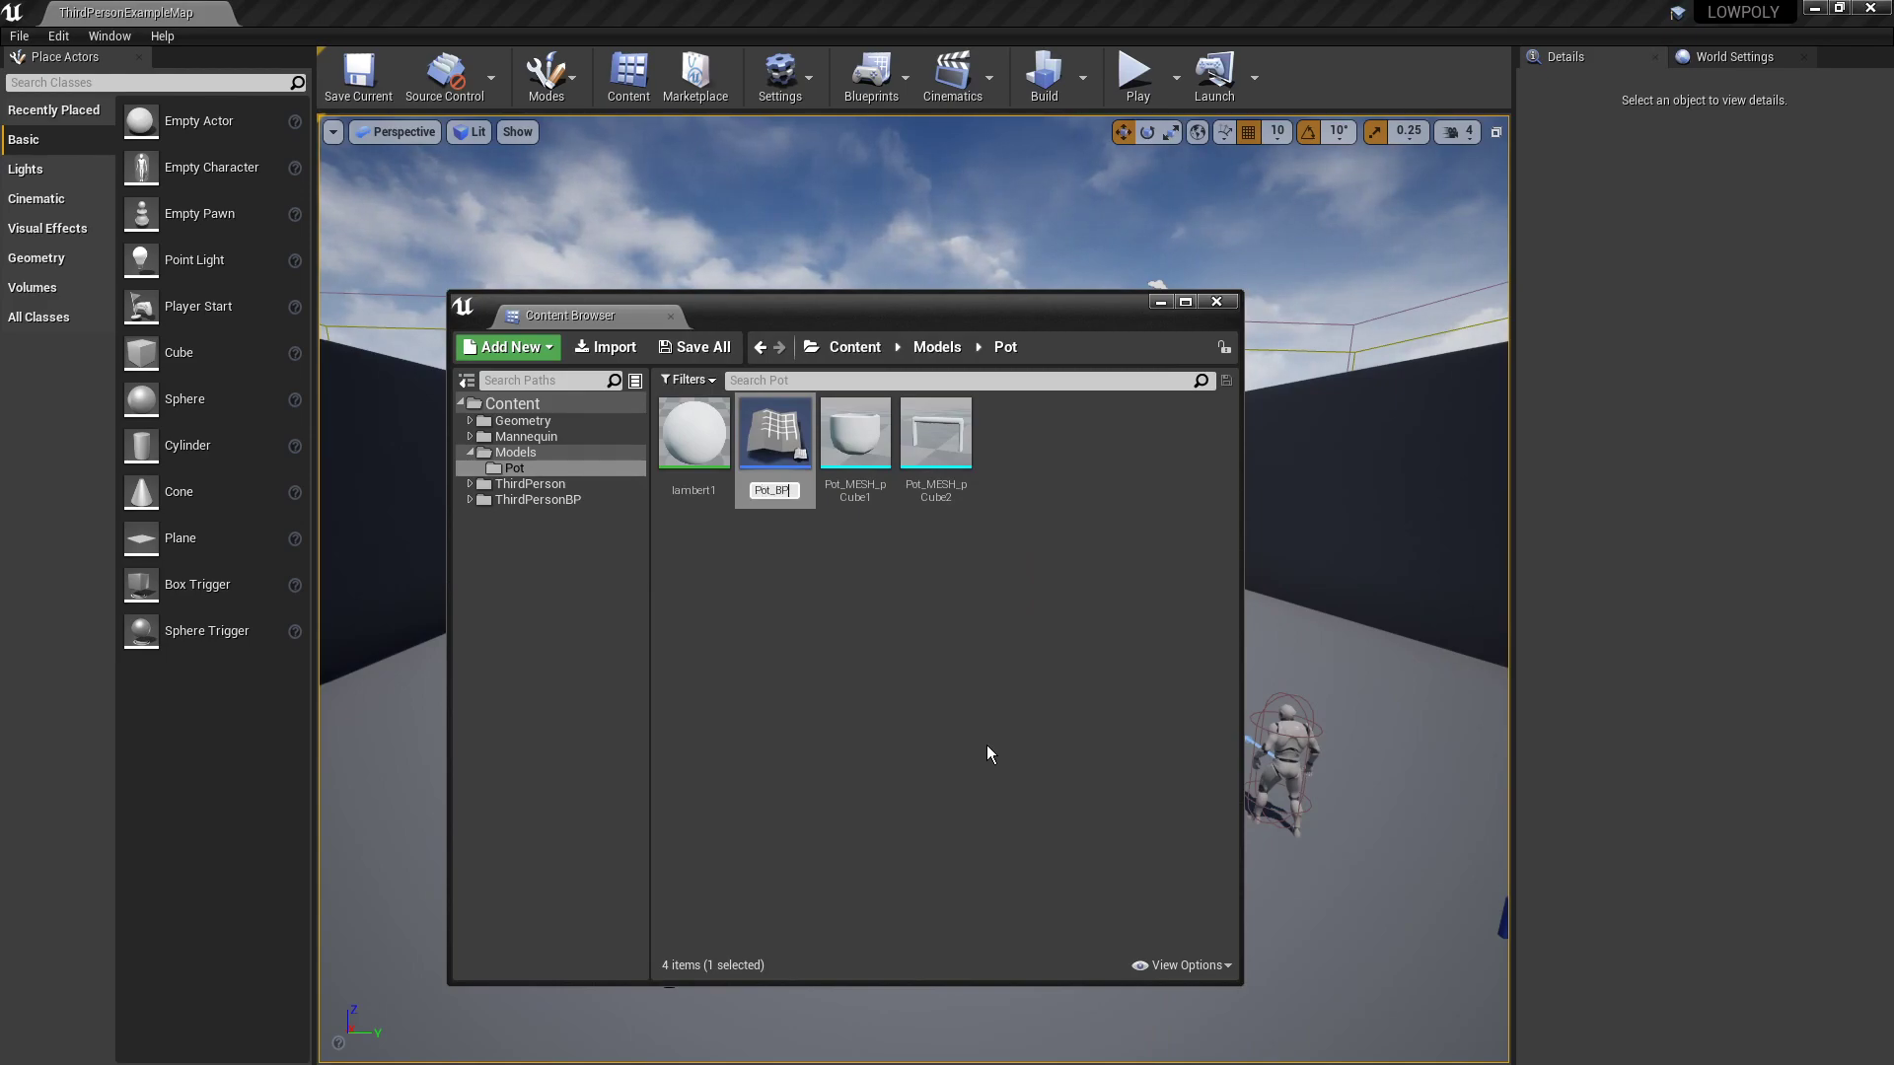
key(Return)
double_click(773, 470)
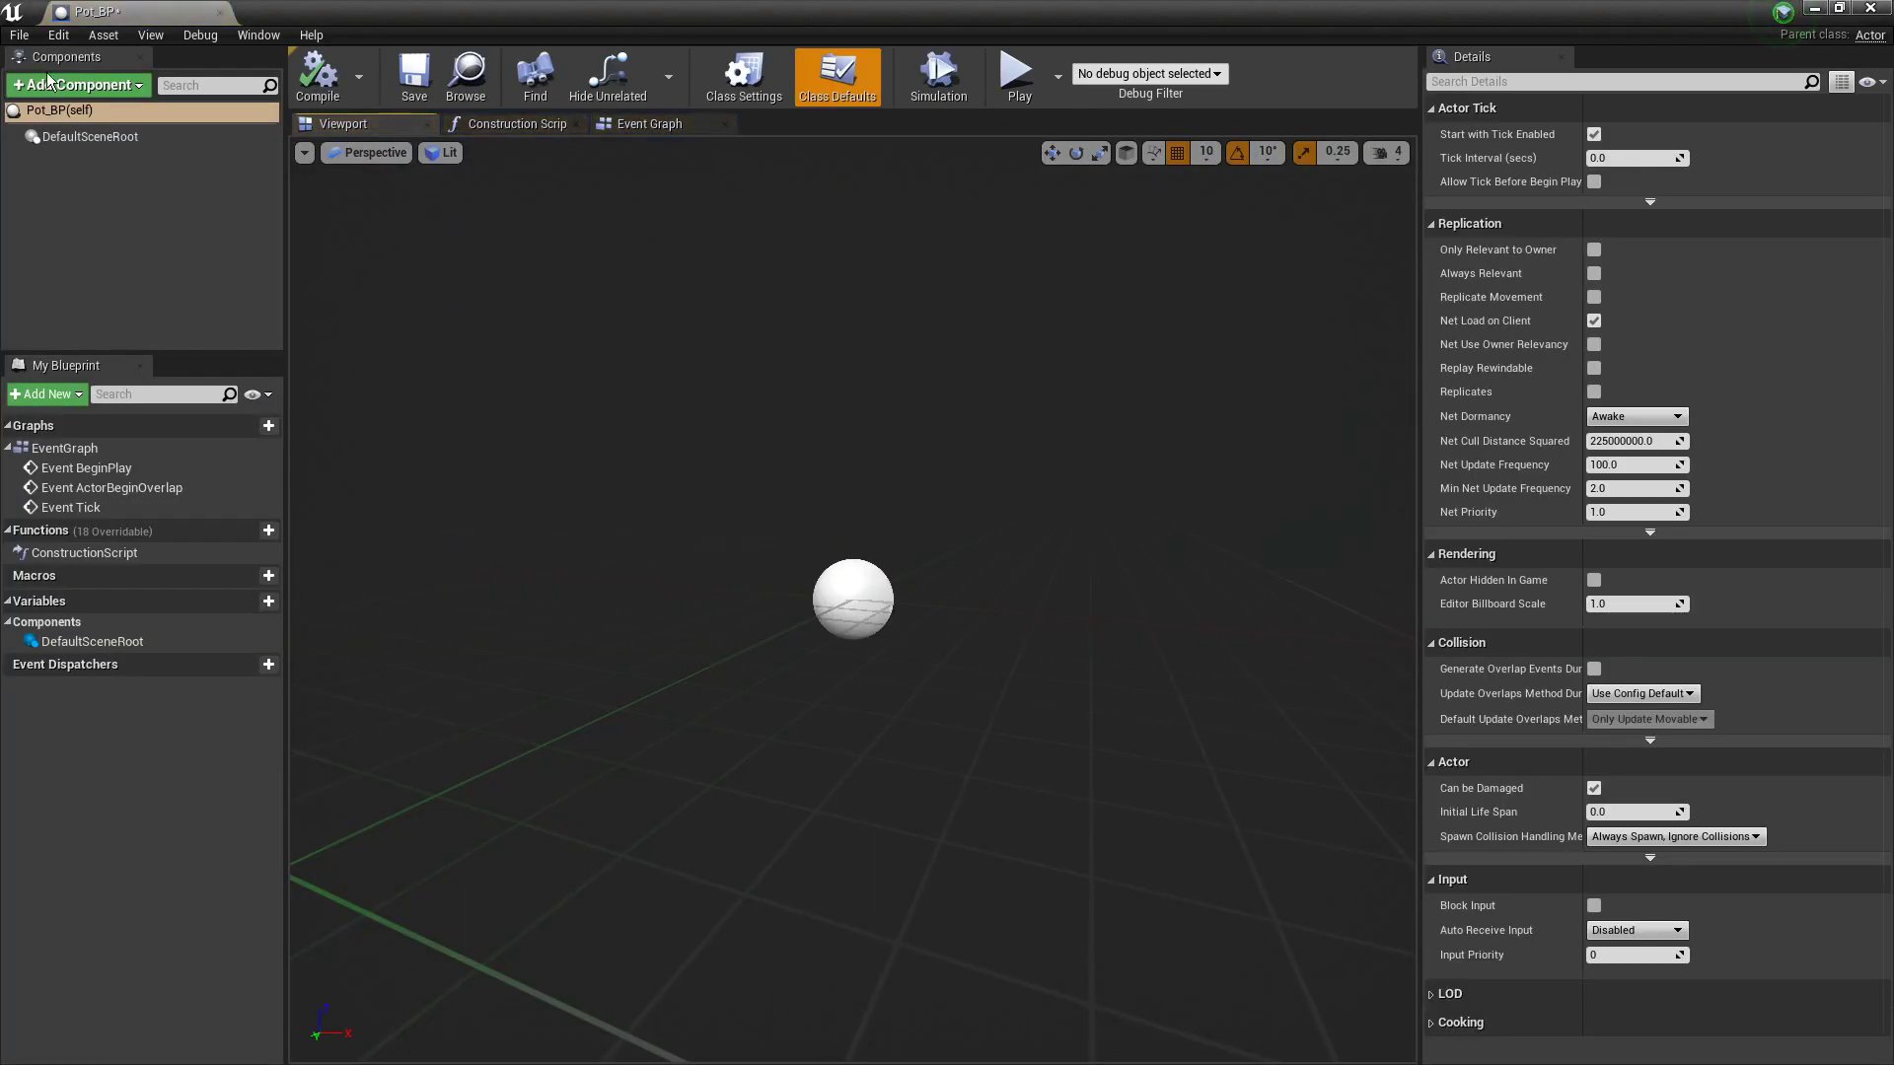
Step: Add a Static Mesh component named Handle to the Pot_BP blueprint
click(66, 86)
text(stat)
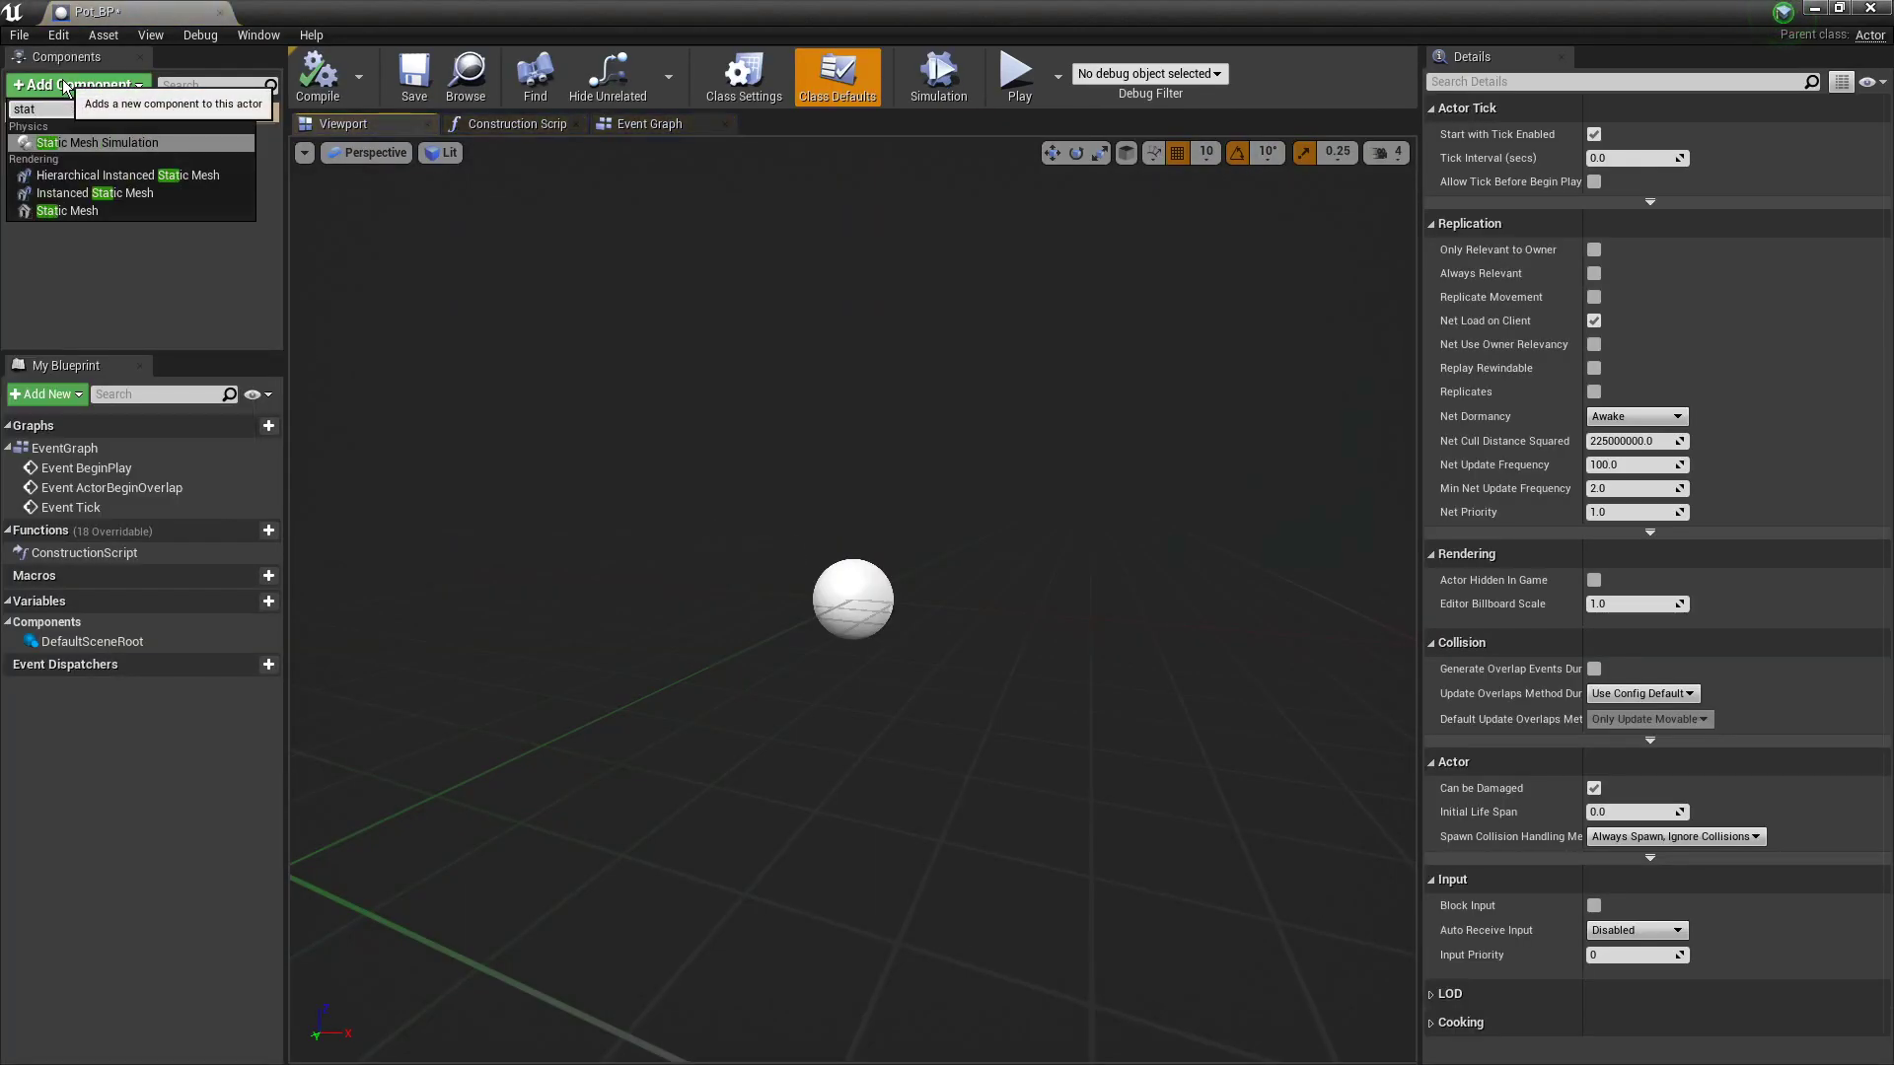
key(Down)
key(Down)
key(Down)
key(Return)
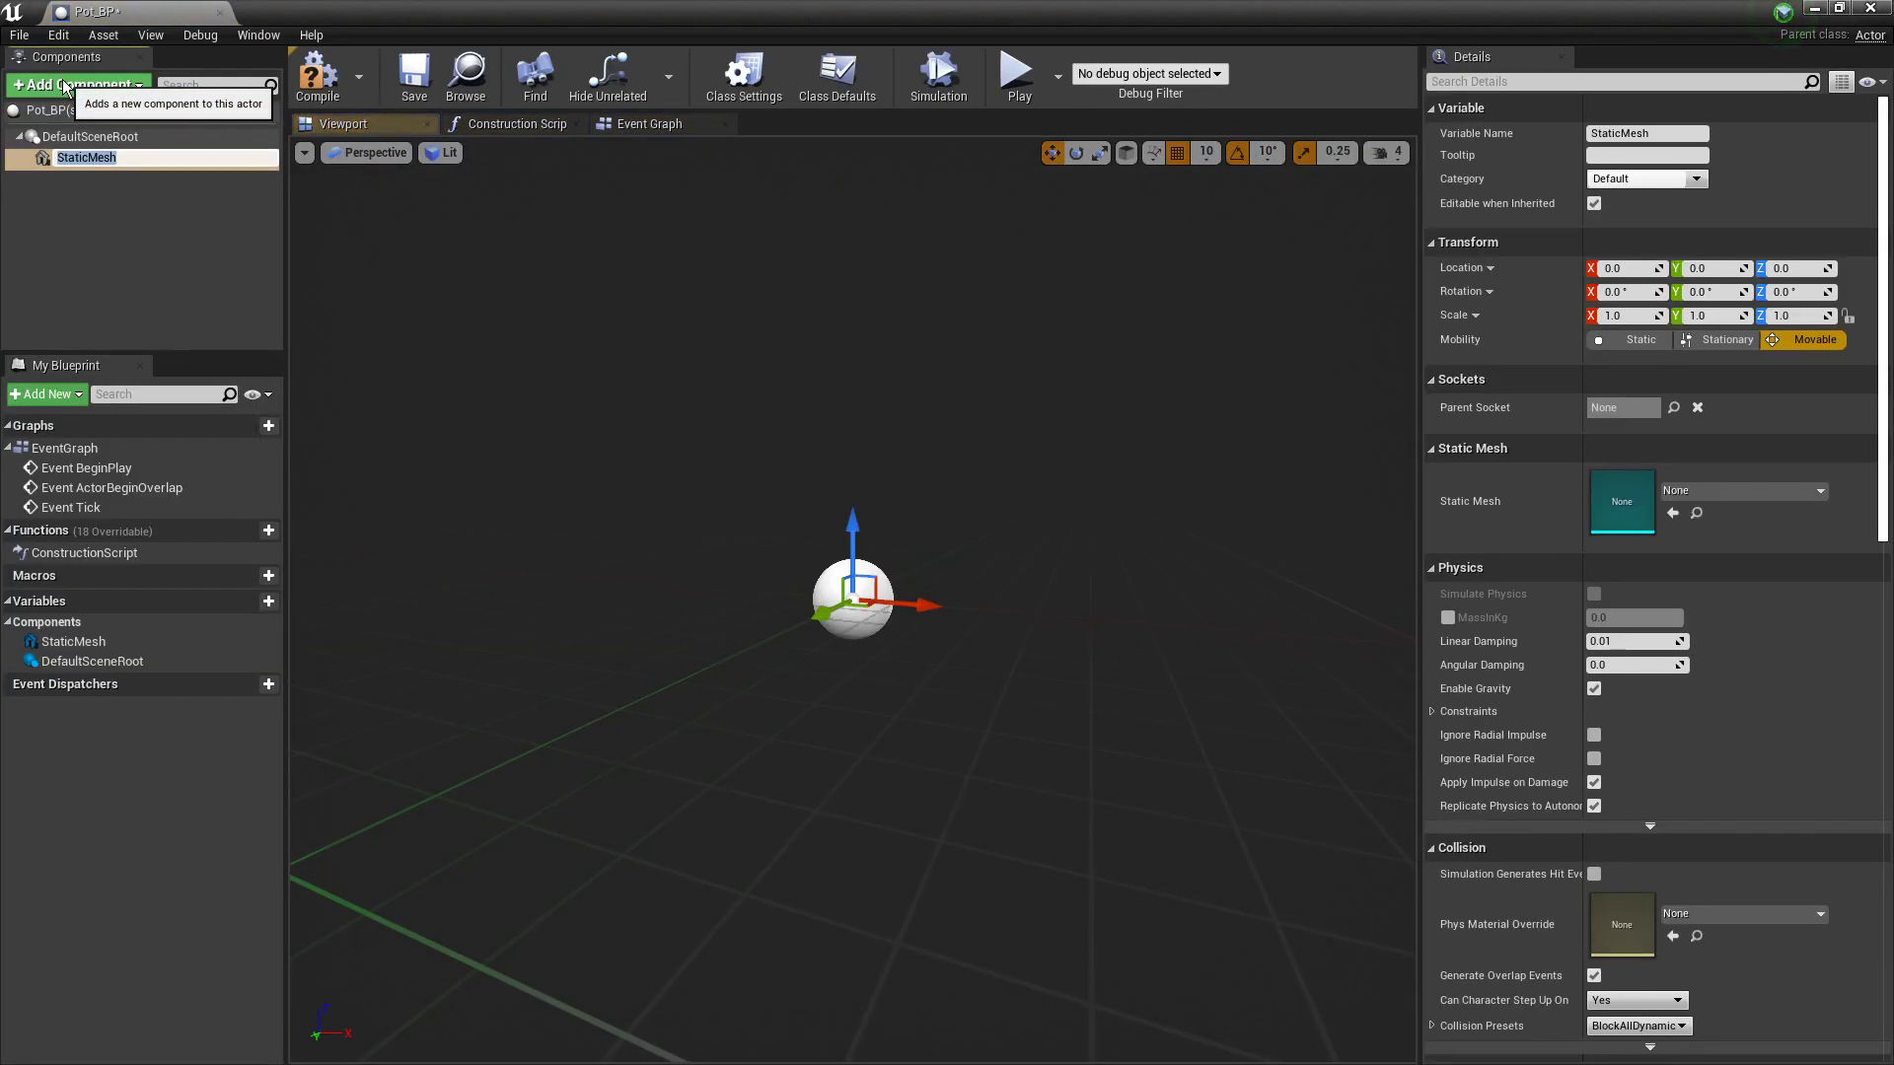
text(Handle)
key(Return)
Step: Add a second Static Mesh component named Pot and place it beside Handle, directly under DefaultSceneRoot
click(66, 86)
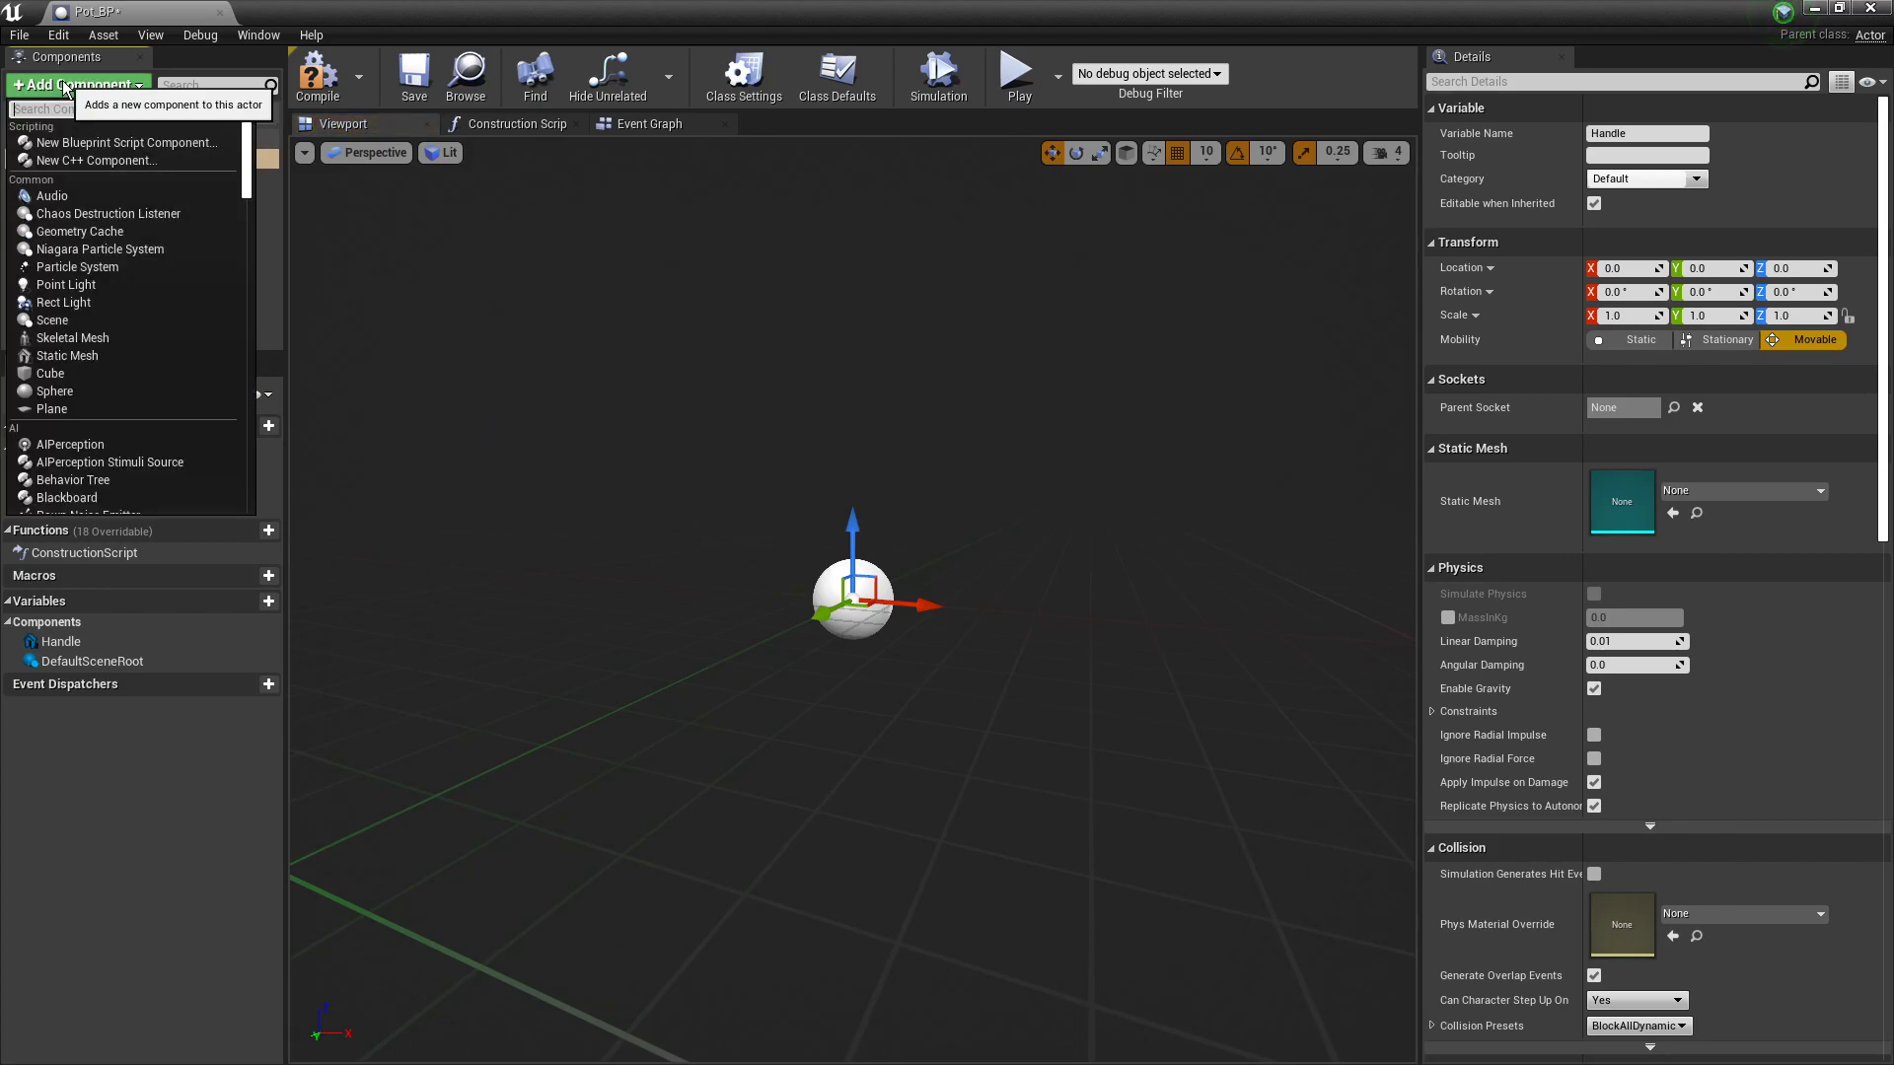
text(sta)
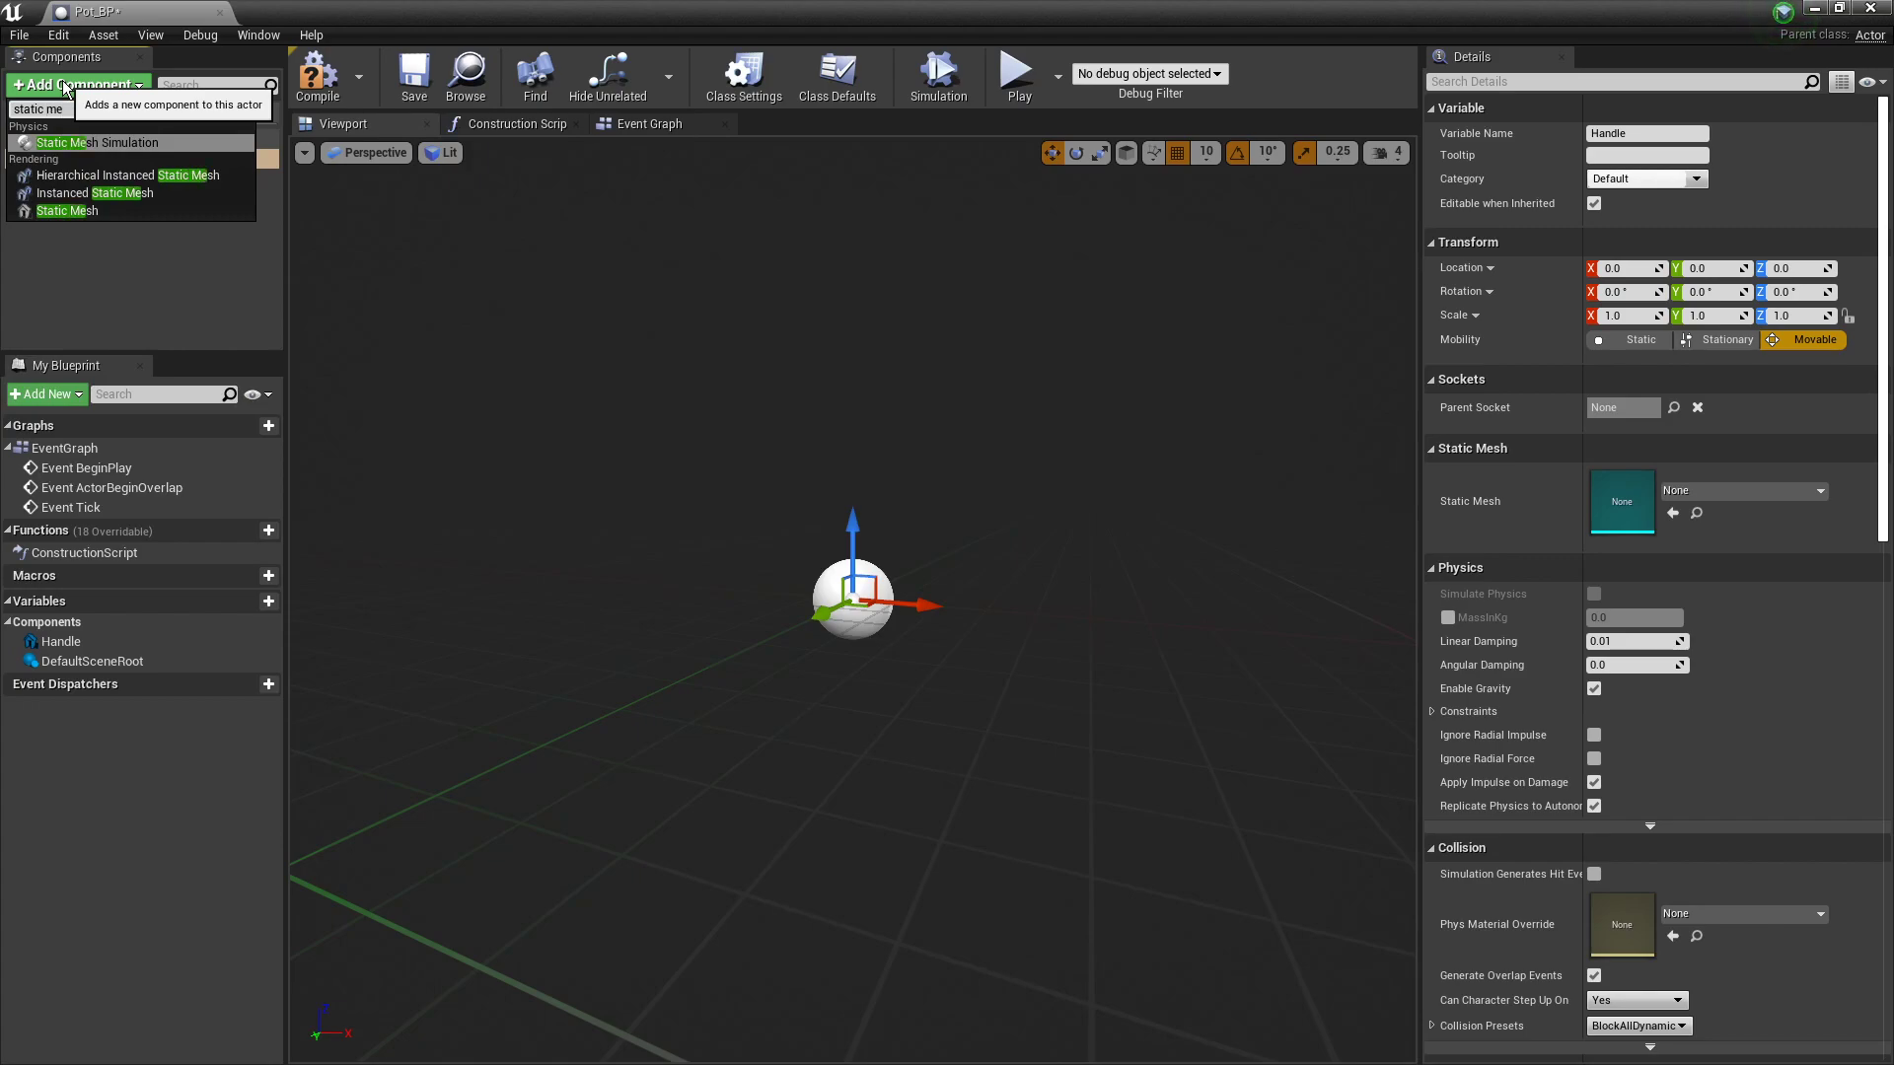
text(tic me)
key(Down)
key(Down)
key(Down)
key(Return)
text(Pot)
key(Return)
drag(71, 180, 66, 160)
Step: Assign the Pot_MESH_pCube2 static mesh to the Handle component
click(67, 159)
click(1674, 494)
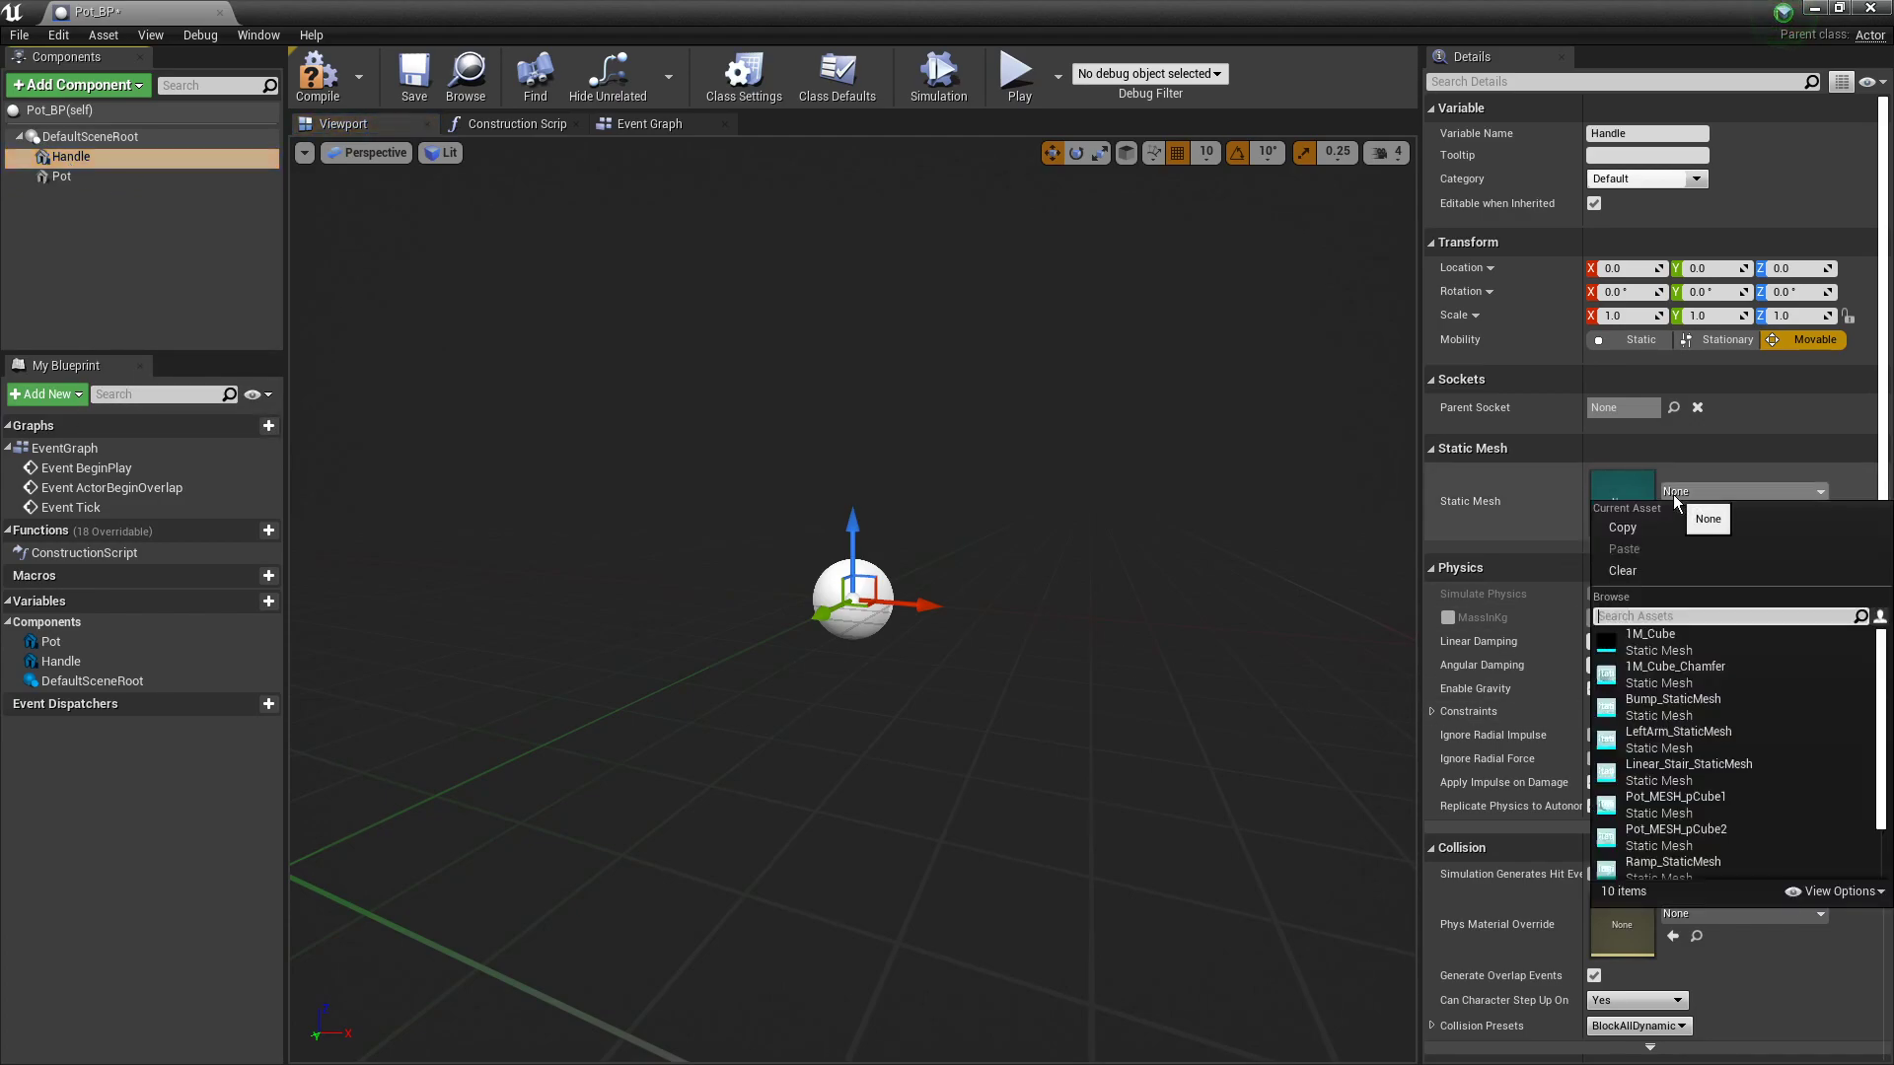
text(pot)
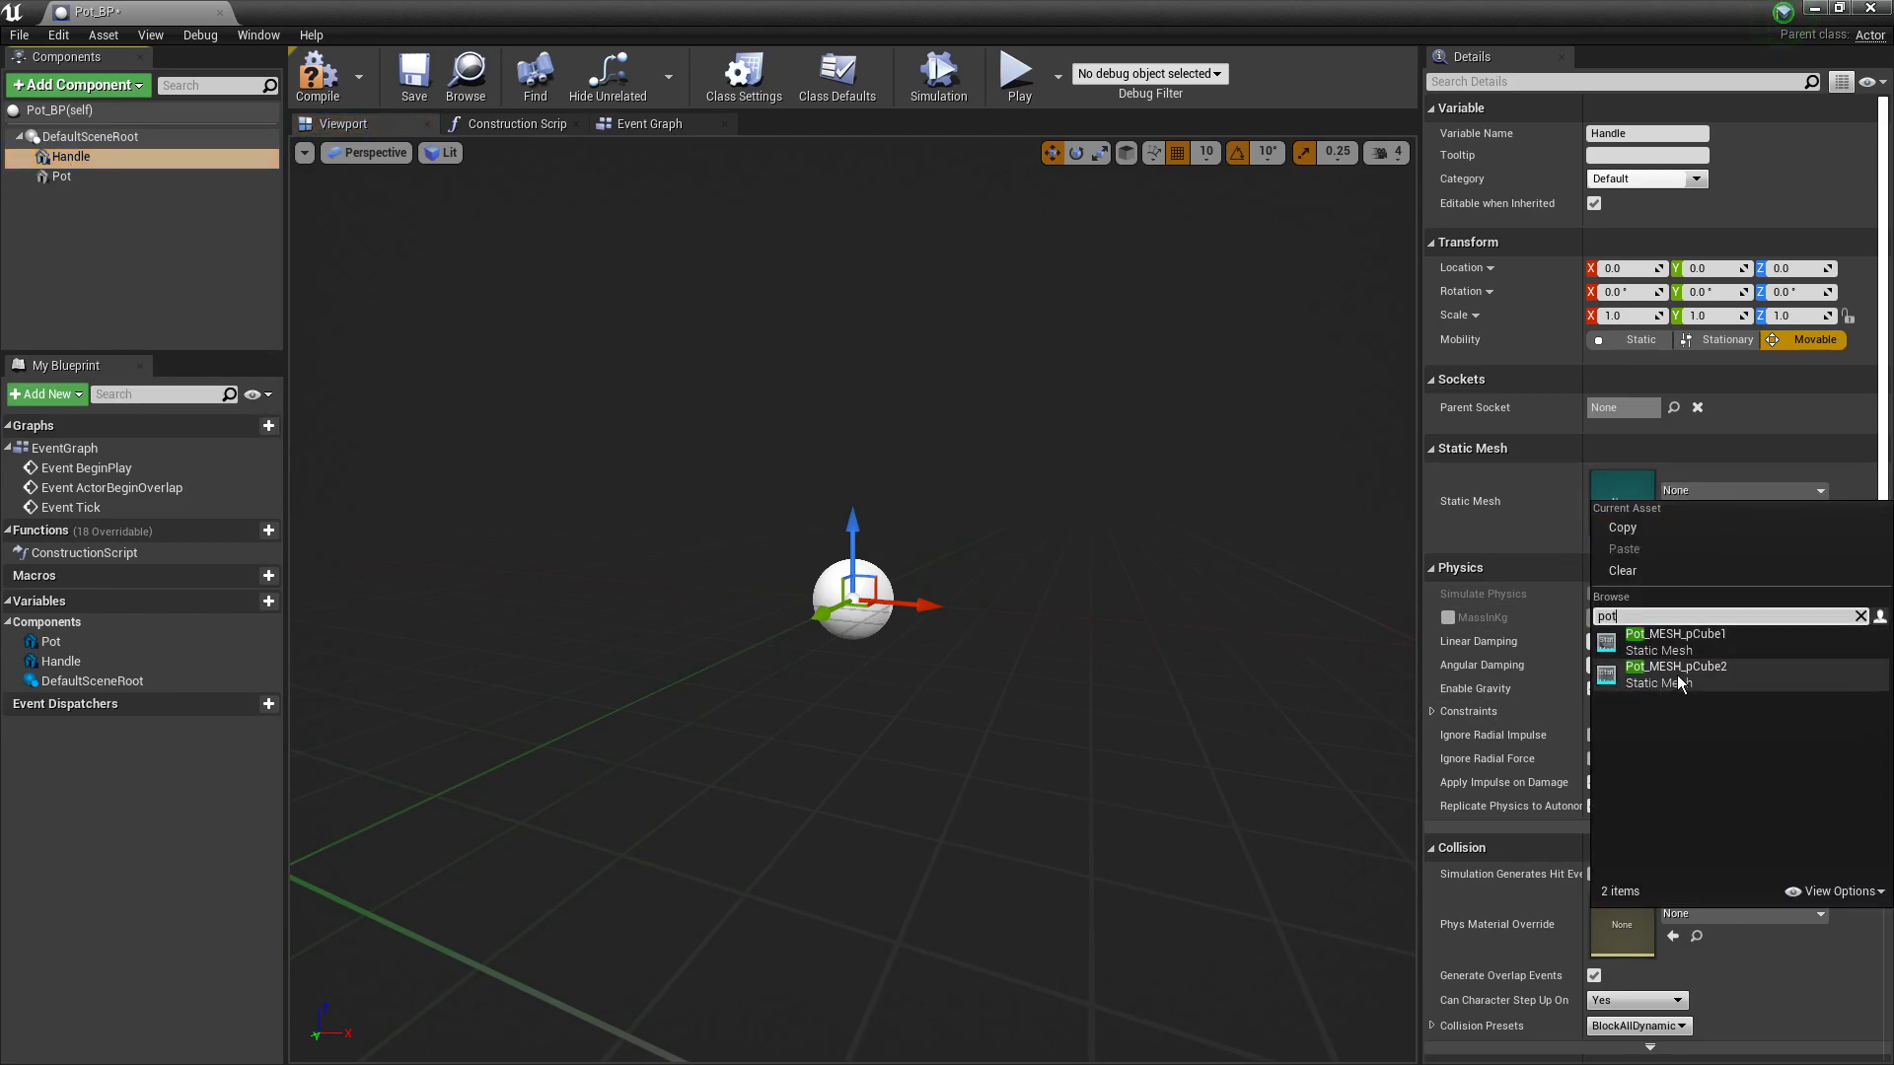
click(1673, 685)
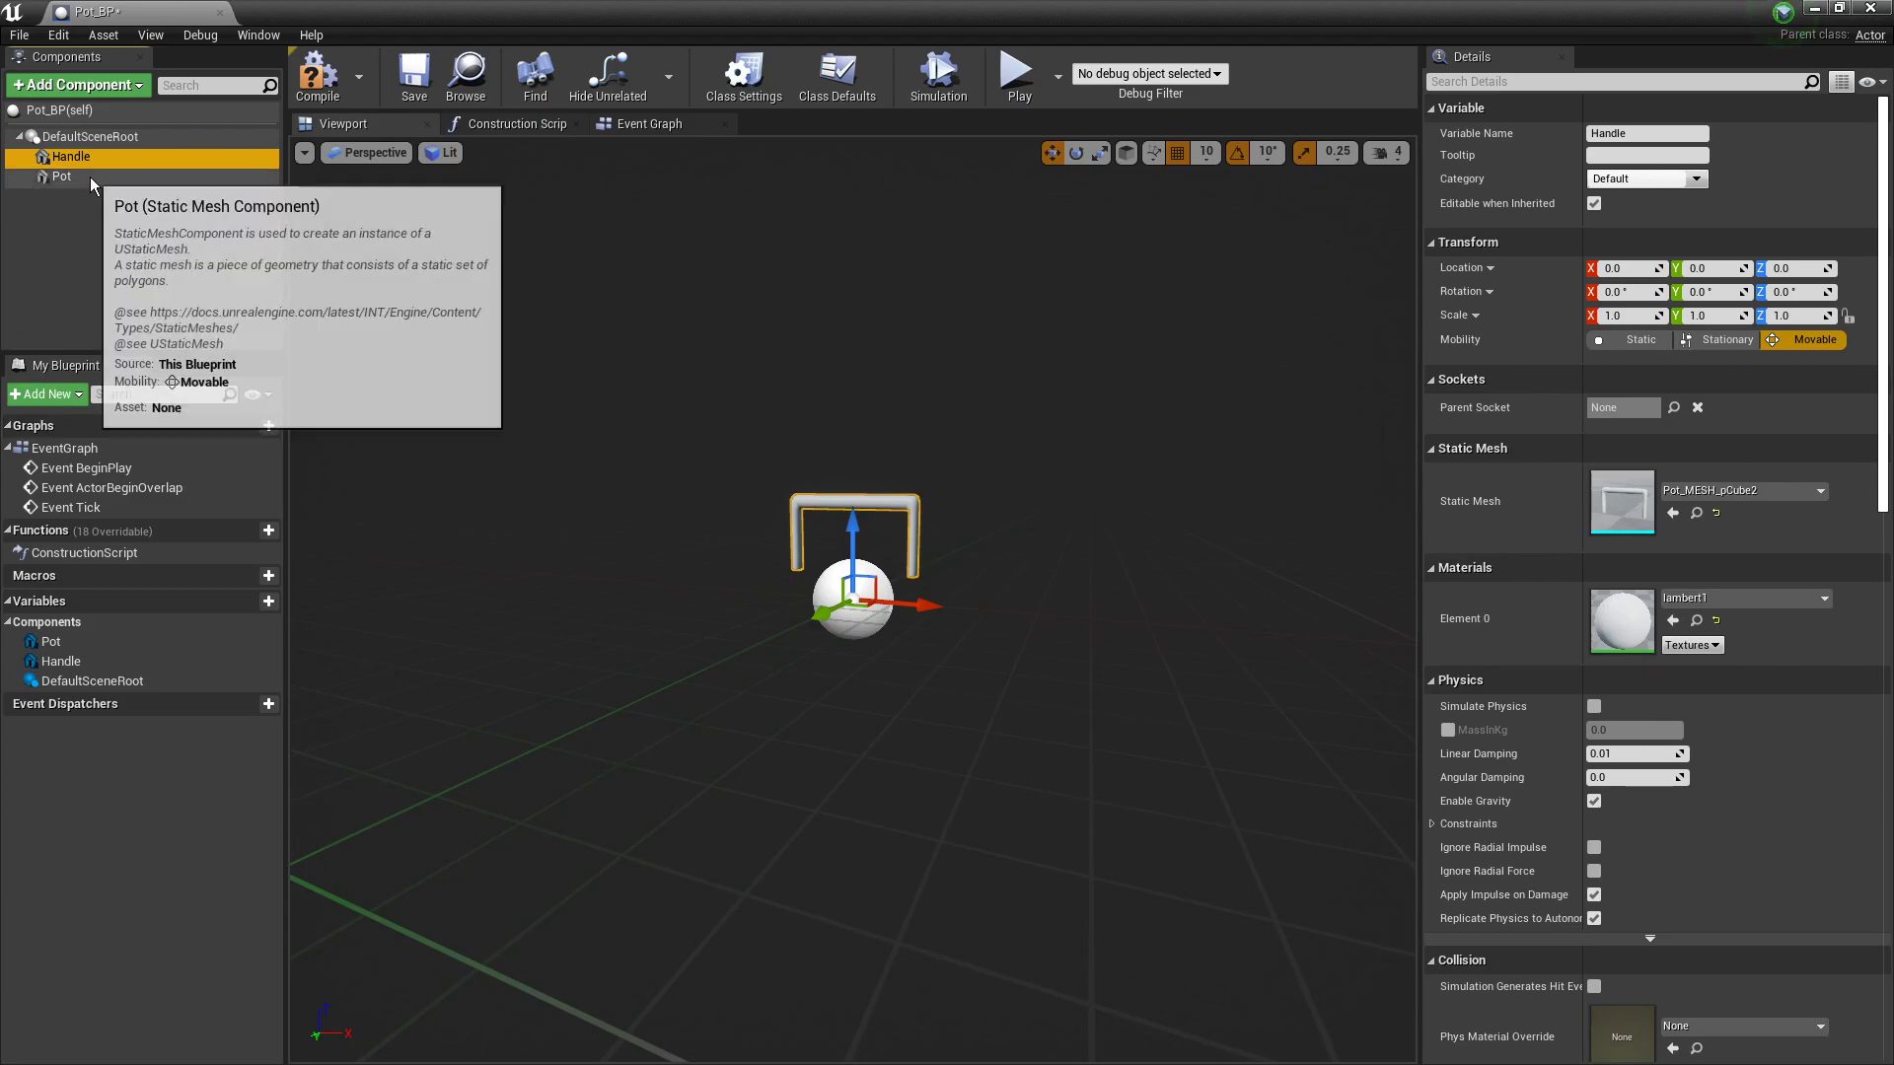
Step: Assign the Pot_MESH_pCube1 static mesh to the Pot component
click(61, 176)
click(1708, 493)
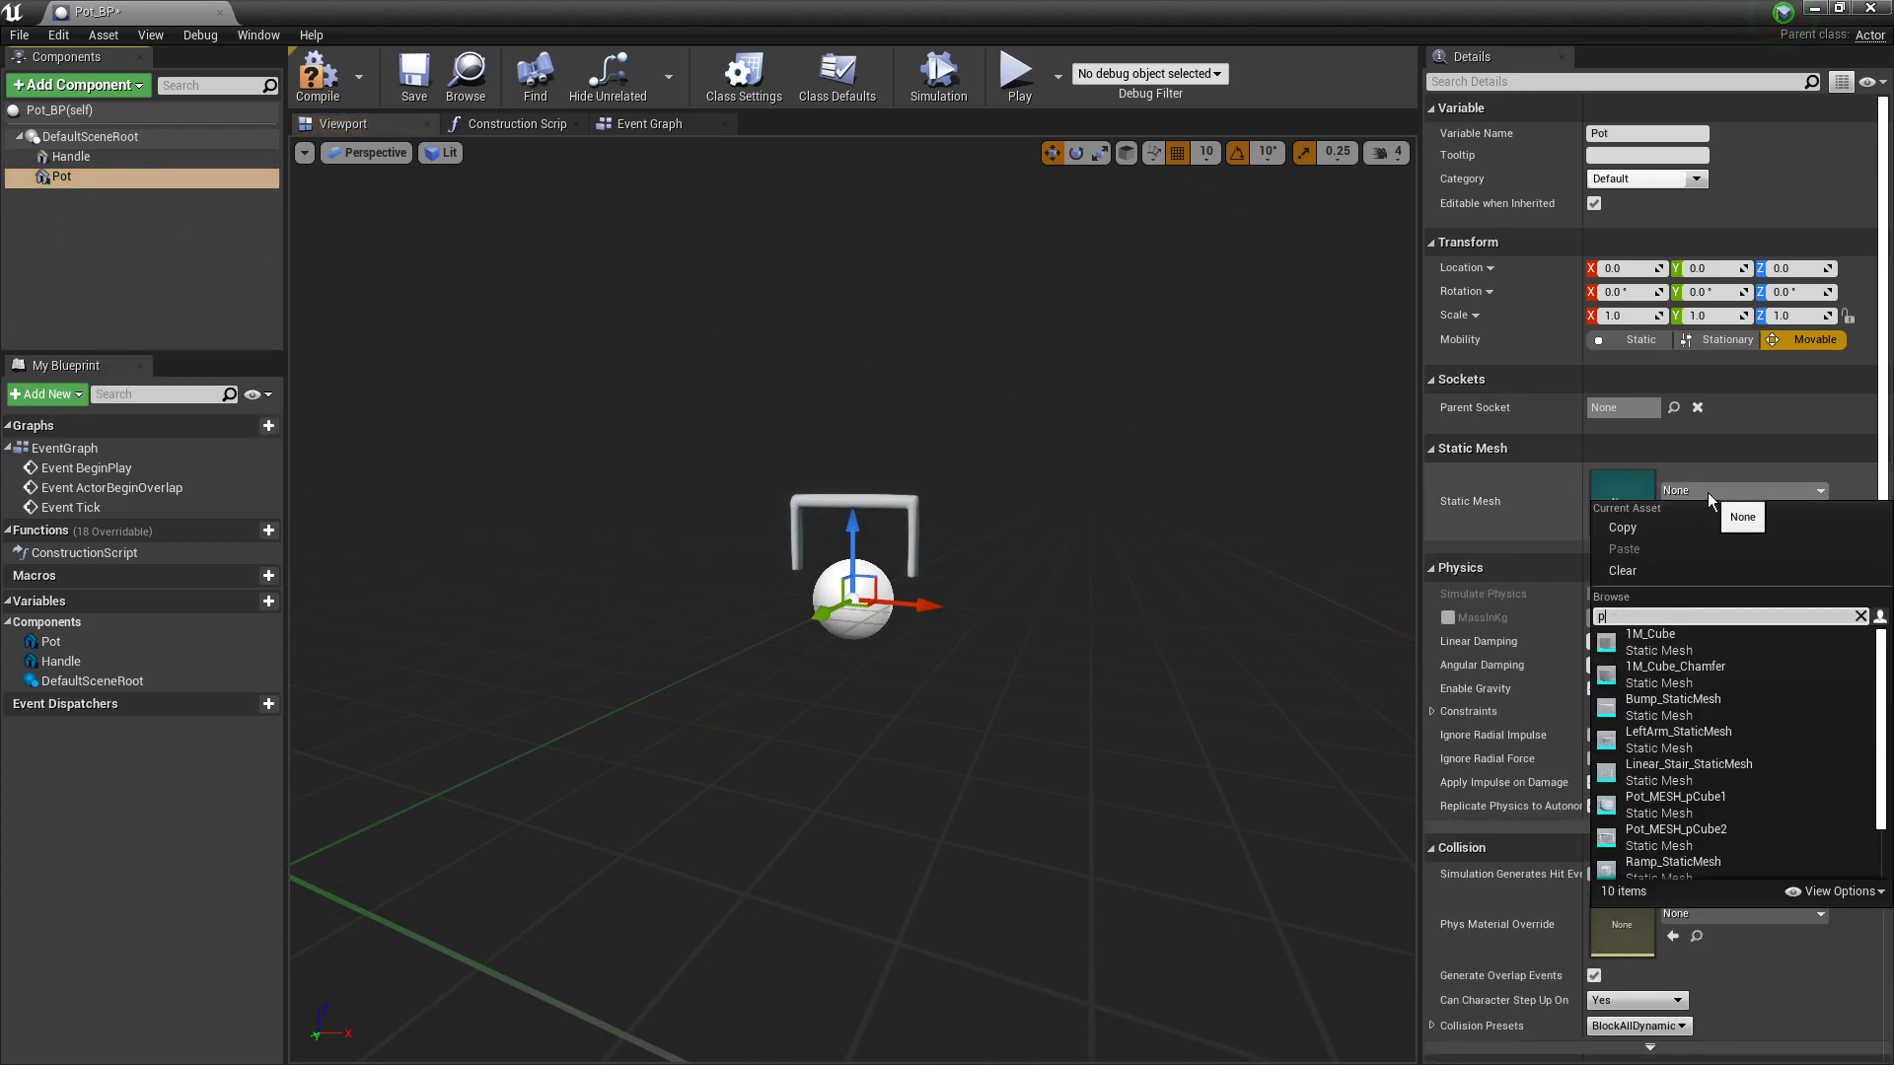
text(pot)
click(1674, 651)
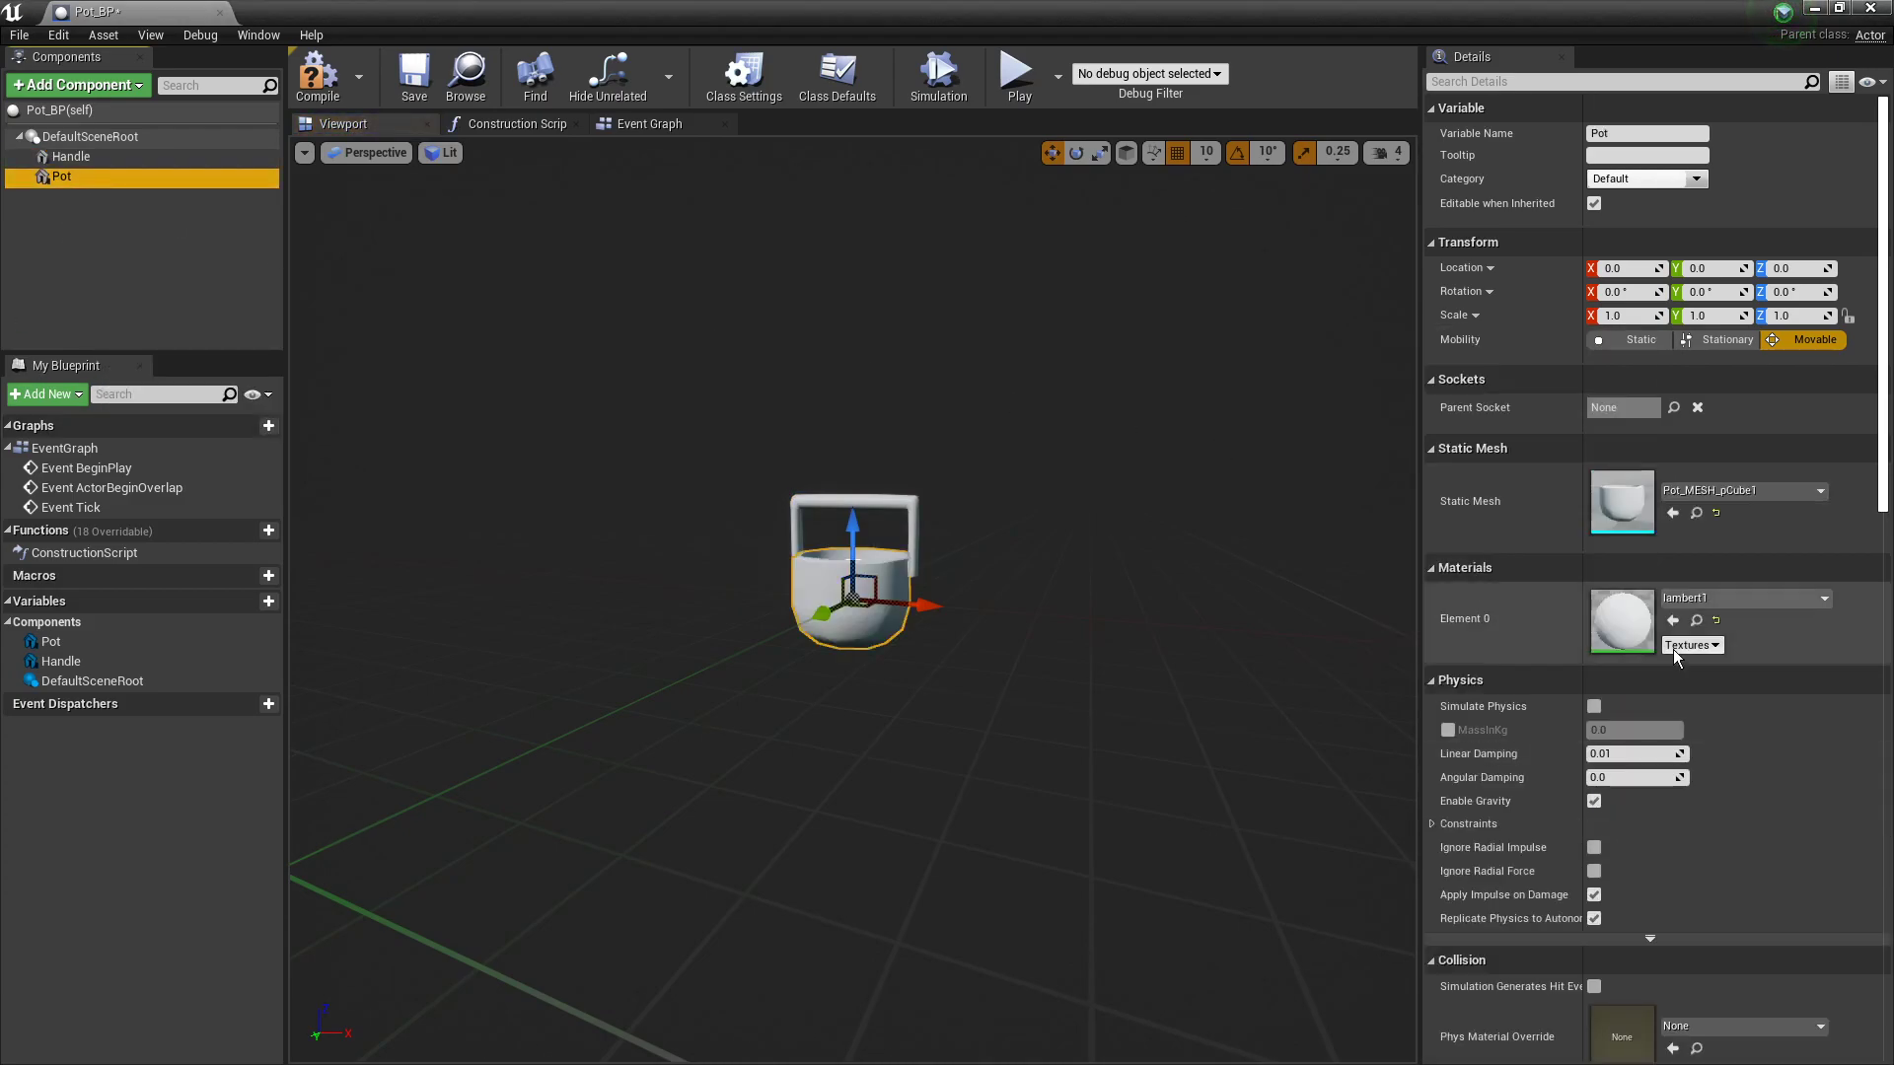
Step: Compile and save the Pot_BP blueprint
scroll(660, 632, up, 5)
scroll(662, 631, down, 5)
alt+drag(578, 621, 750, 620)
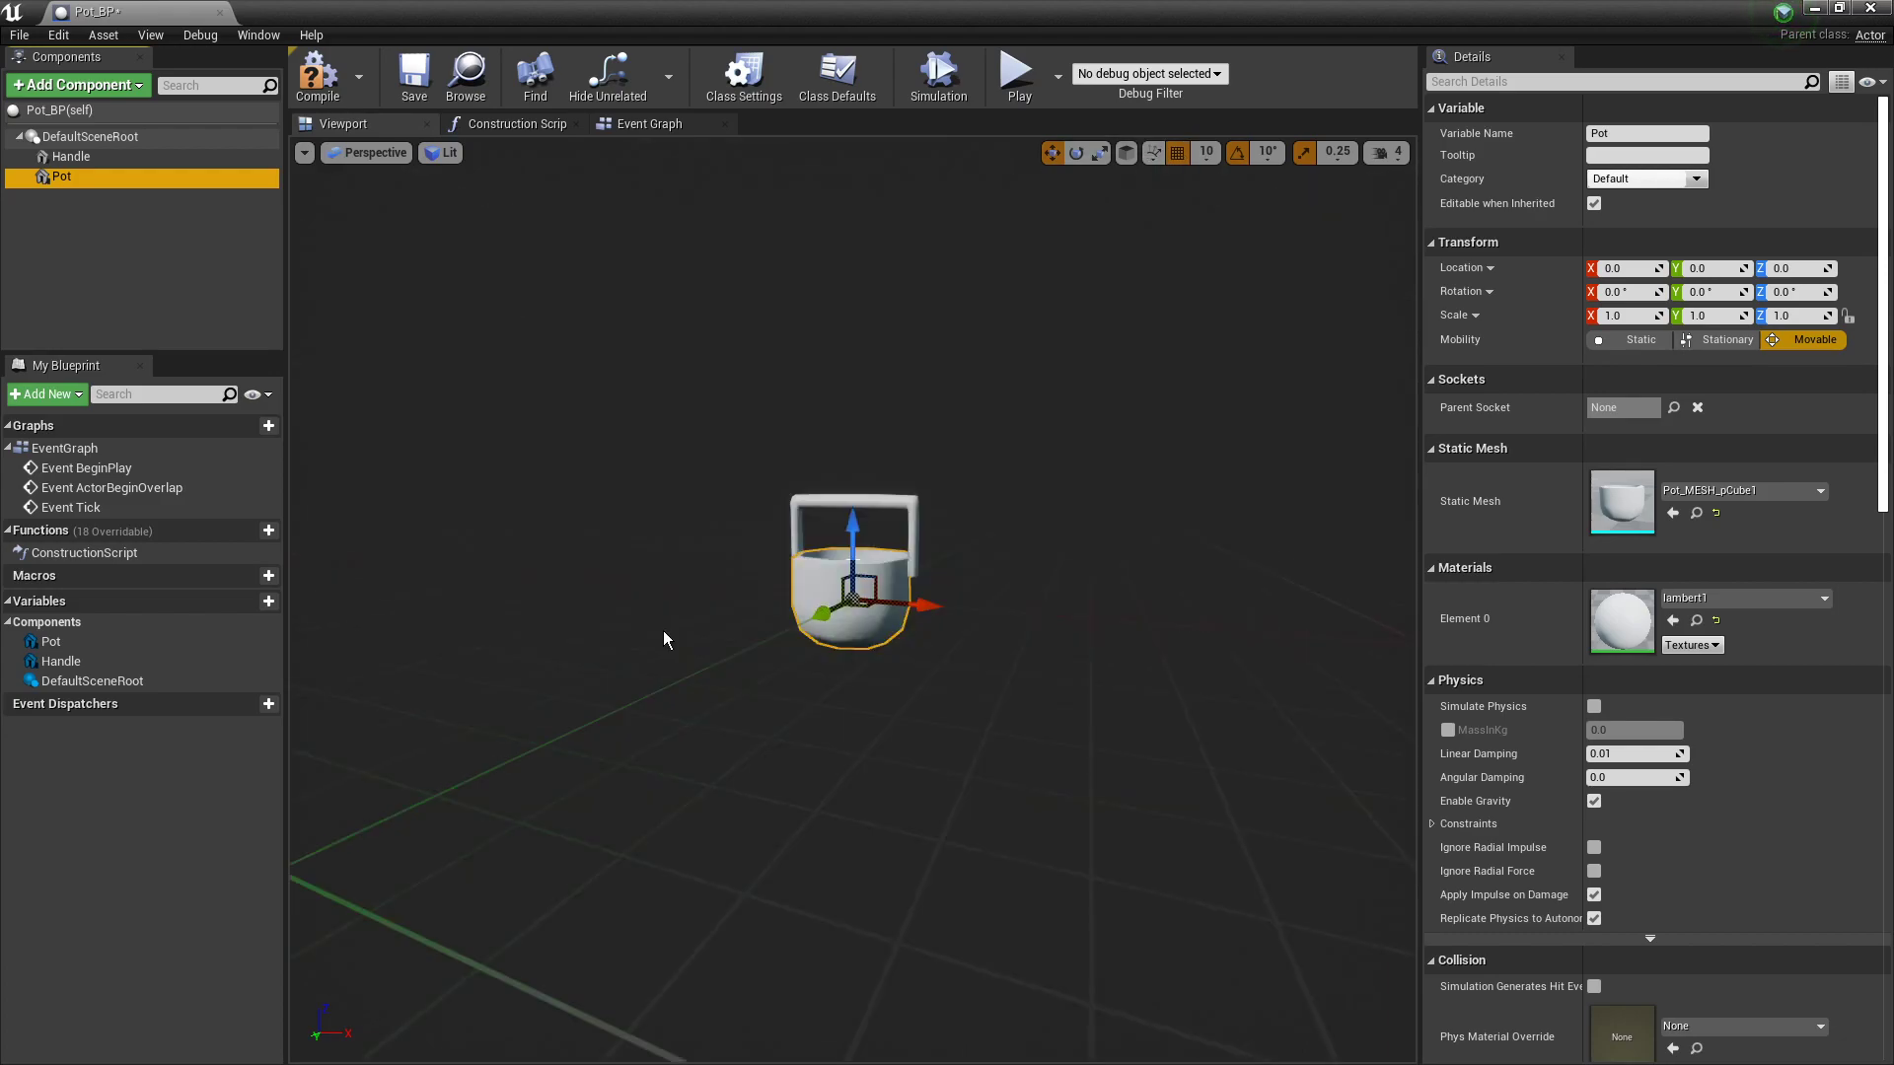
click(318, 74)
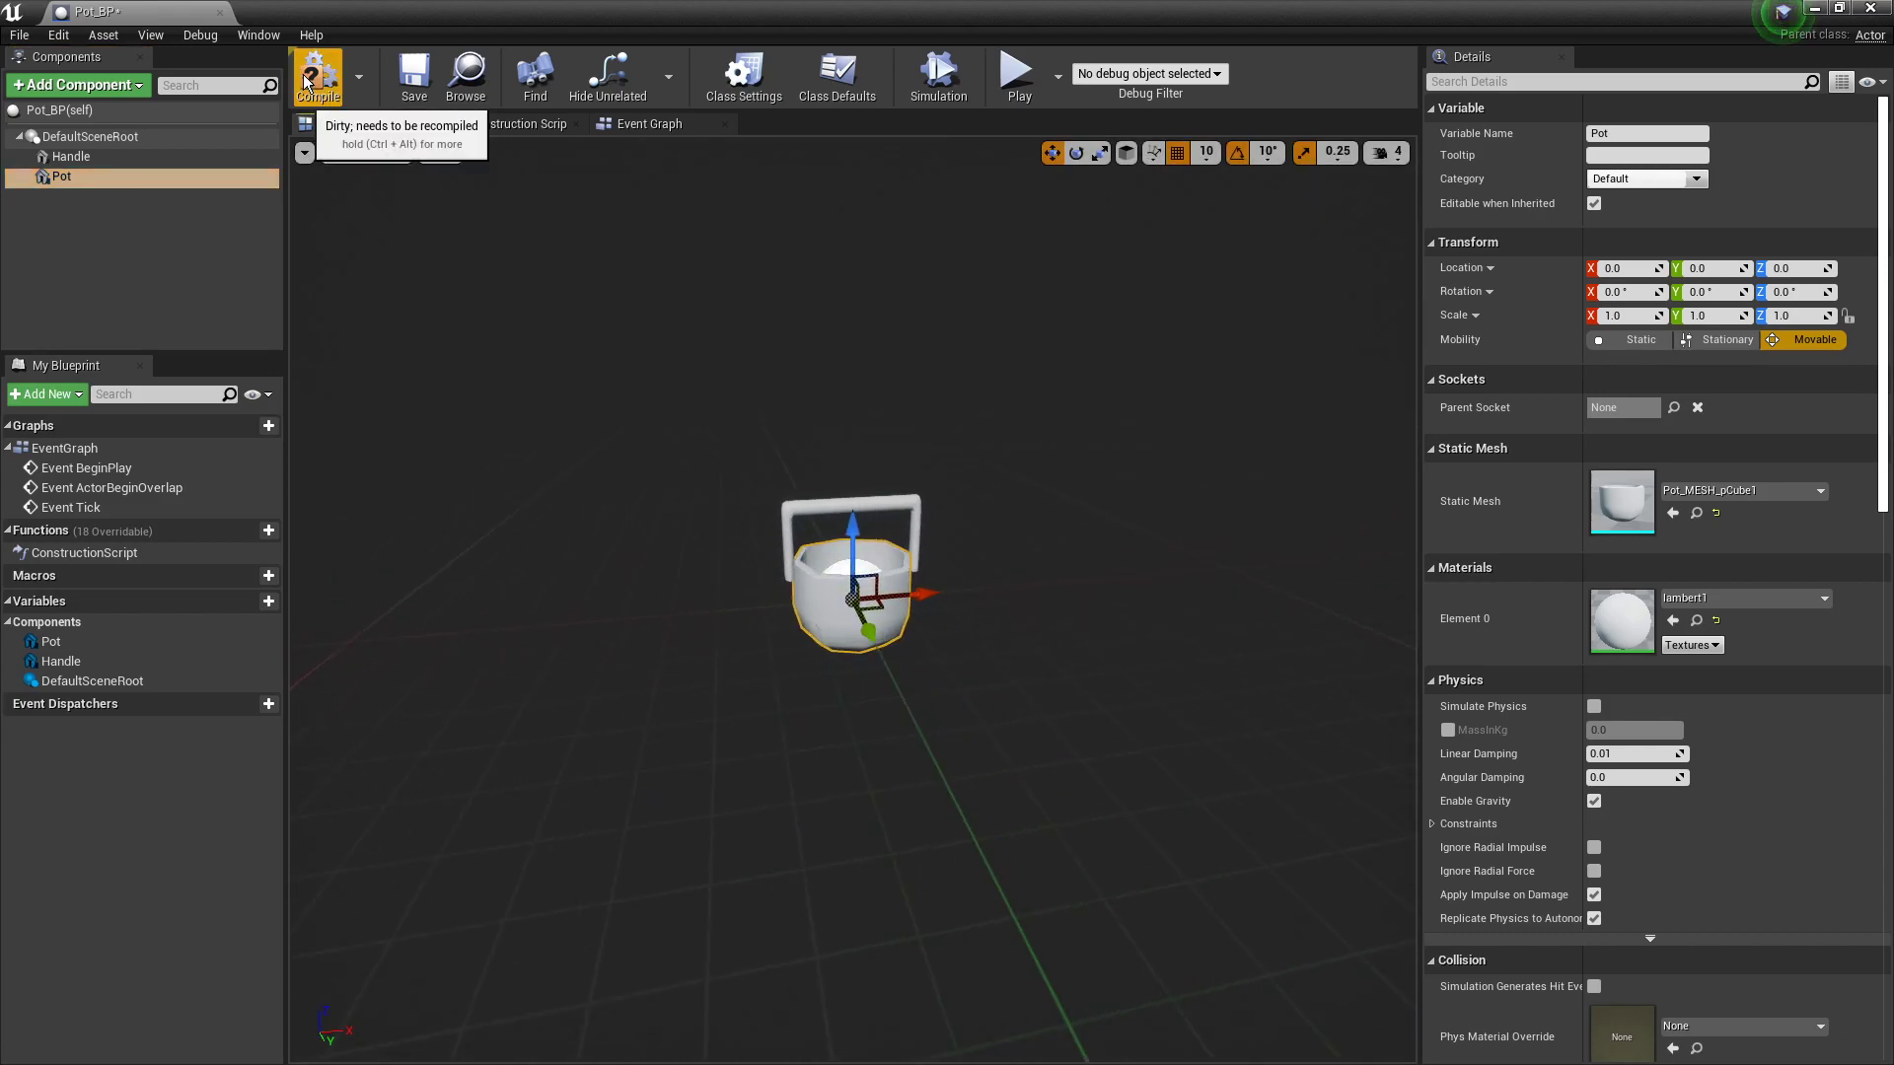
click(415, 74)
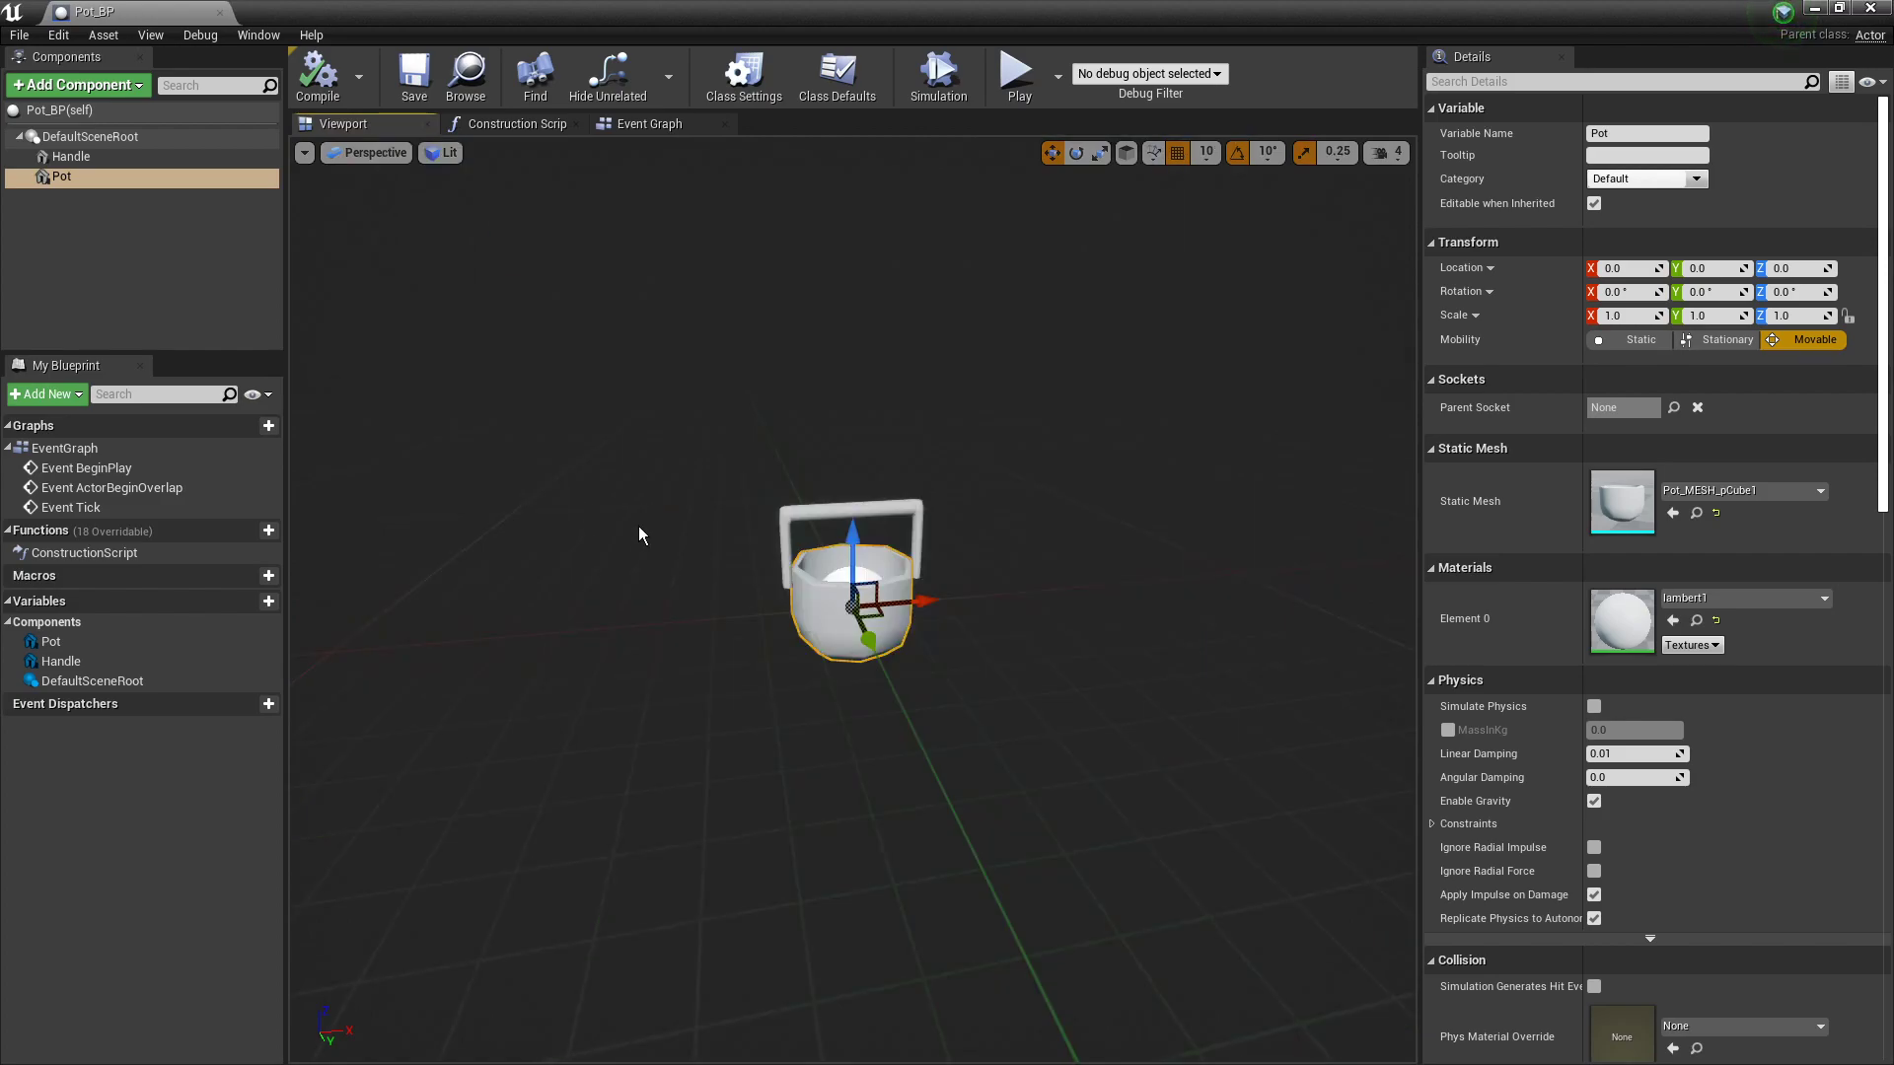
Step: Add a Physics Constraint component and move it out of Pot so that it sits directly under DefaultSceneRoot
drag(634, 525, 640, 530)
click(126, 91)
text(physic)
key(Down)
key(Down)
key(Return)
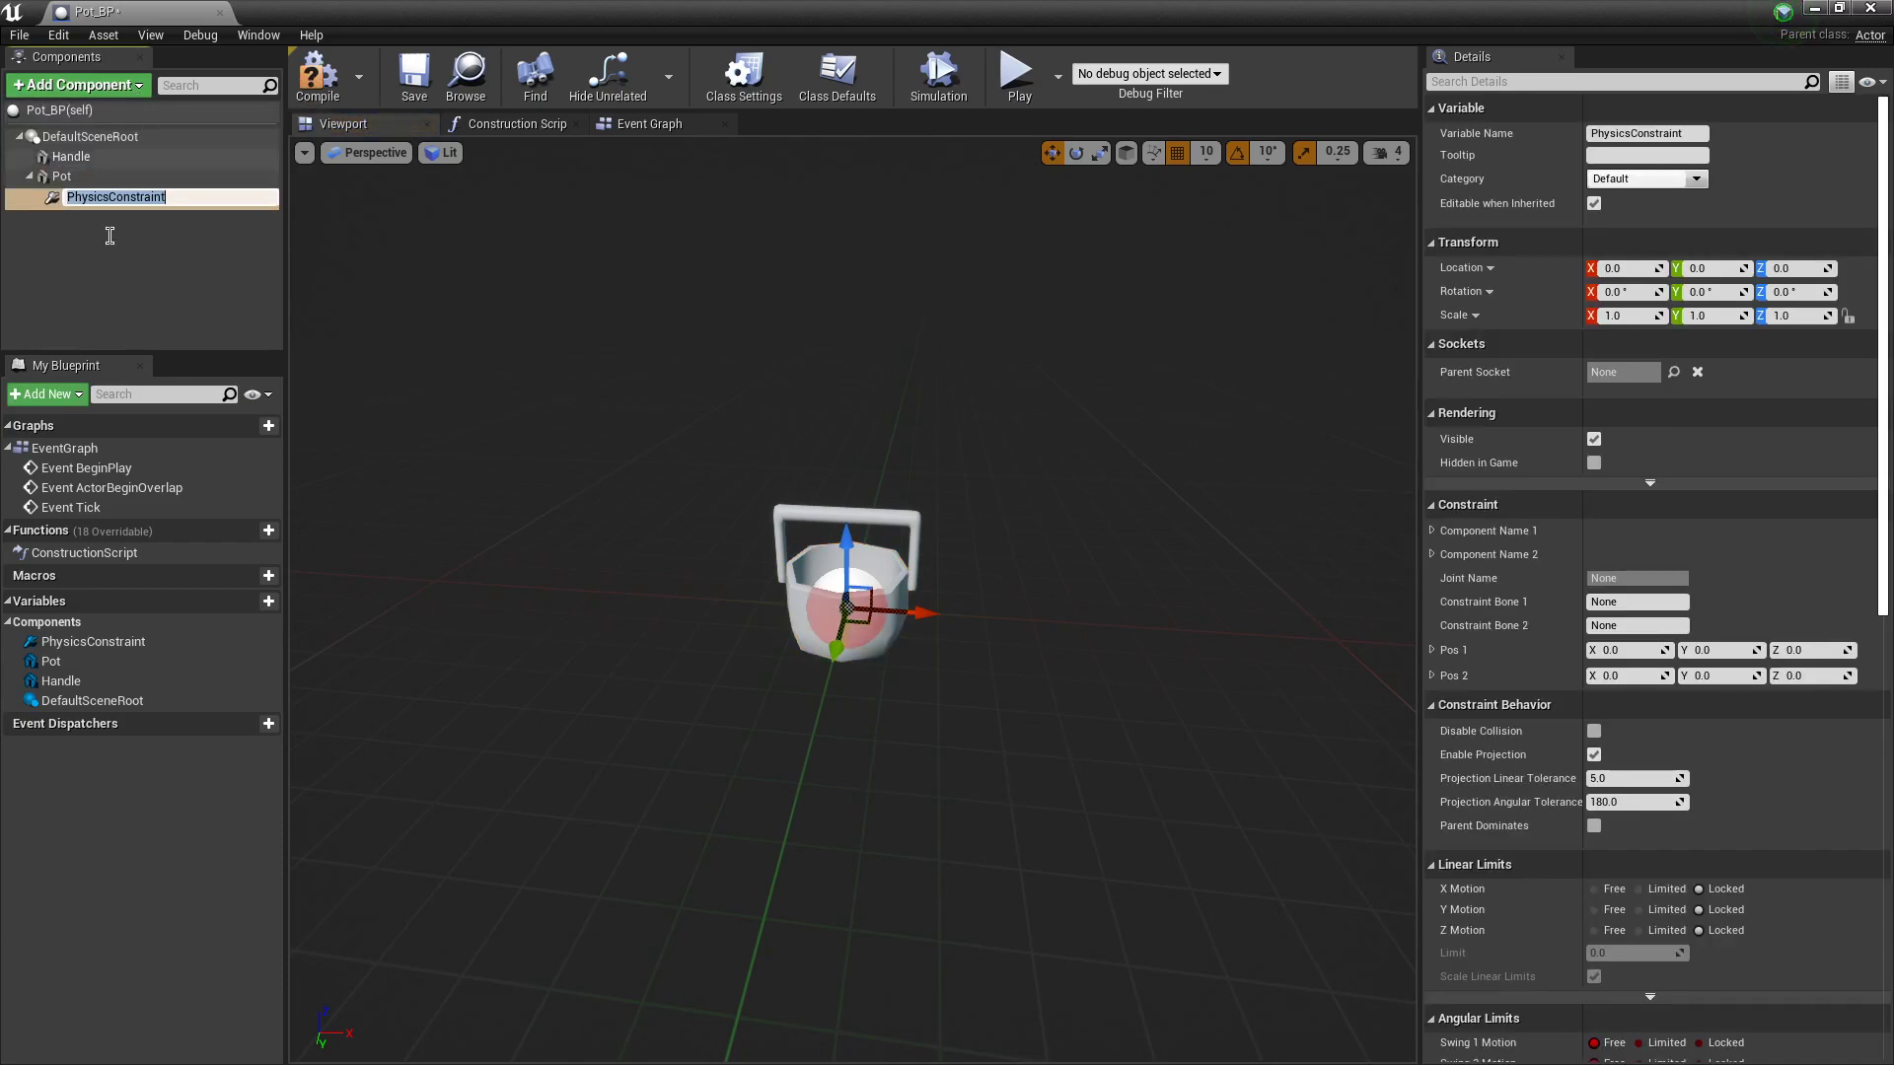
drag(121, 197, 74, 173)
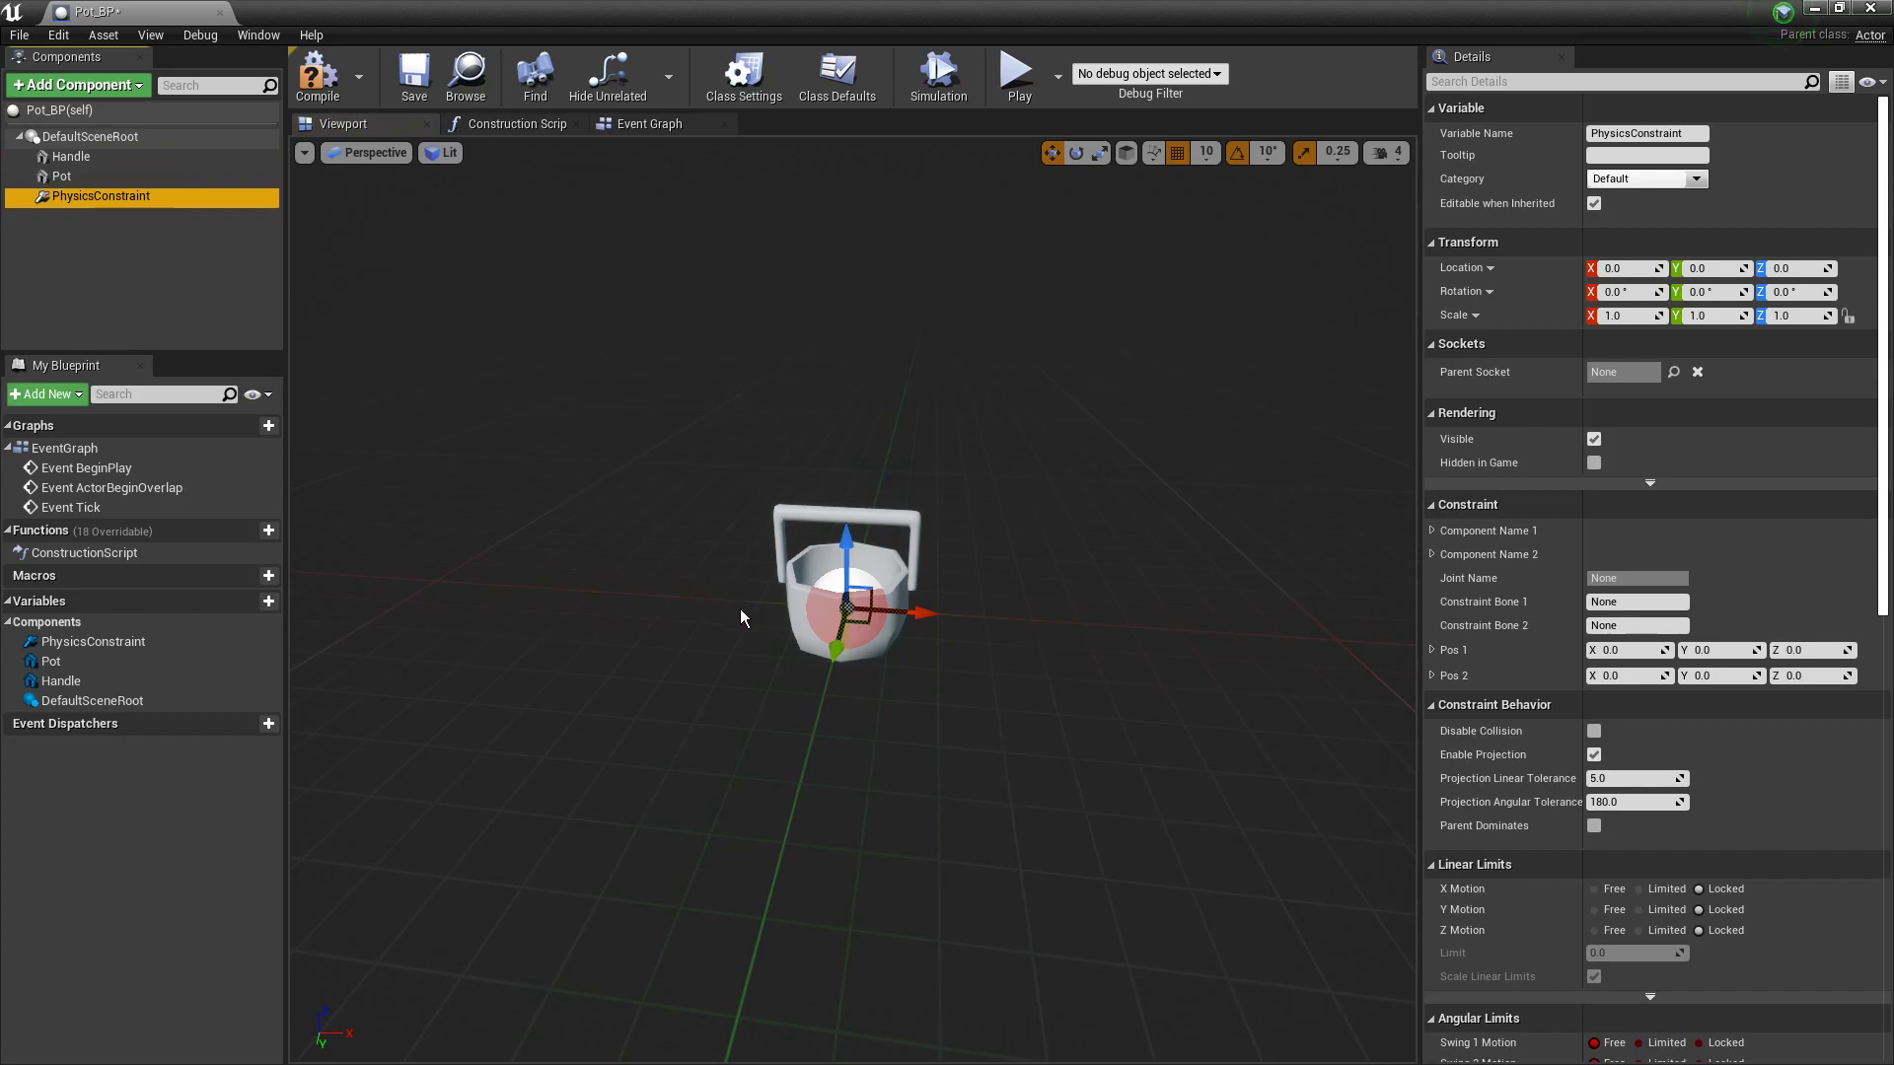
Step: Lower the viewport camera speed to 1
click(1385, 152)
click(1385, 198)
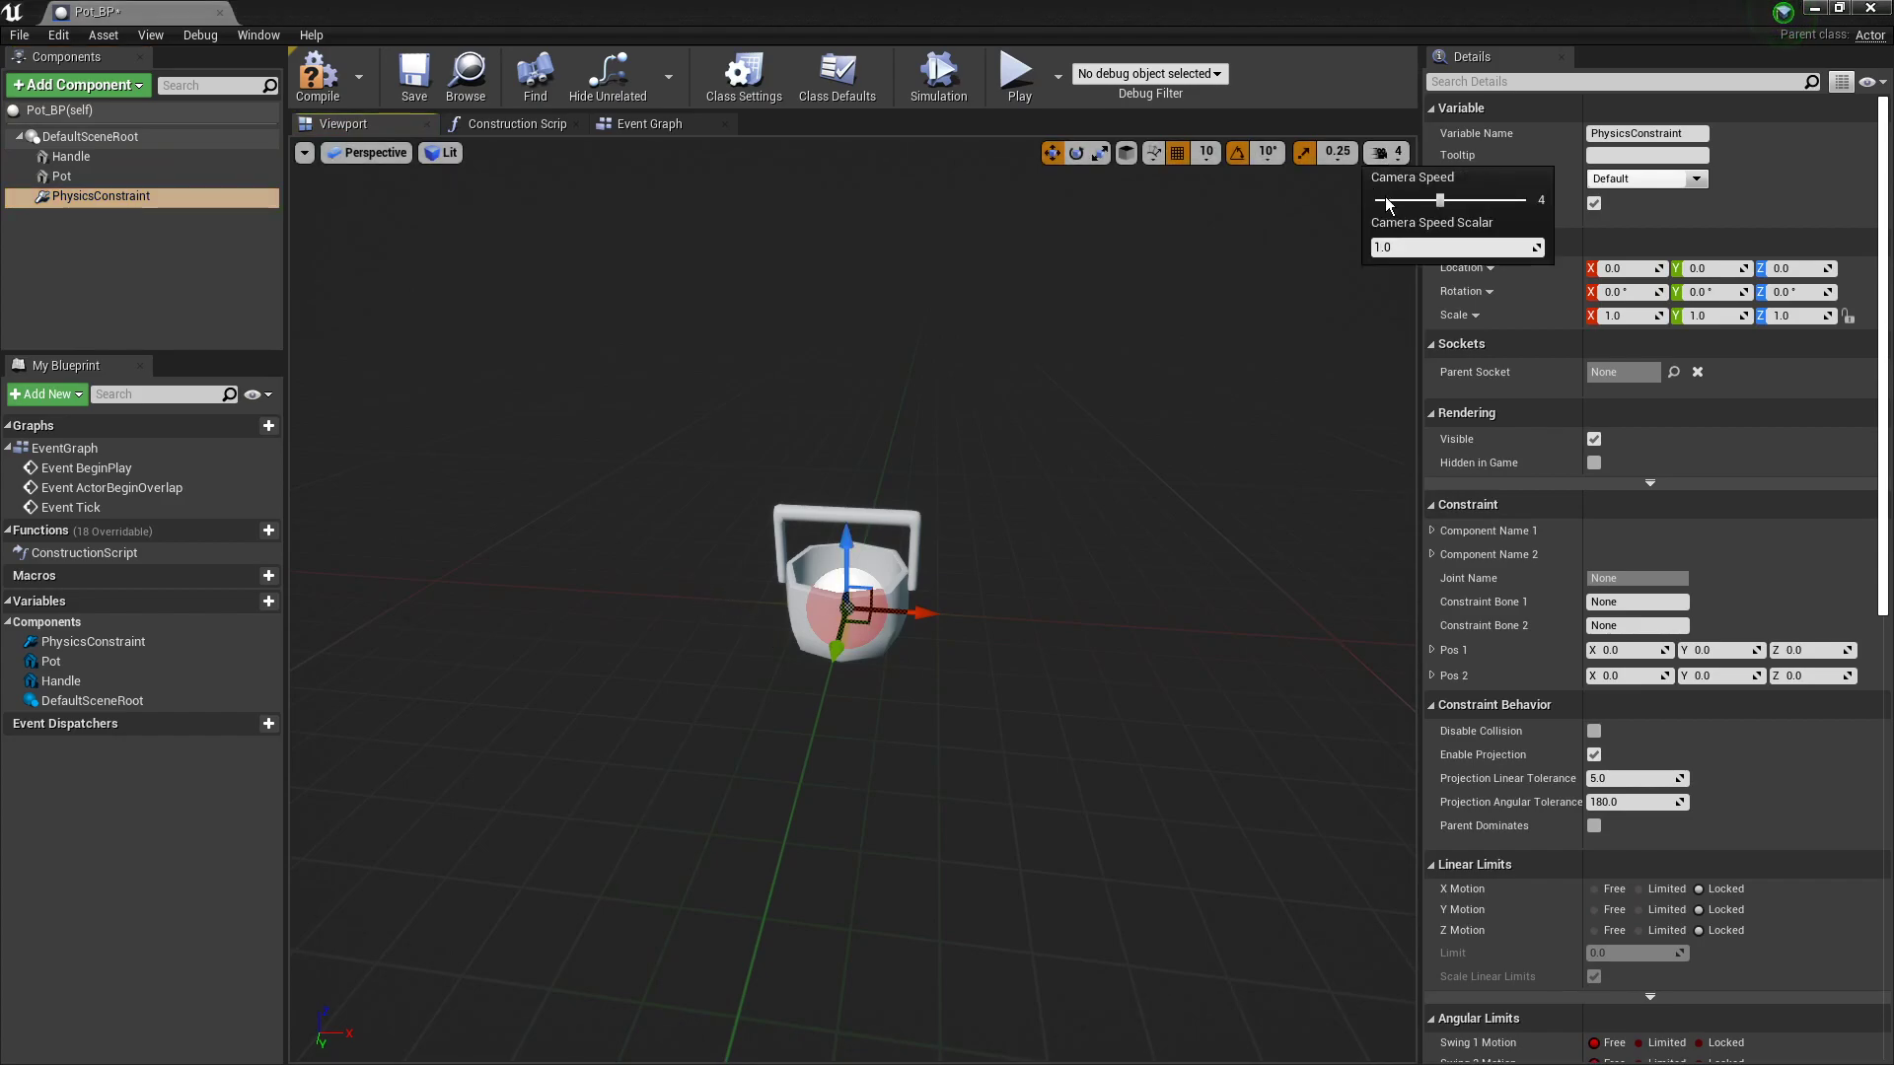
click(1170, 526)
Step: With grid snapping off, move the physics constraint to one lower end of the handle, at about X -14.01 and Z 6.87
right_drag(852, 599, 1020, 630)
key(d)
drag(1024, 645, 861, 673)
click(1176, 153)
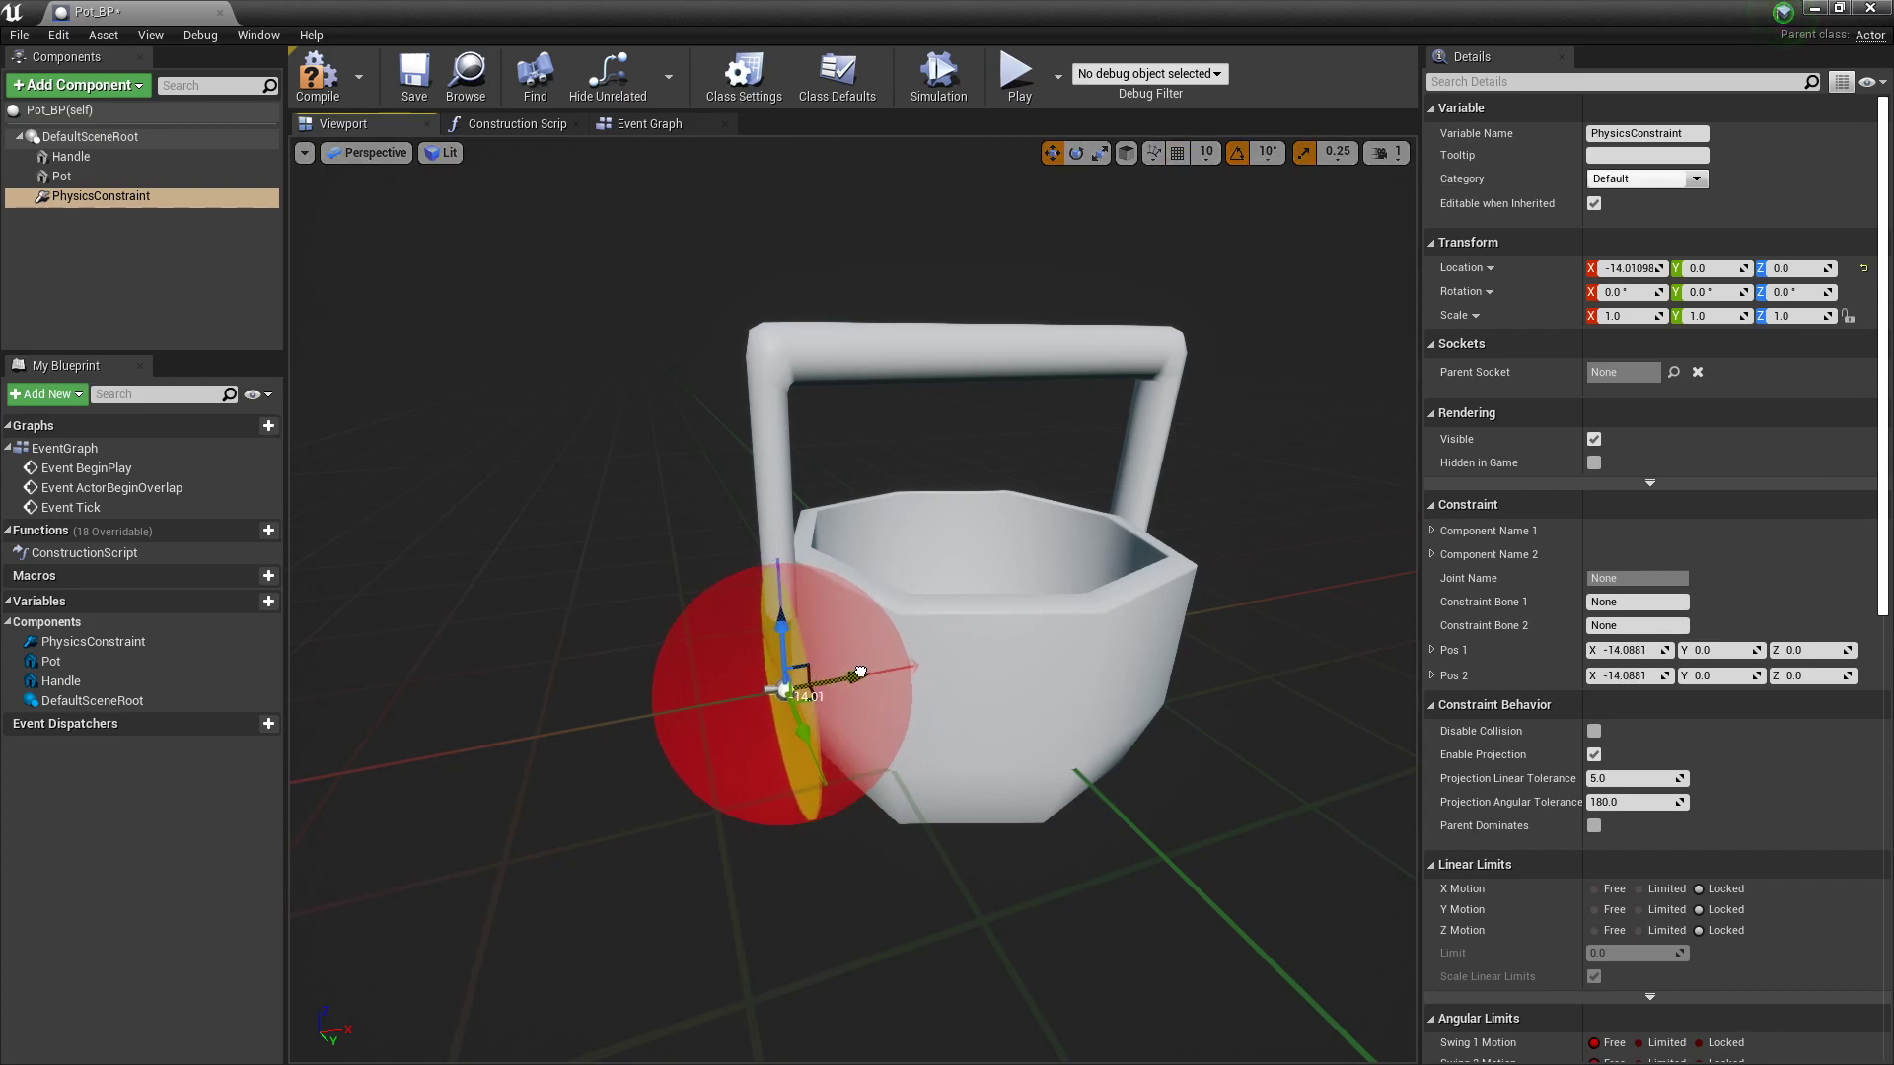
drag(774, 623, 791, 526)
alt+drag(661, 766, 790, 765)
key(f)
alt+drag(789, 642, 632, 641)
scroll(972, 607, down, 10)
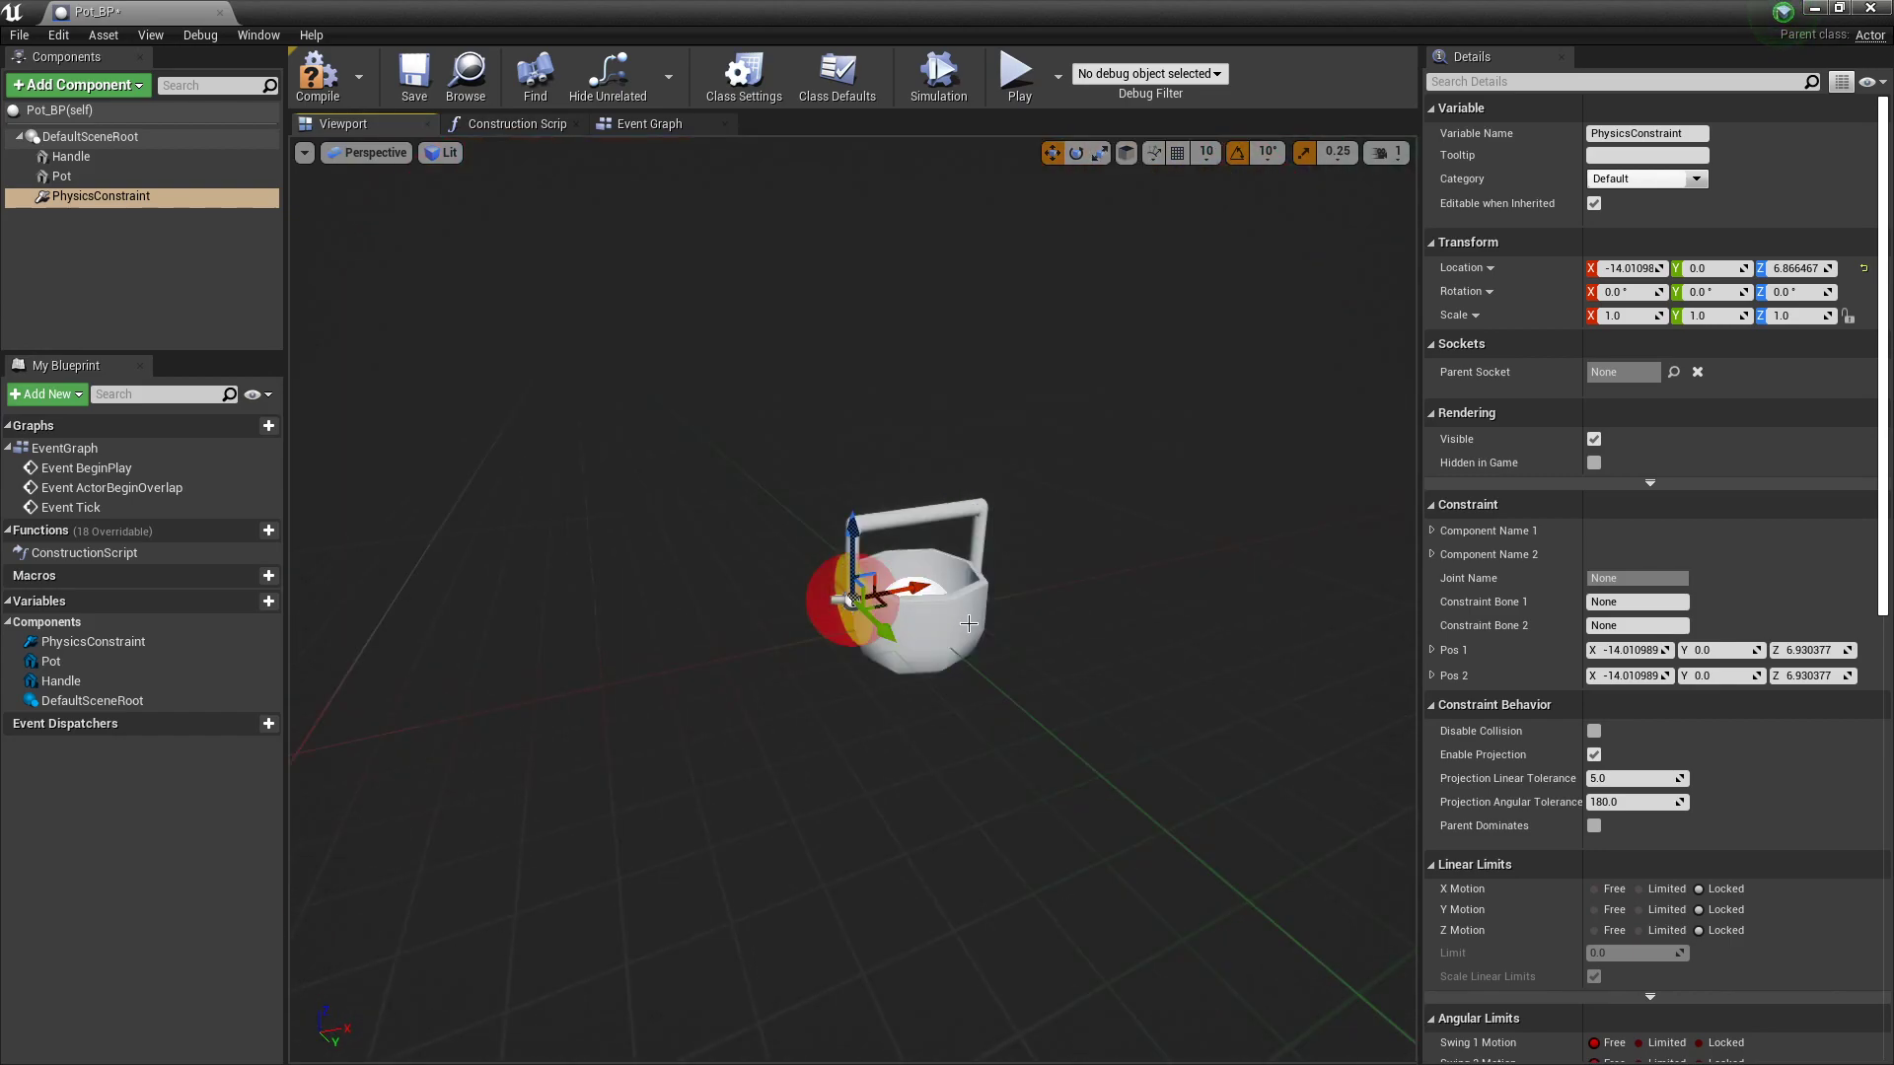
scroll(968, 623, up, 10)
scroll(1105, 767, down, 6)
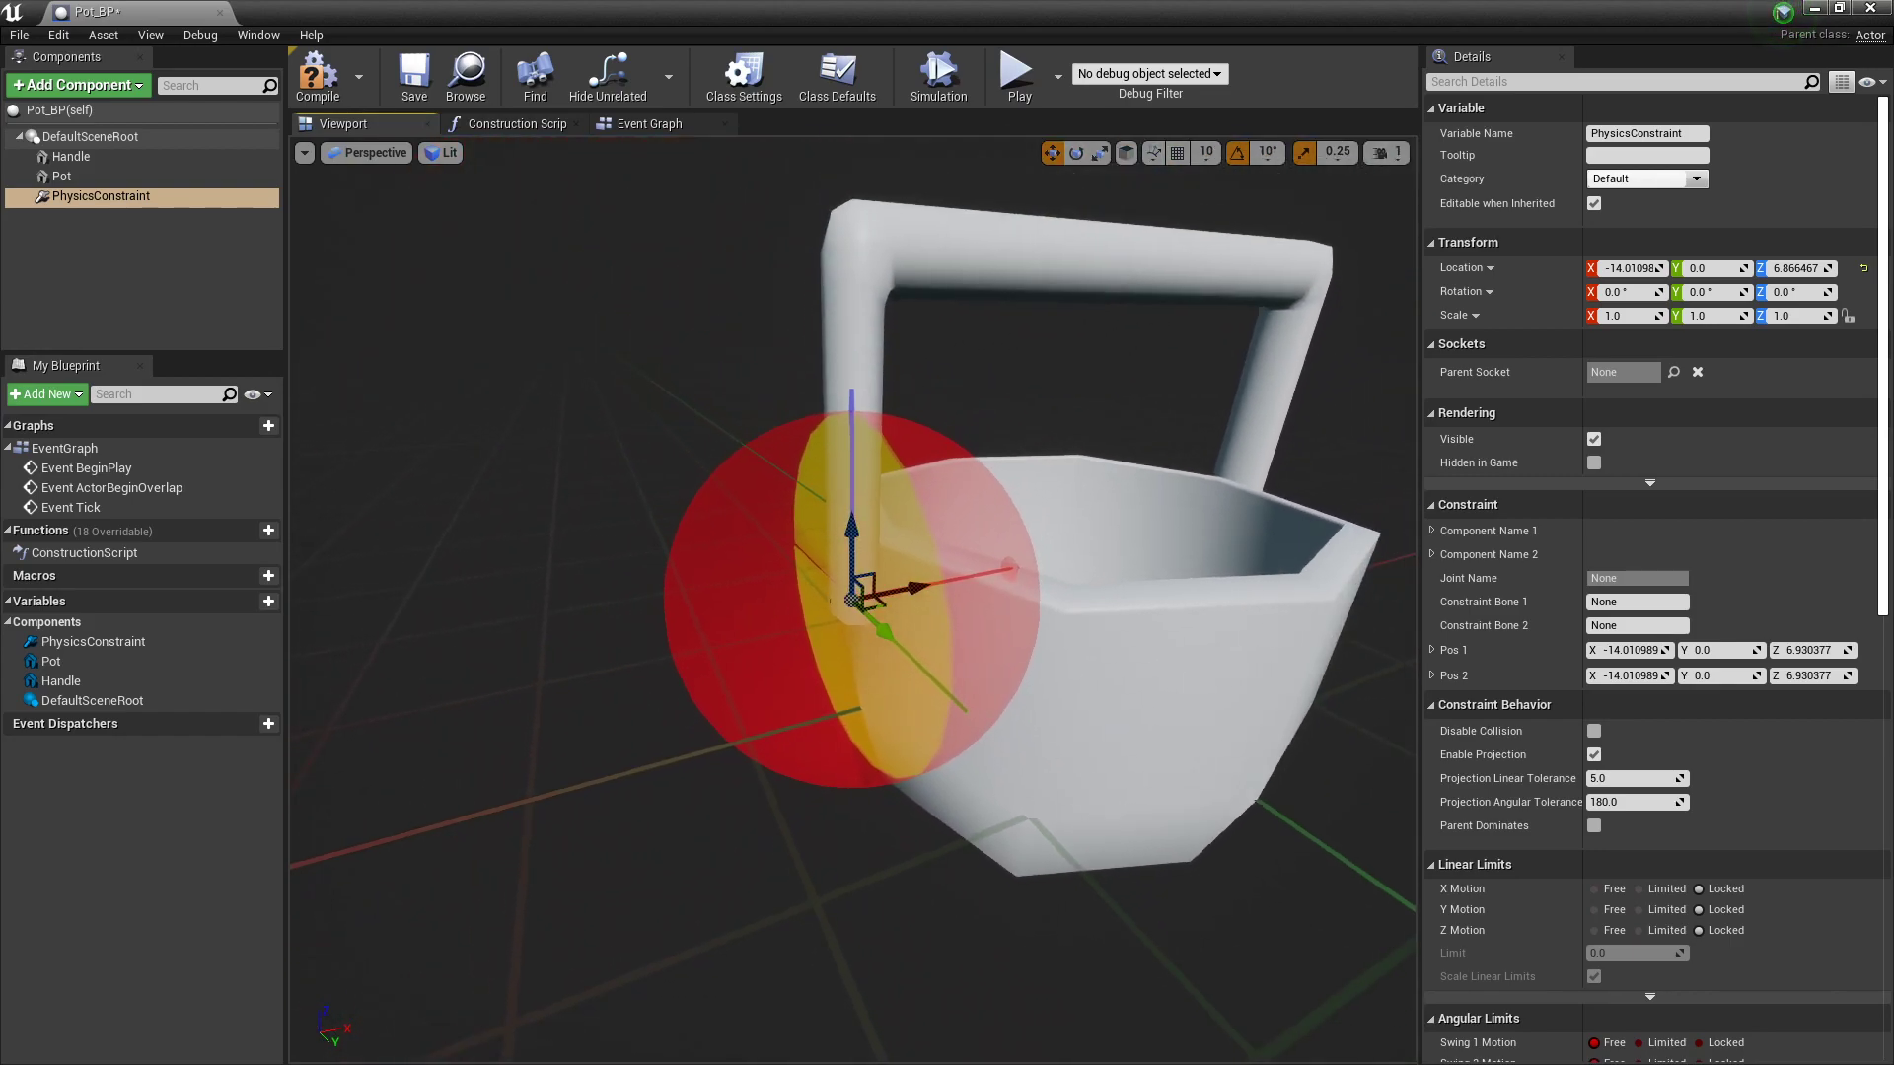
middle_drag(1105, 767, 1387, 735)
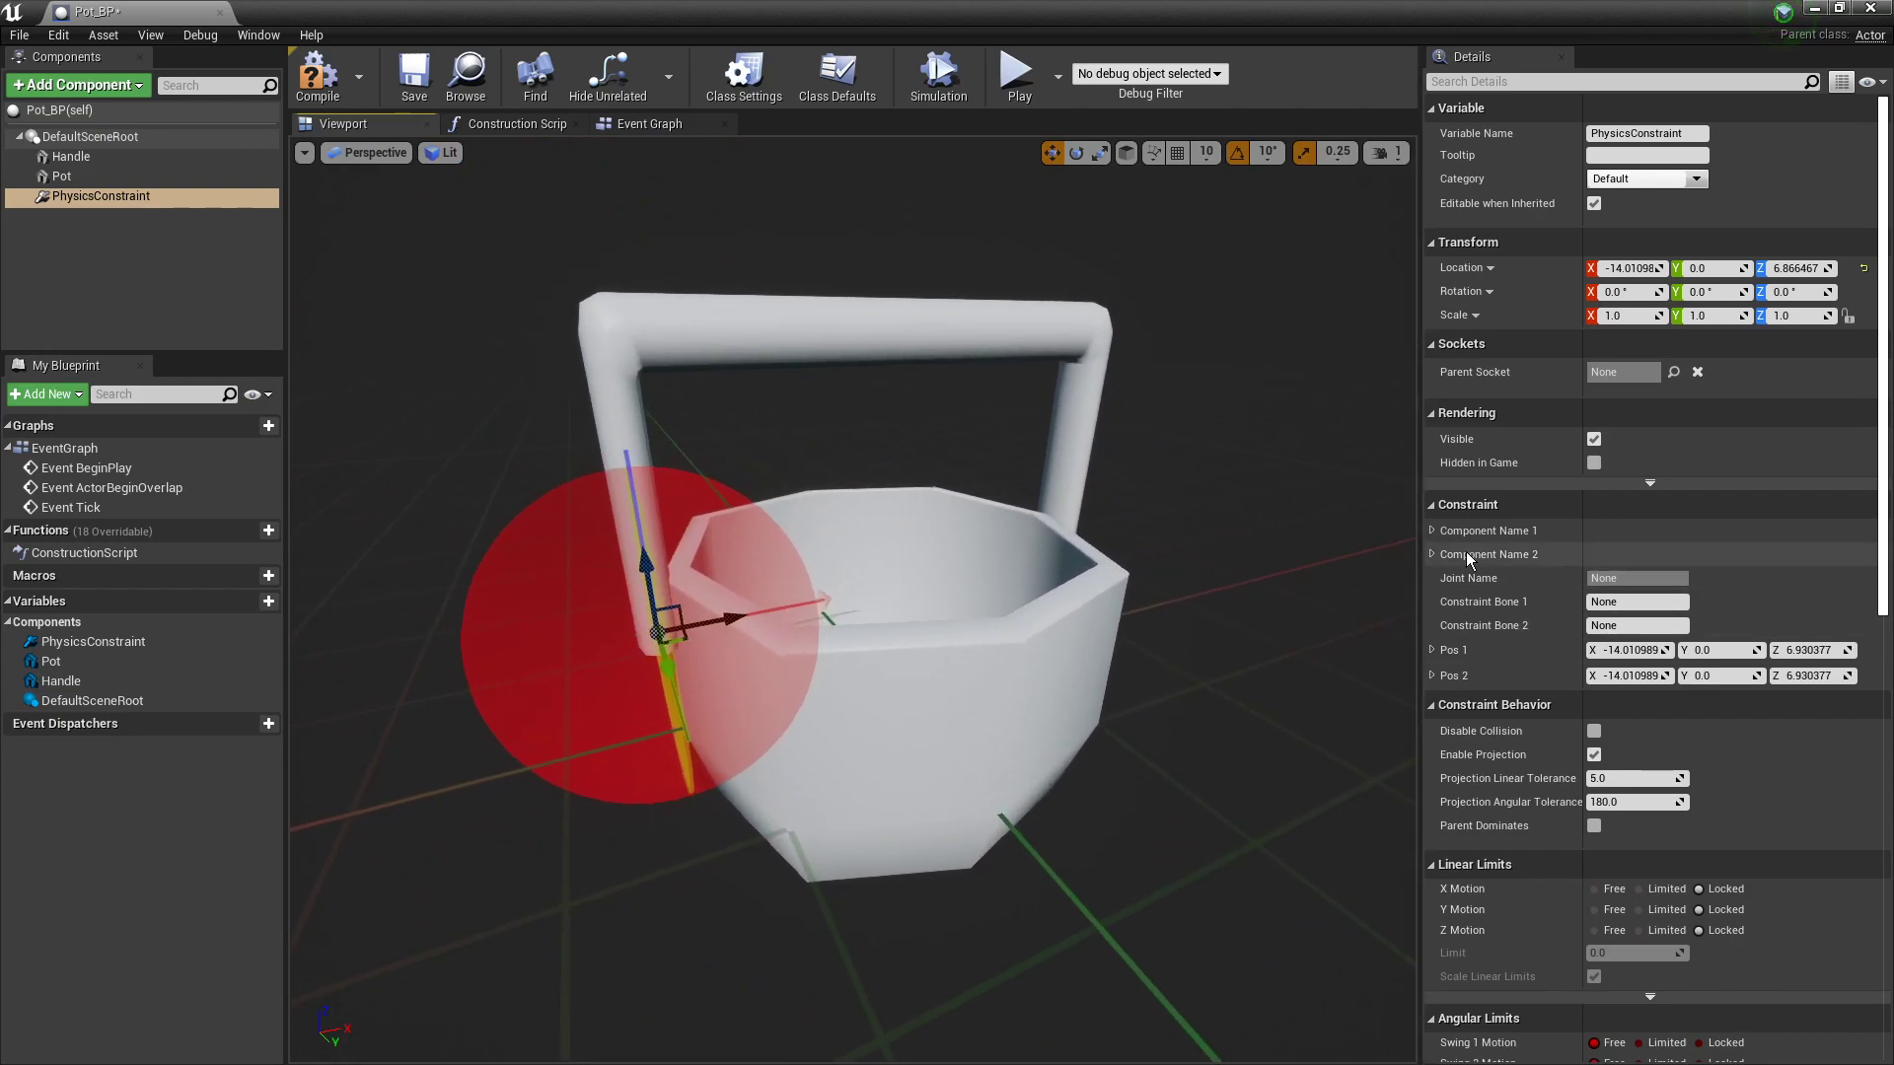
Step: Set the physics constraint's Component Name 1 to Handle and Component Name 2 to Pot
click(1432, 530)
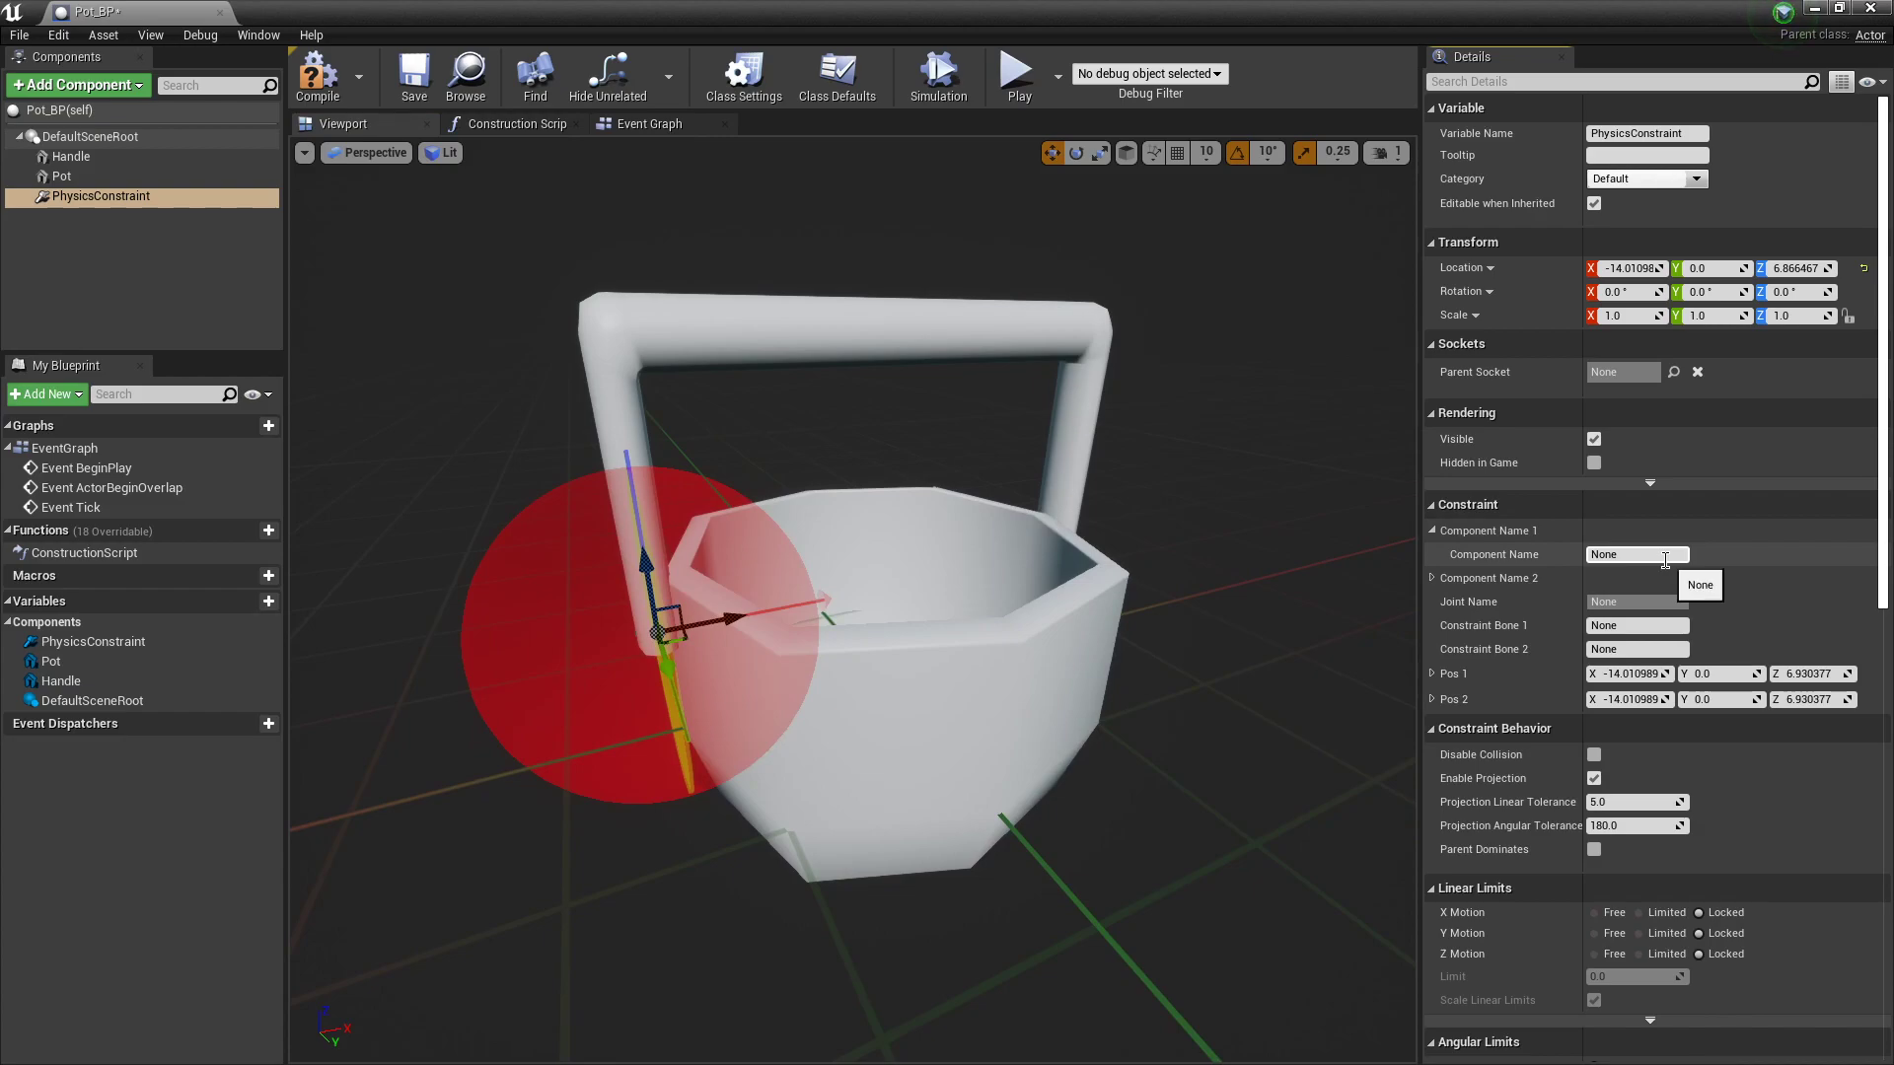
text(Handle)
key(Return)
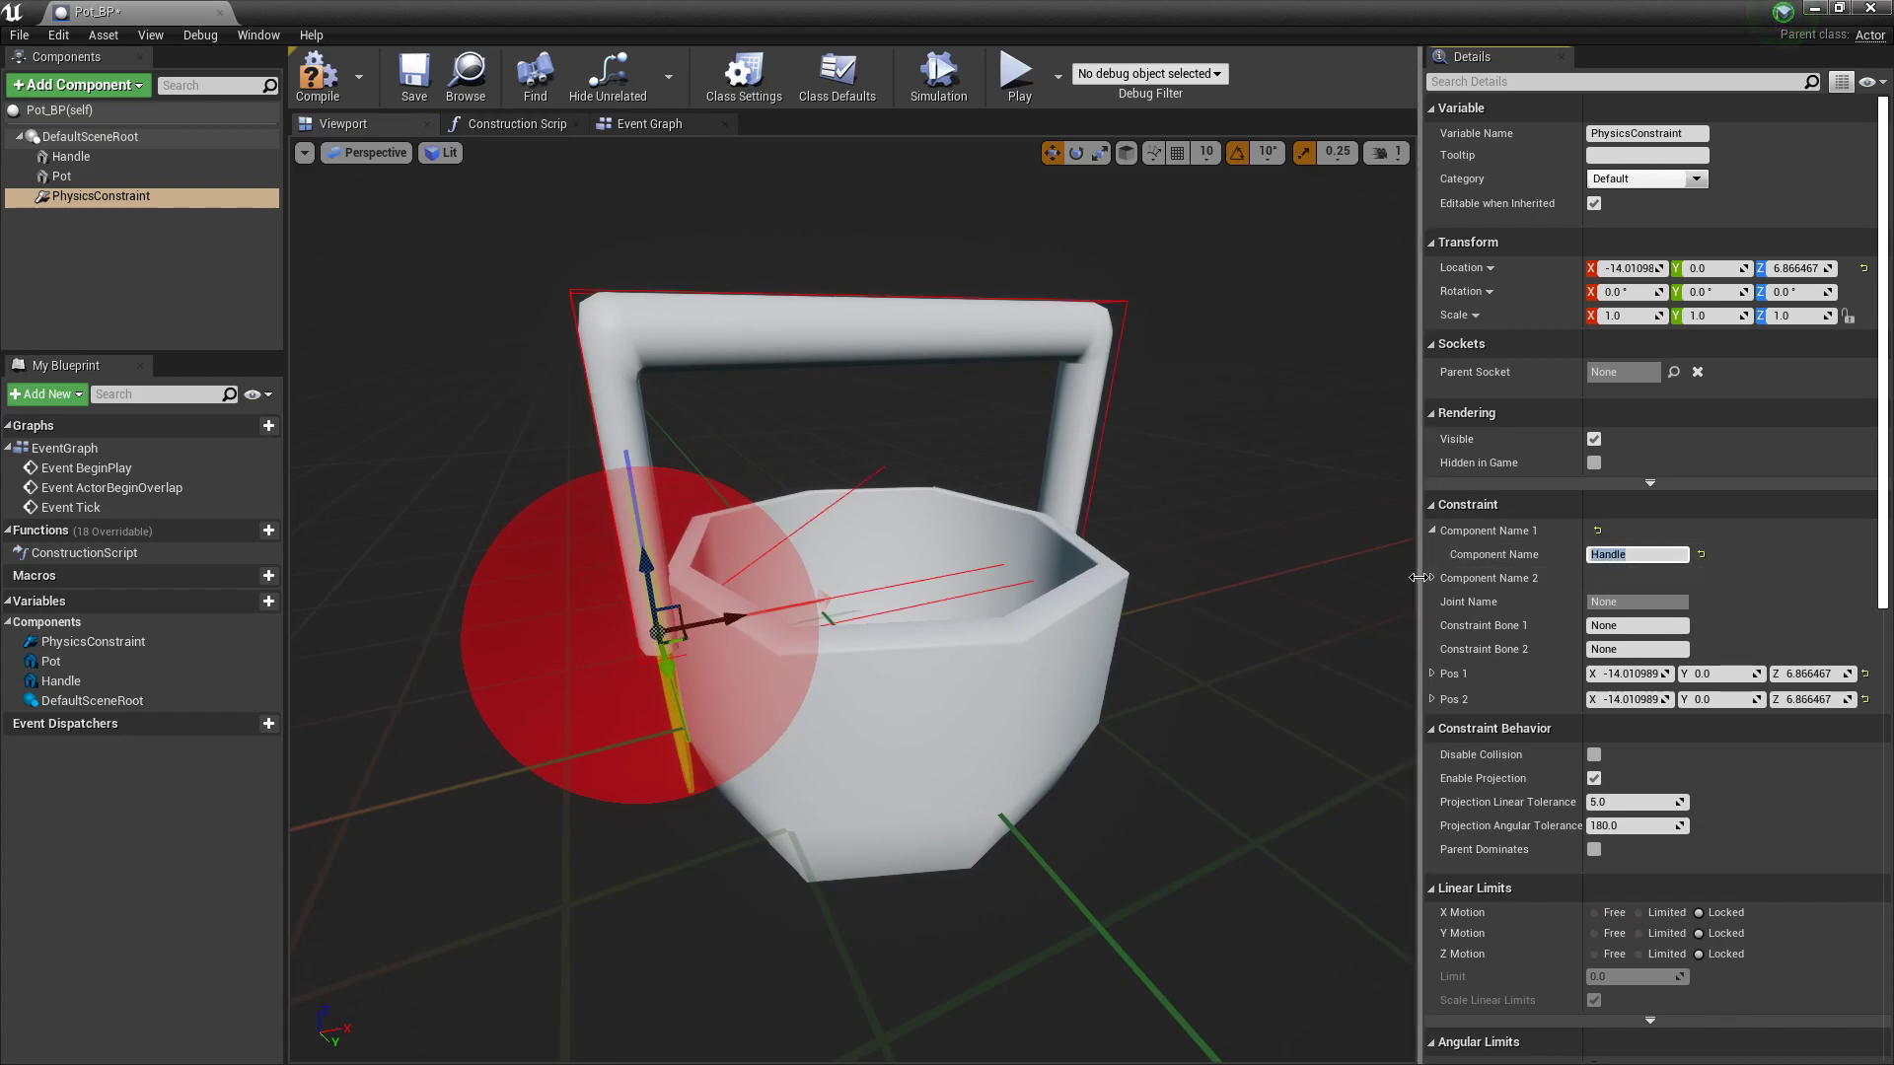
click(1433, 578)
text(Pot)
key(Return)
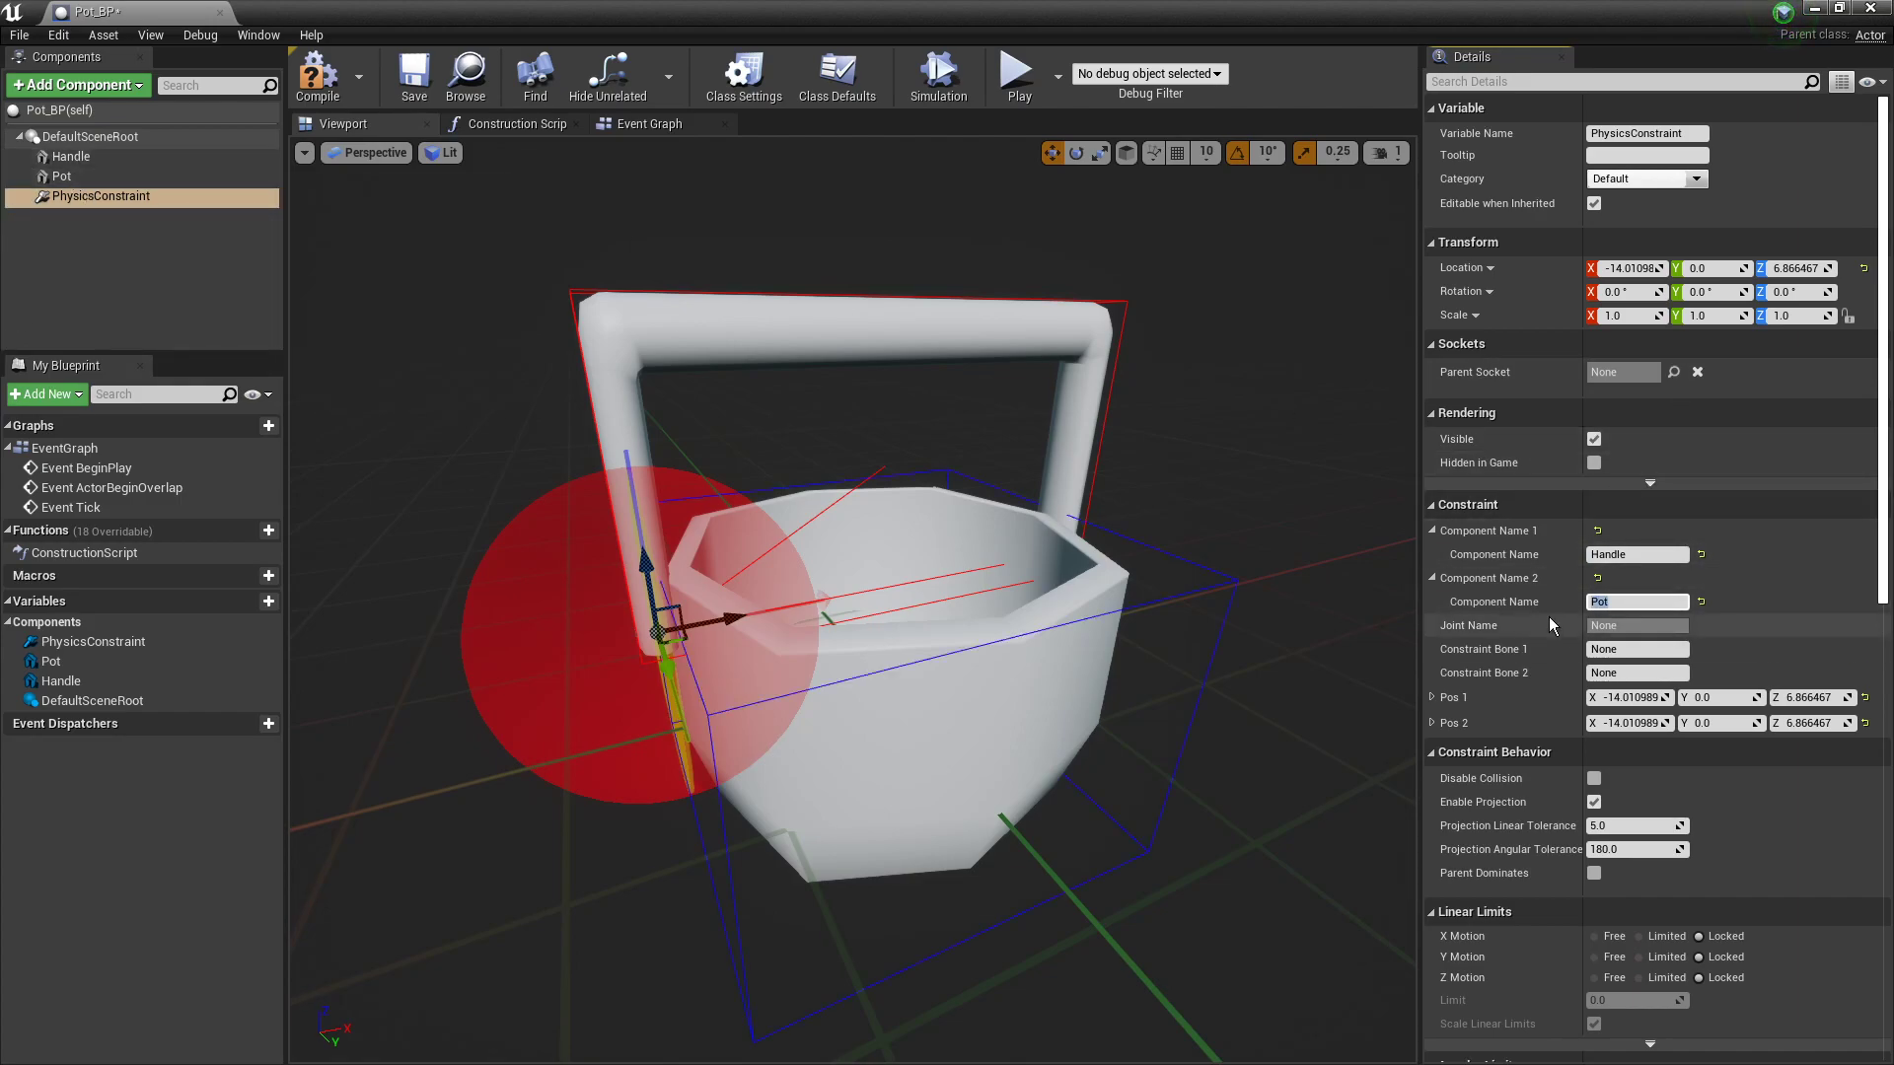
Step: Set the physics constraint's Twist Motion to Locked under its angular limits
scroll(1547, 972, down, 3)
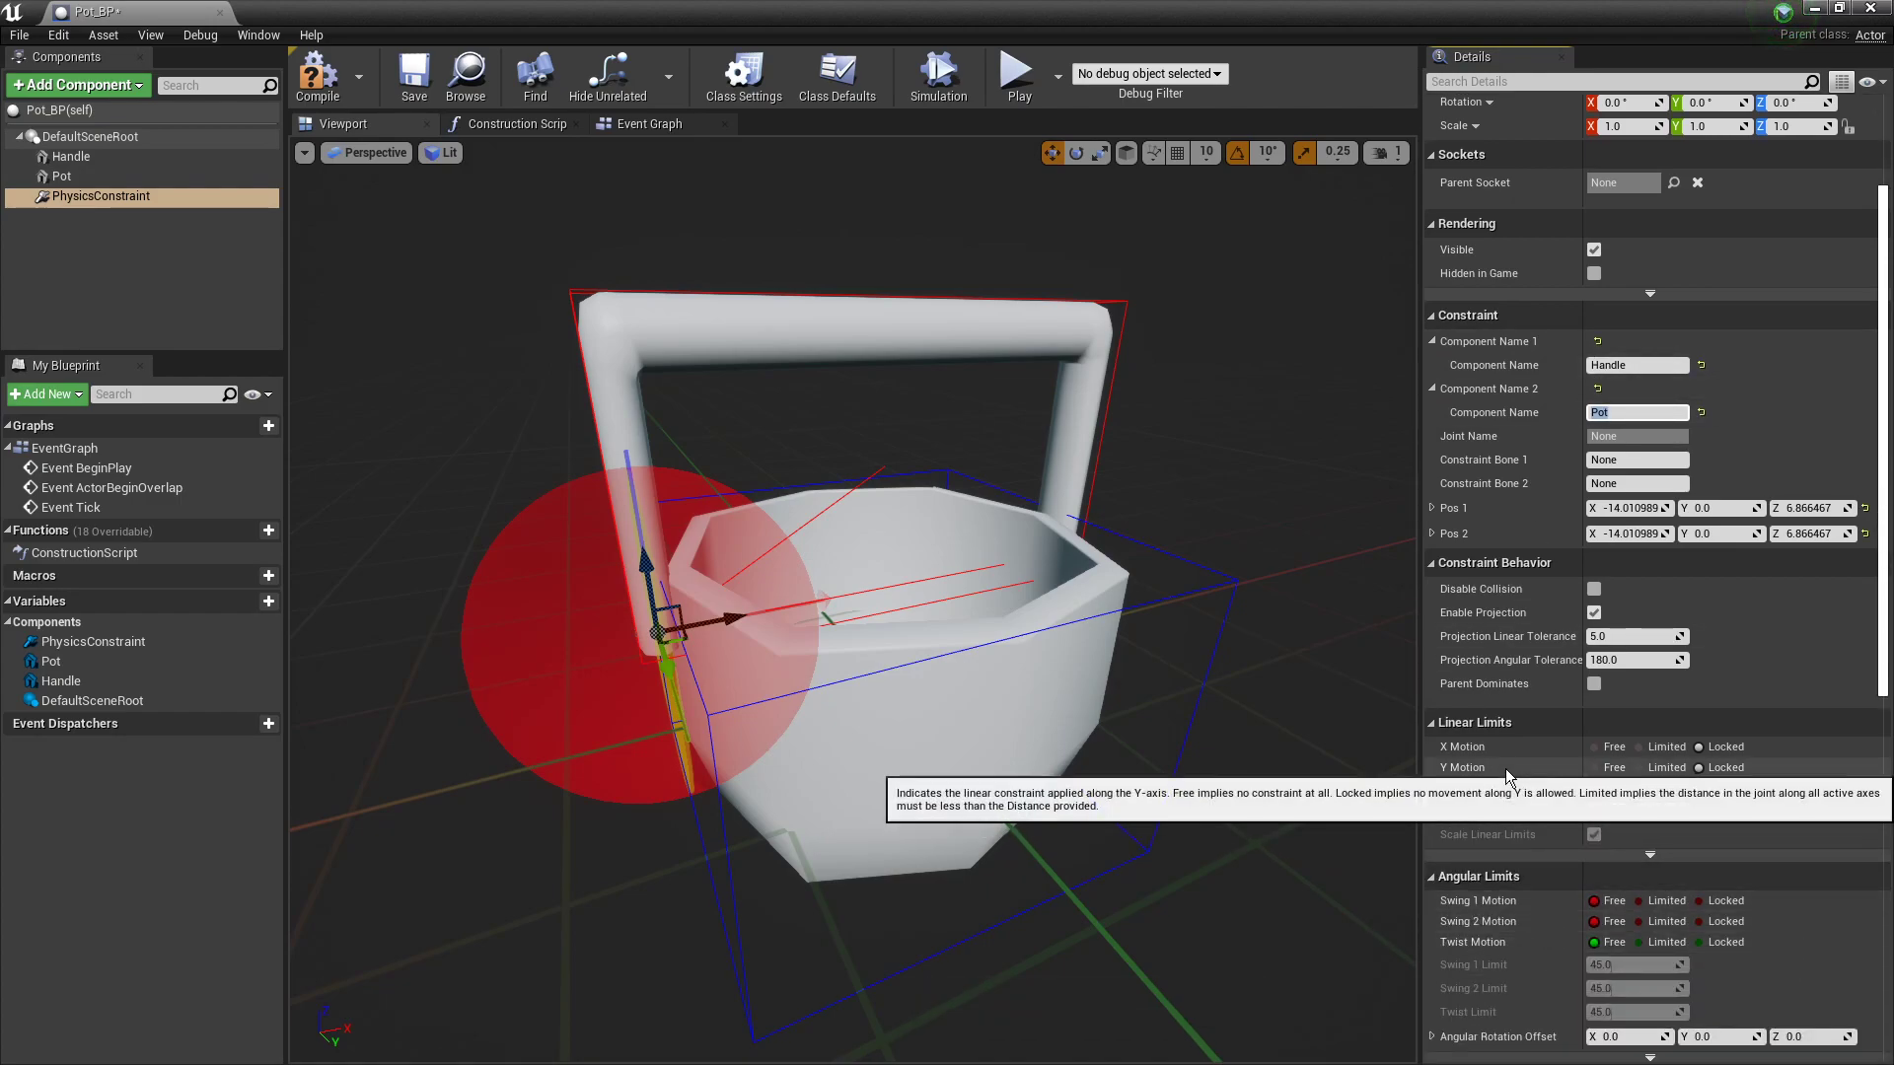
scroll(1503, 789, down, 2)
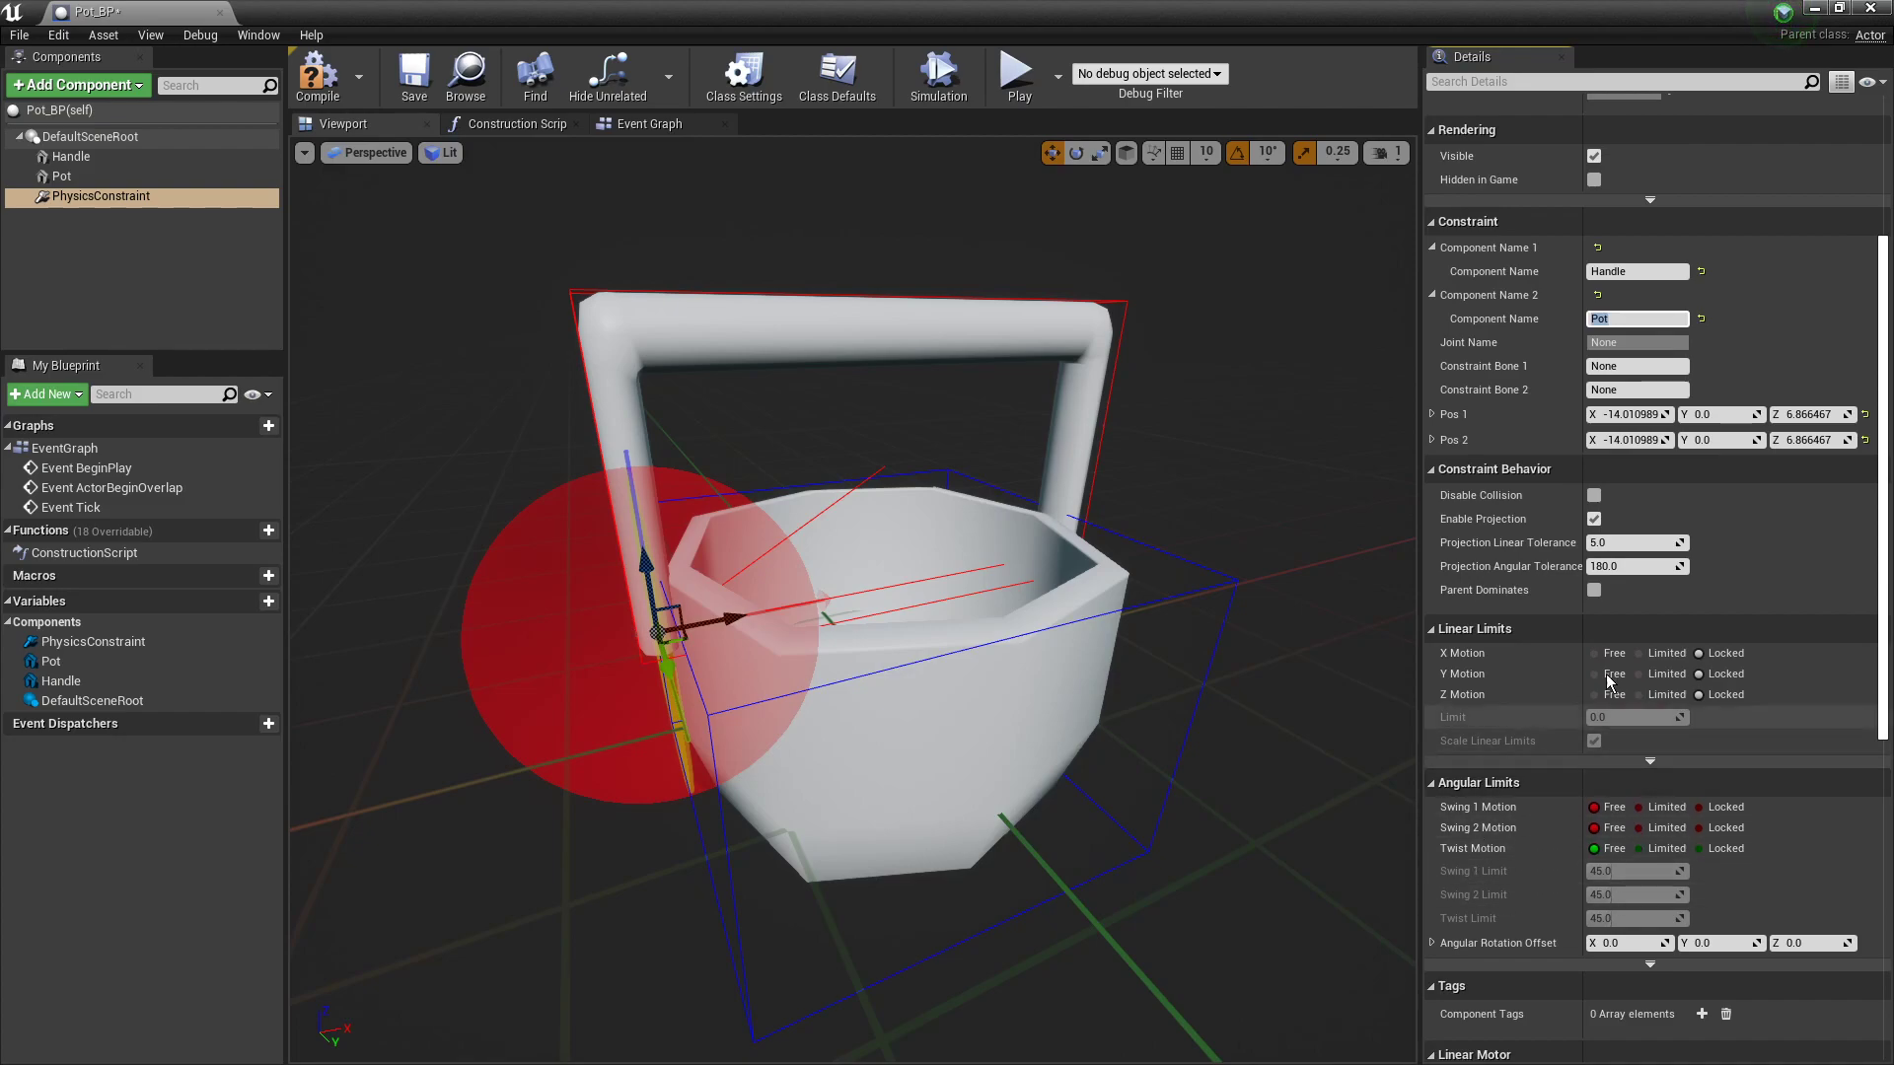
right_drag(623, 899, 809, 888)
right_drag(1080, 949, 1086, 949)
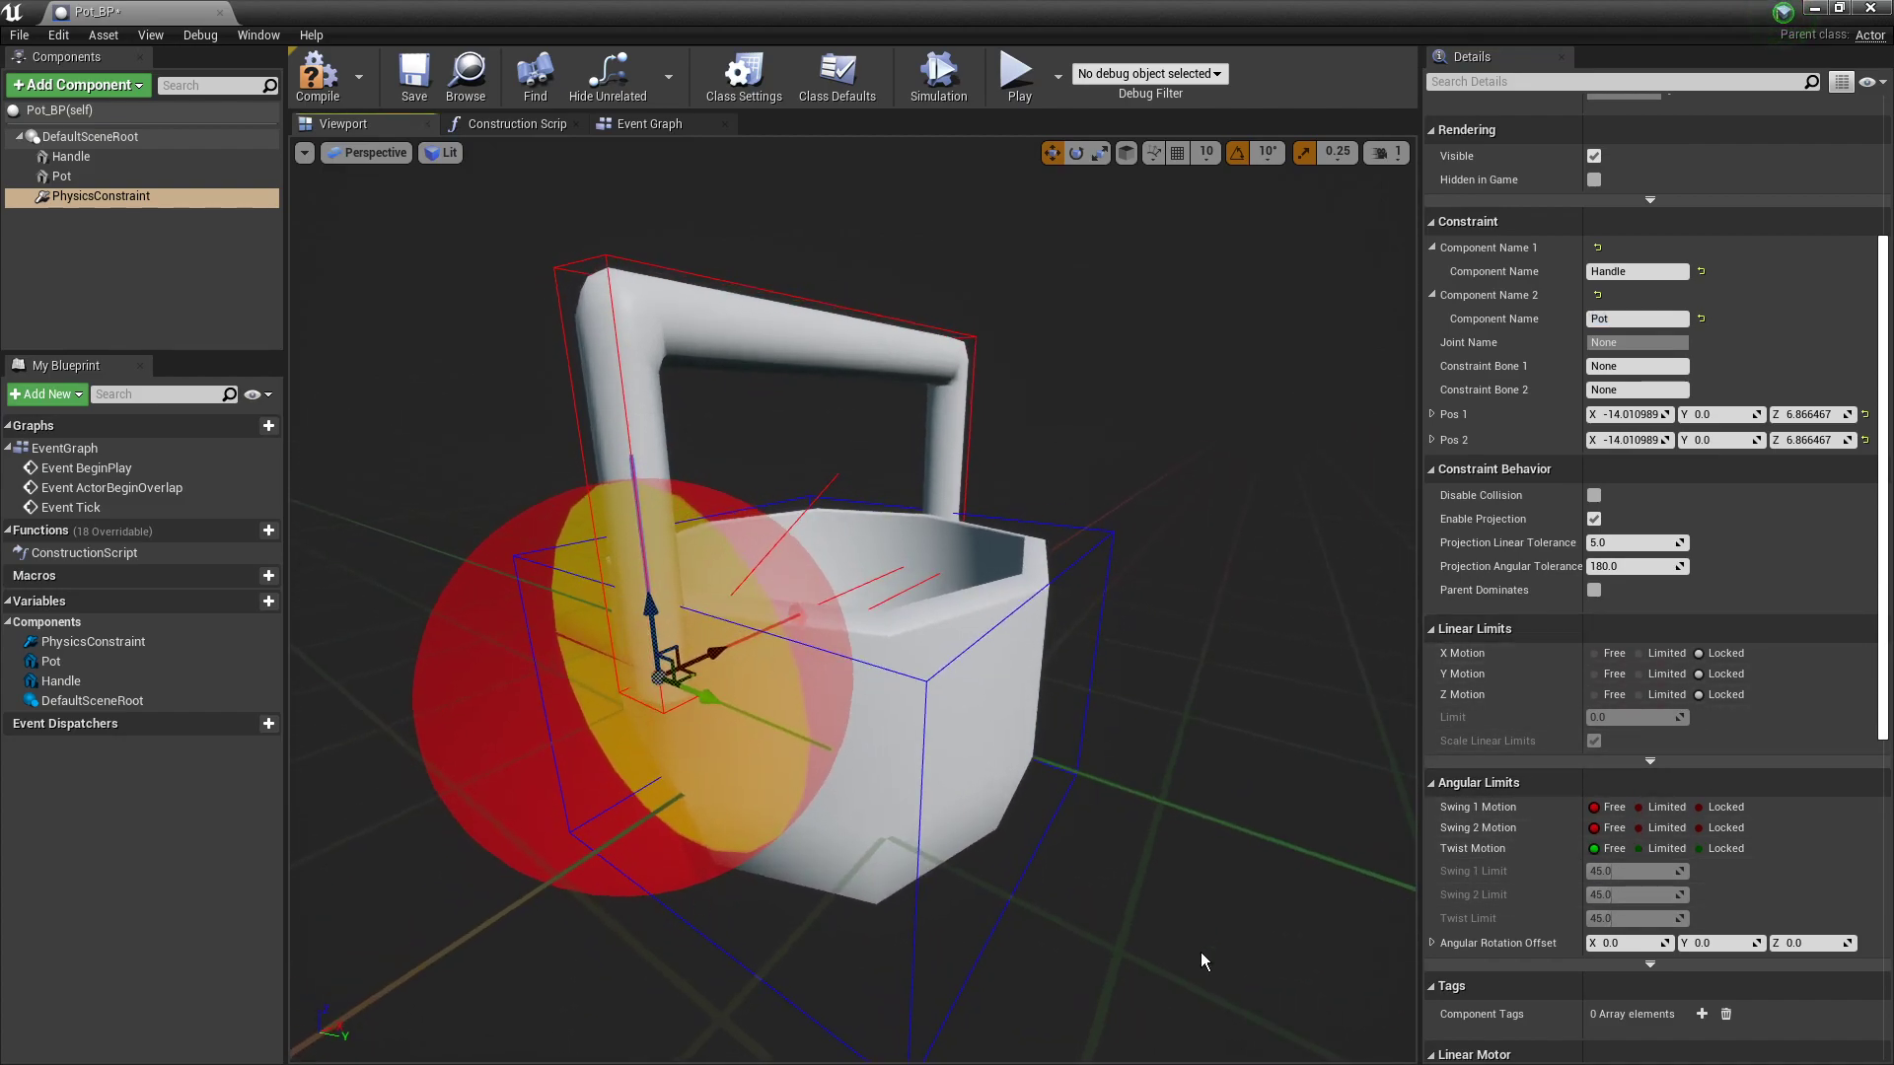
click(1698, 848)
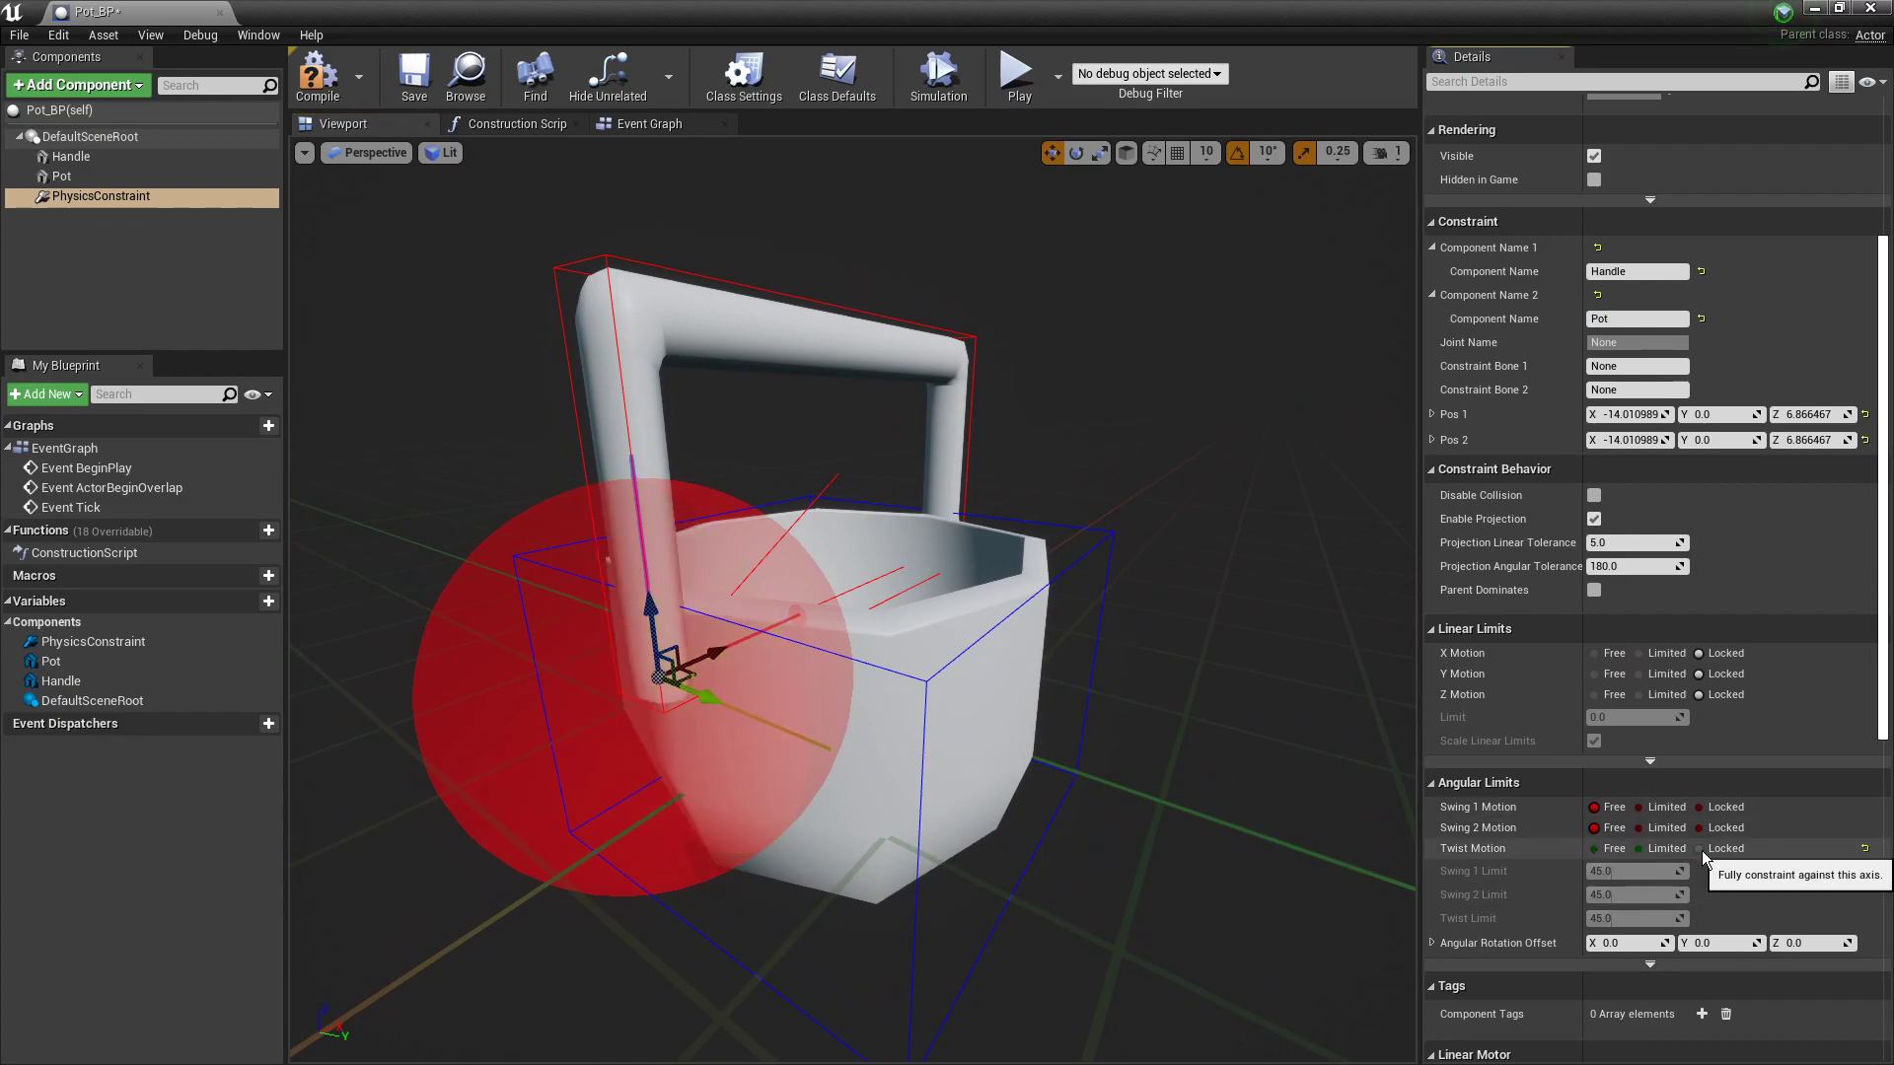
alt+drag(1234, 847, 1037, 797)
alt+drag(1006, 592, 1134, 631)
alt+drag(1300, 827, 1352, 828)
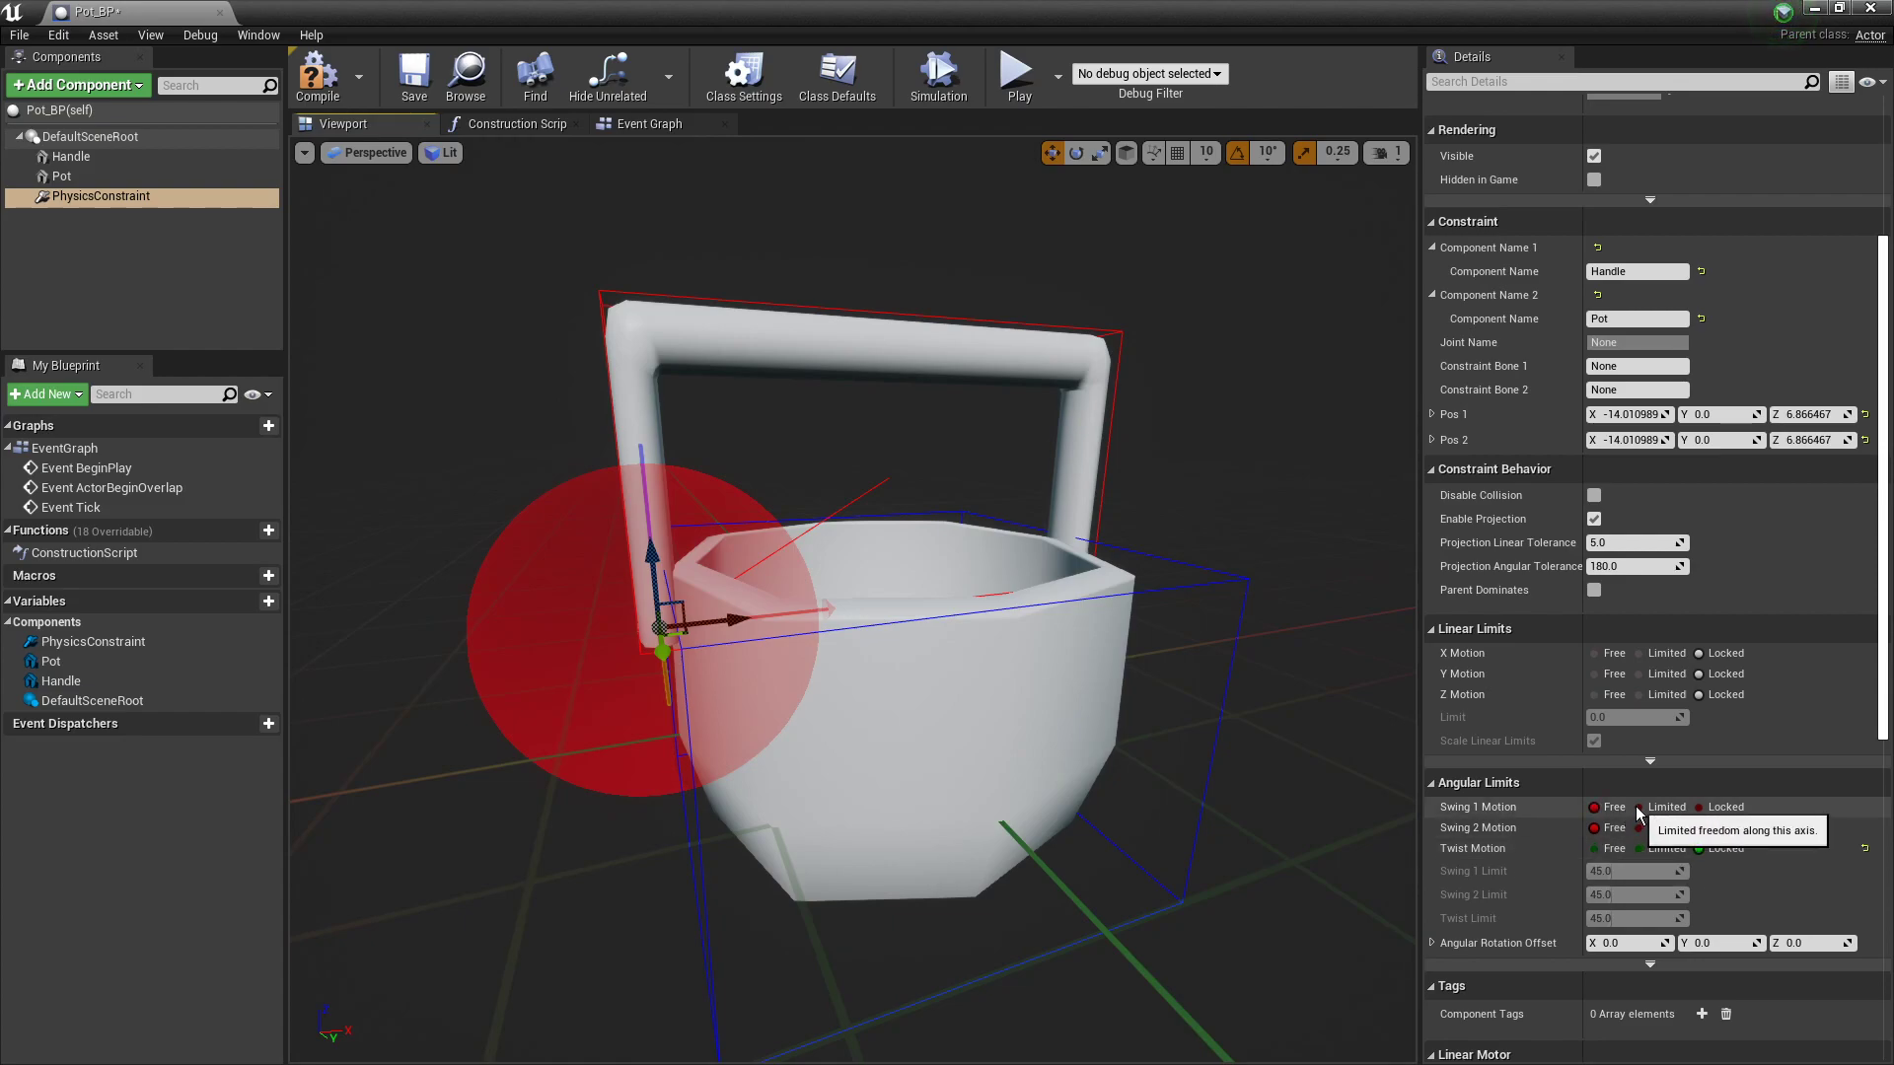
Step: Try Limited and Free for the constraint's Swing 1 and Swing 2 Motion, and also Locked for Swing 1
click(1638, 808)
click(1639, 828)
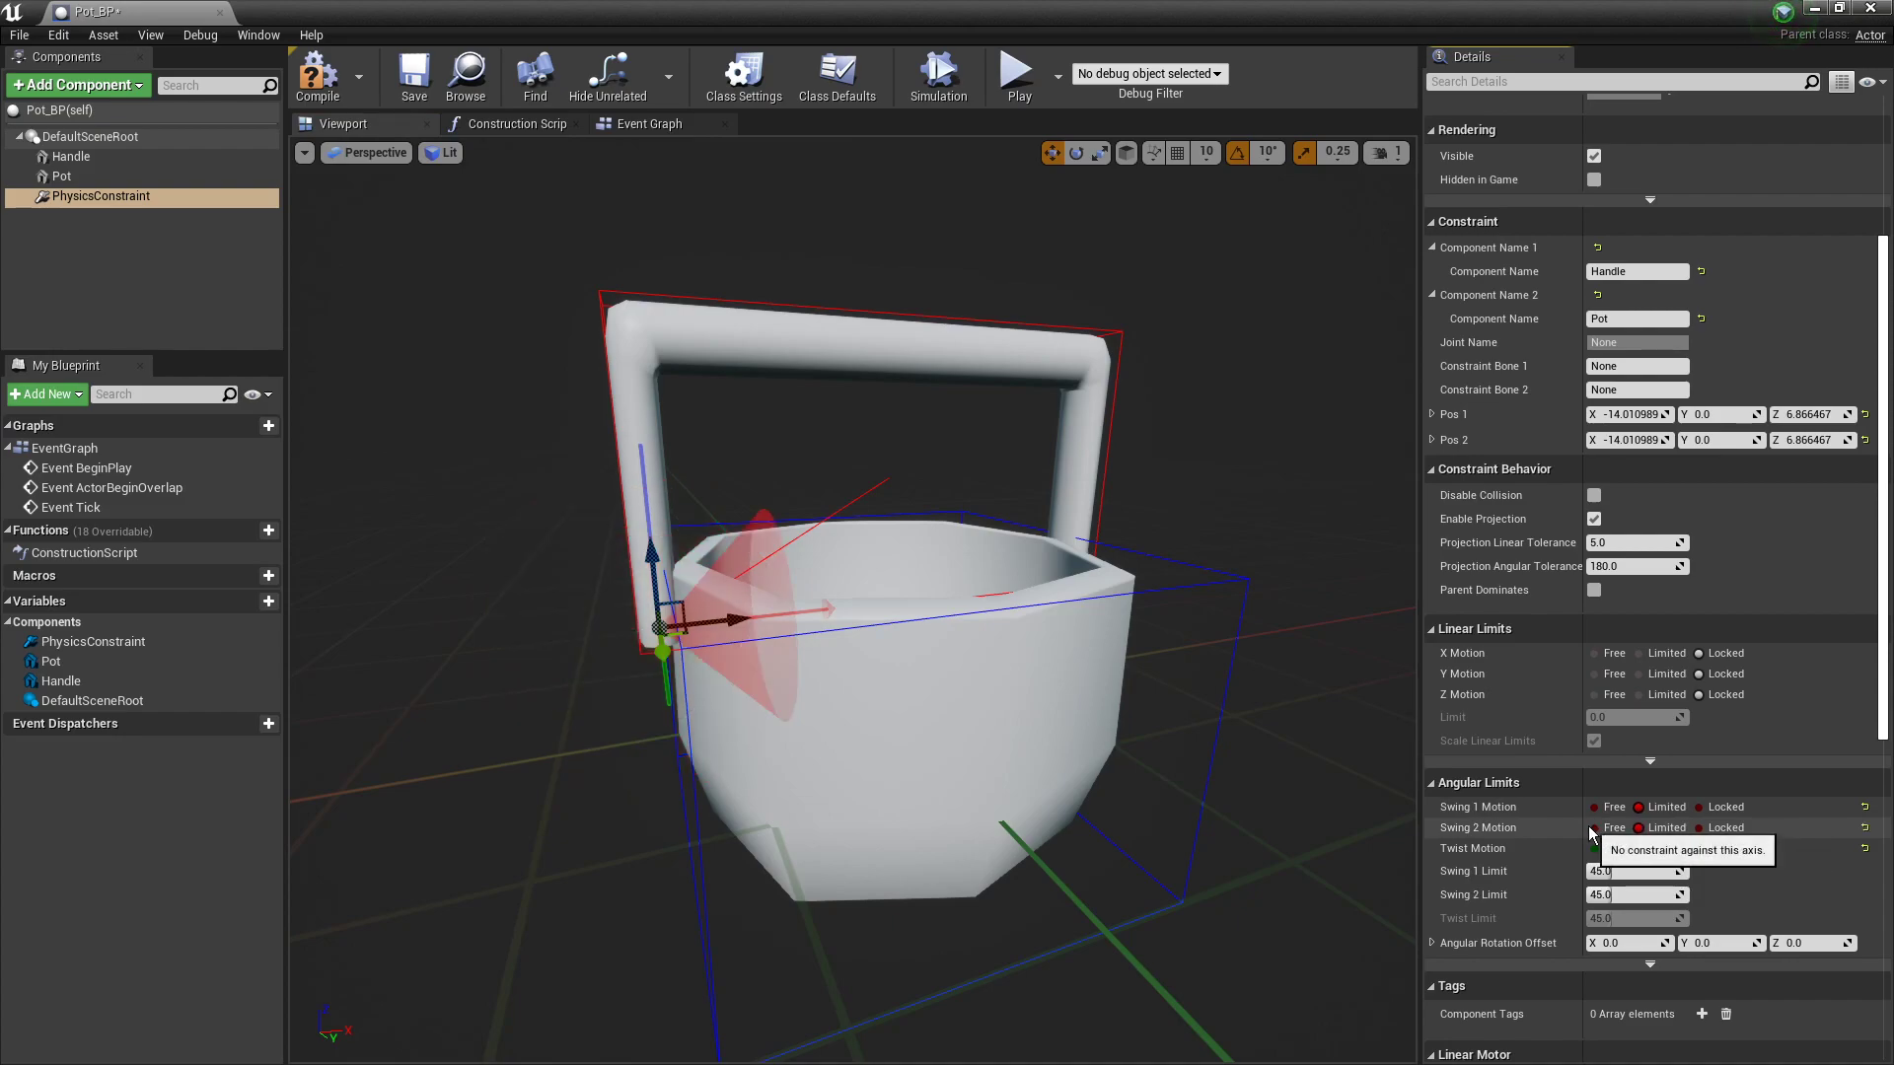
click(1593, 828)
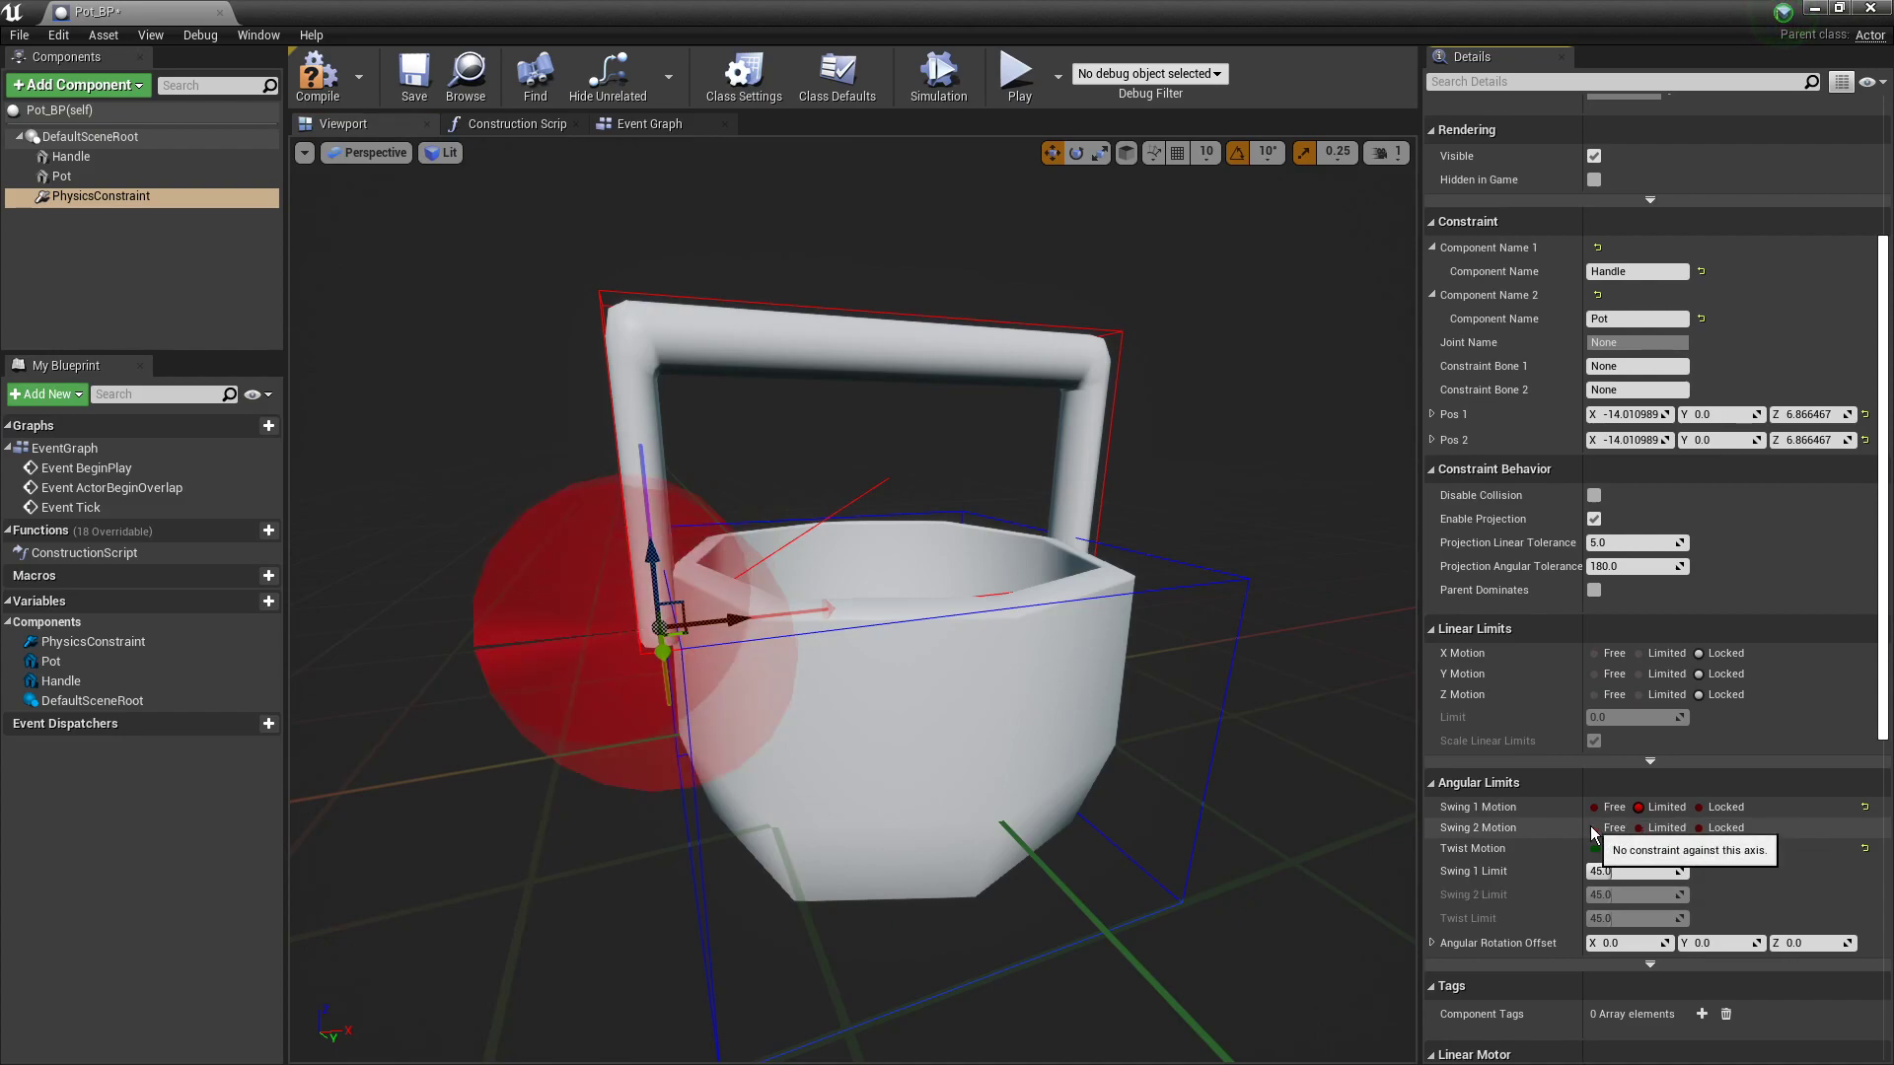
click(1639, 828)
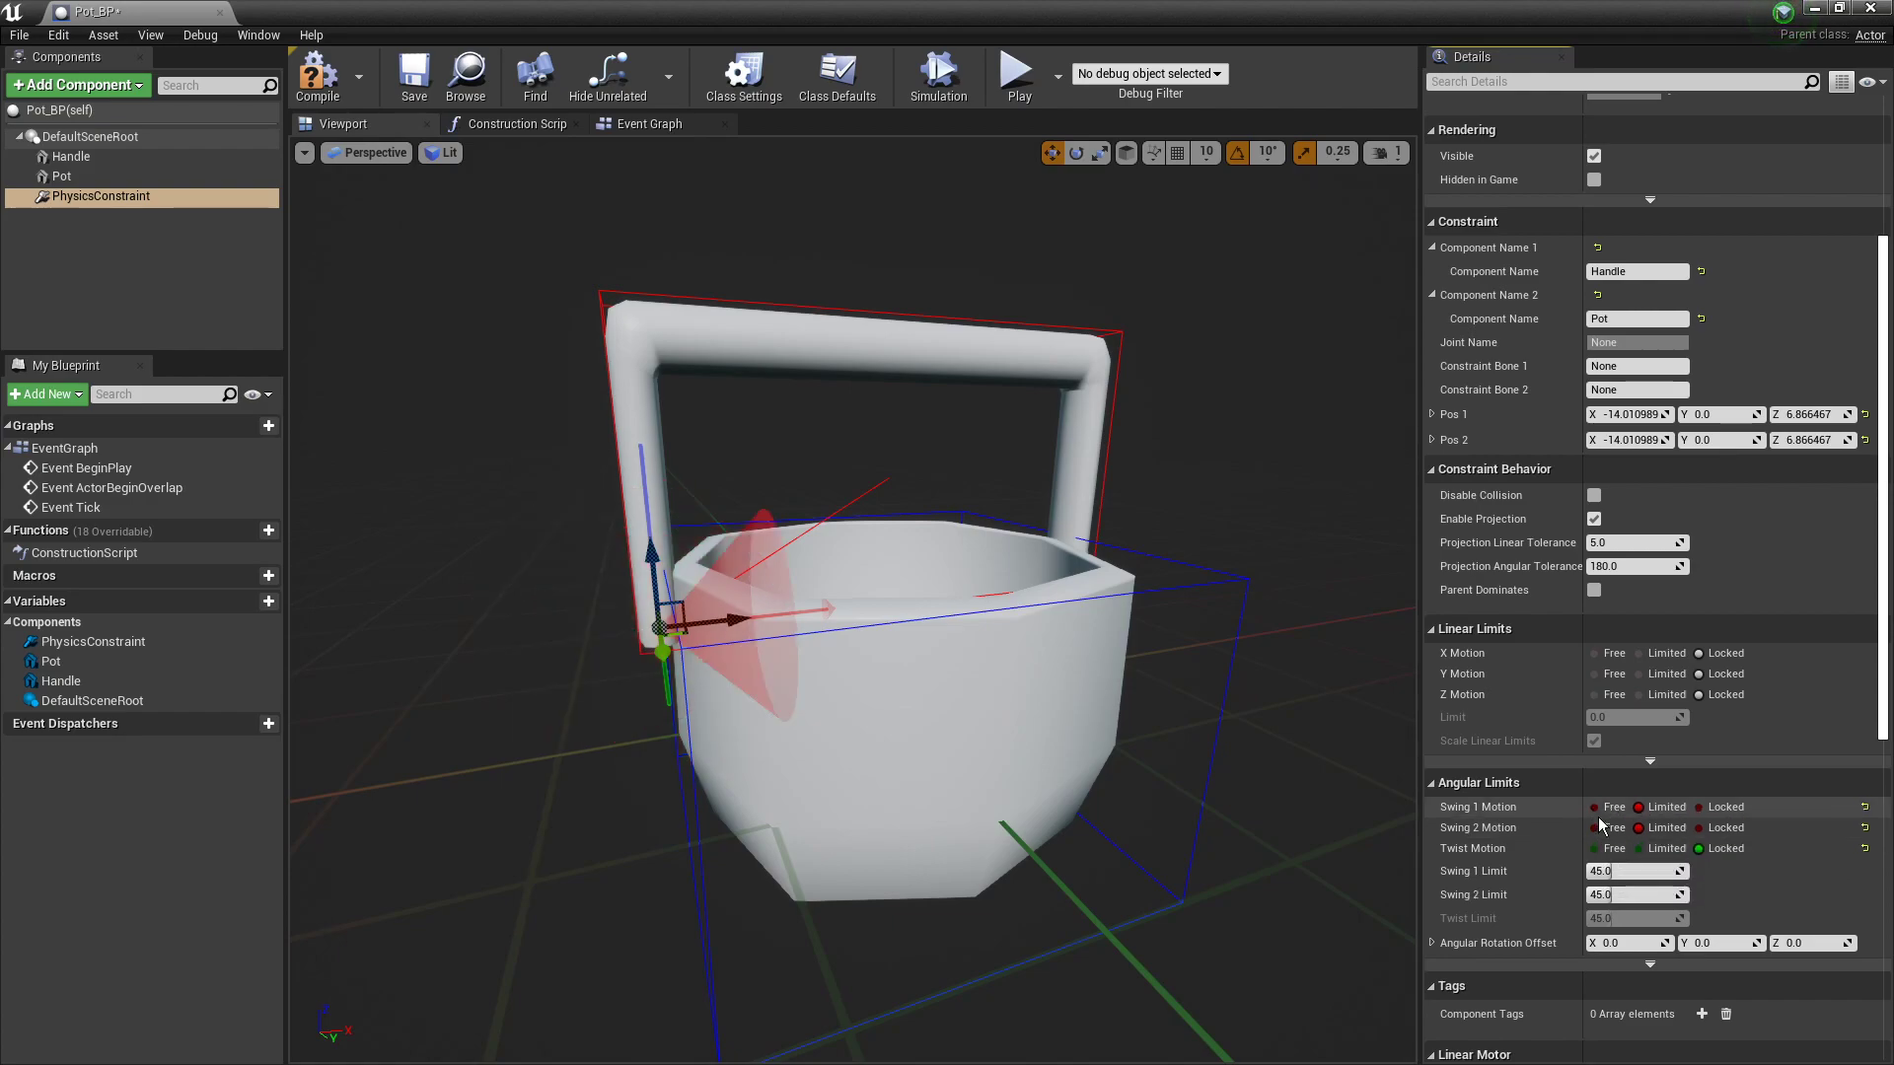
click(1593, 806)
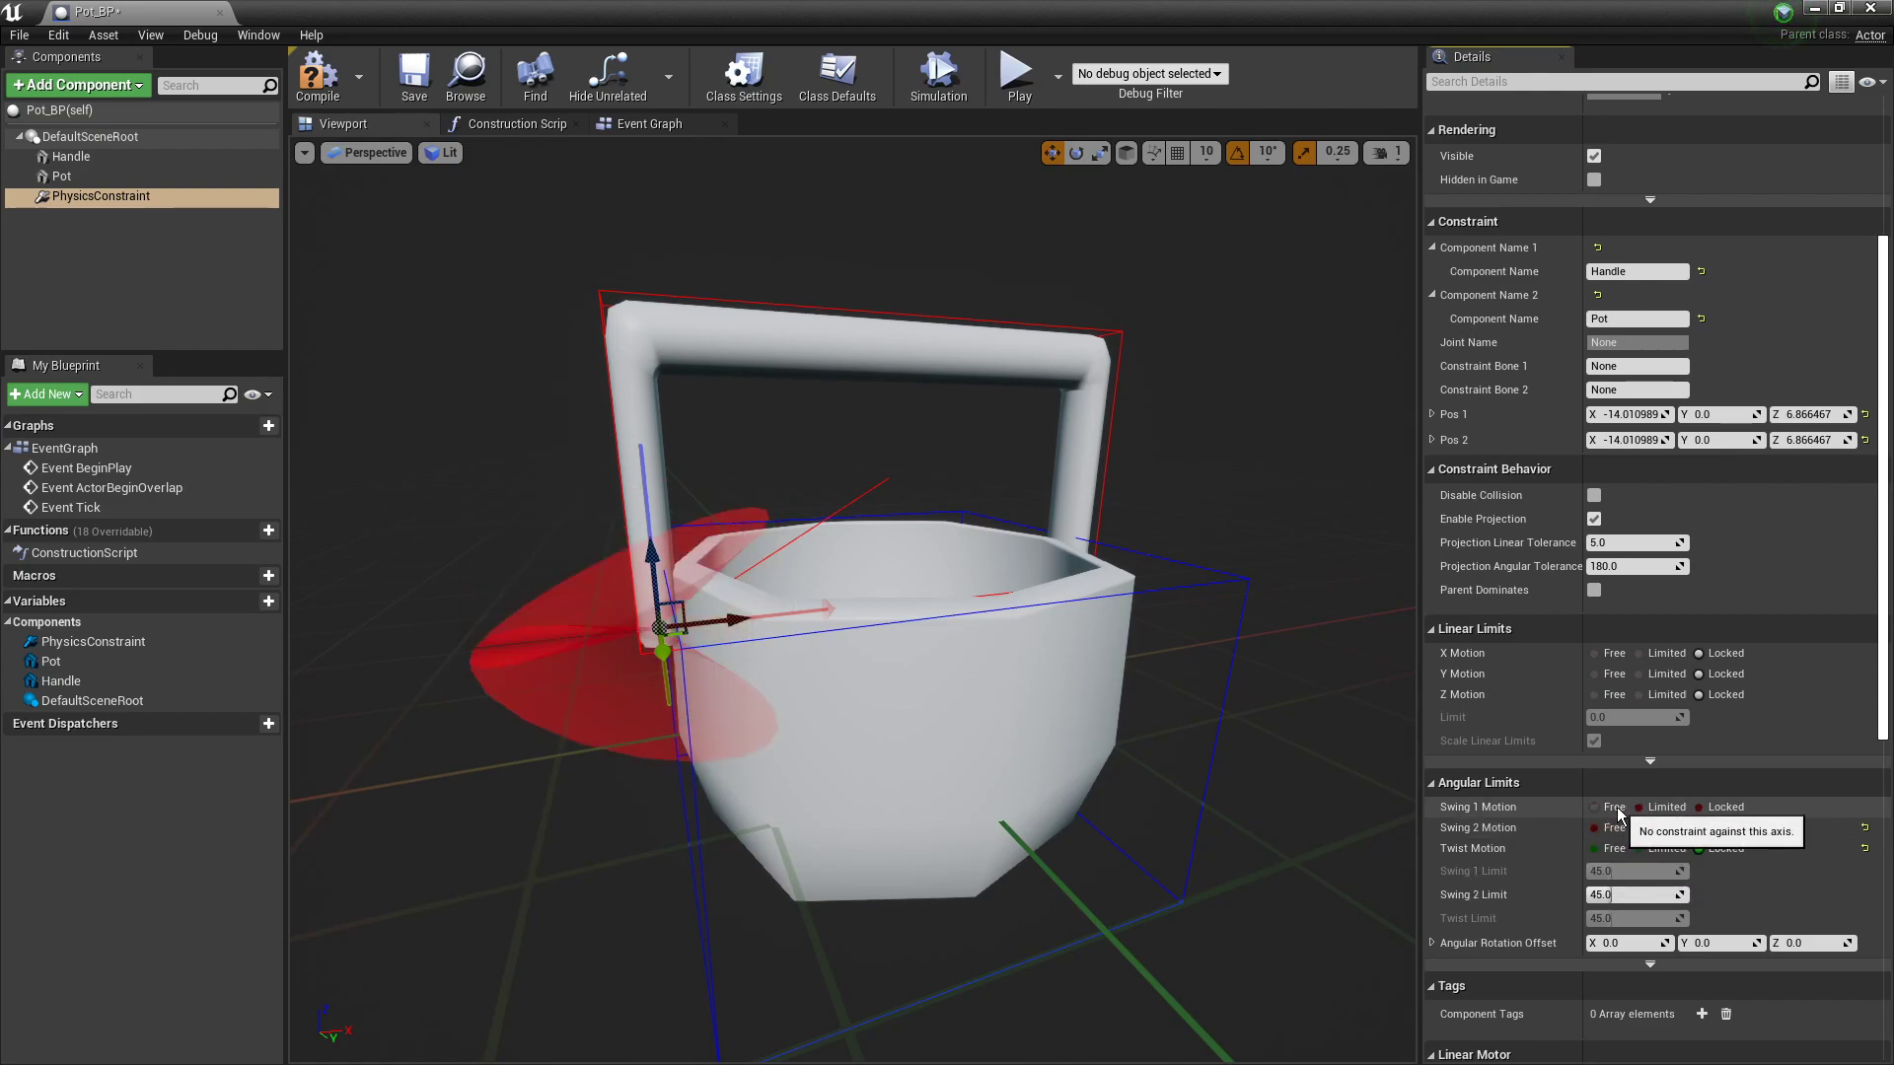
click(1697, 807)
alt+drag(754, 680, 605, 713)
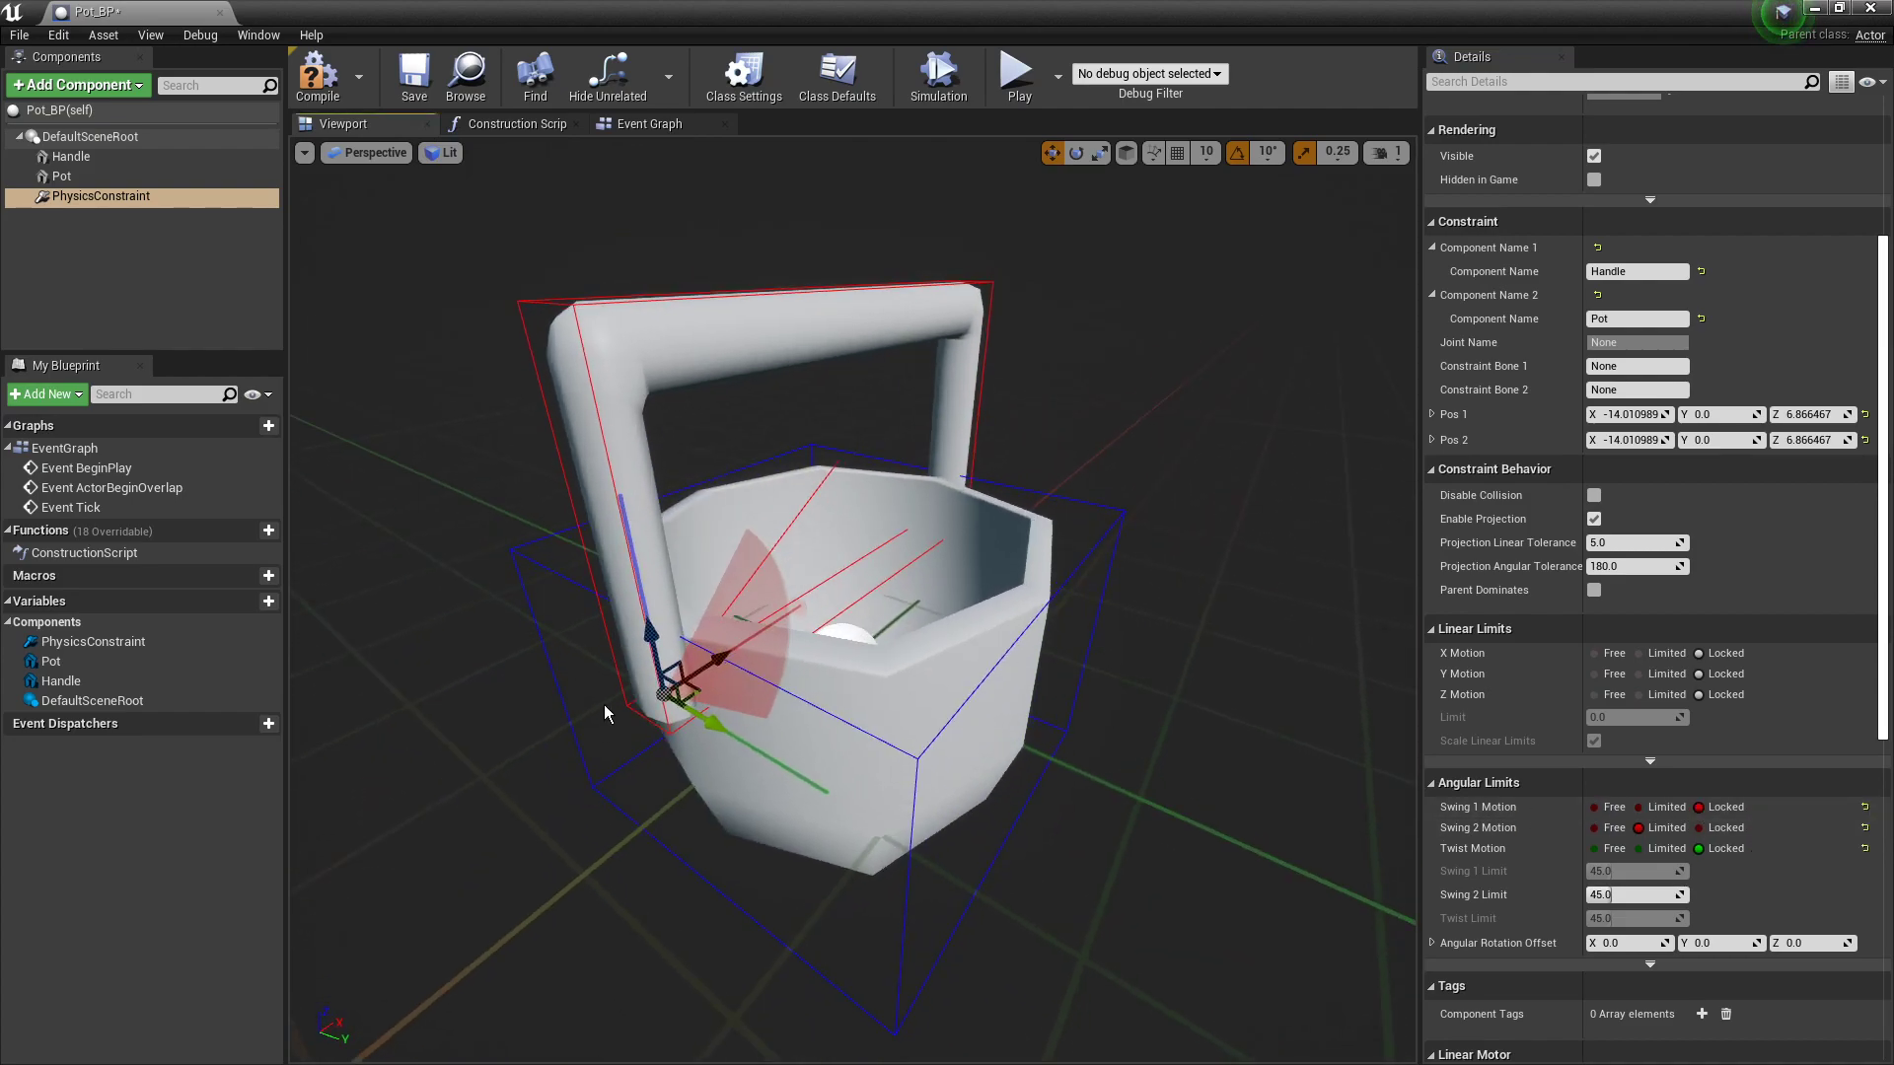
click(1639, 807)
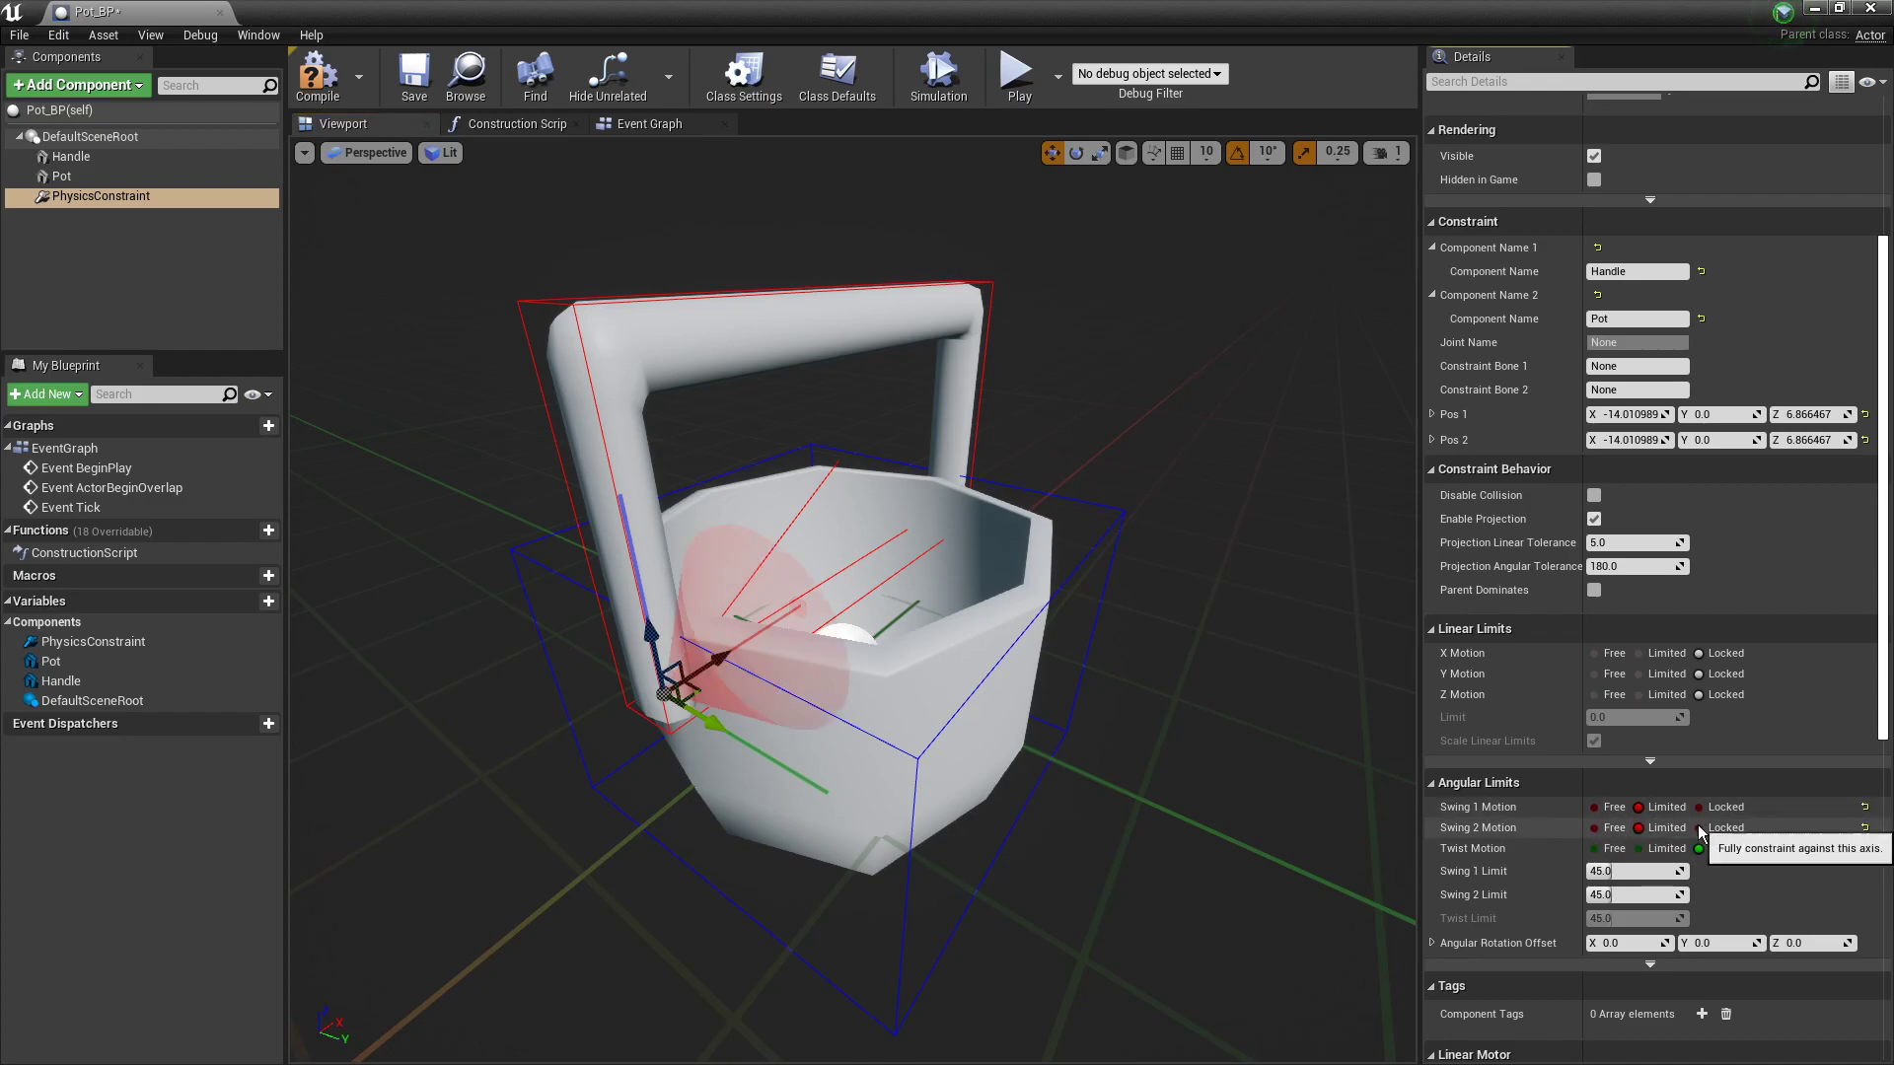
Step: Set the constraint's Swing 1 and Swing 2 Motion to Locked and its Twist Motion to Limited
click(1699, 828)
alt+drag(1207, 826, 1021, 824)
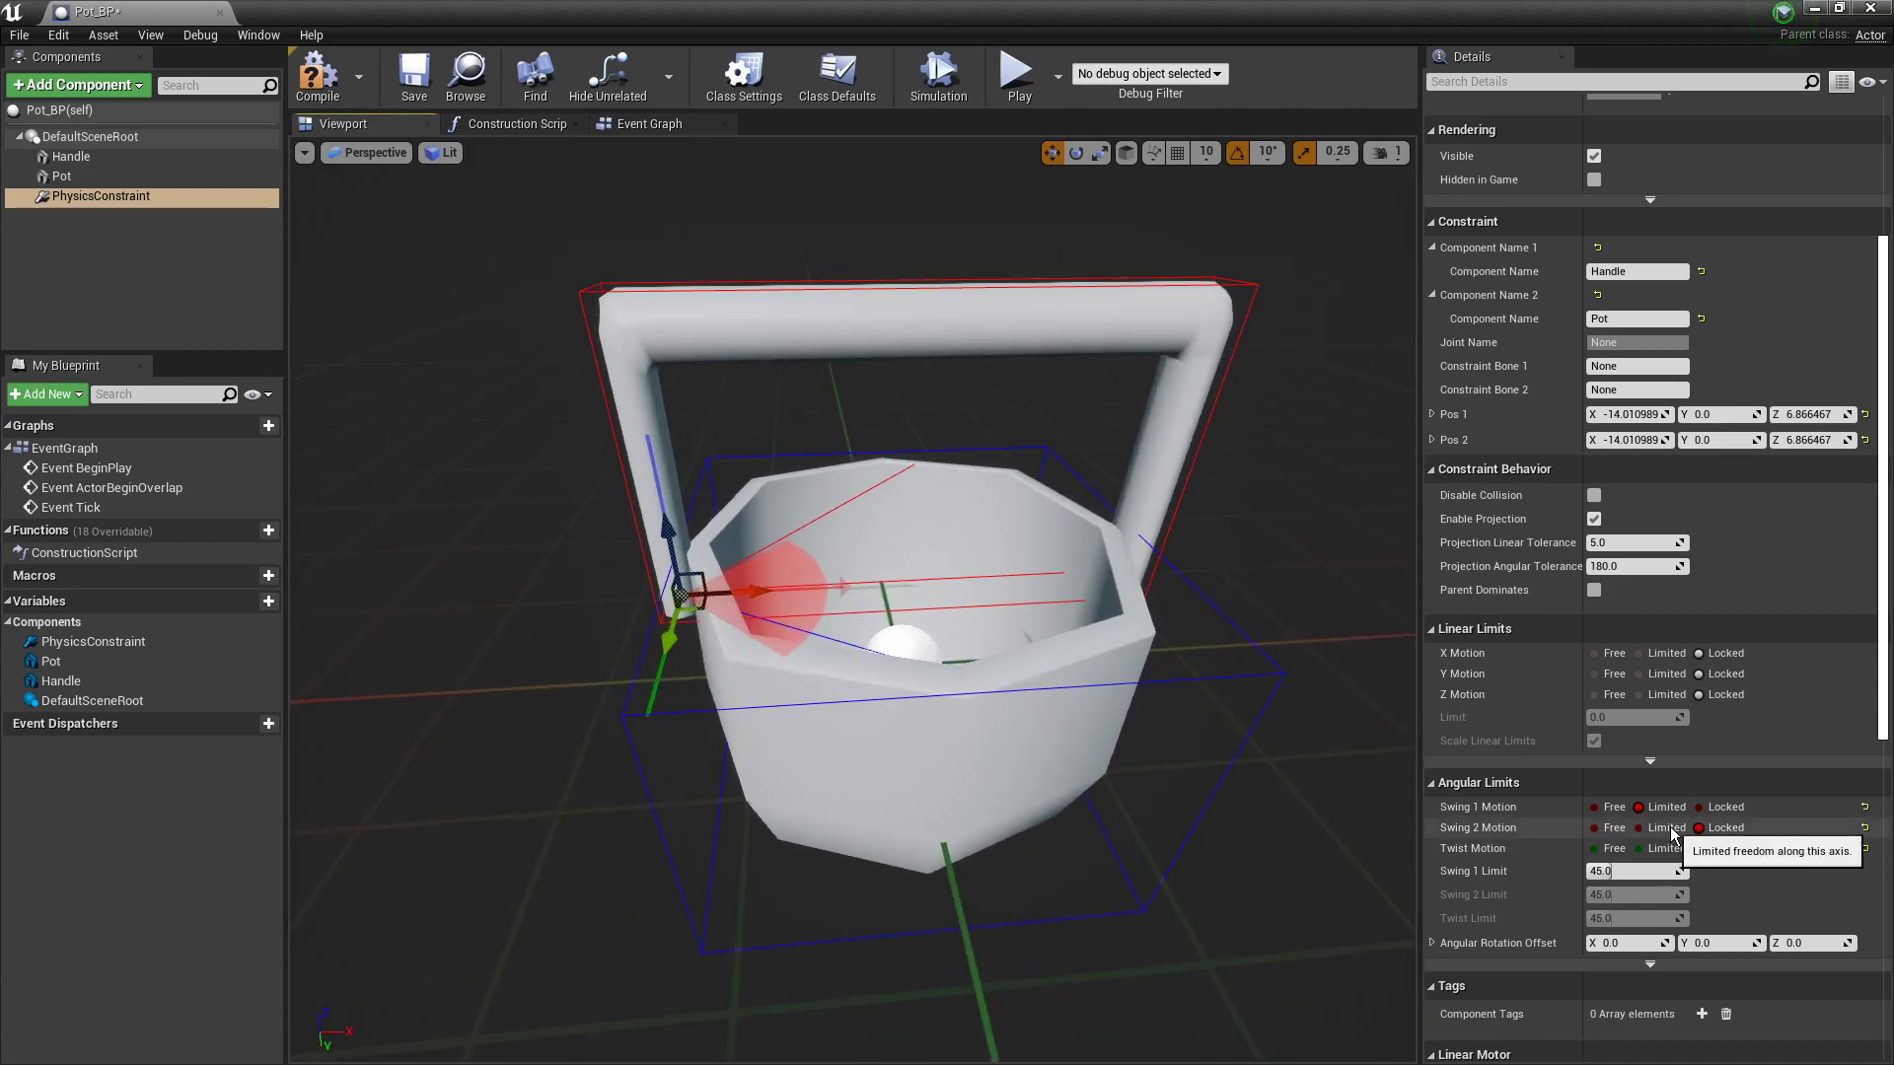
click(1699, 807)
click(1639, 848)
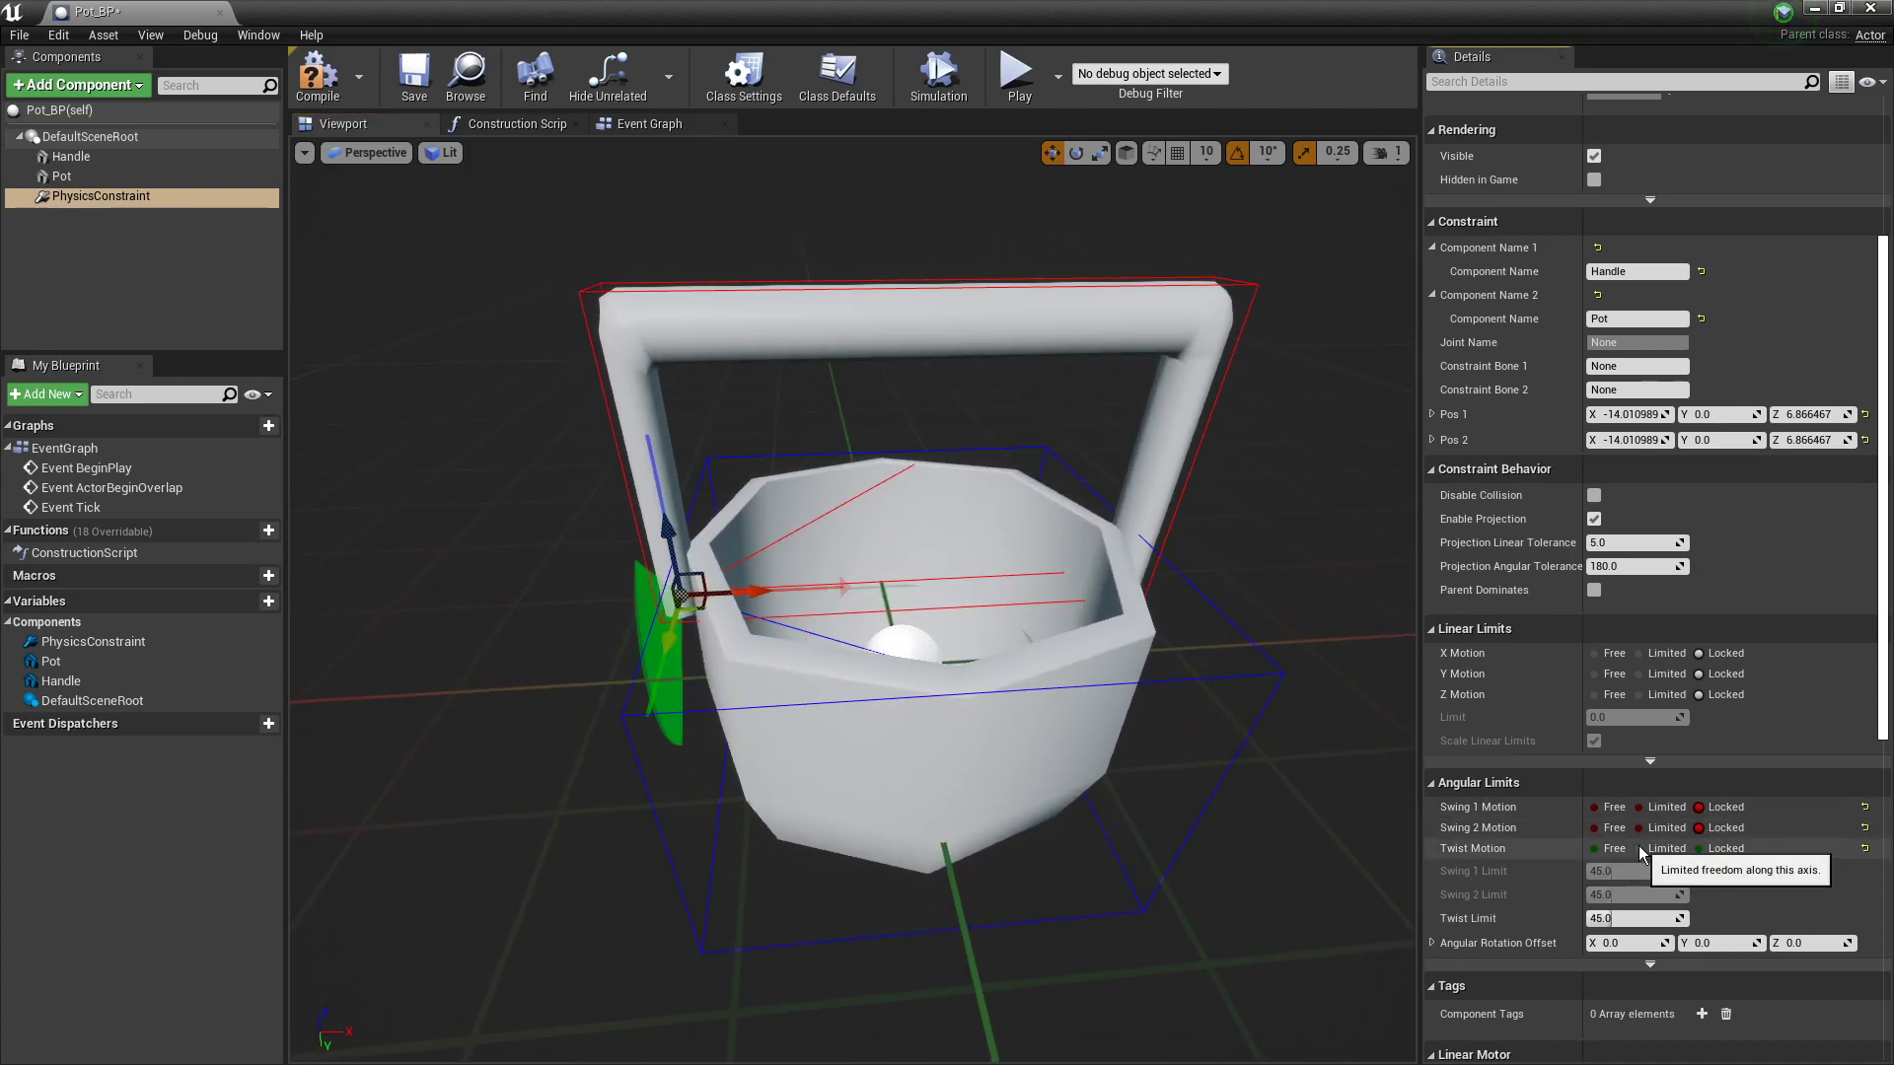
alt+drag(553, 786, 628, 793)
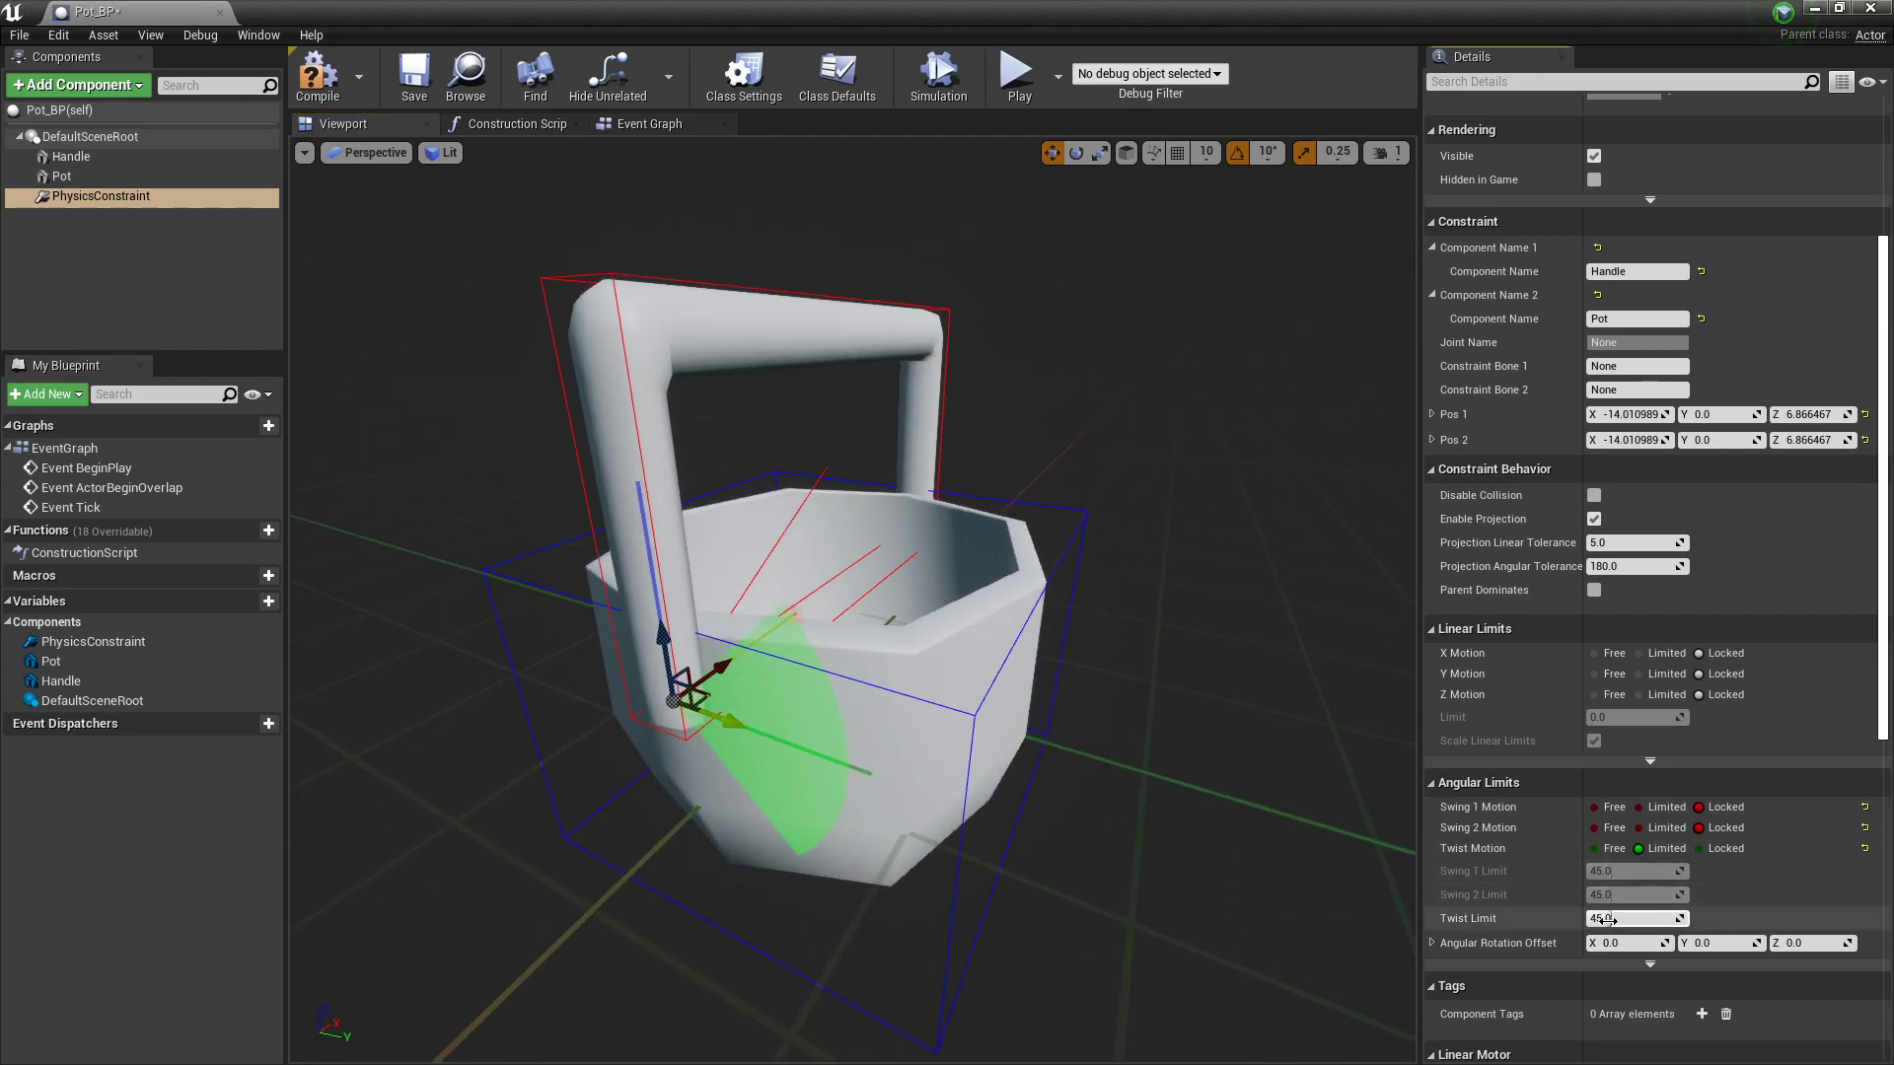
Step: Set the constraint's Twist Limit to 180, and compile and save the blueprint
drag(1603, 919, 1677, 919)
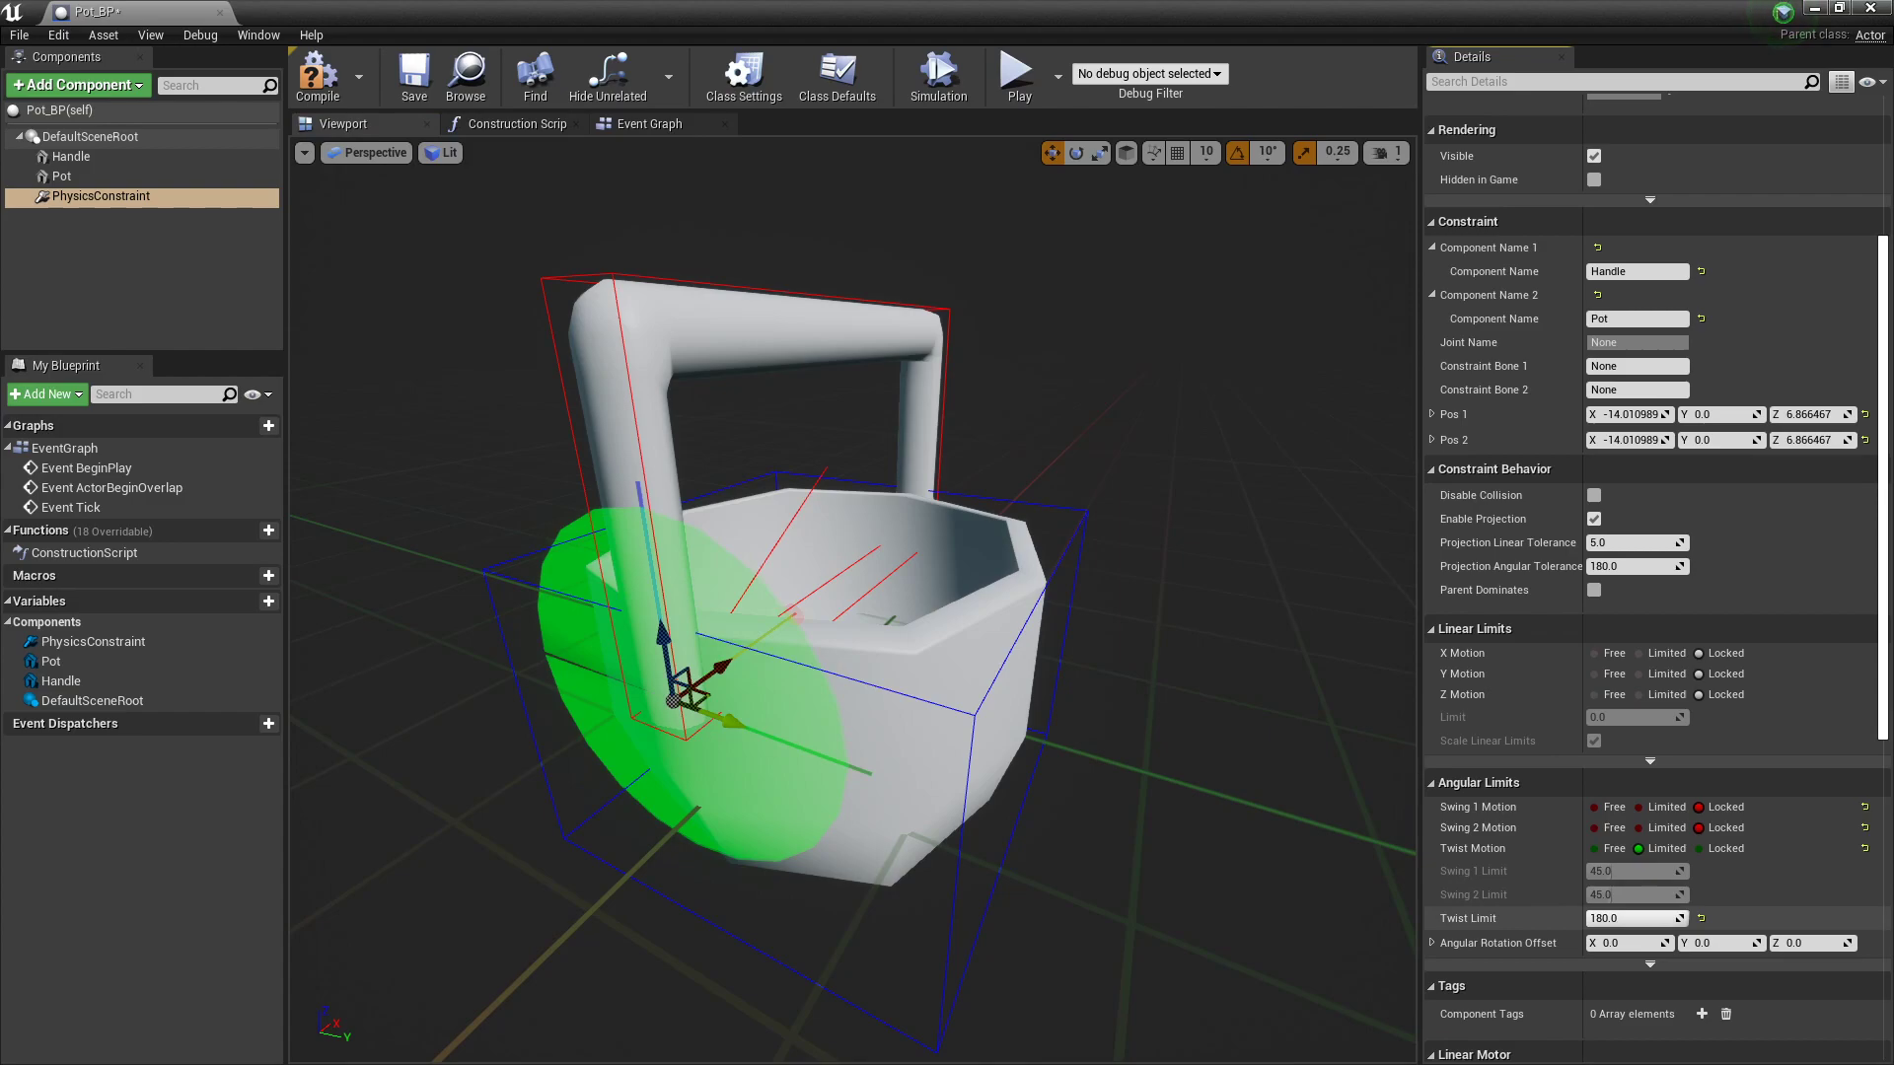
alt+drag(1222, 694, 1105, 641)
alt+drag(657, 658, 795, 664)
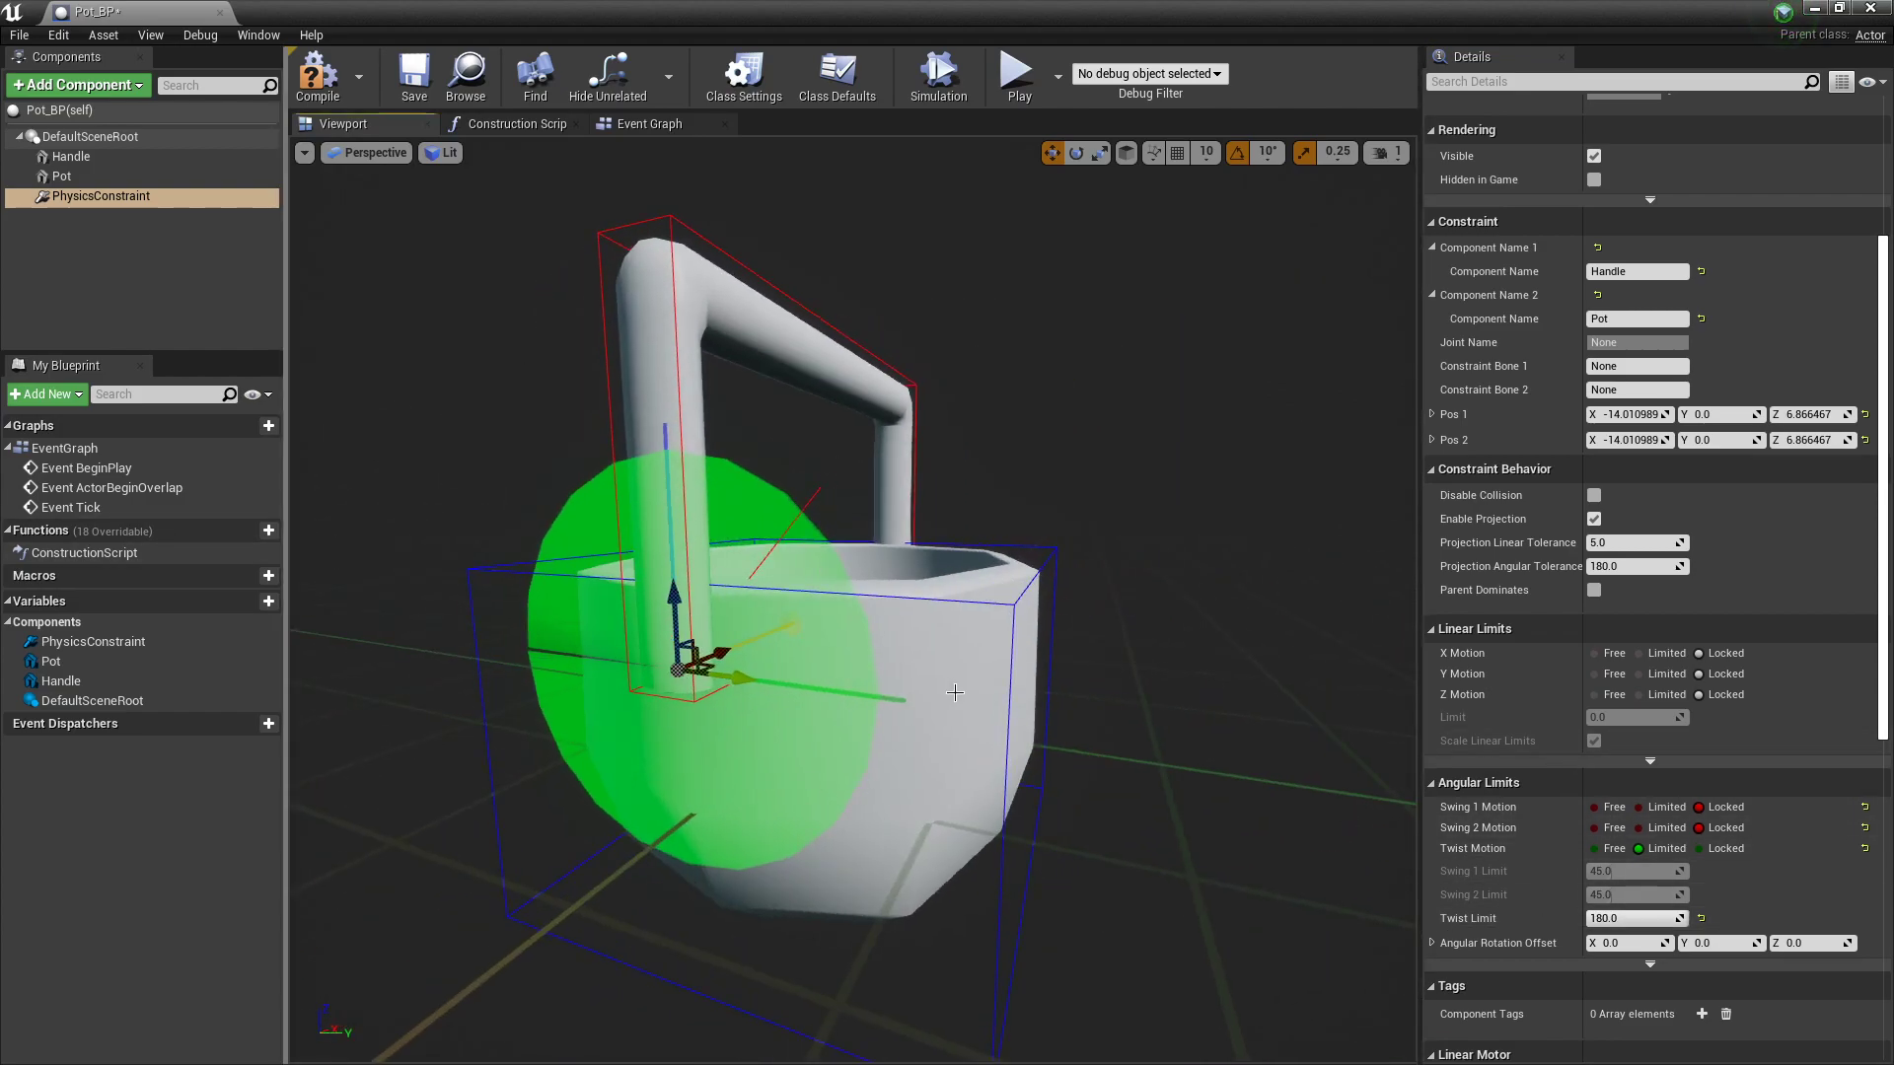
mouse_move(1169, 680)
alt+mouse_down()
mouse_move(1065, 679)
mouse_move(1169, 681)
alt+mouse_up()
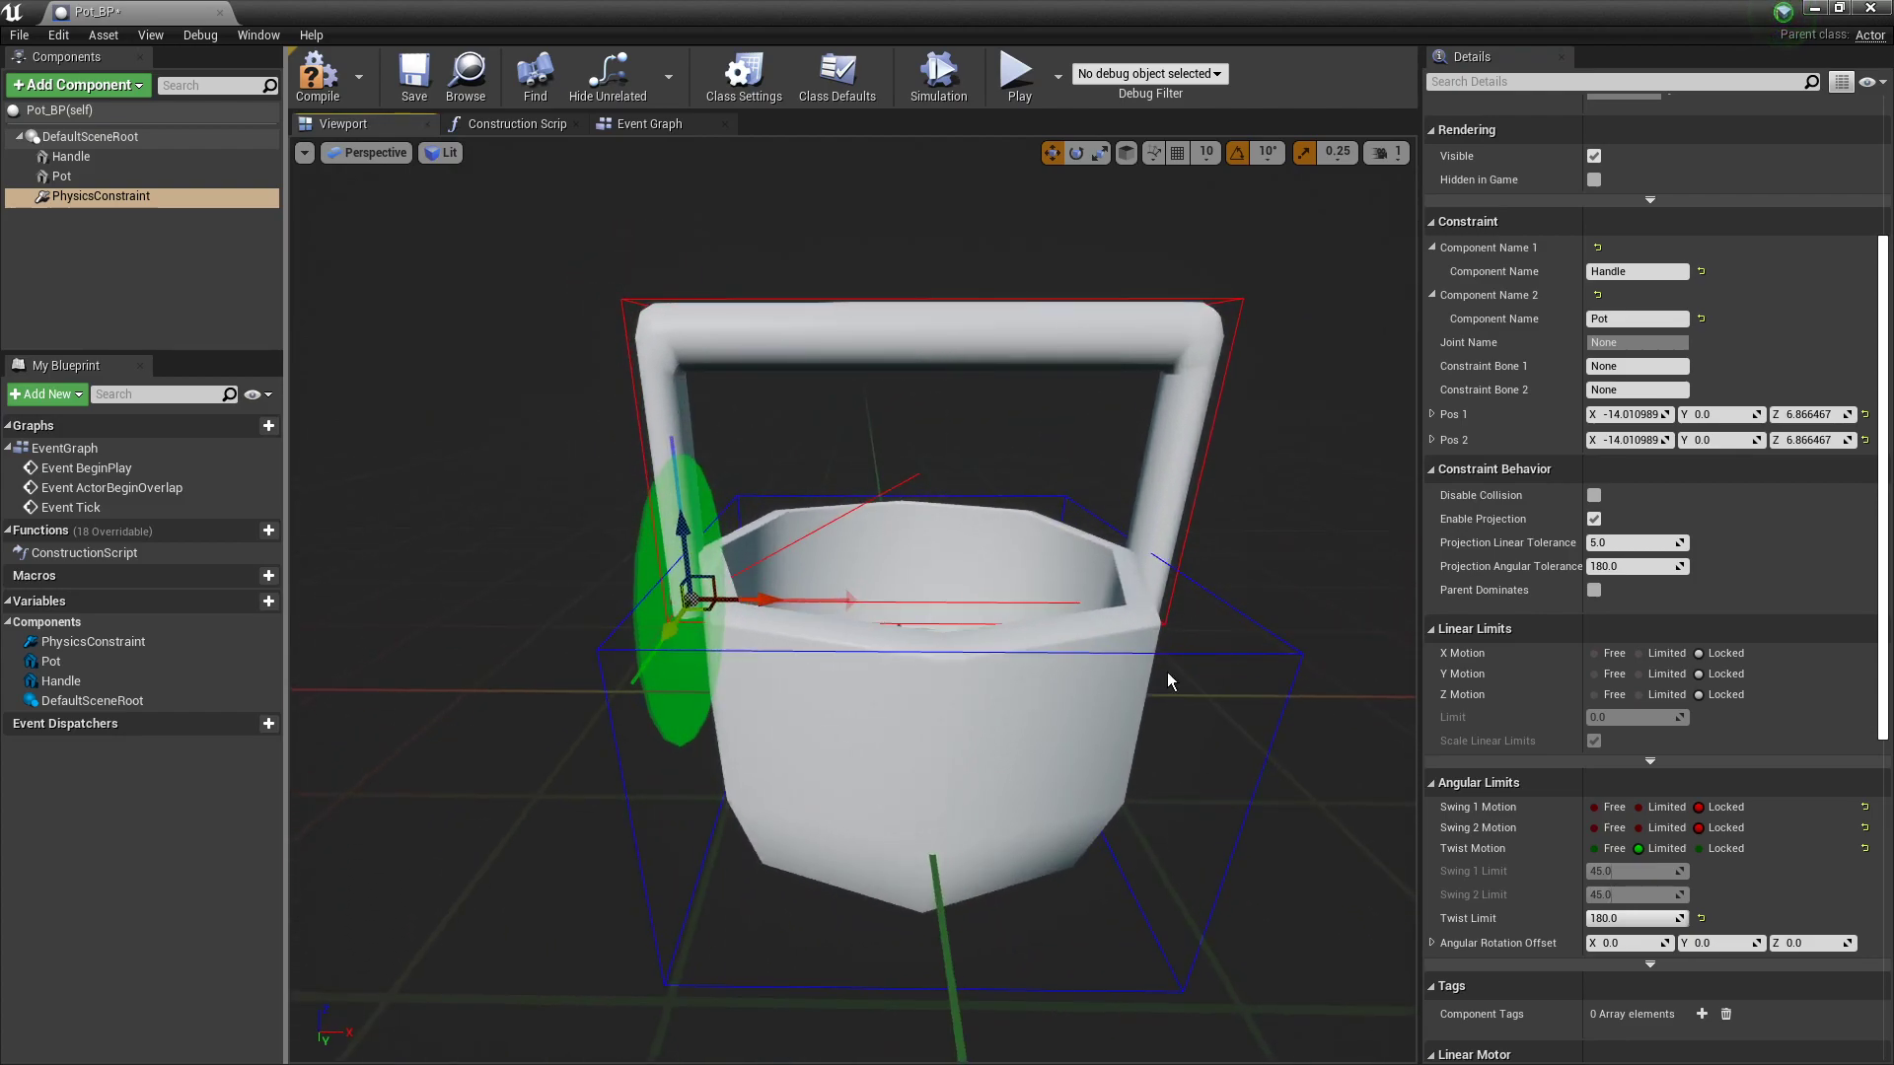
click(317, 74)
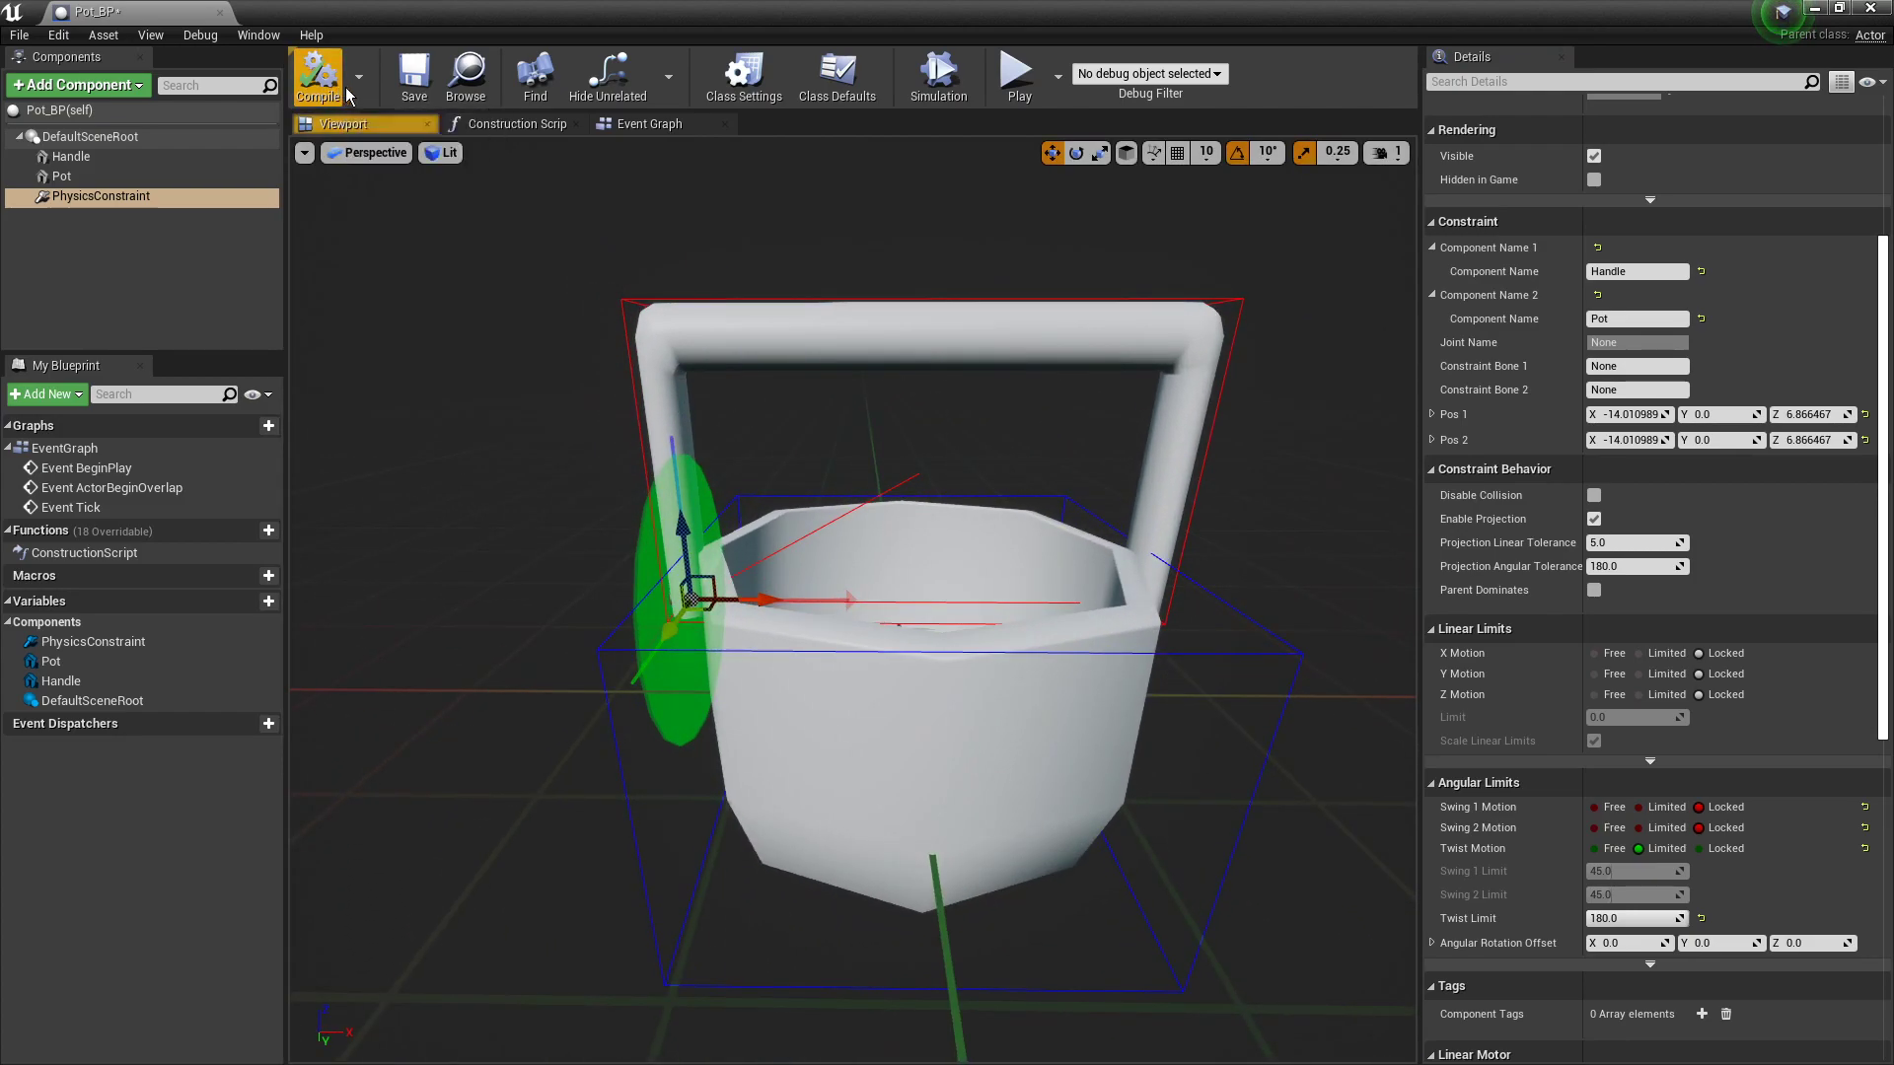
click(414, 74)
click(115, 87)
text(phys)
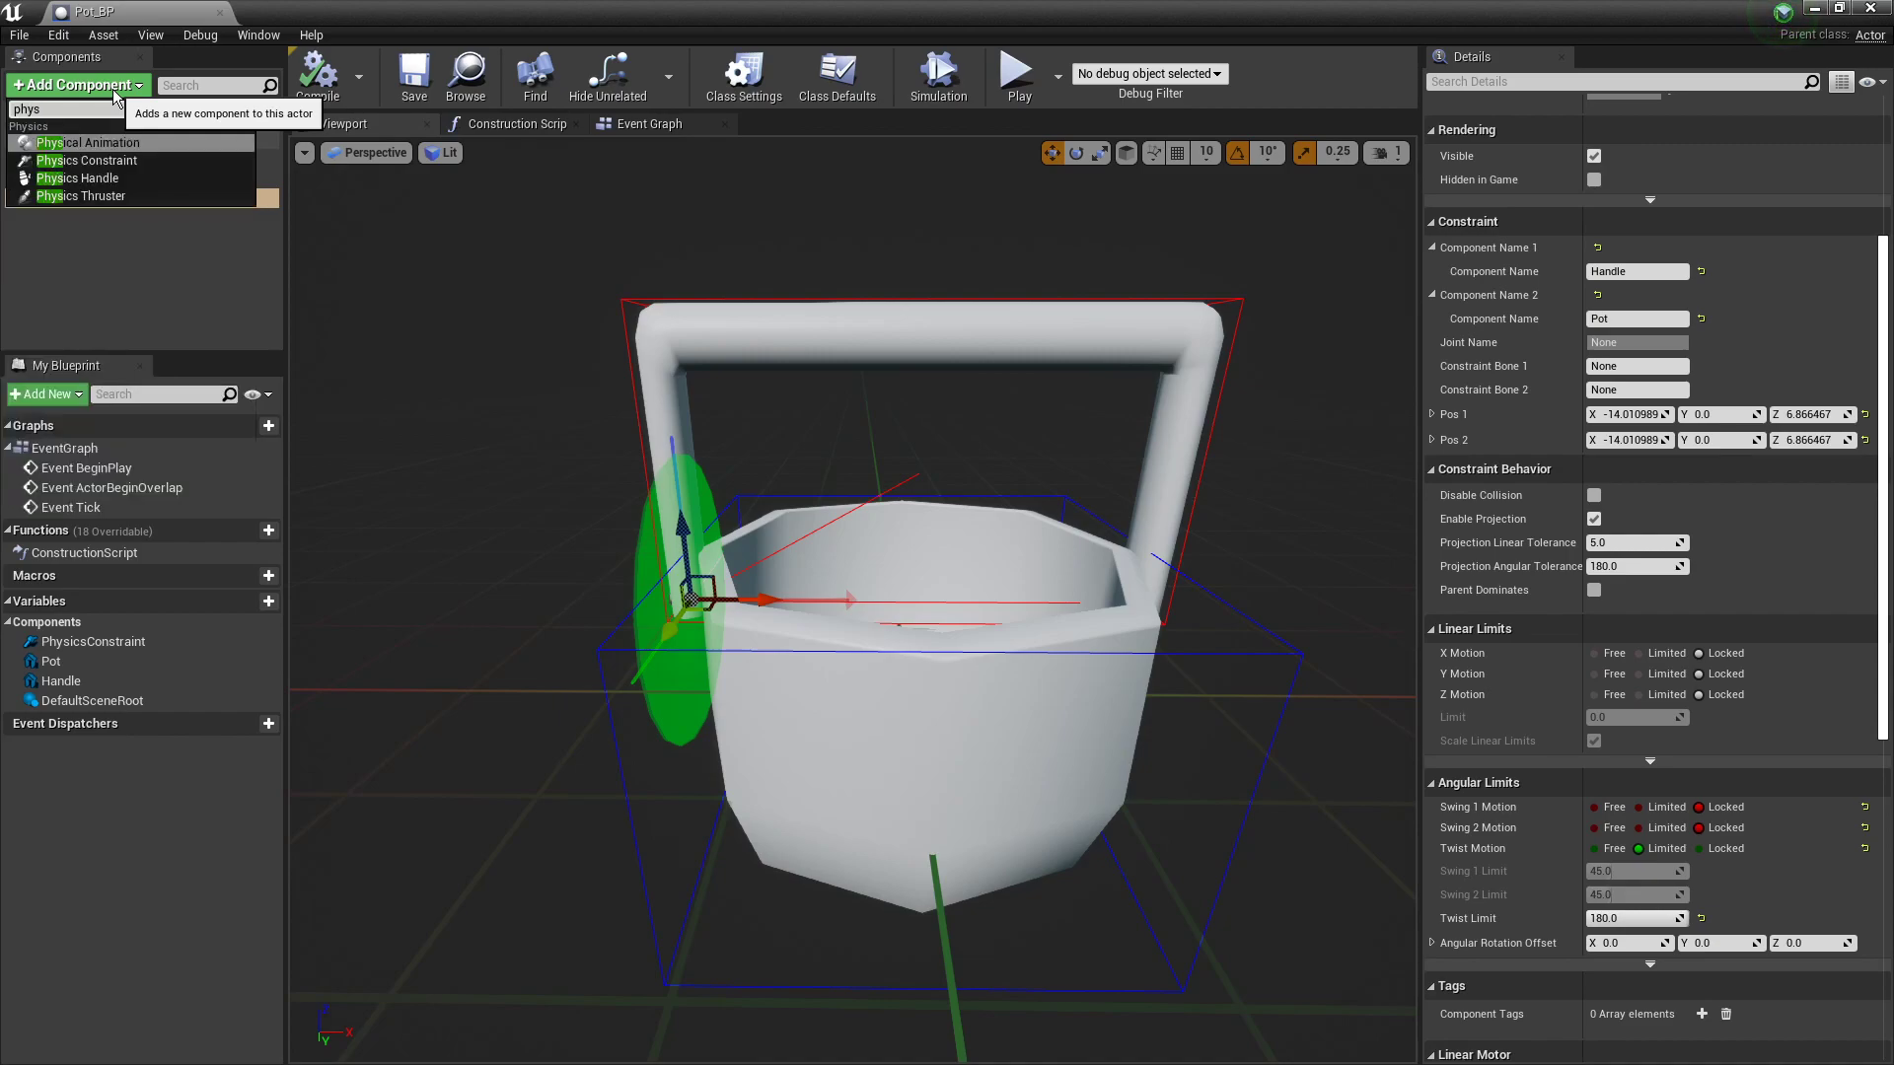
key(Return)
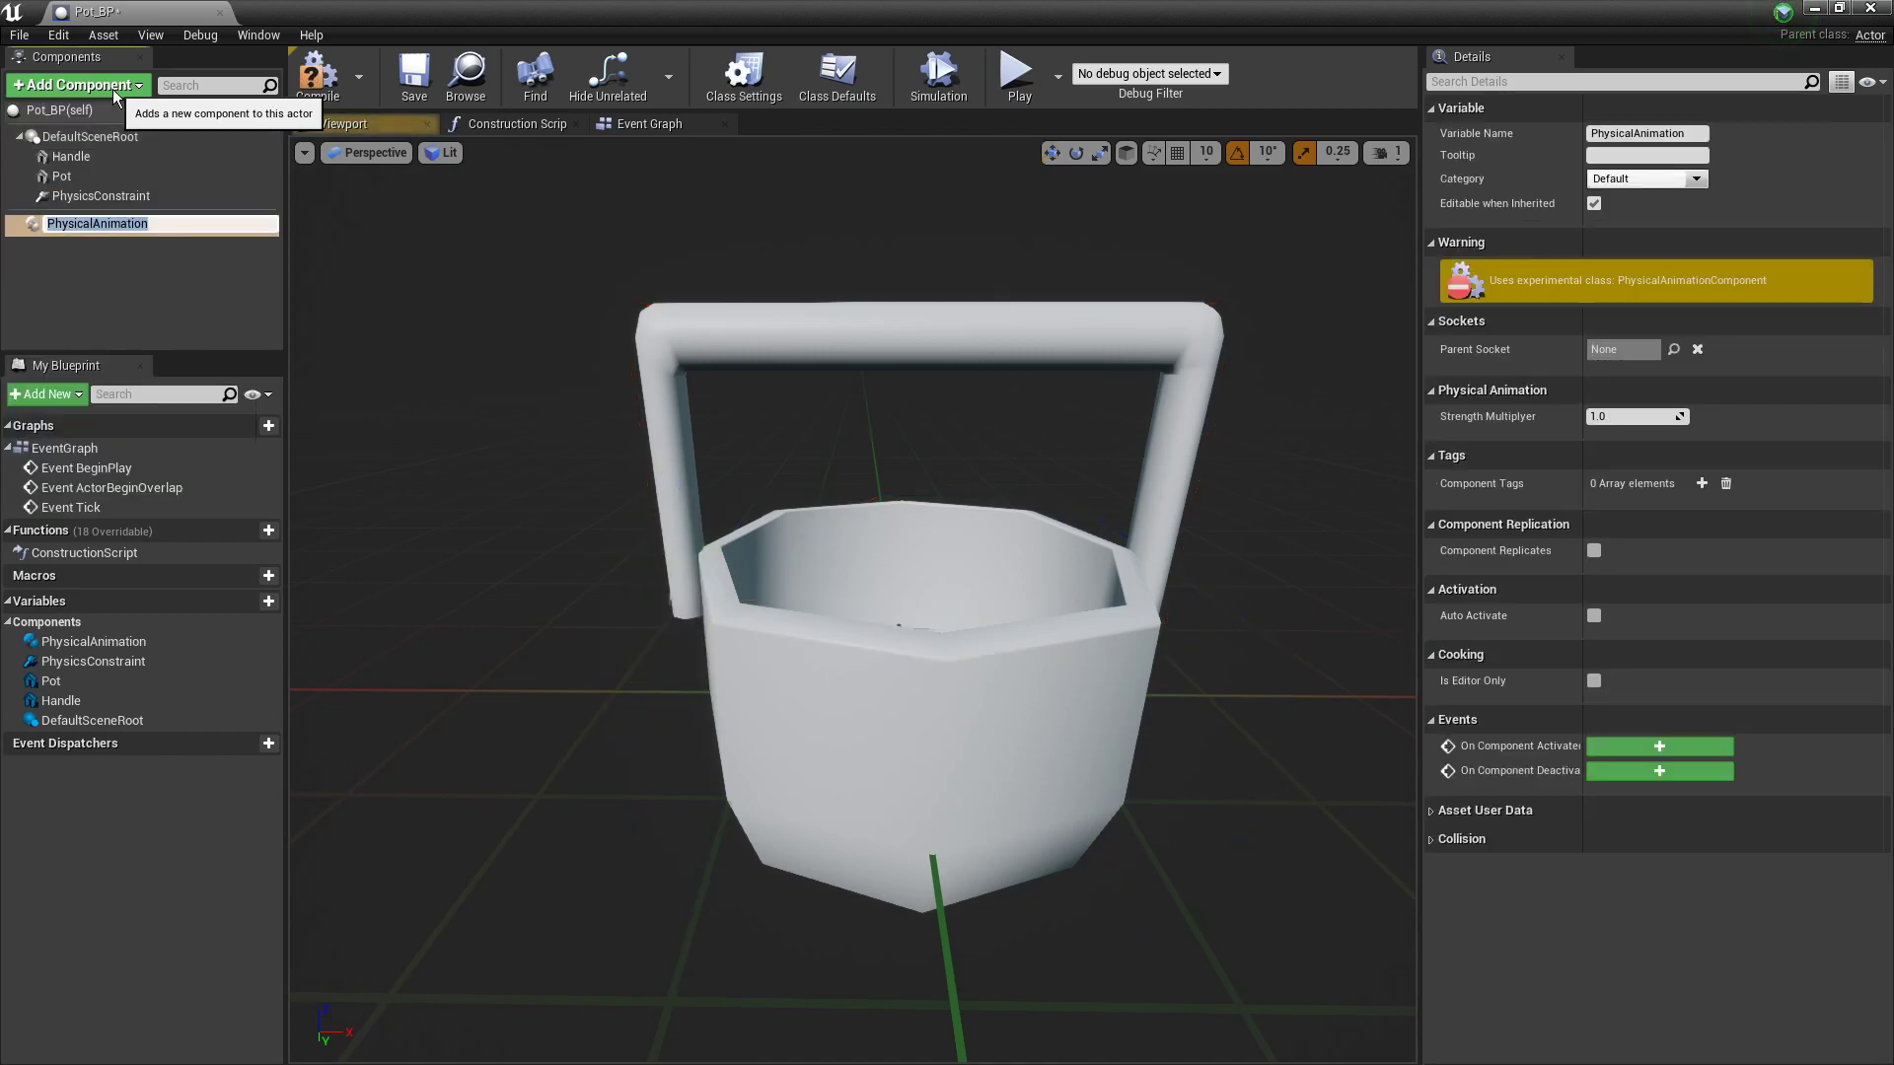
click(133, 334)
click(133, 221)
key(Delete)
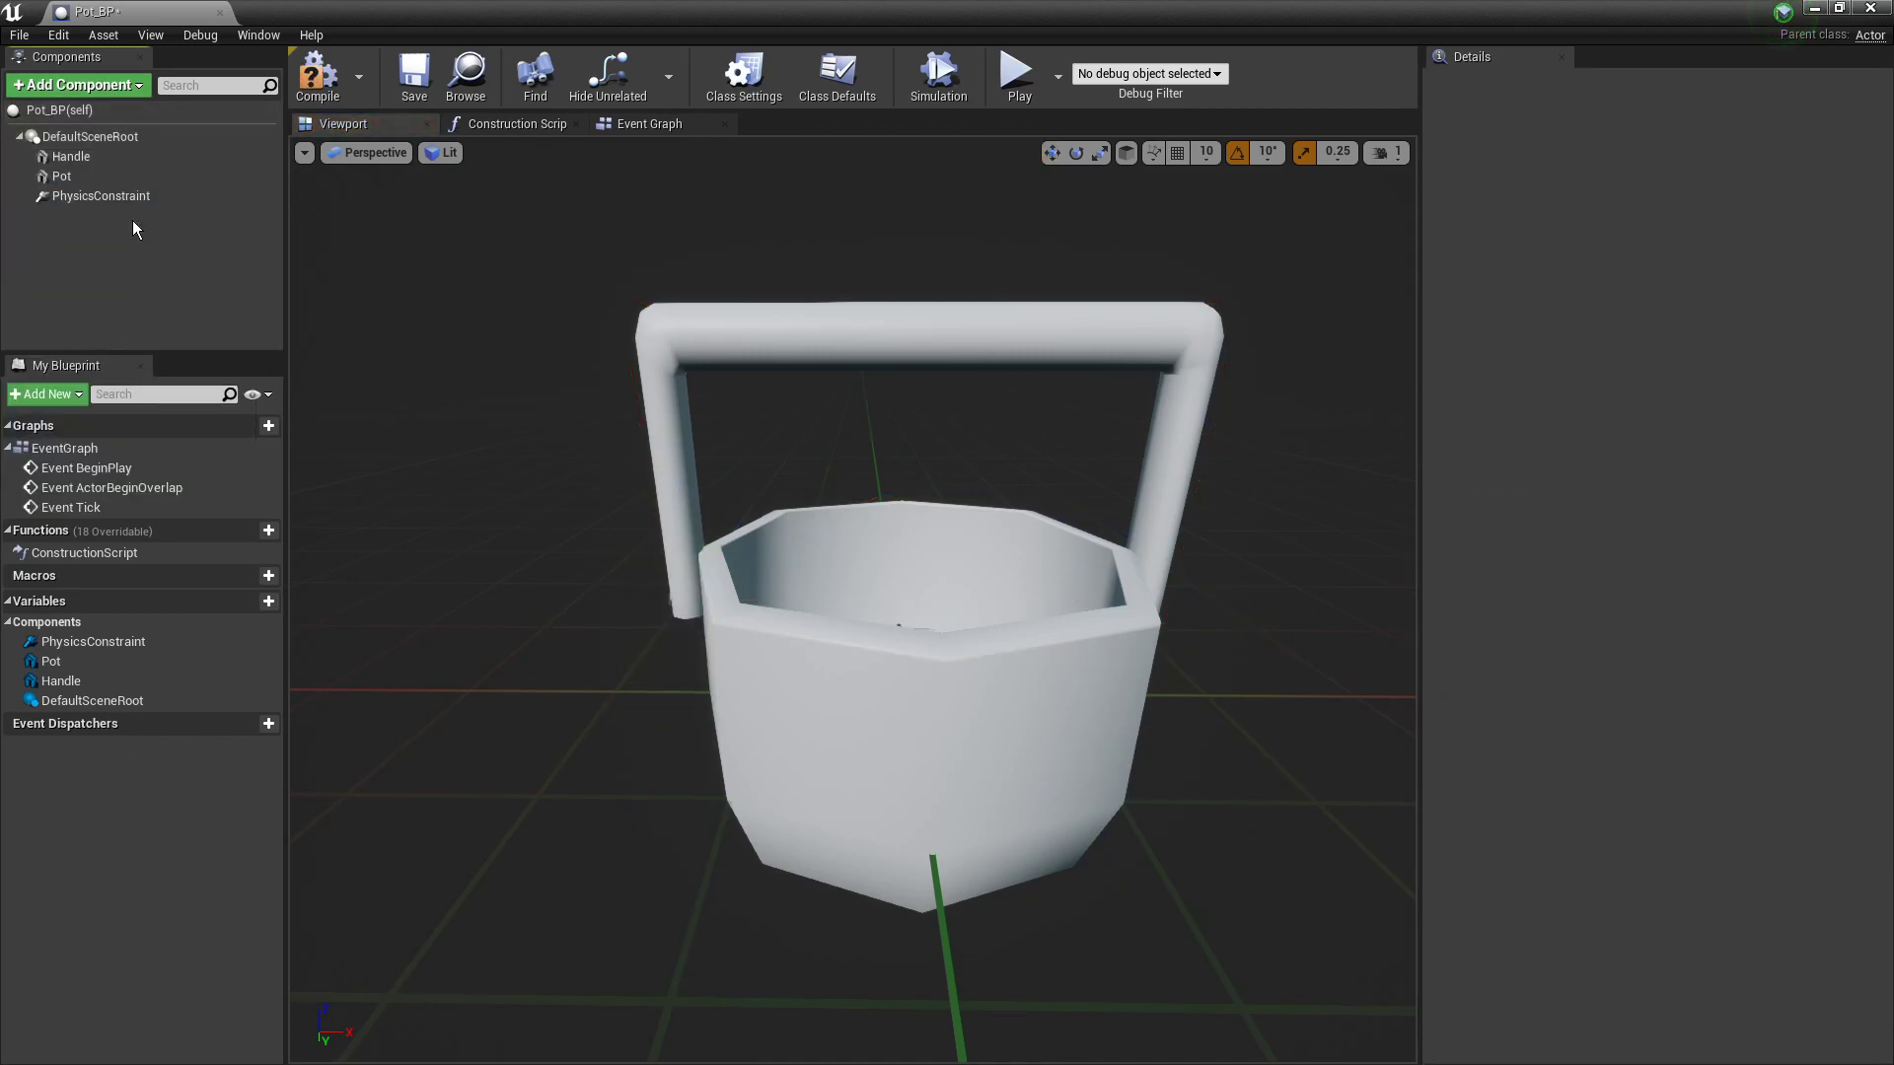
click(128, 88)
click(122, 88)
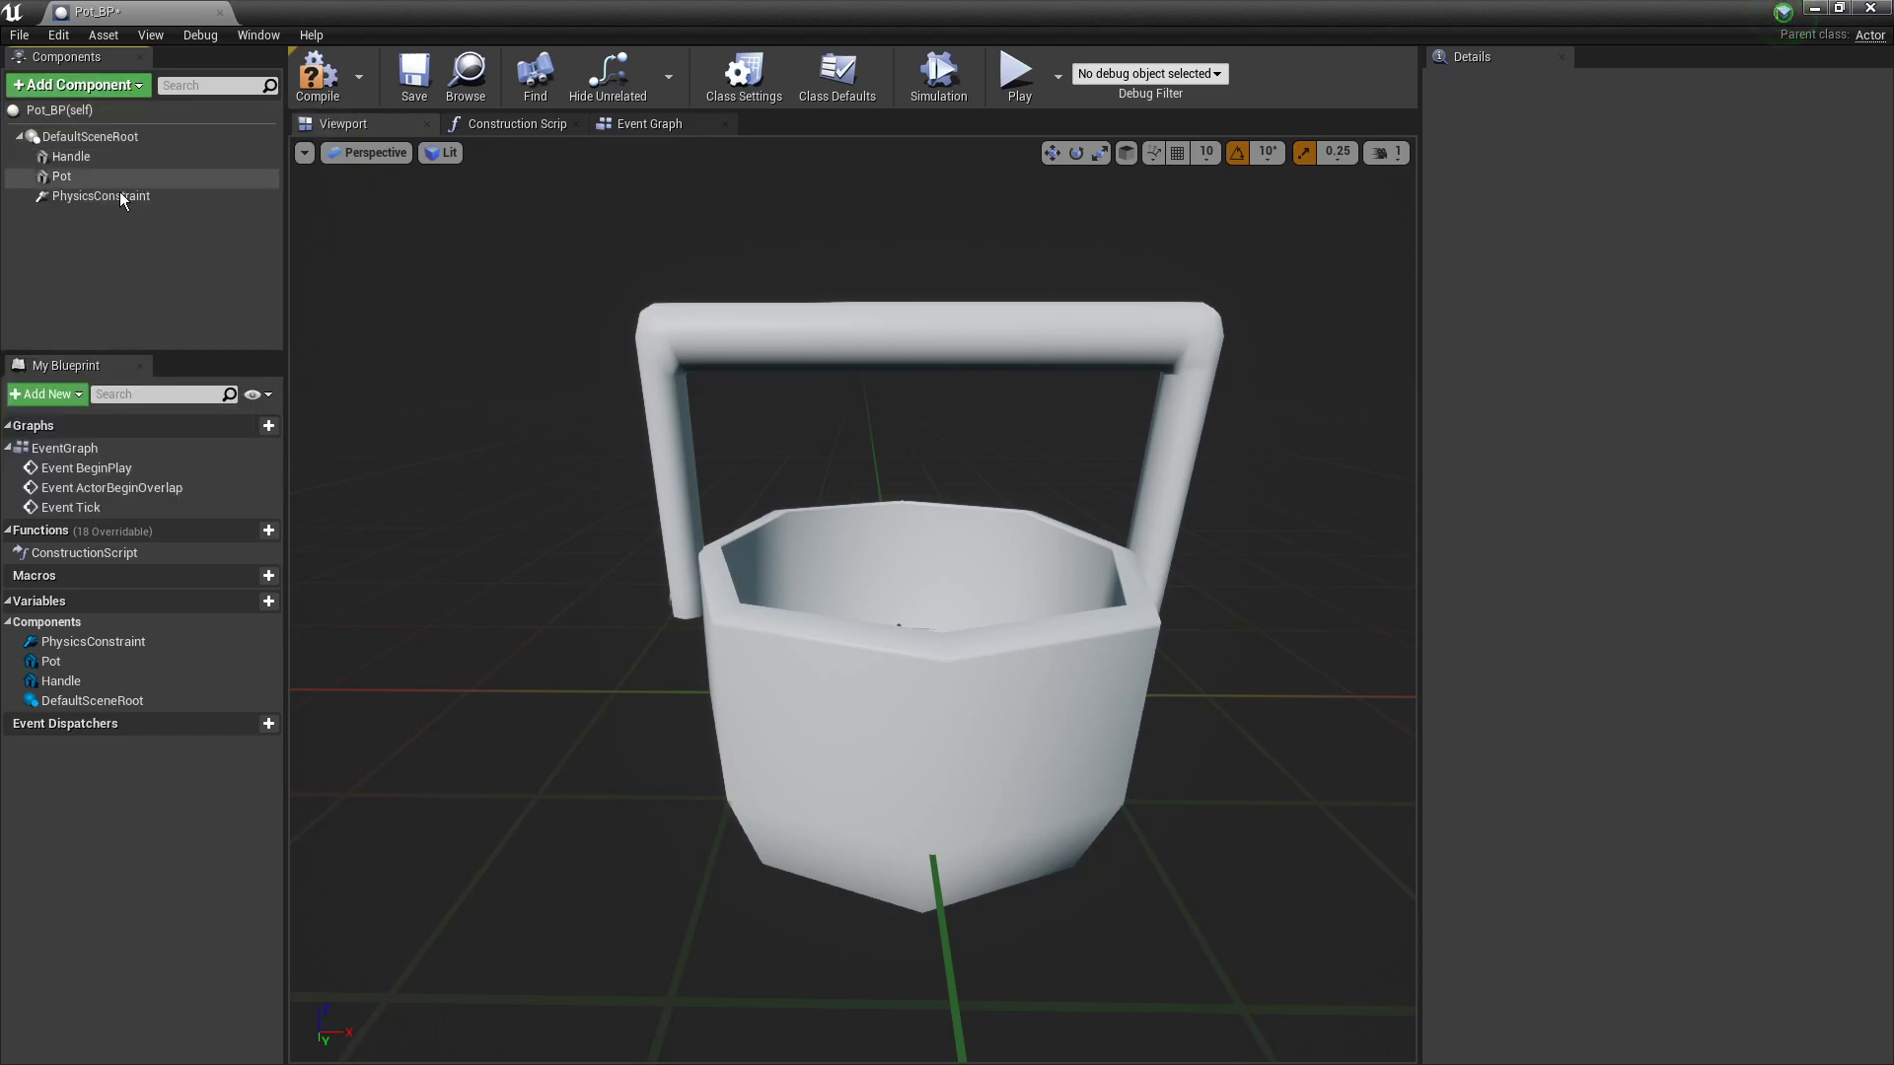
Step: Duplicate the configured physics constraint under DefaultSceneRoot by copying and pasting it
click(120, 195)
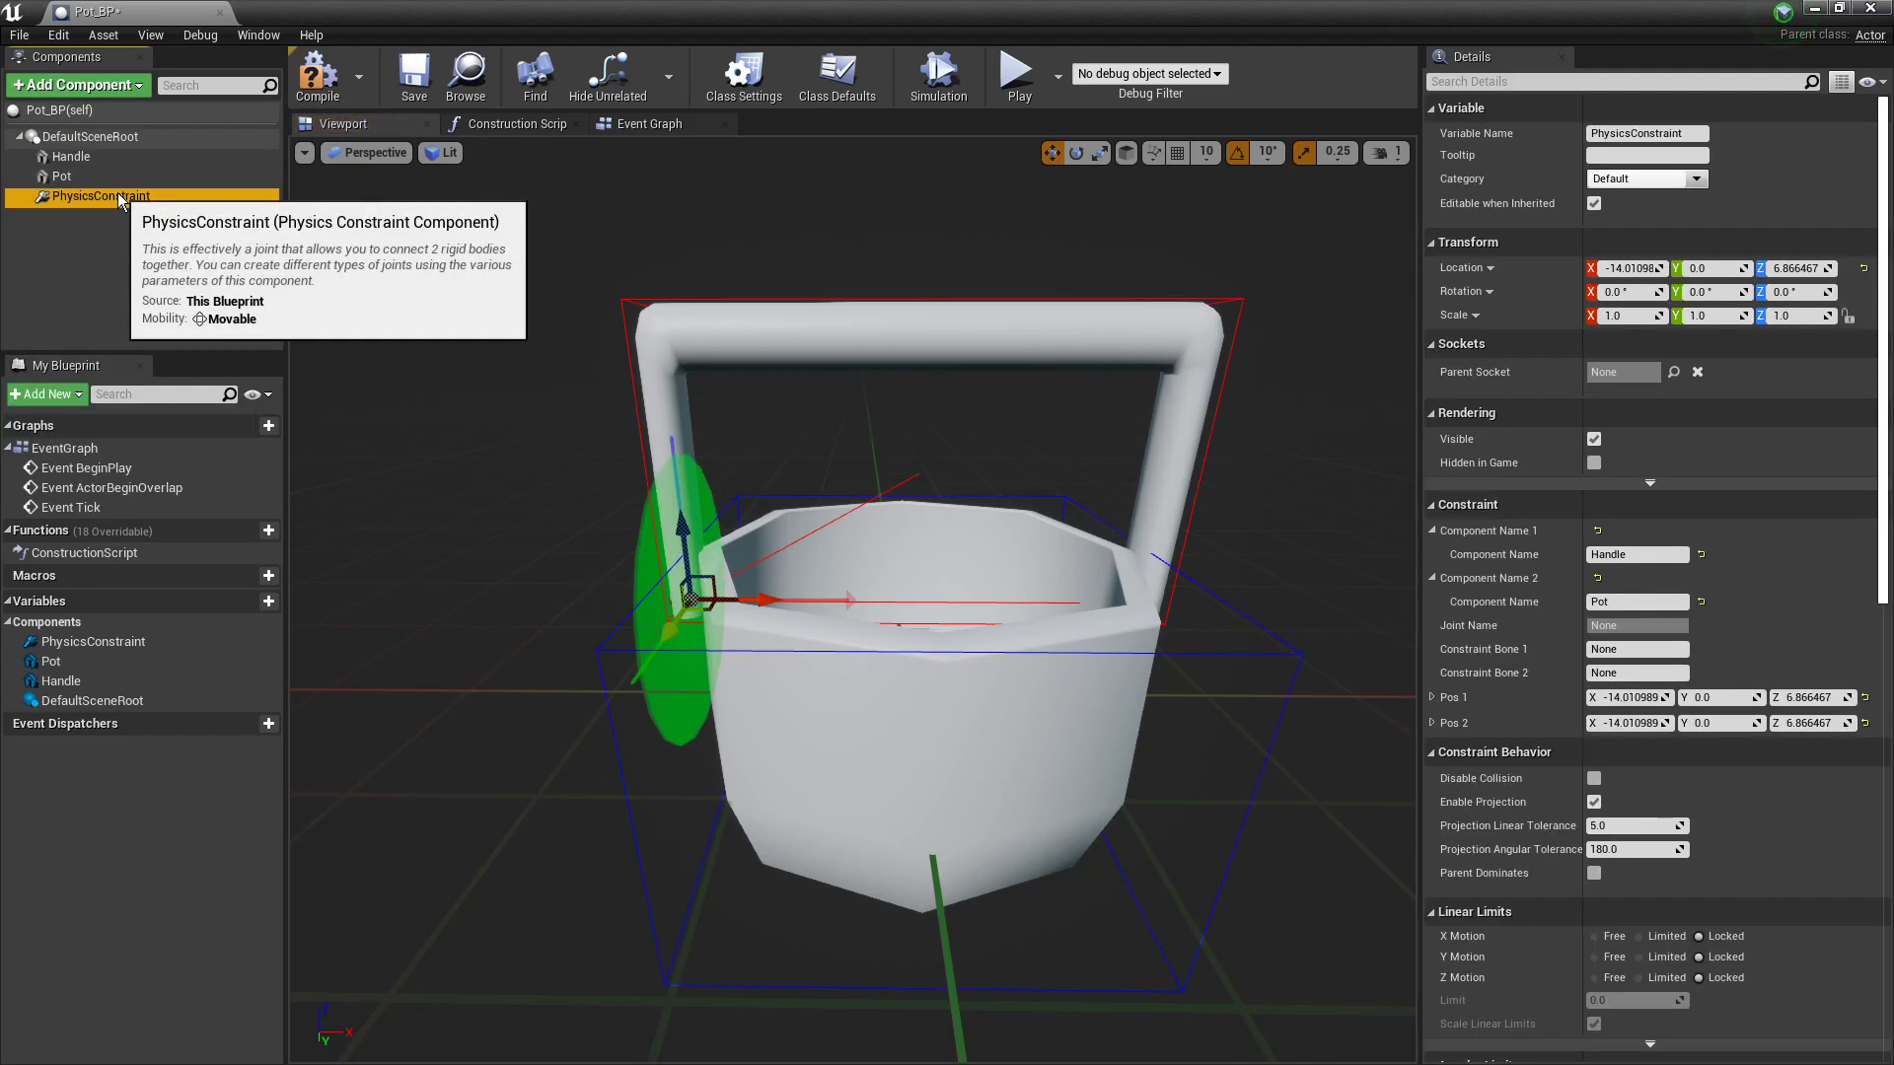
click(115, 137)
key(ctrl+v)
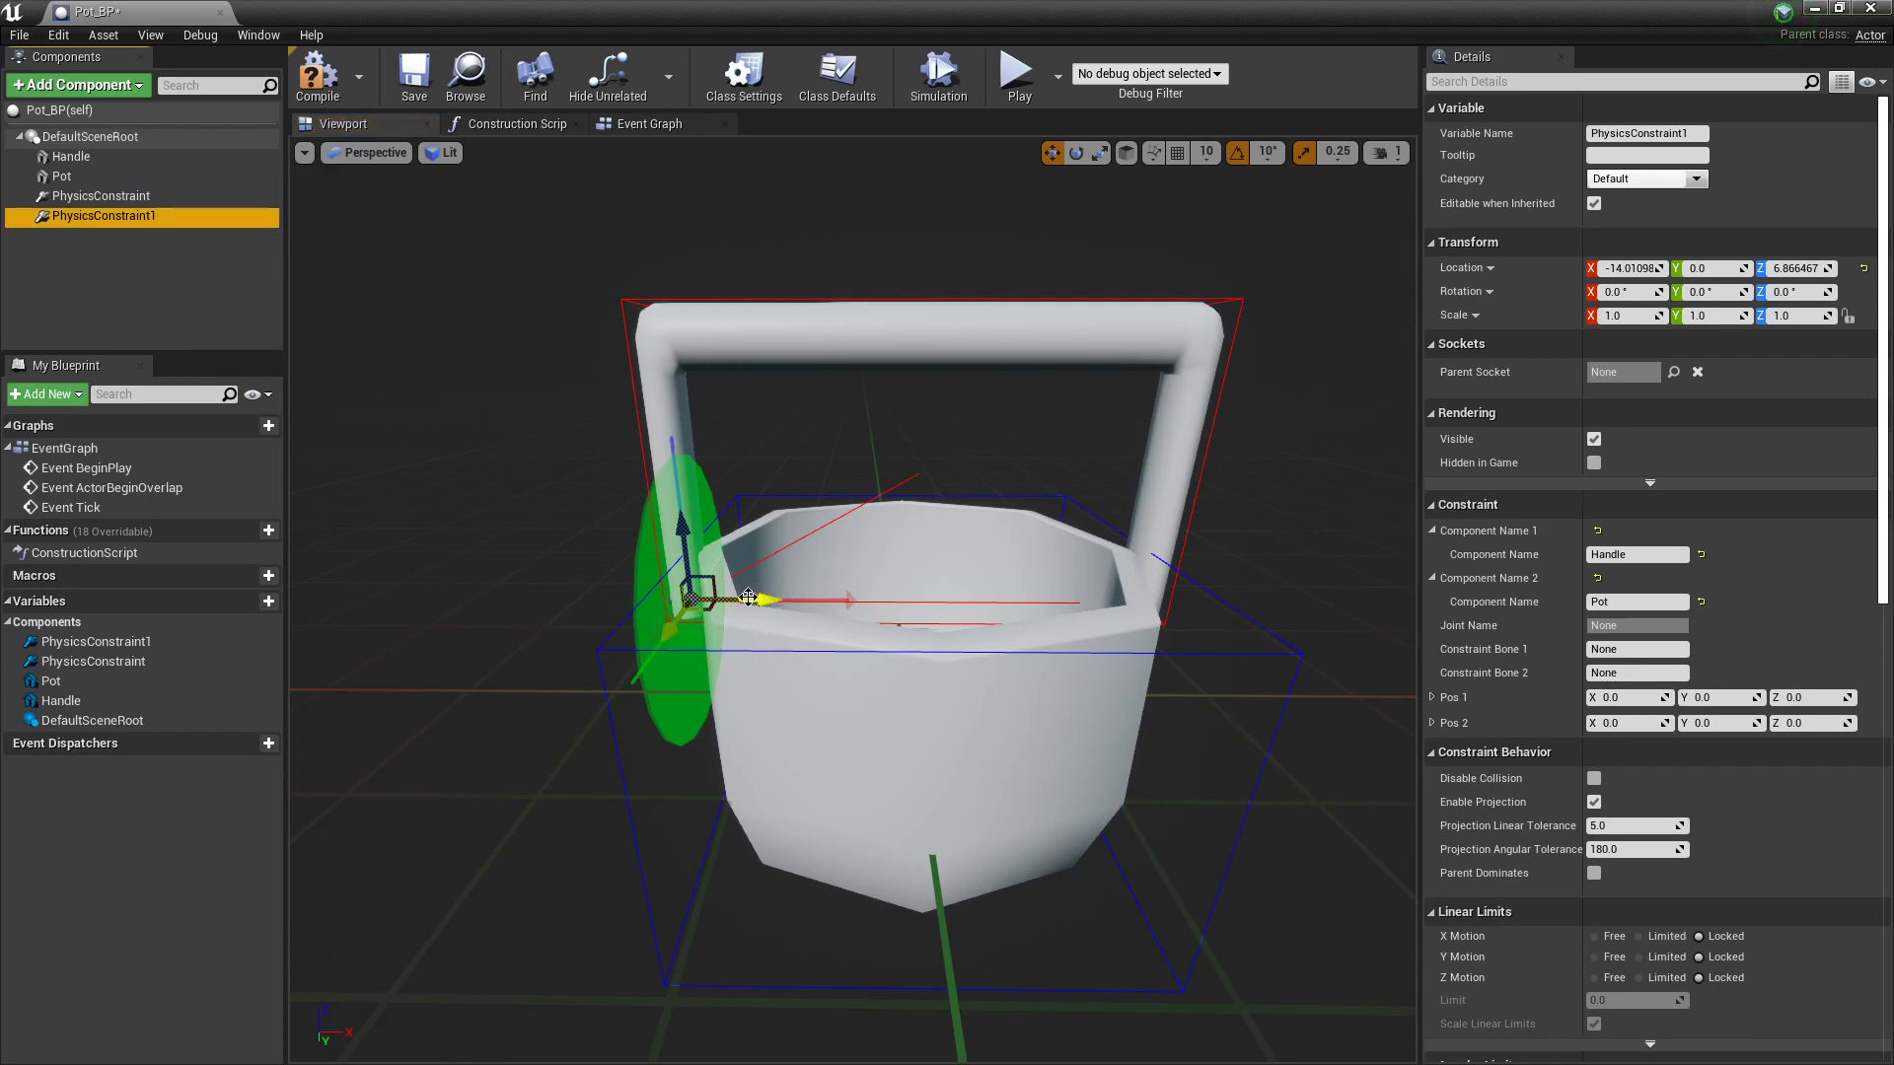
Step: Move the duplicated constraint along X to the handle's opposite lower end, at about X 13.19
drag(750, 598, 1194, 589)
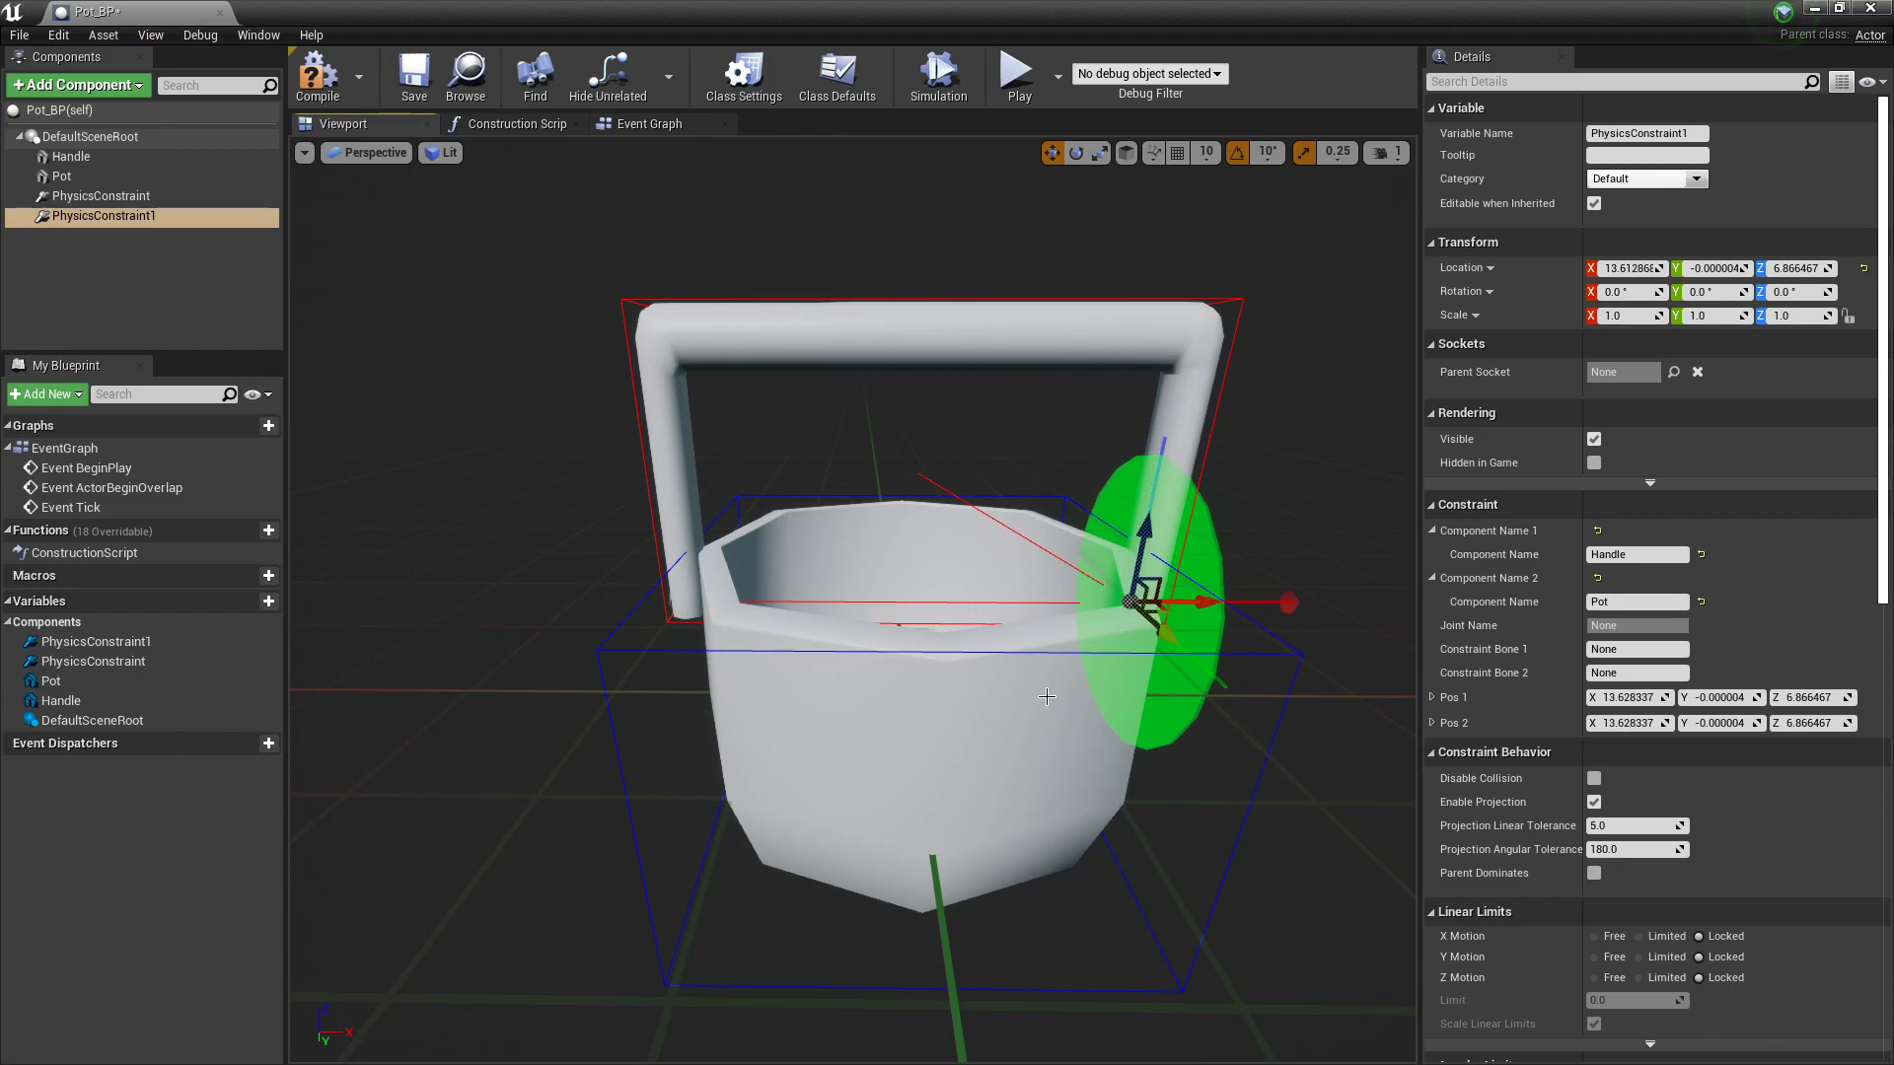
key(f)
alt+drag(979, 708, 955, 722)
mouse_move(914, 599)
mouse_down()
mouse_move(932, 599)
mouse_move(893, 602)
mouse_up()
scroll(977, 744, down, 3)
scroll(886, 708, up, 3)
scroll(1015, 862, down, 5)
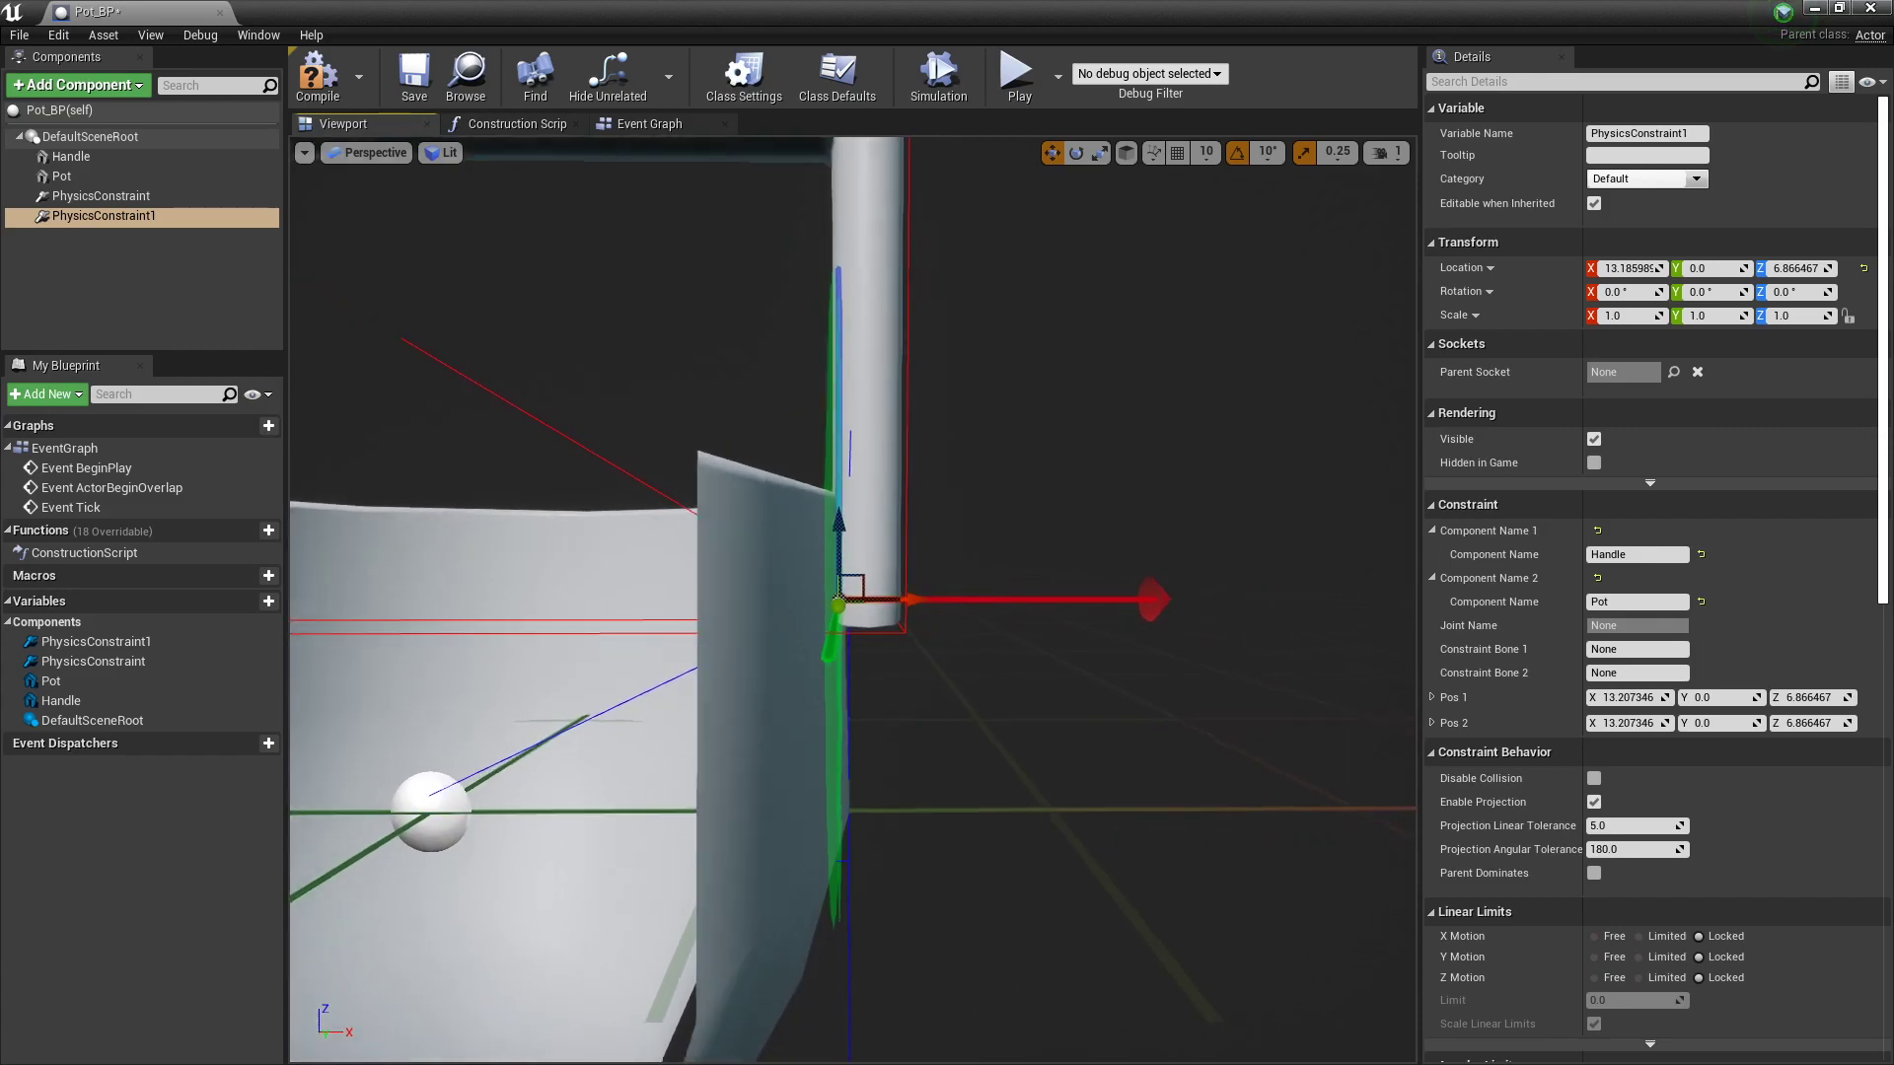
alt+drag(1051, 928, 979, 819)
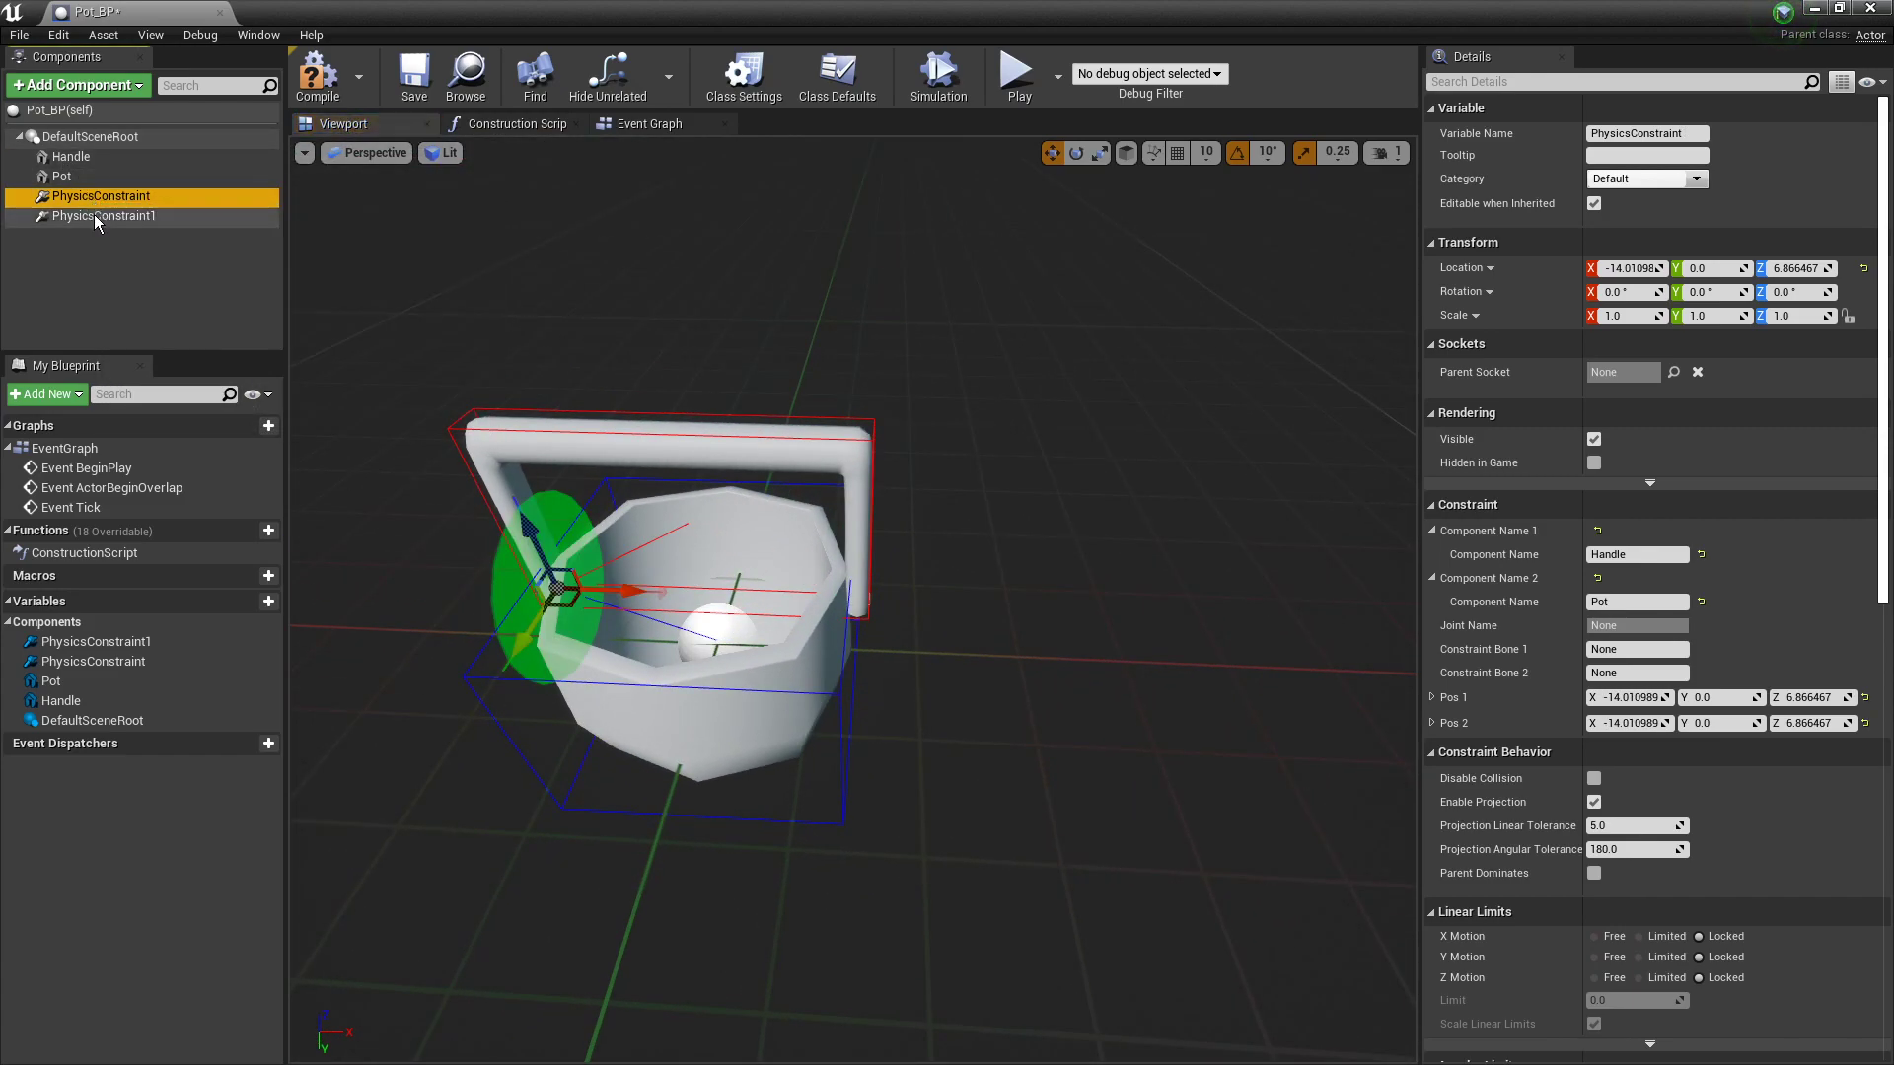
Step: Enable Simulate Physics on the Pot component, and compile and save the blueprint
click(129, 179)
click(316, 79)
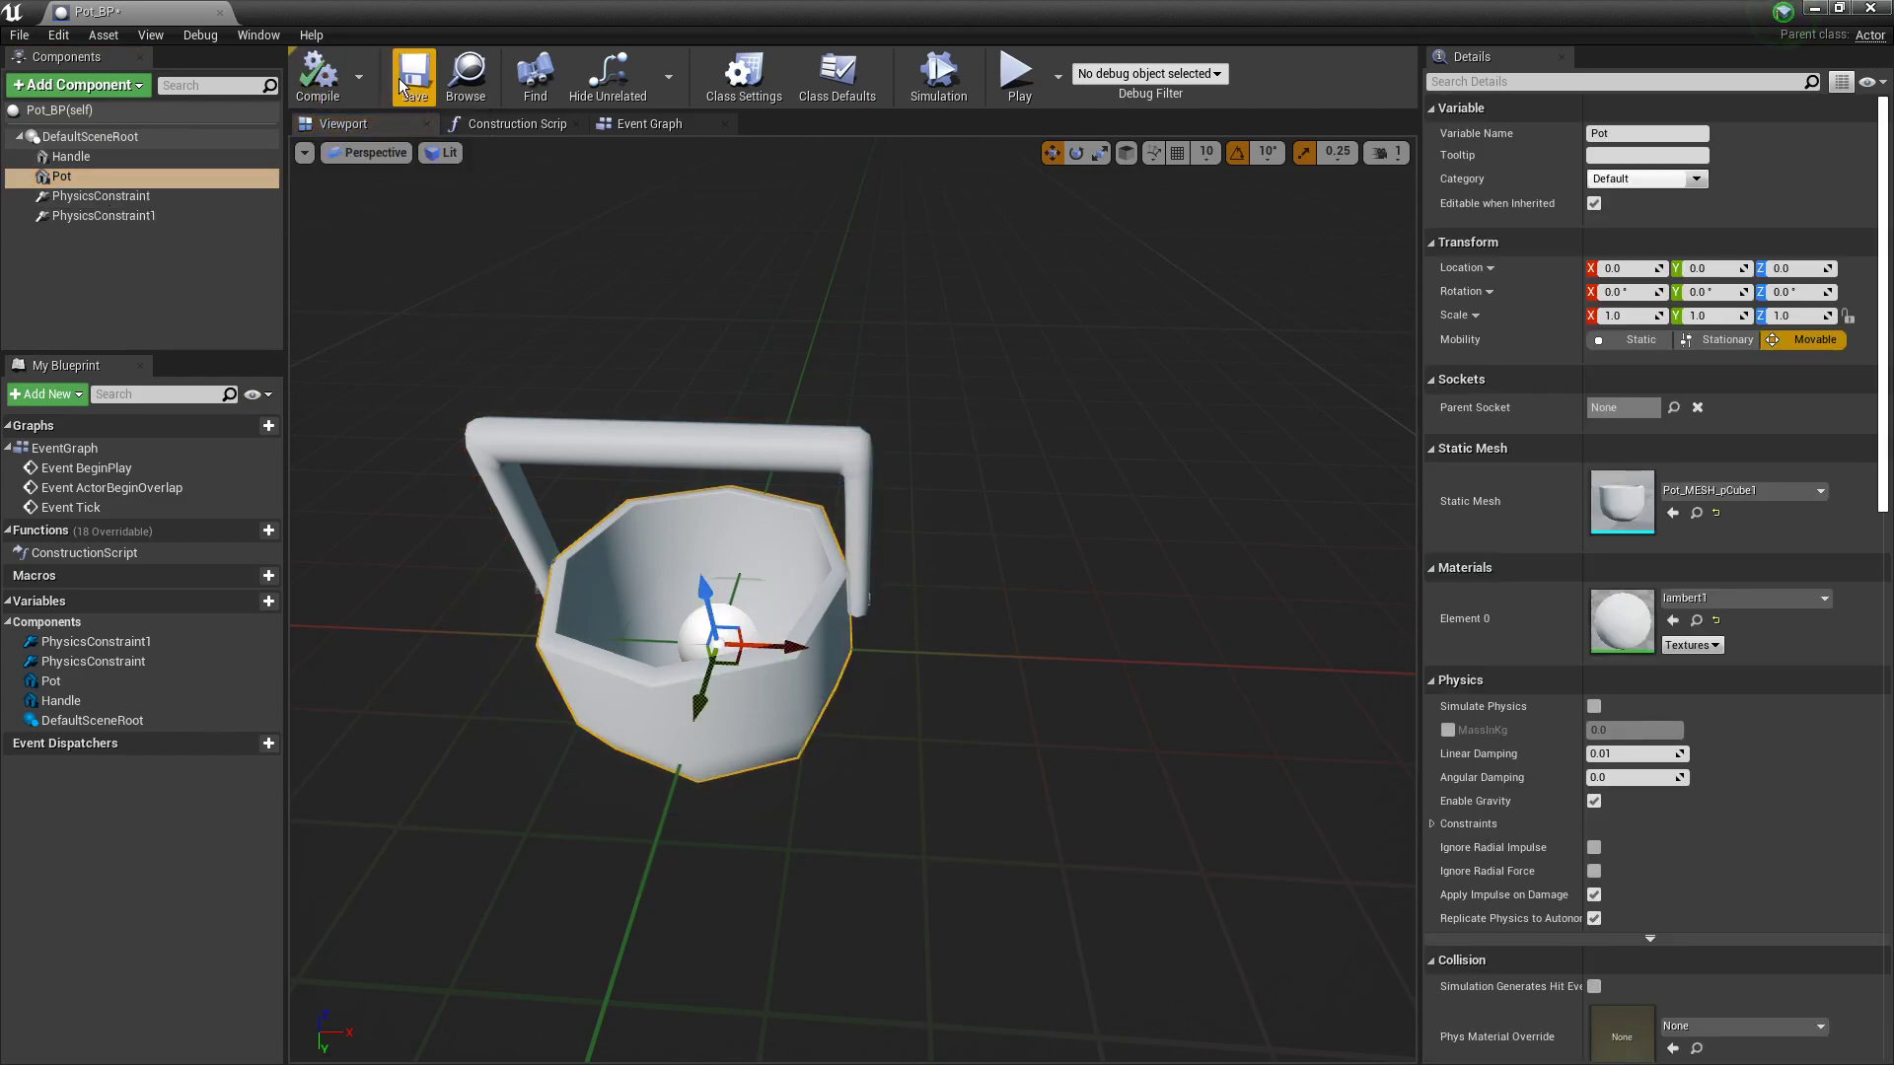
key(ctrl+s)
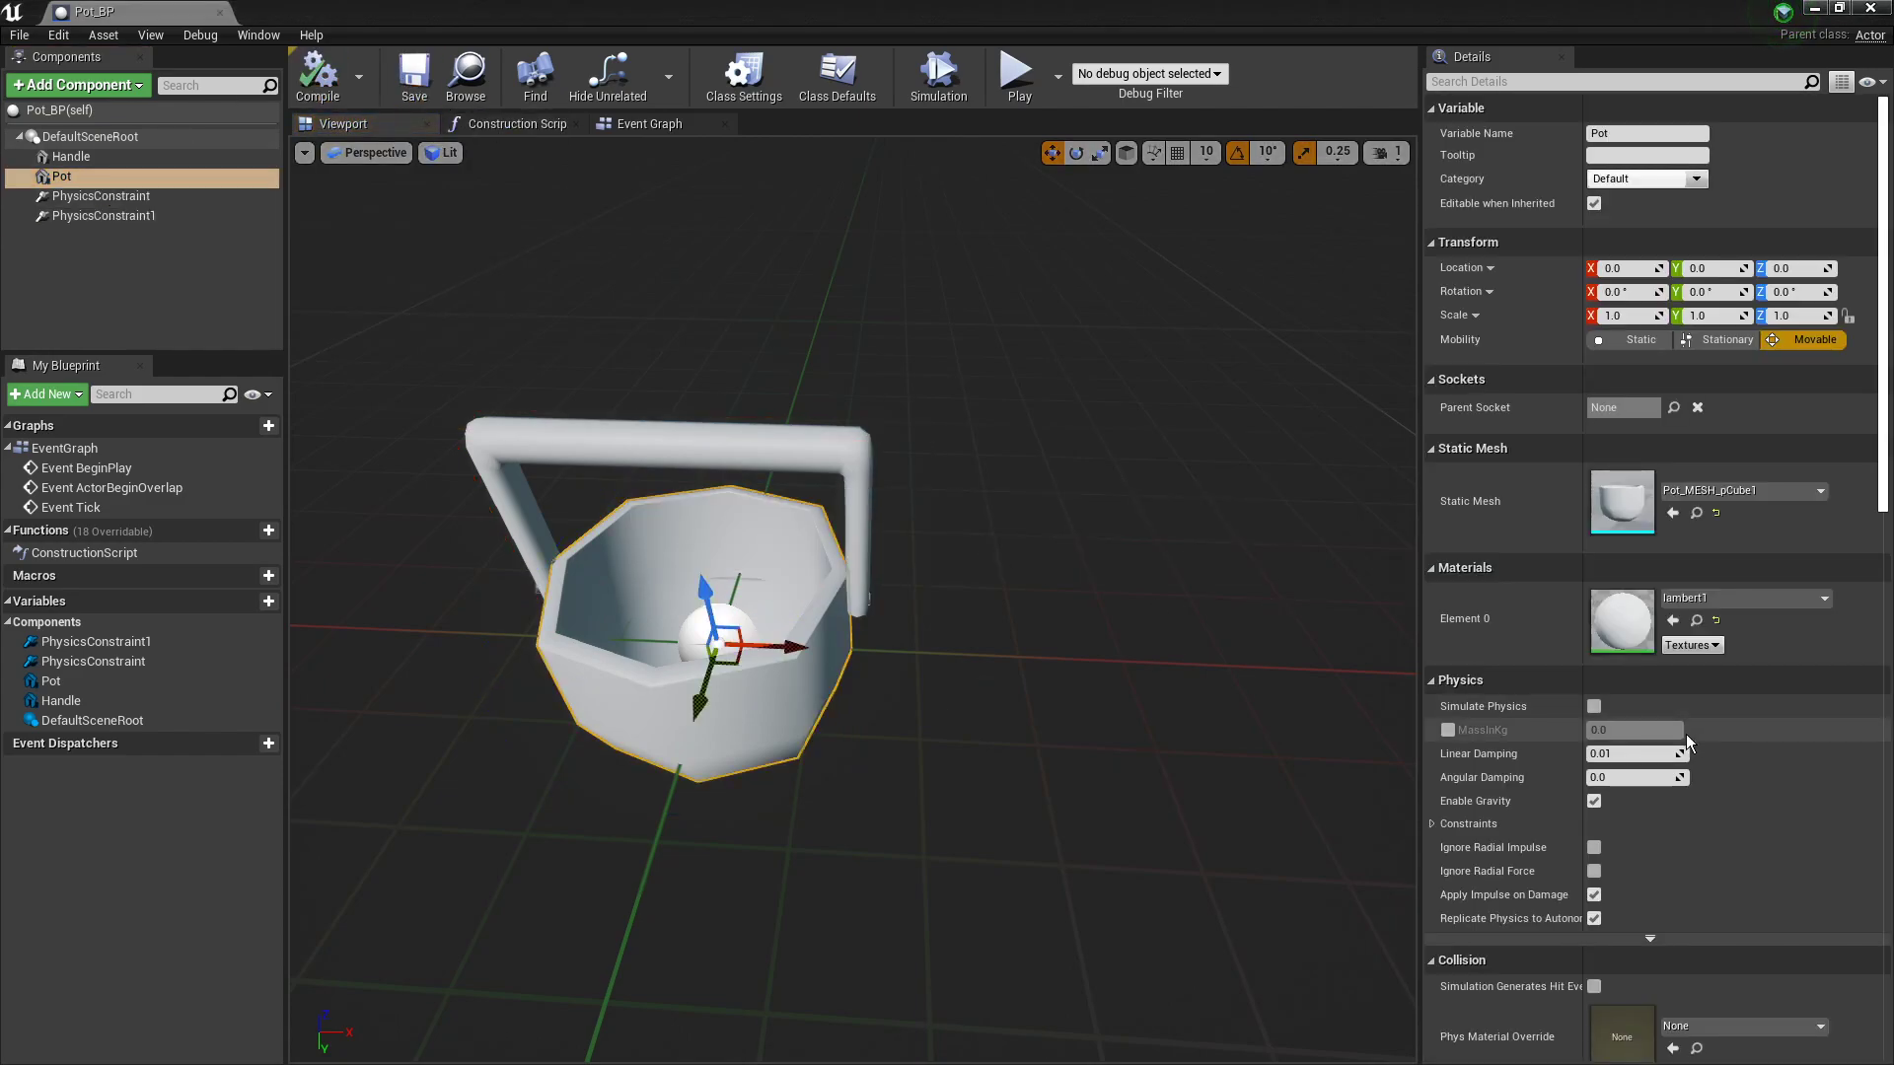
click(1595, 706)
click(318, 77)
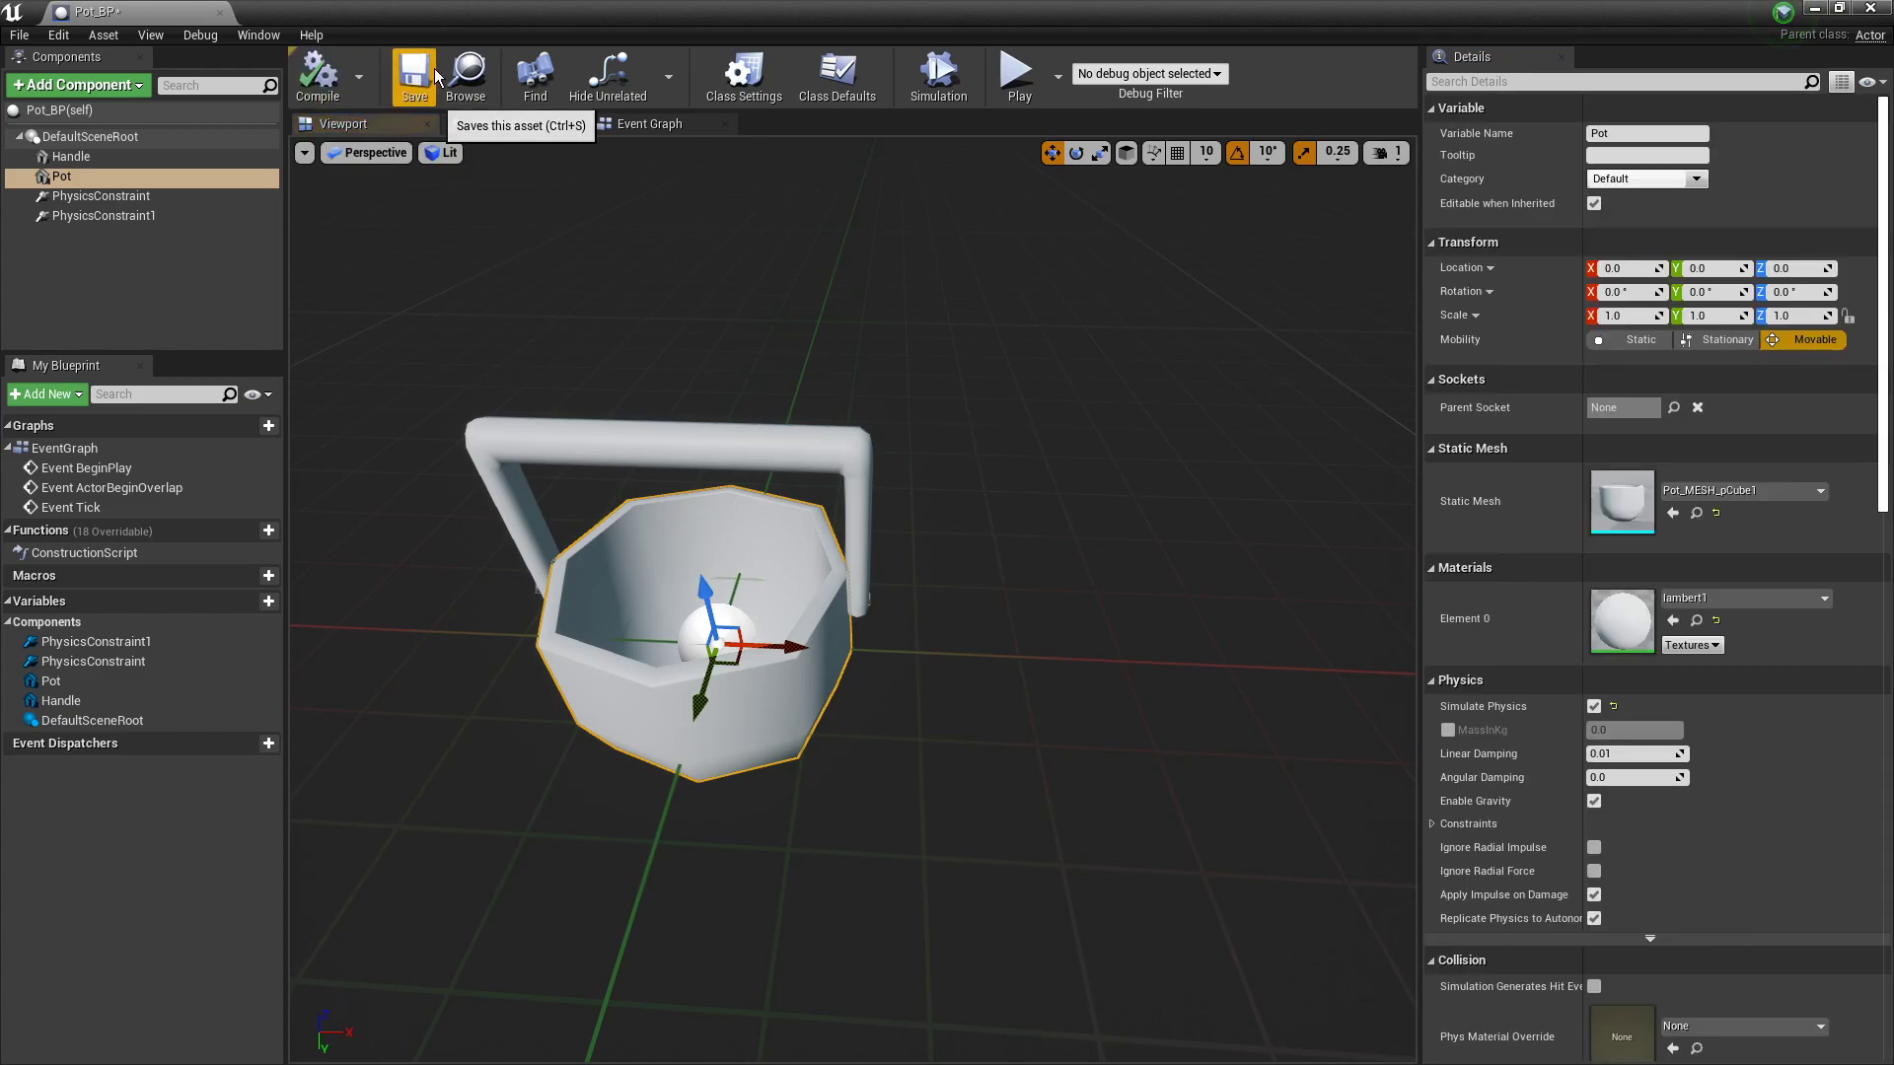
key(ctrl+s)
Step: Place Pot_BP in the level in front of the Third Person floor text and raise it to about Z 200.4
click(1813, 9)
drag(860, 322, 259, 548)
drag(203, 653, 870, 874)
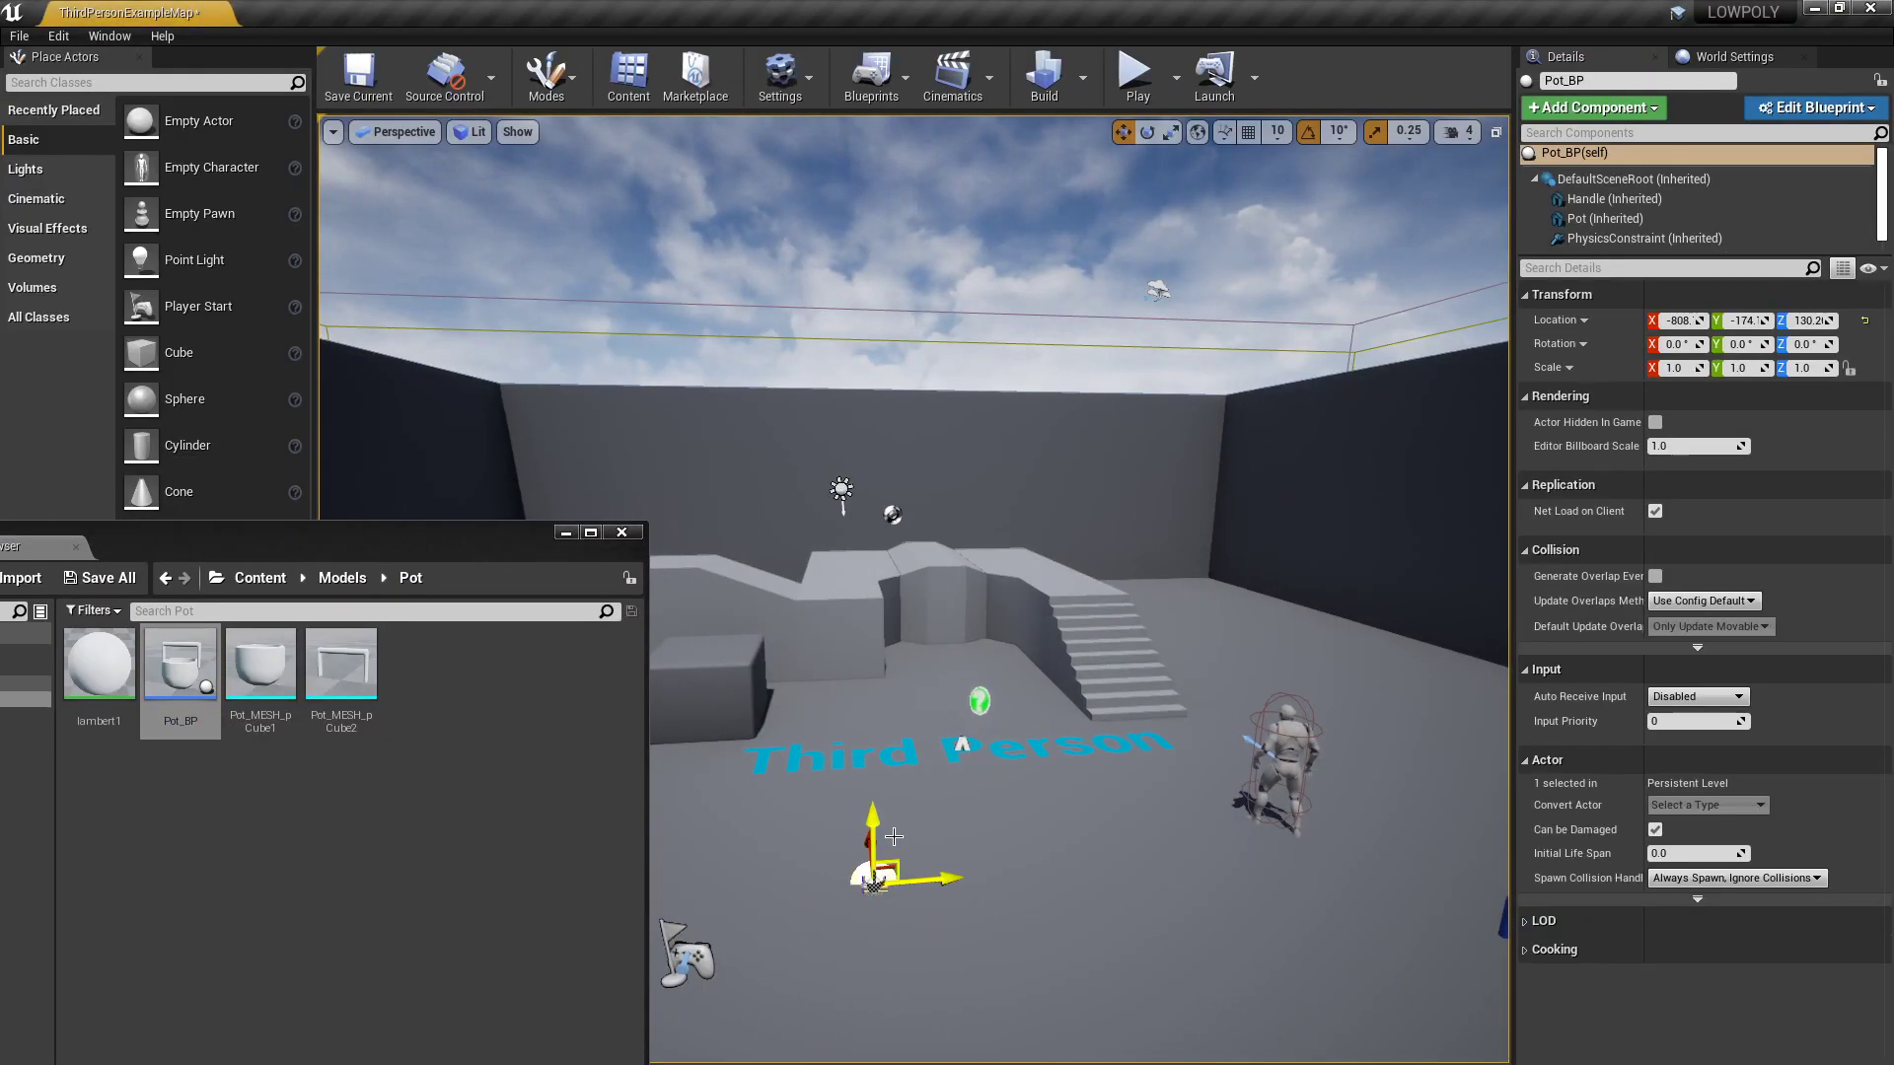
click(1213, 75)
click(1204, 724)
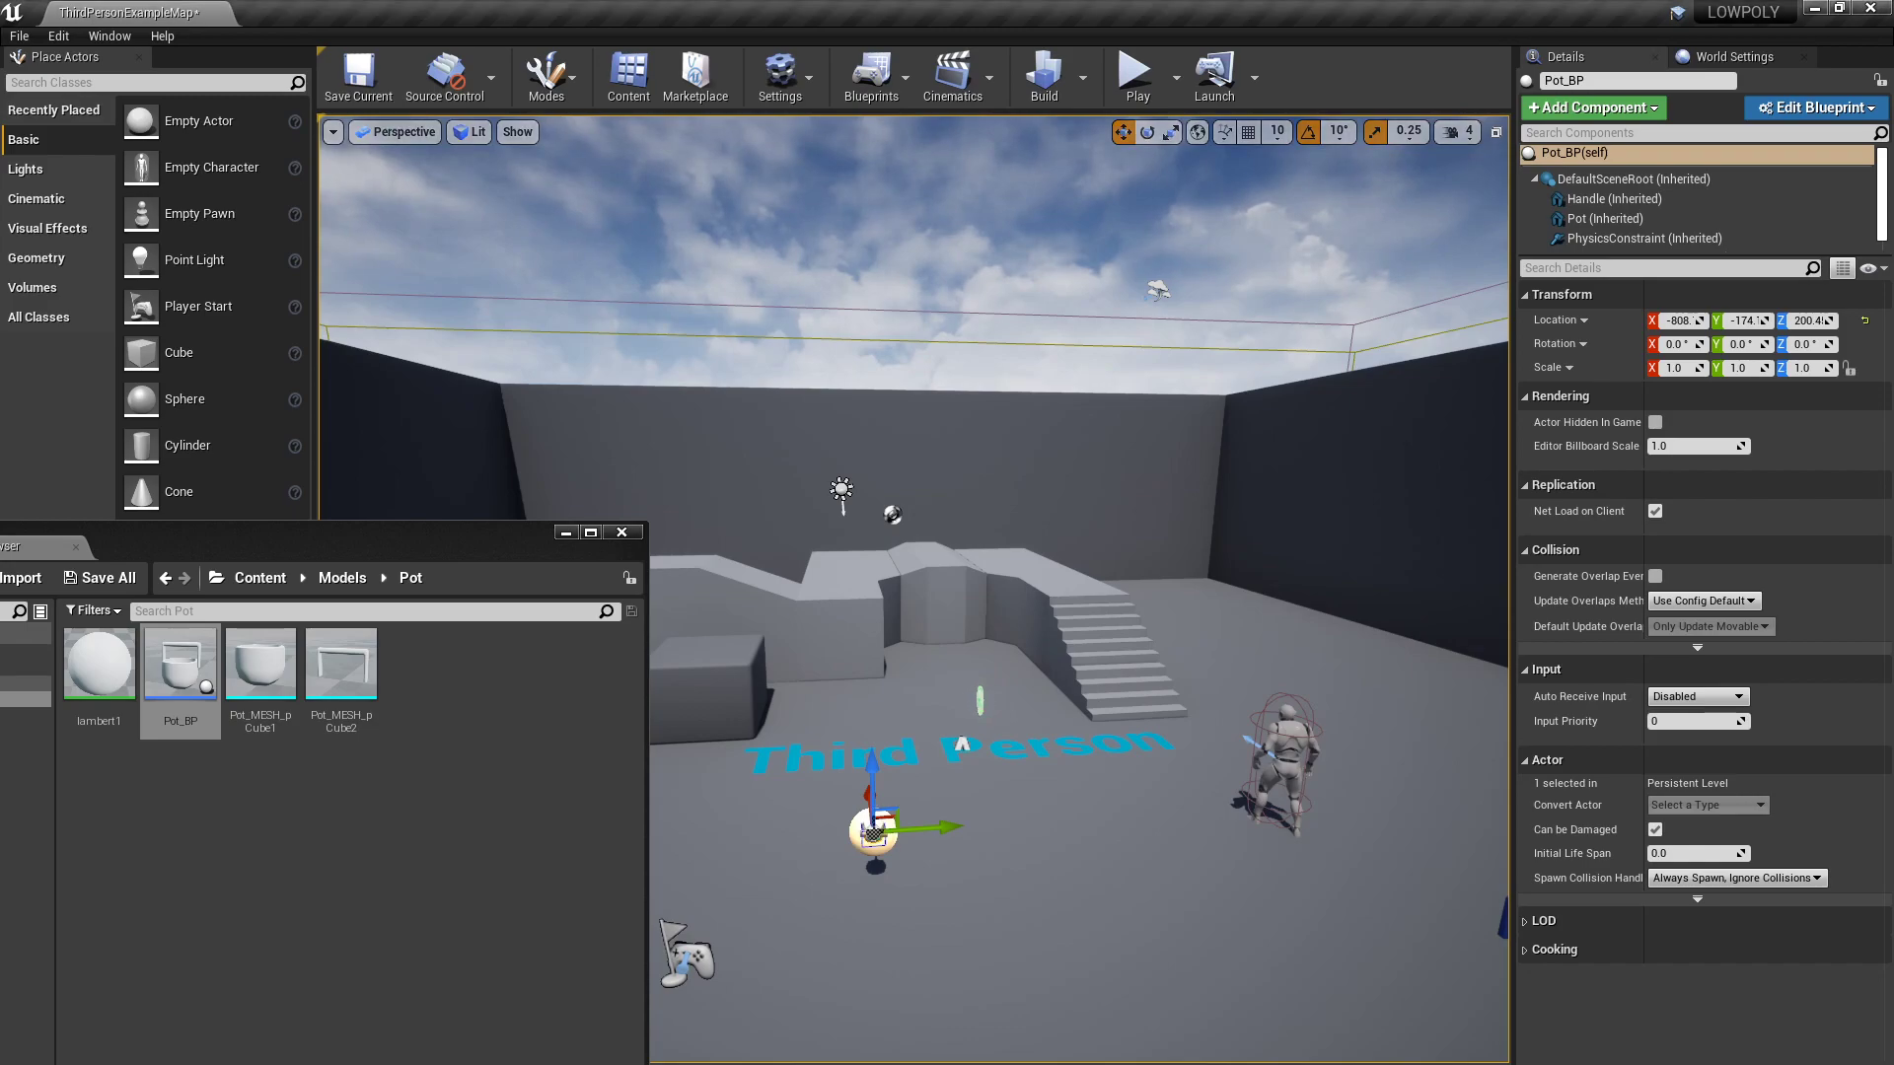
Step: Play the level in a new editor window and run the character to the pot to test its physics
click(1180, 73)
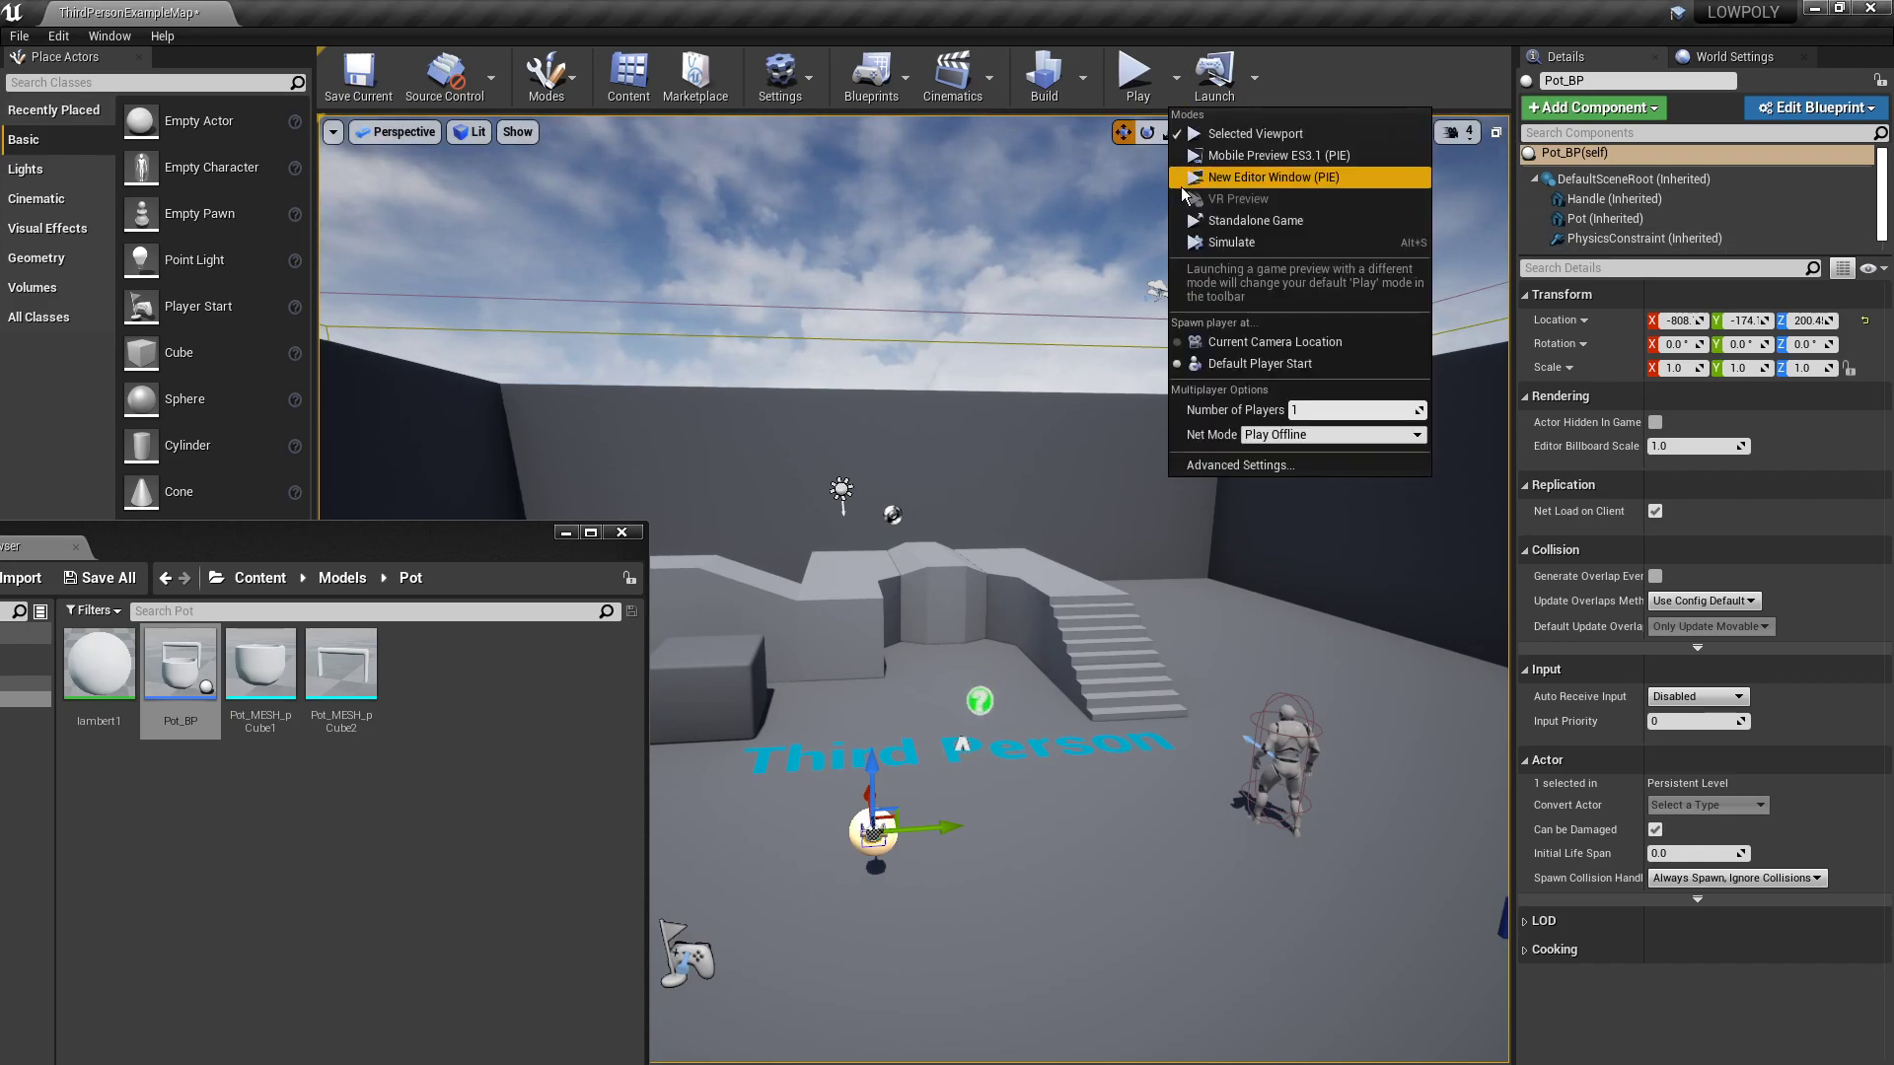
click(1202, 180)
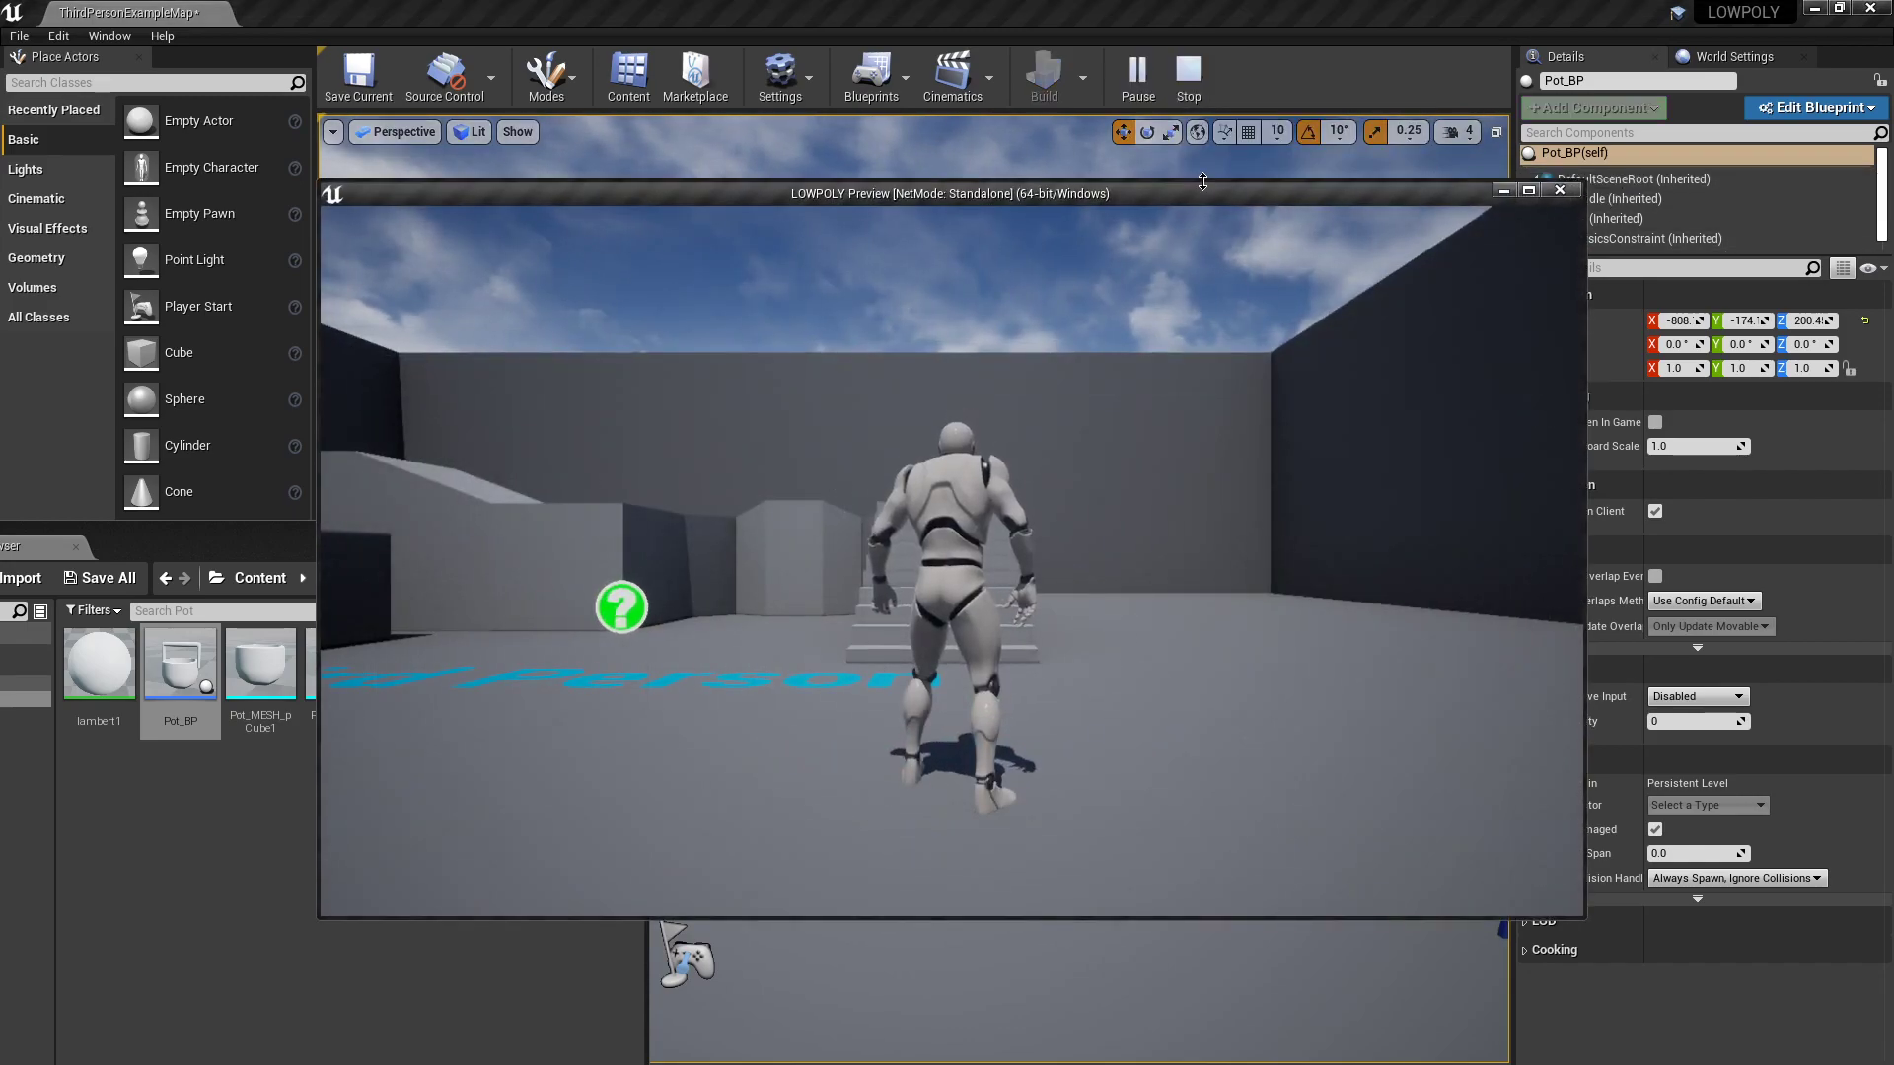
double_click(1202, 184)
click(1203, 181)
key(w)
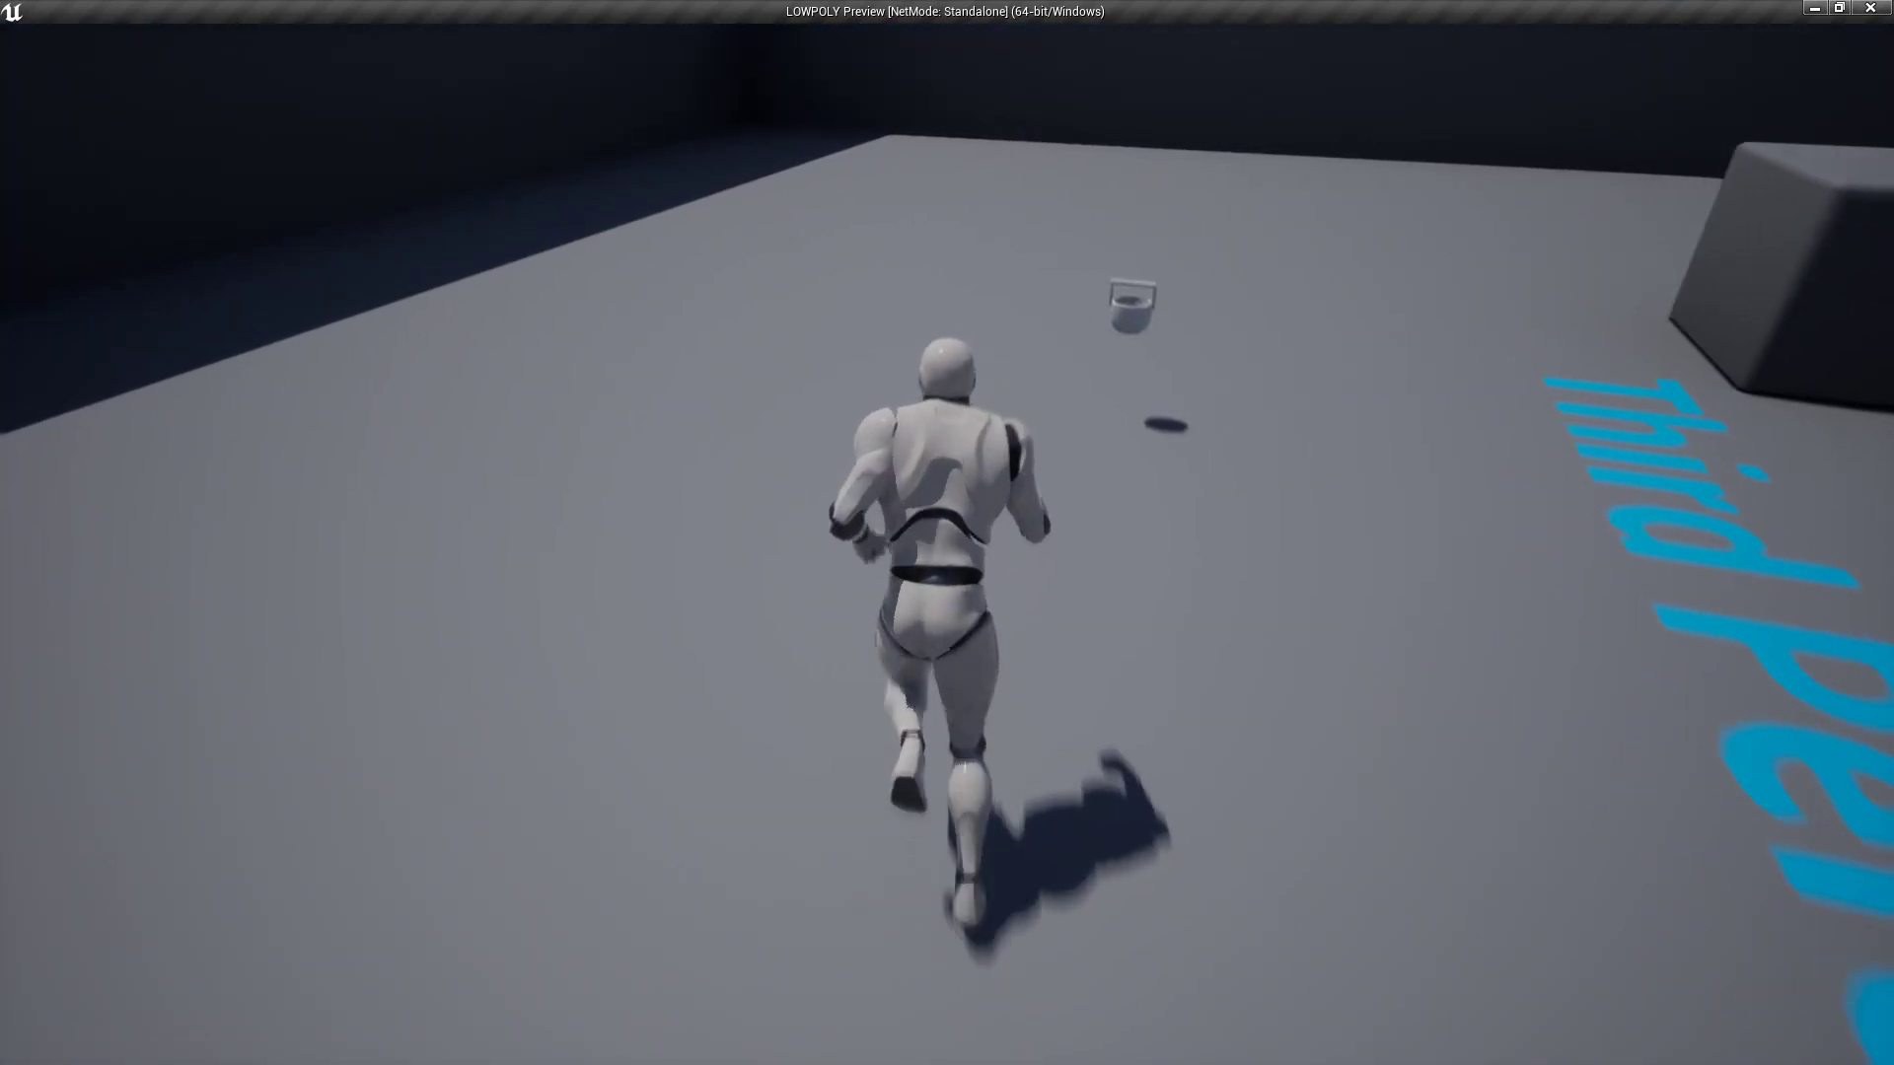
key(a)
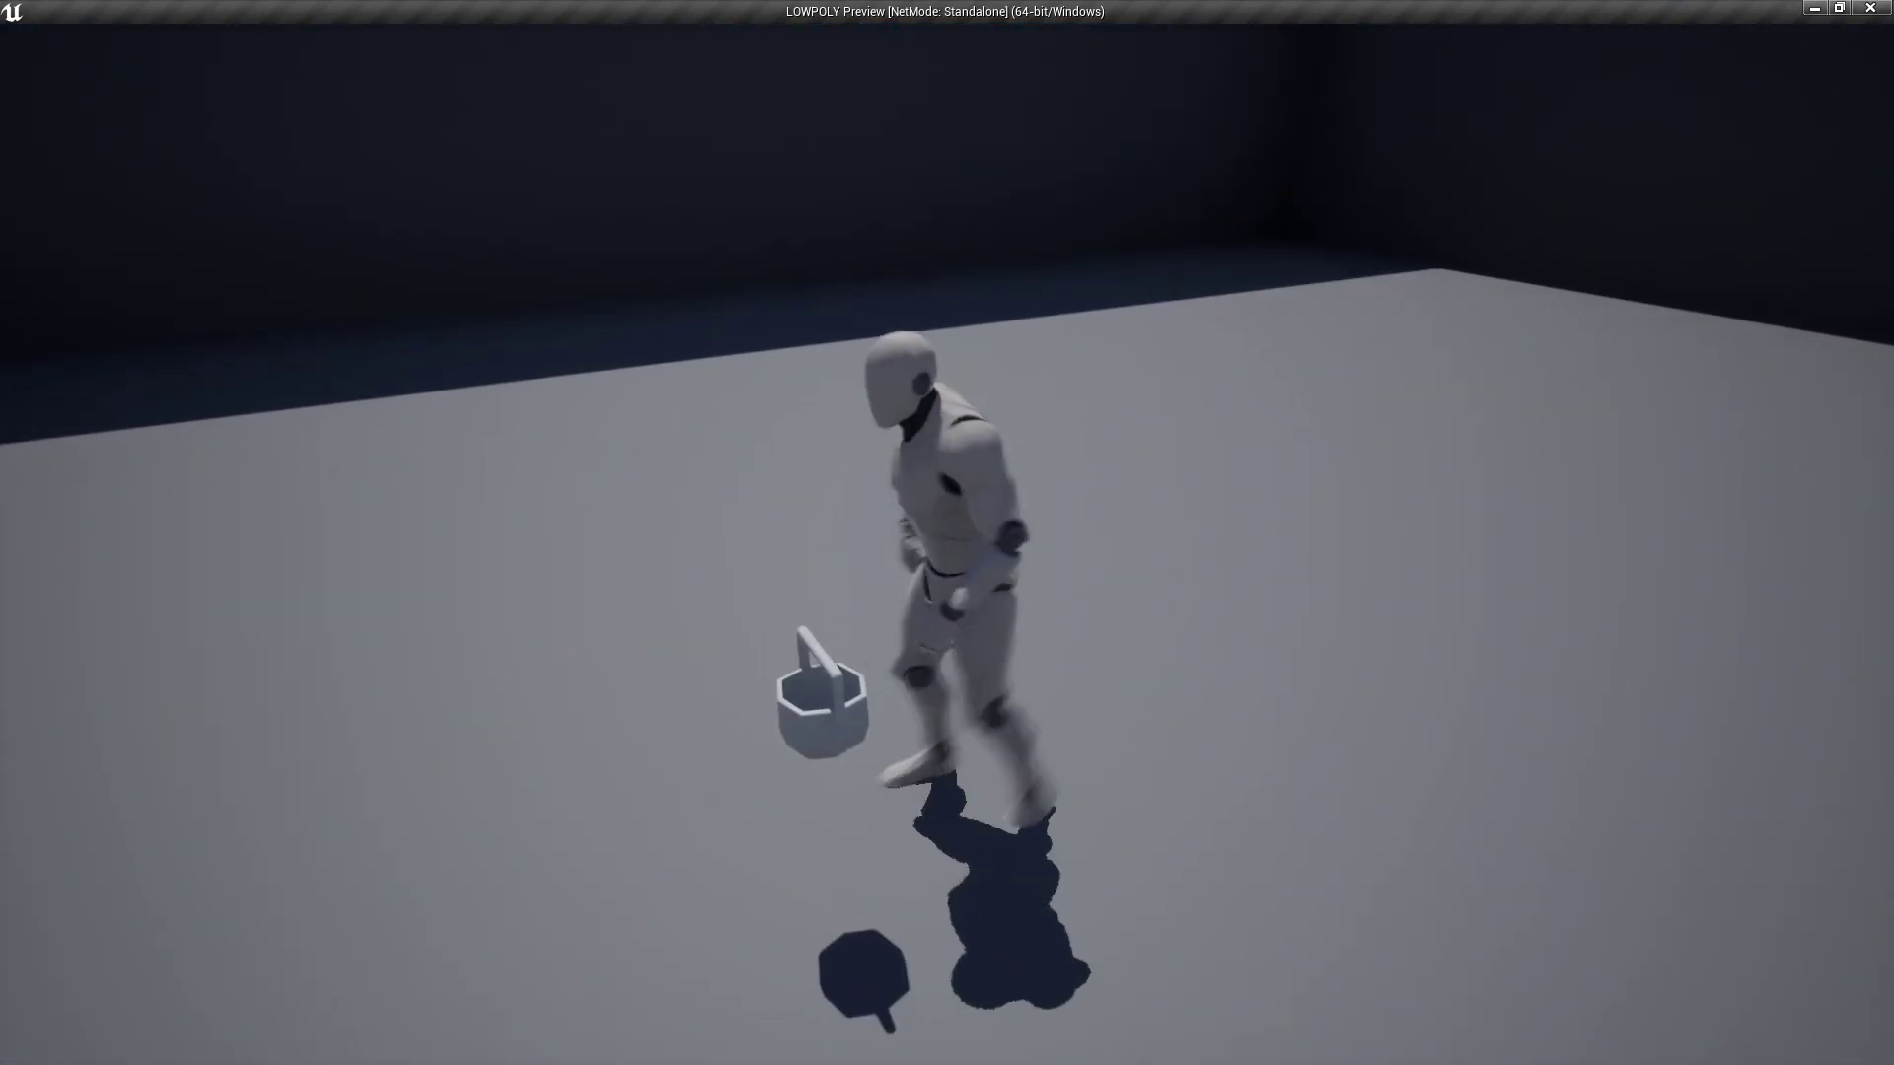
key(s)
key(Escape)
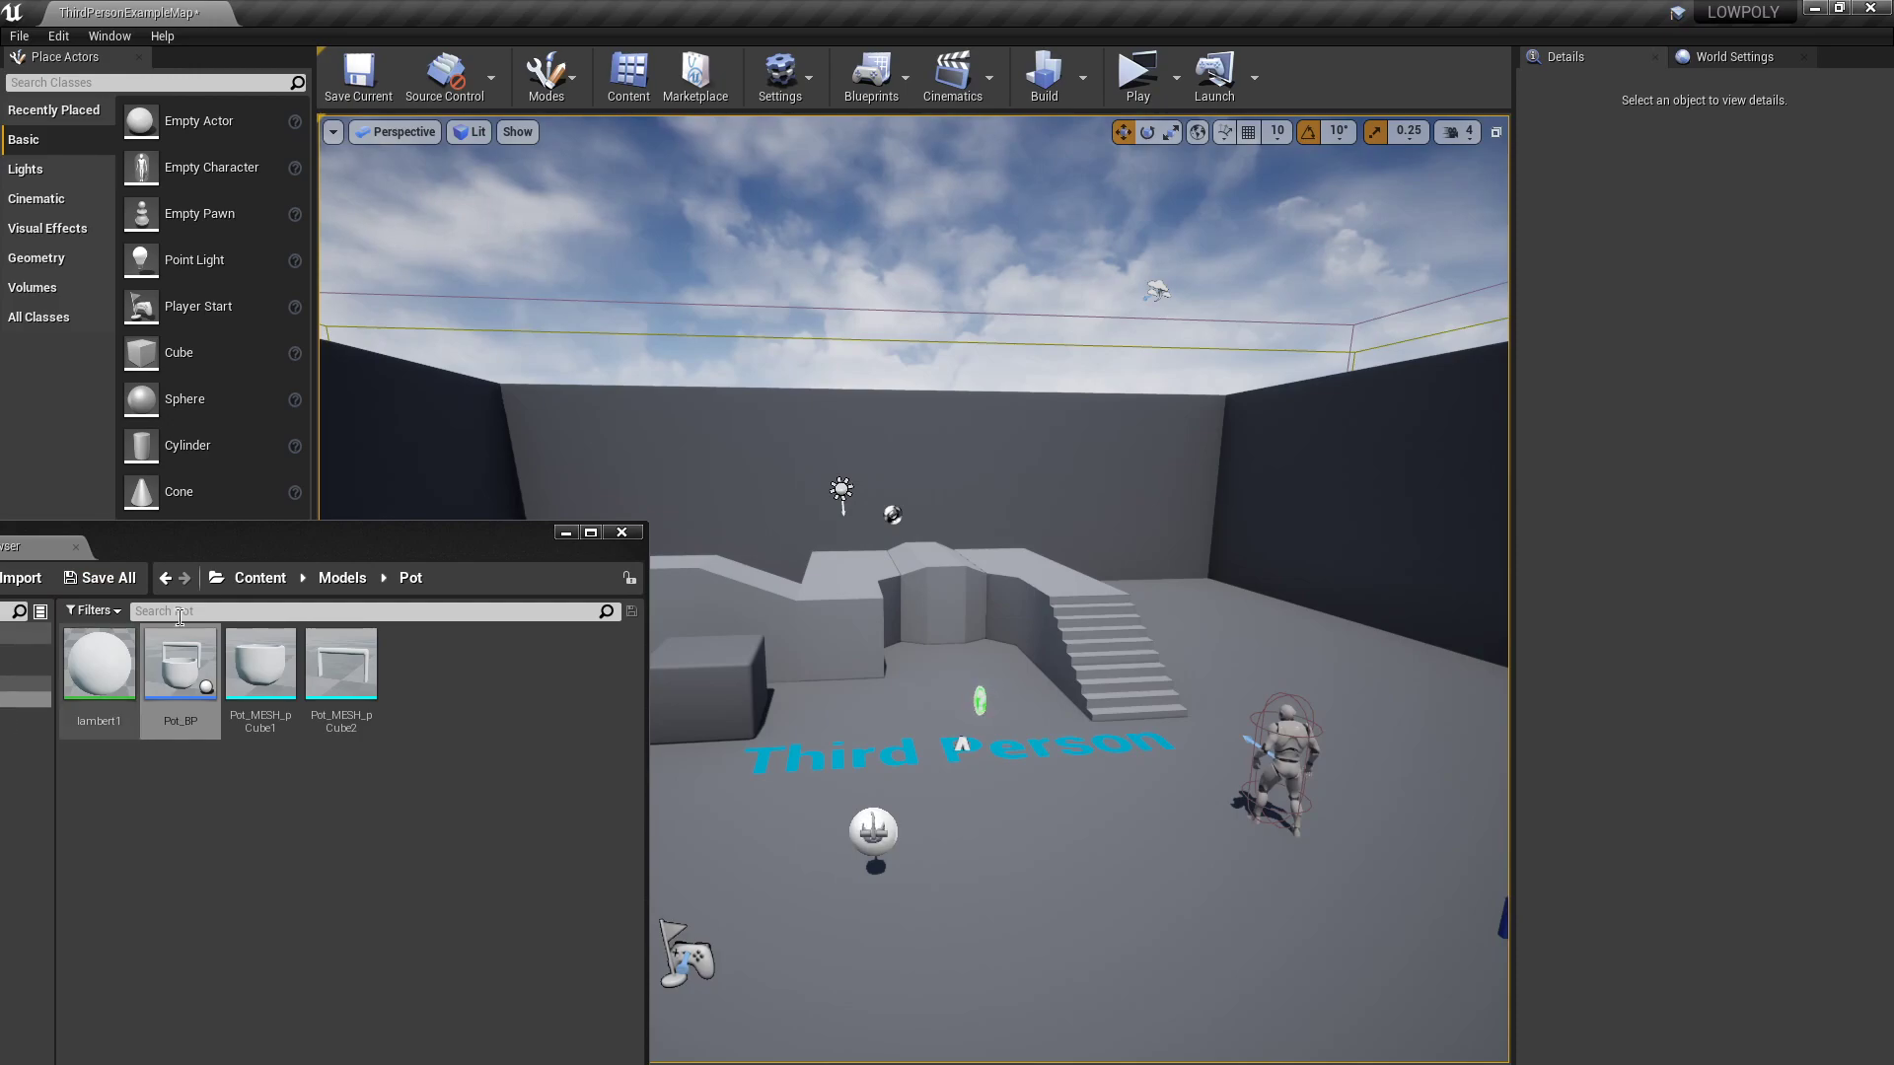
Step: Open the Pot_MESH_pCube1 mesh and set its Auto Convex Collision hull count to 64
drag(235, 549, 347, 395)
double_click(389, 512)
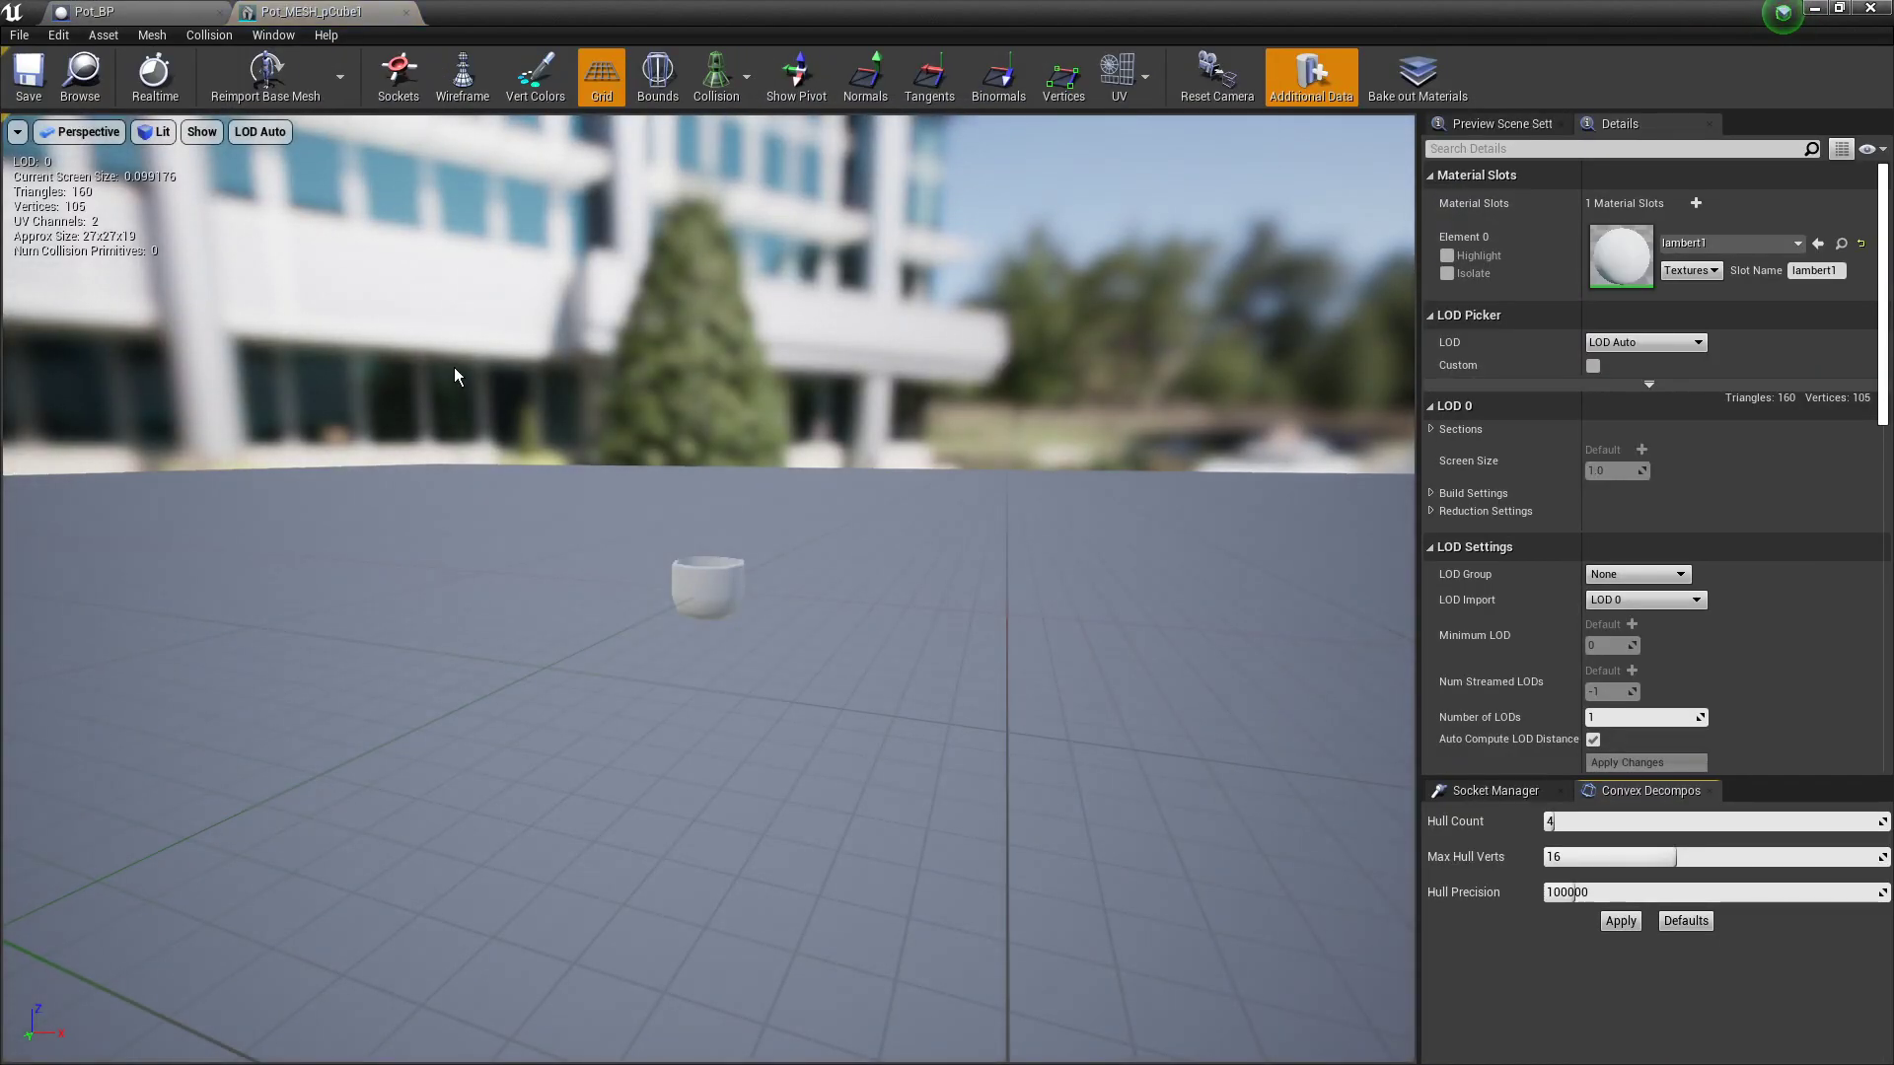
click(209, 35)
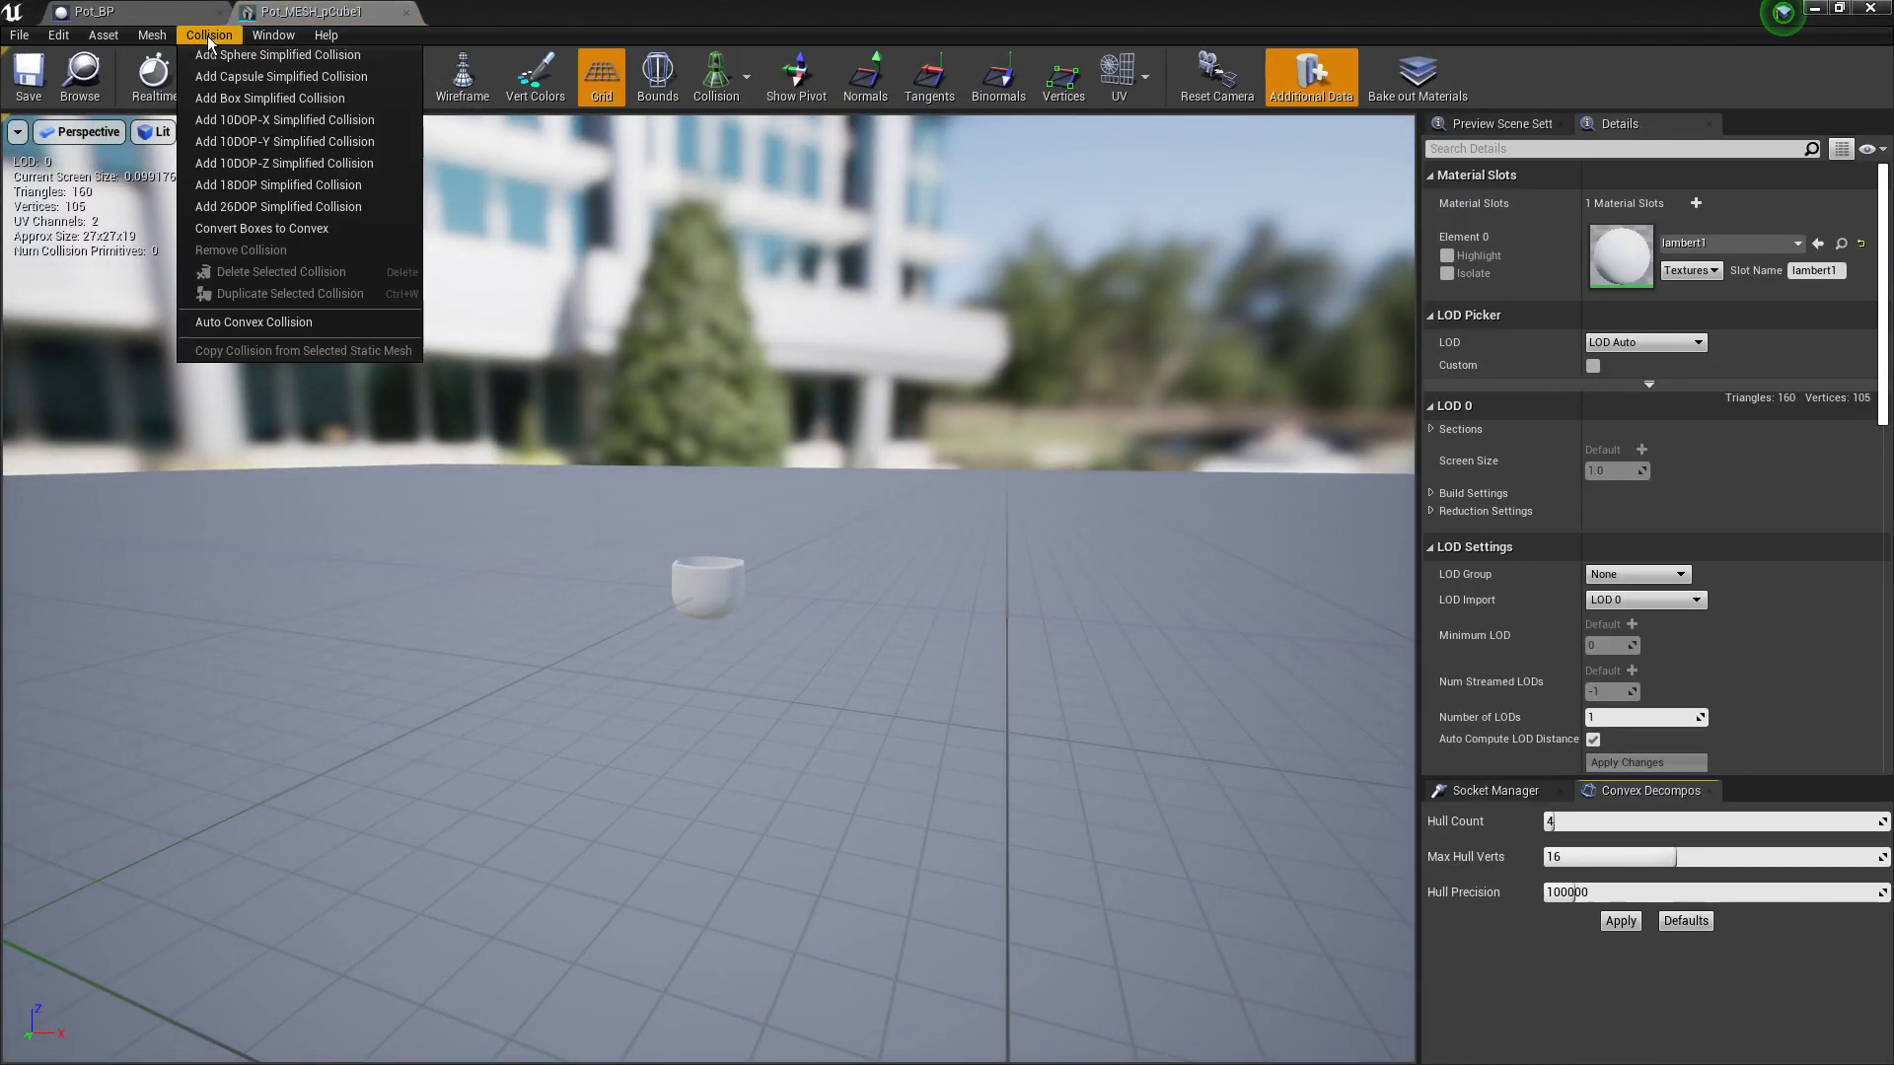
click(229, 323)
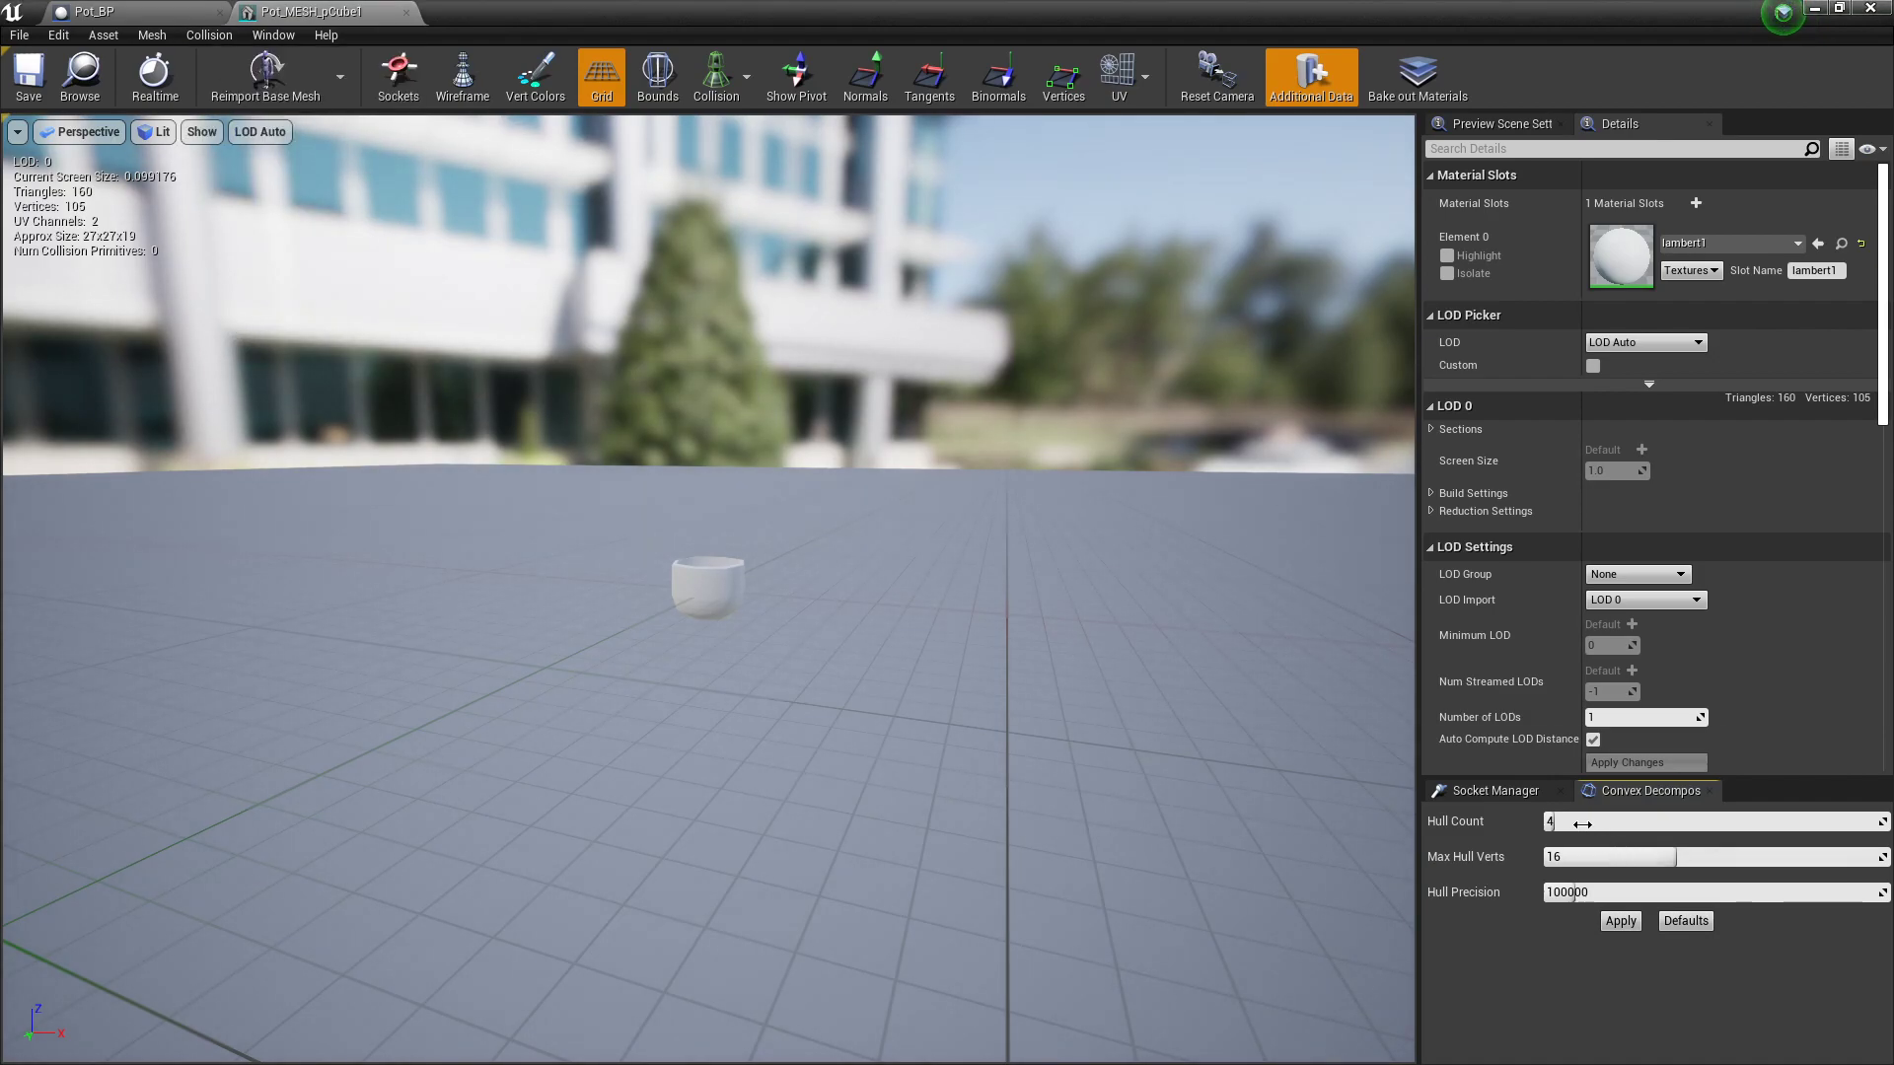
Step: Set the mesh's Collision Complexity to Project Default, generate the convex collision with Max Hull Verts 32, and save the mesh
scroll(1807, 583, down, 6)
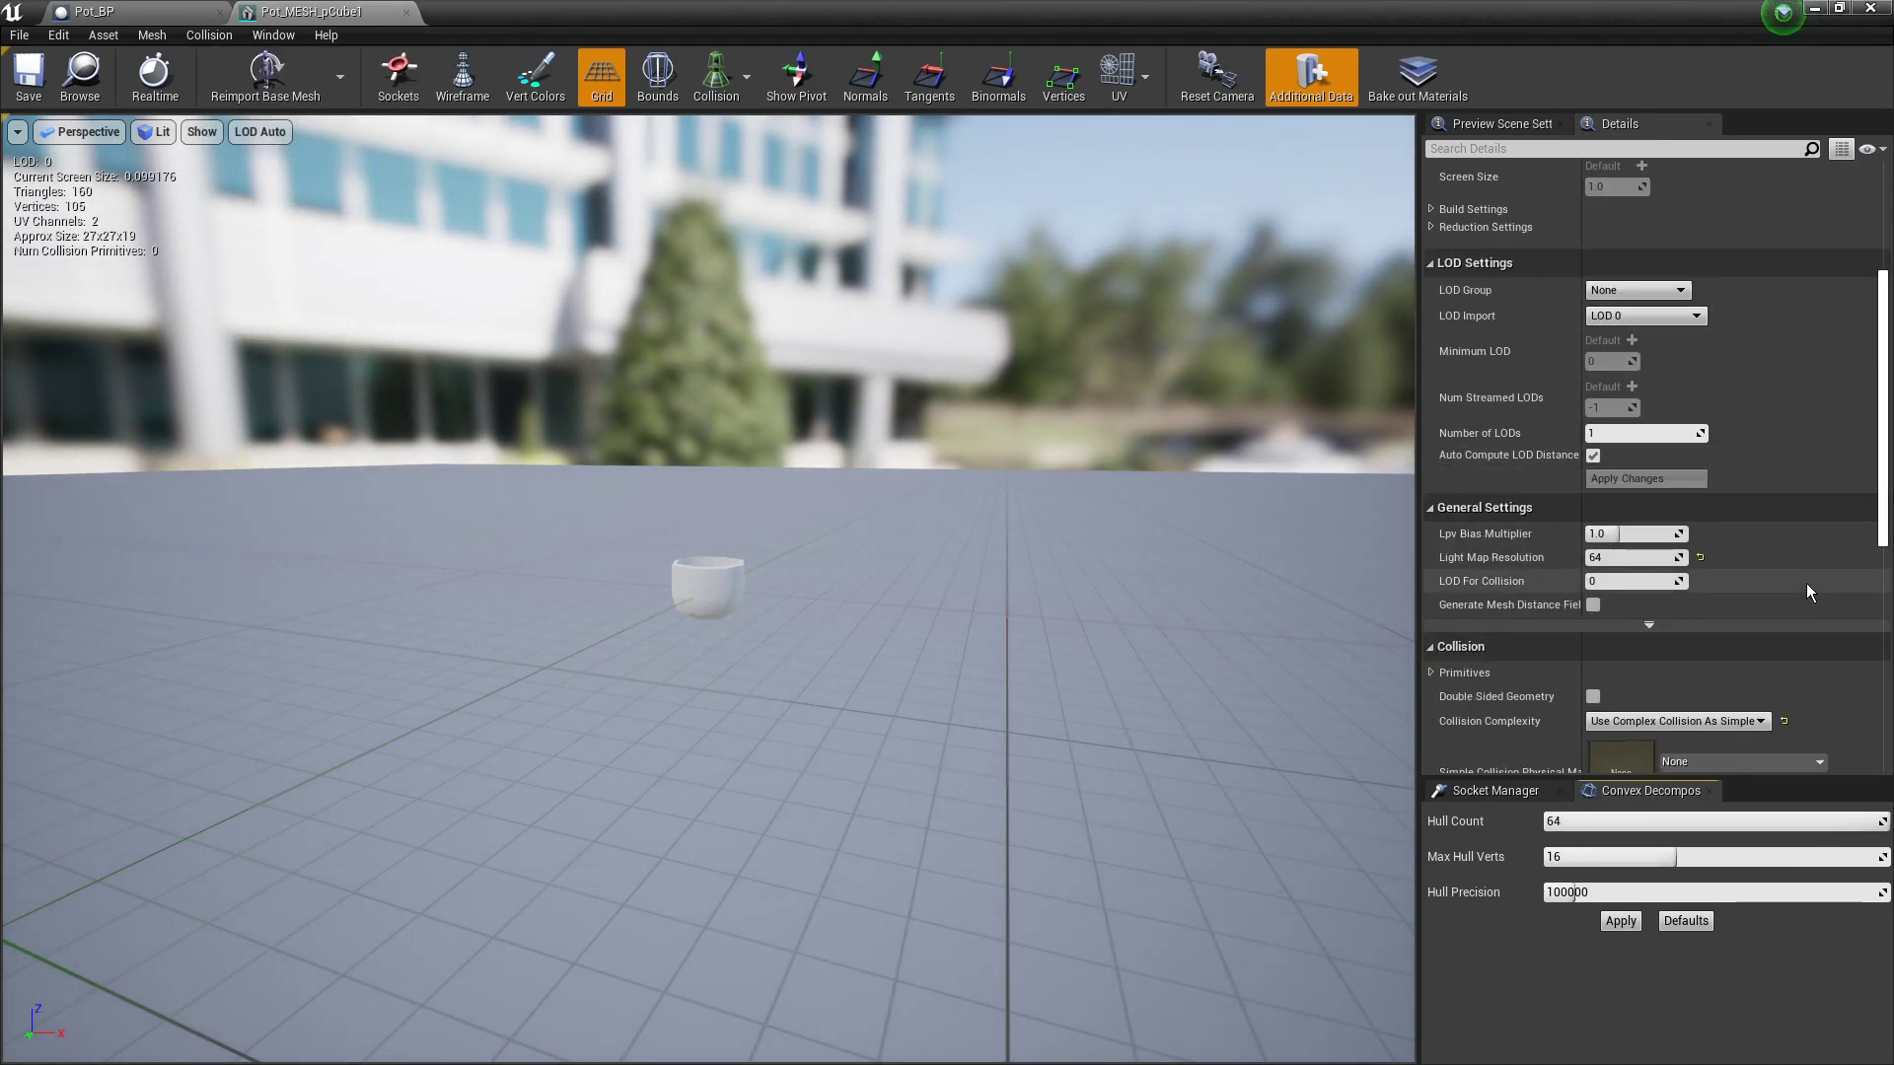
scroll(1808, 591, down, 2)
click(1657, 563)
click(1686, 600)
drag(1592, 856, 1886, 856)
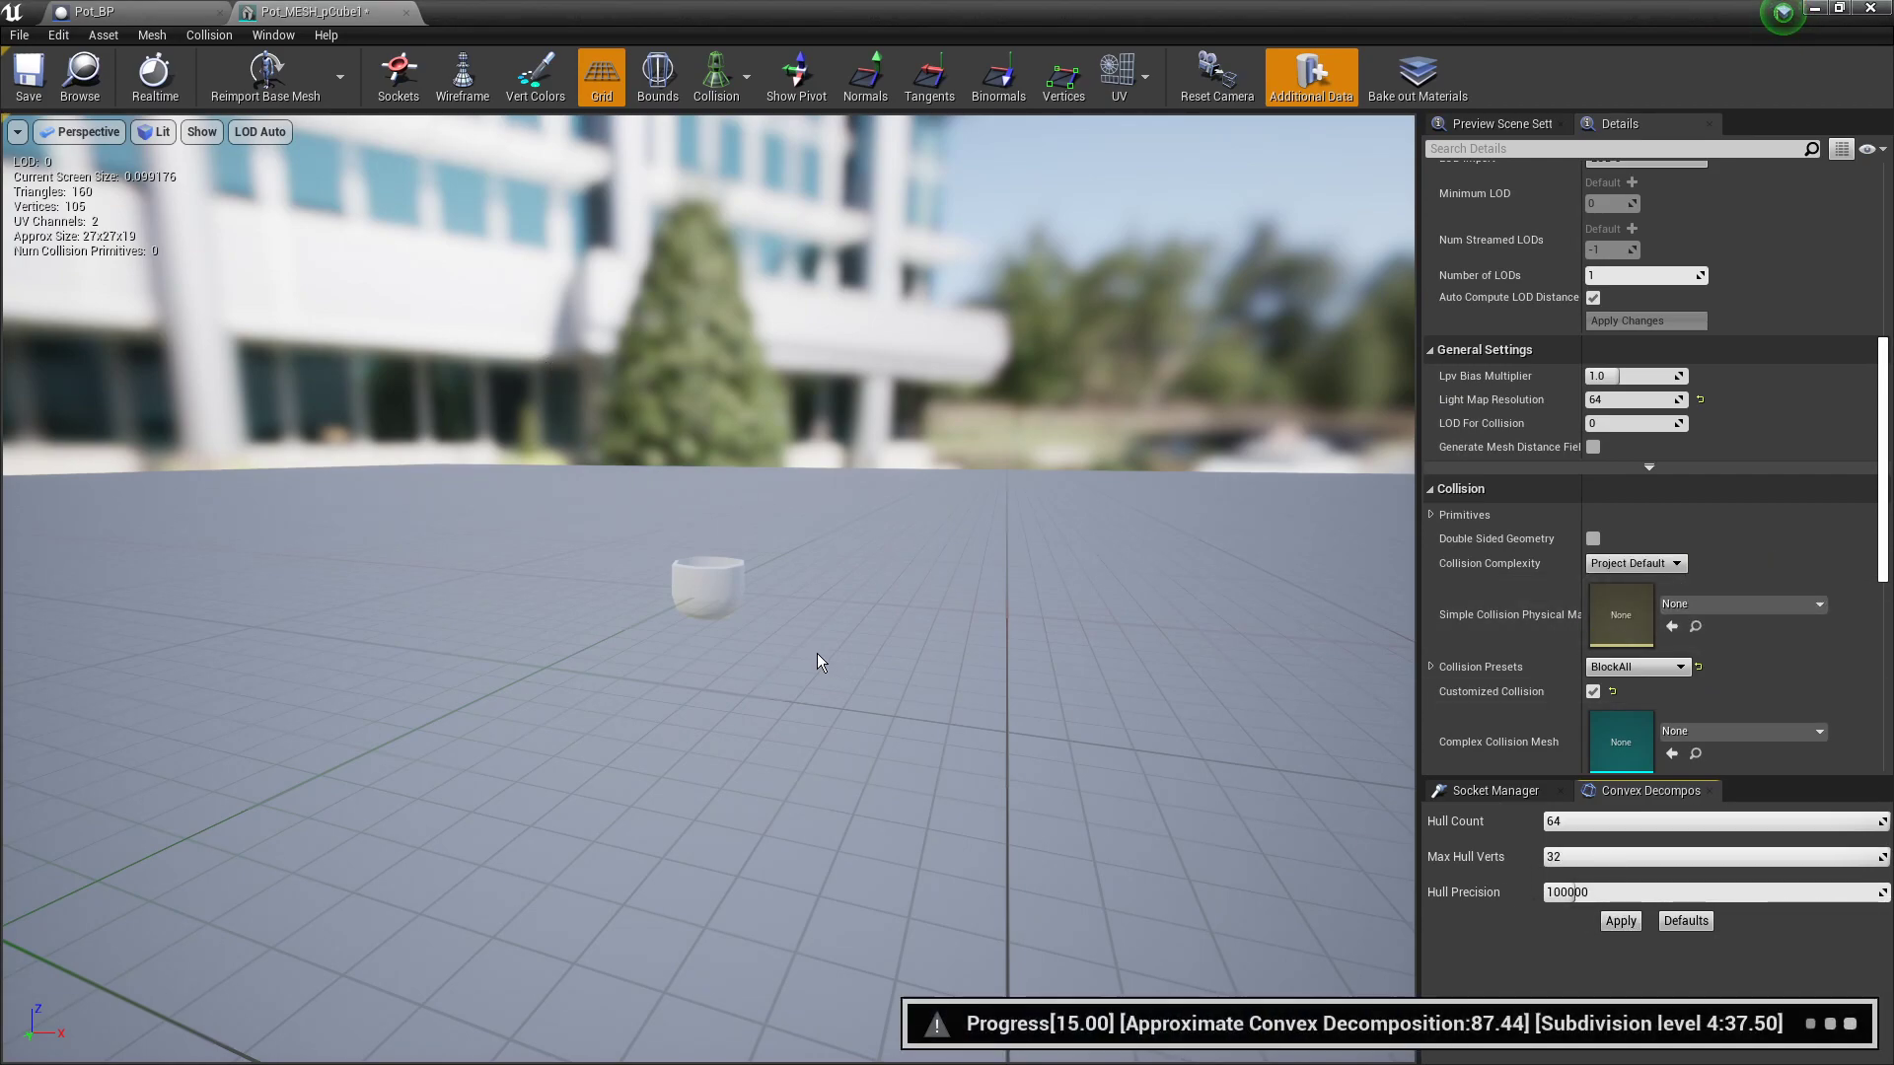
click(27, 75)
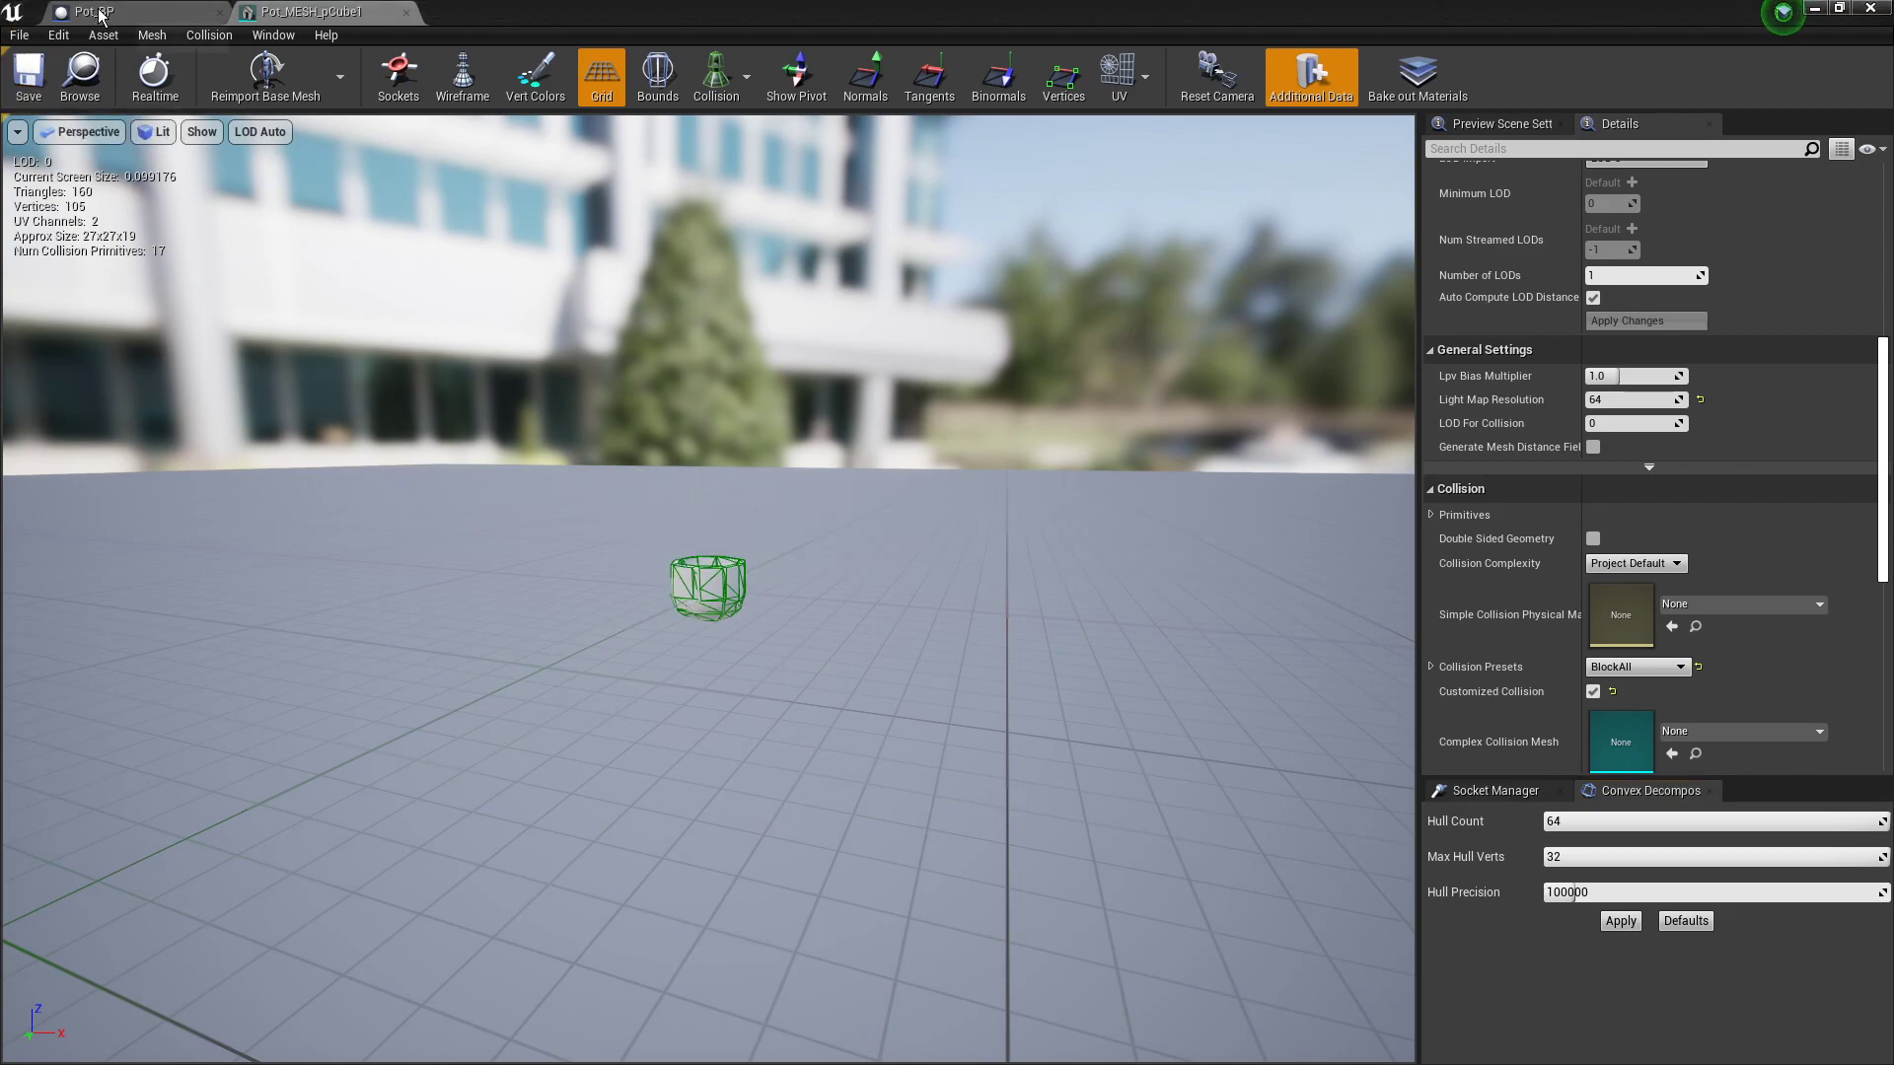
Step: Play-test the level from the Pot_BP blueprint, running the character into the pot from different directions
click(94, 10)
click(1016, 75)
key(super+Up)
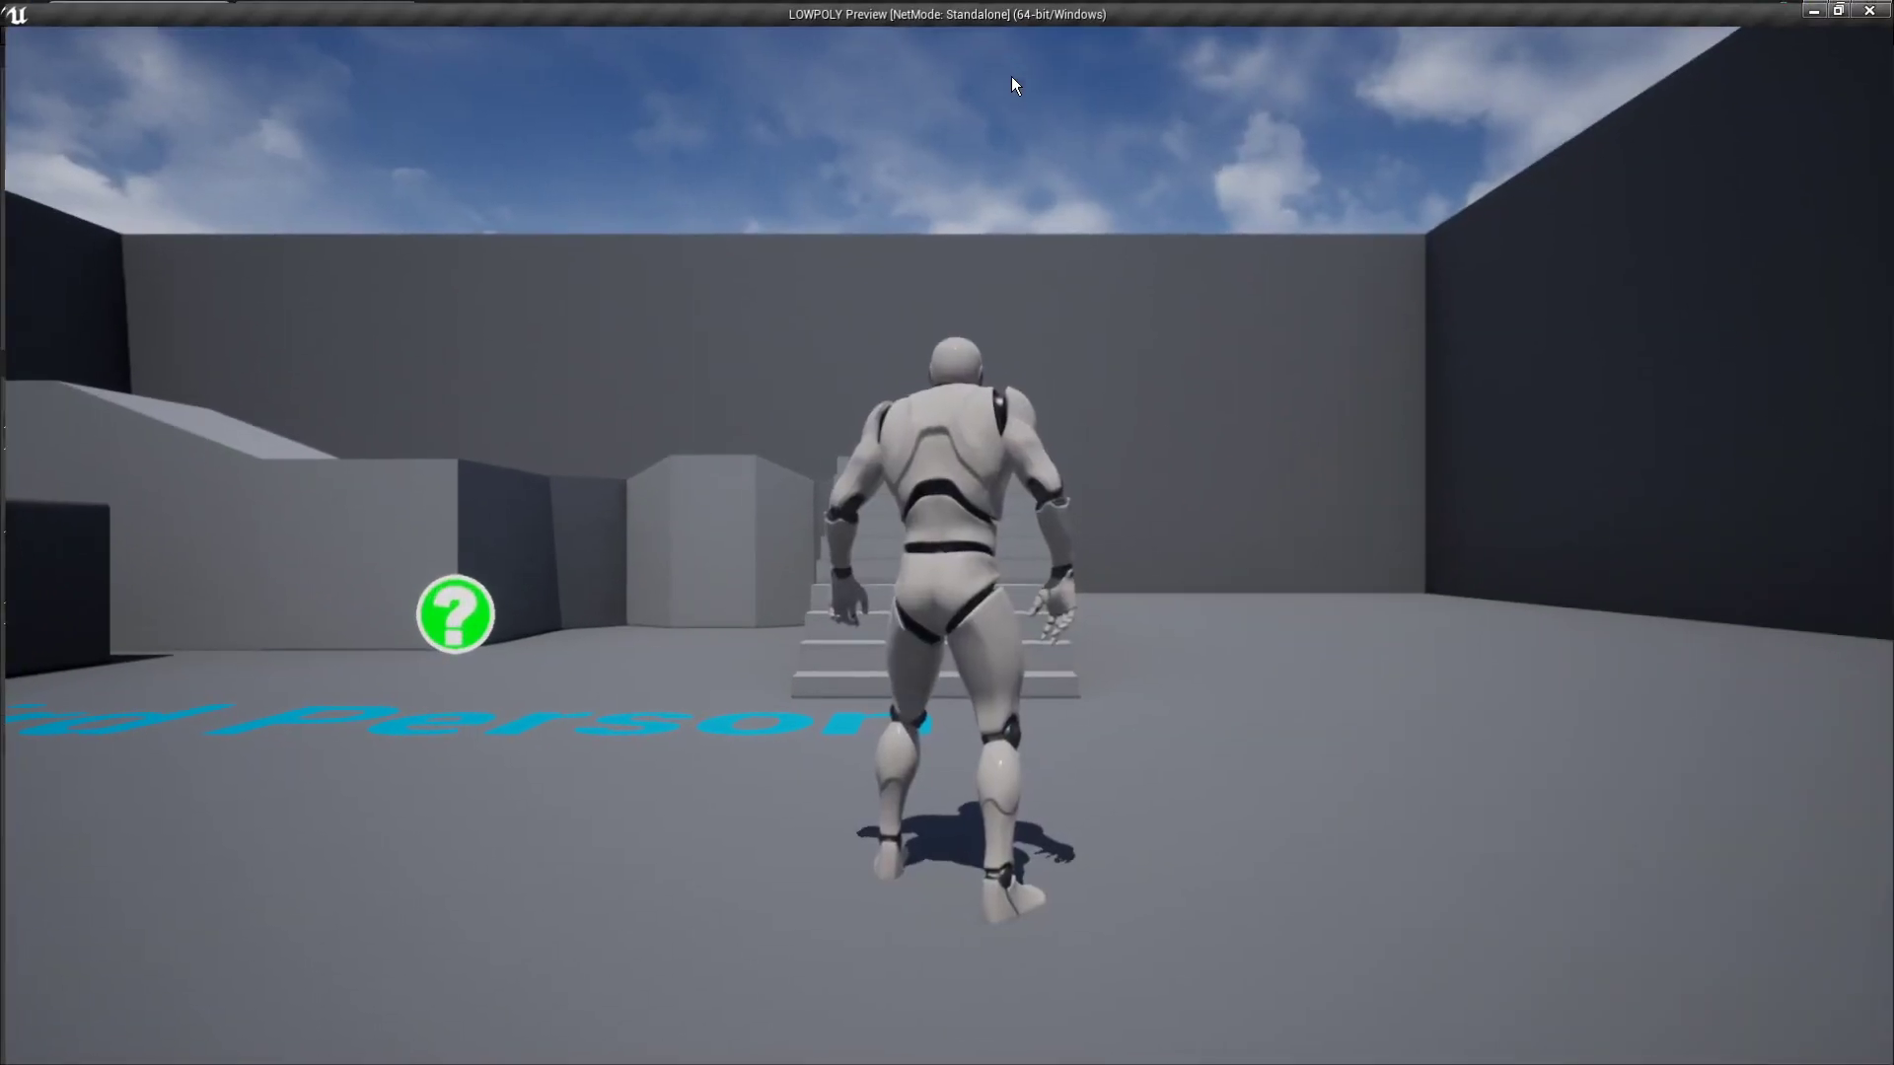
click(868, 231)
key(w)
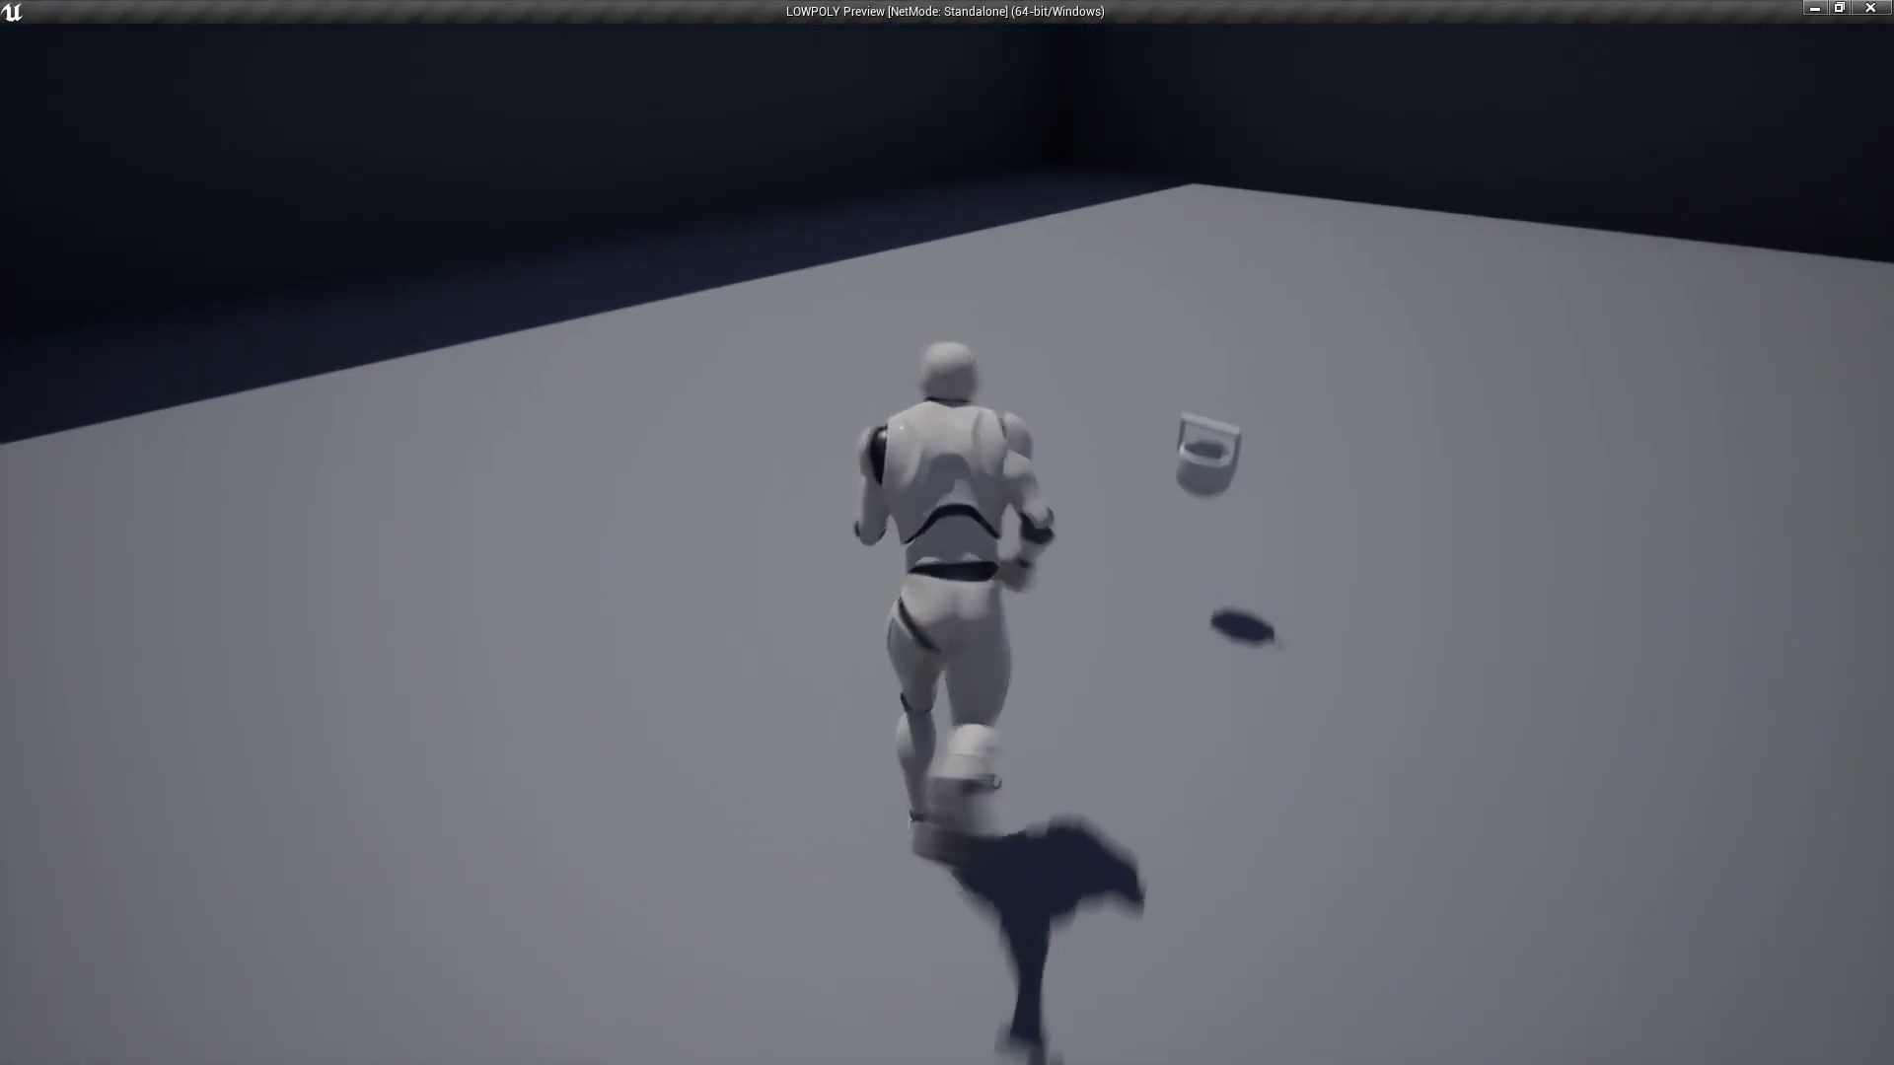
key(a)
key(d)
key(a)
key(d)
key(d)
key(a)
key(Escape)
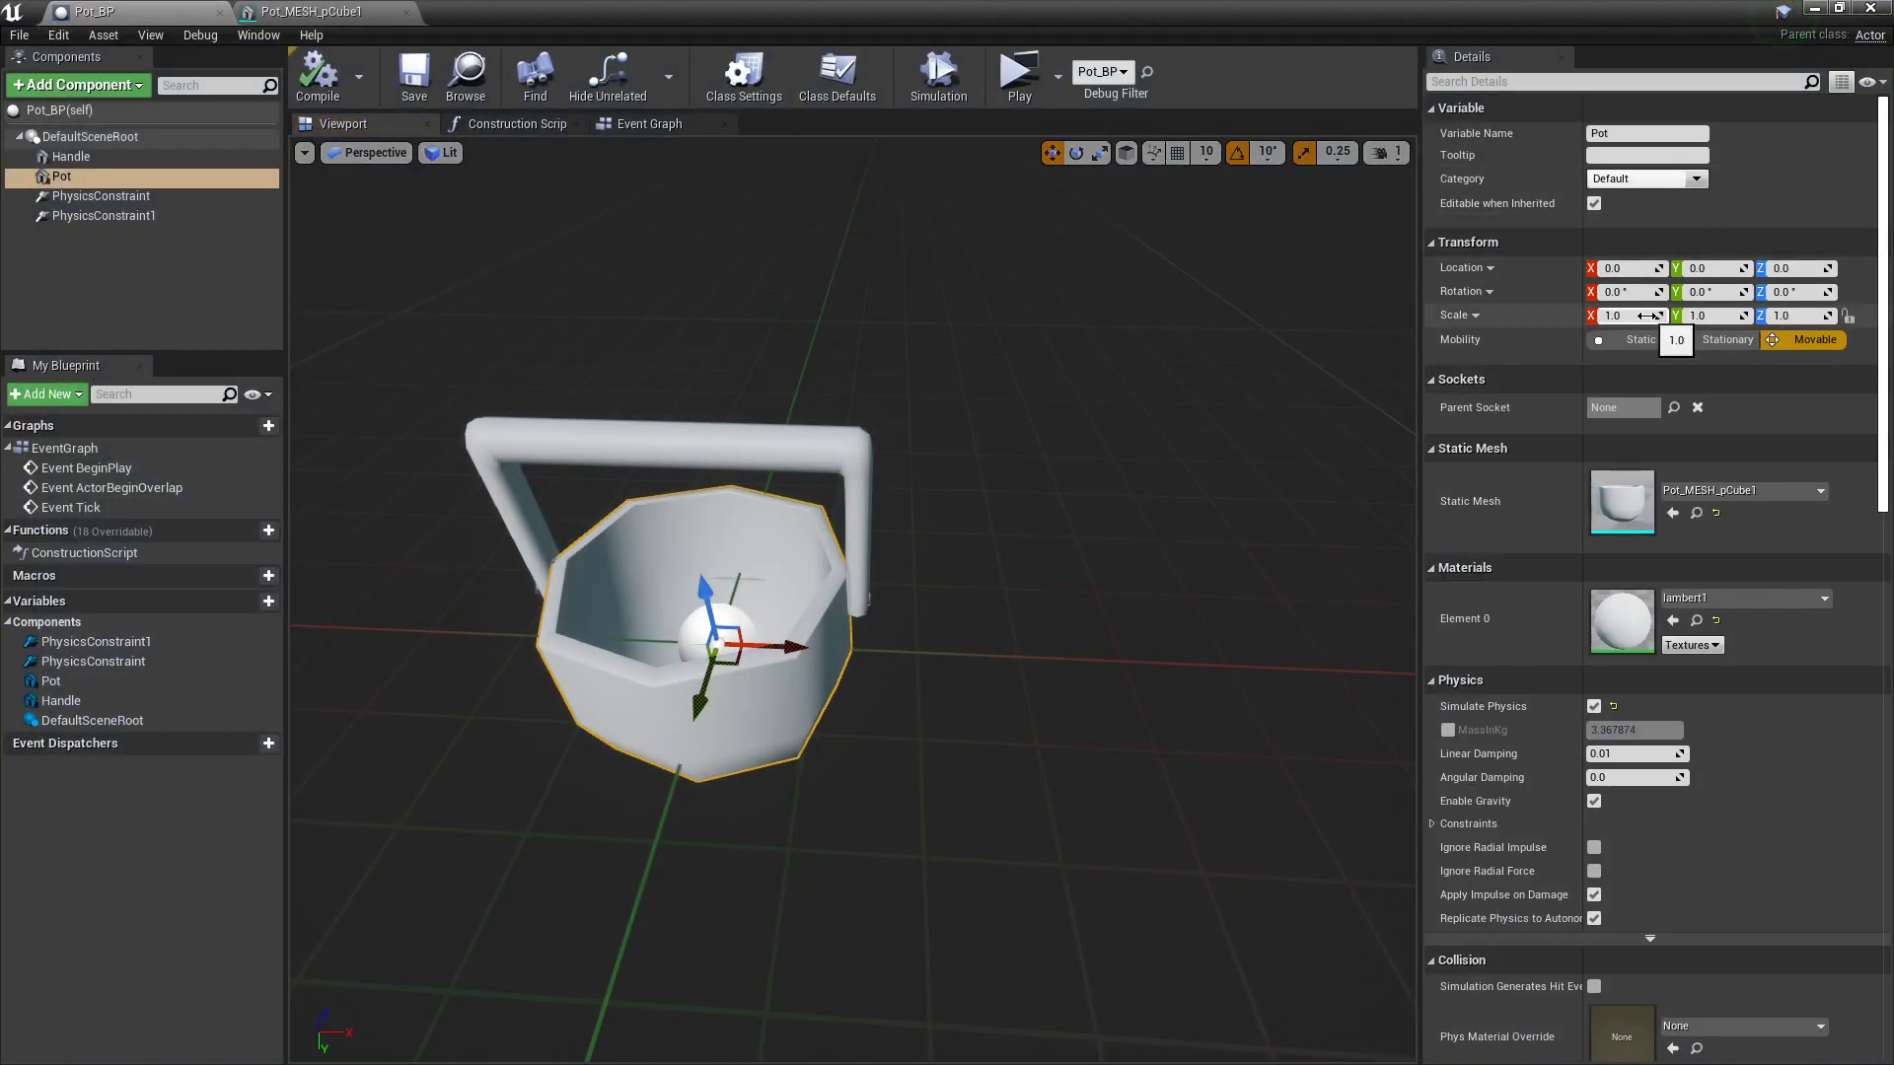
Step: Scale DefaultSceneRoot uniformly to 5.0 to enlarge the whole pot
click(89, 137)
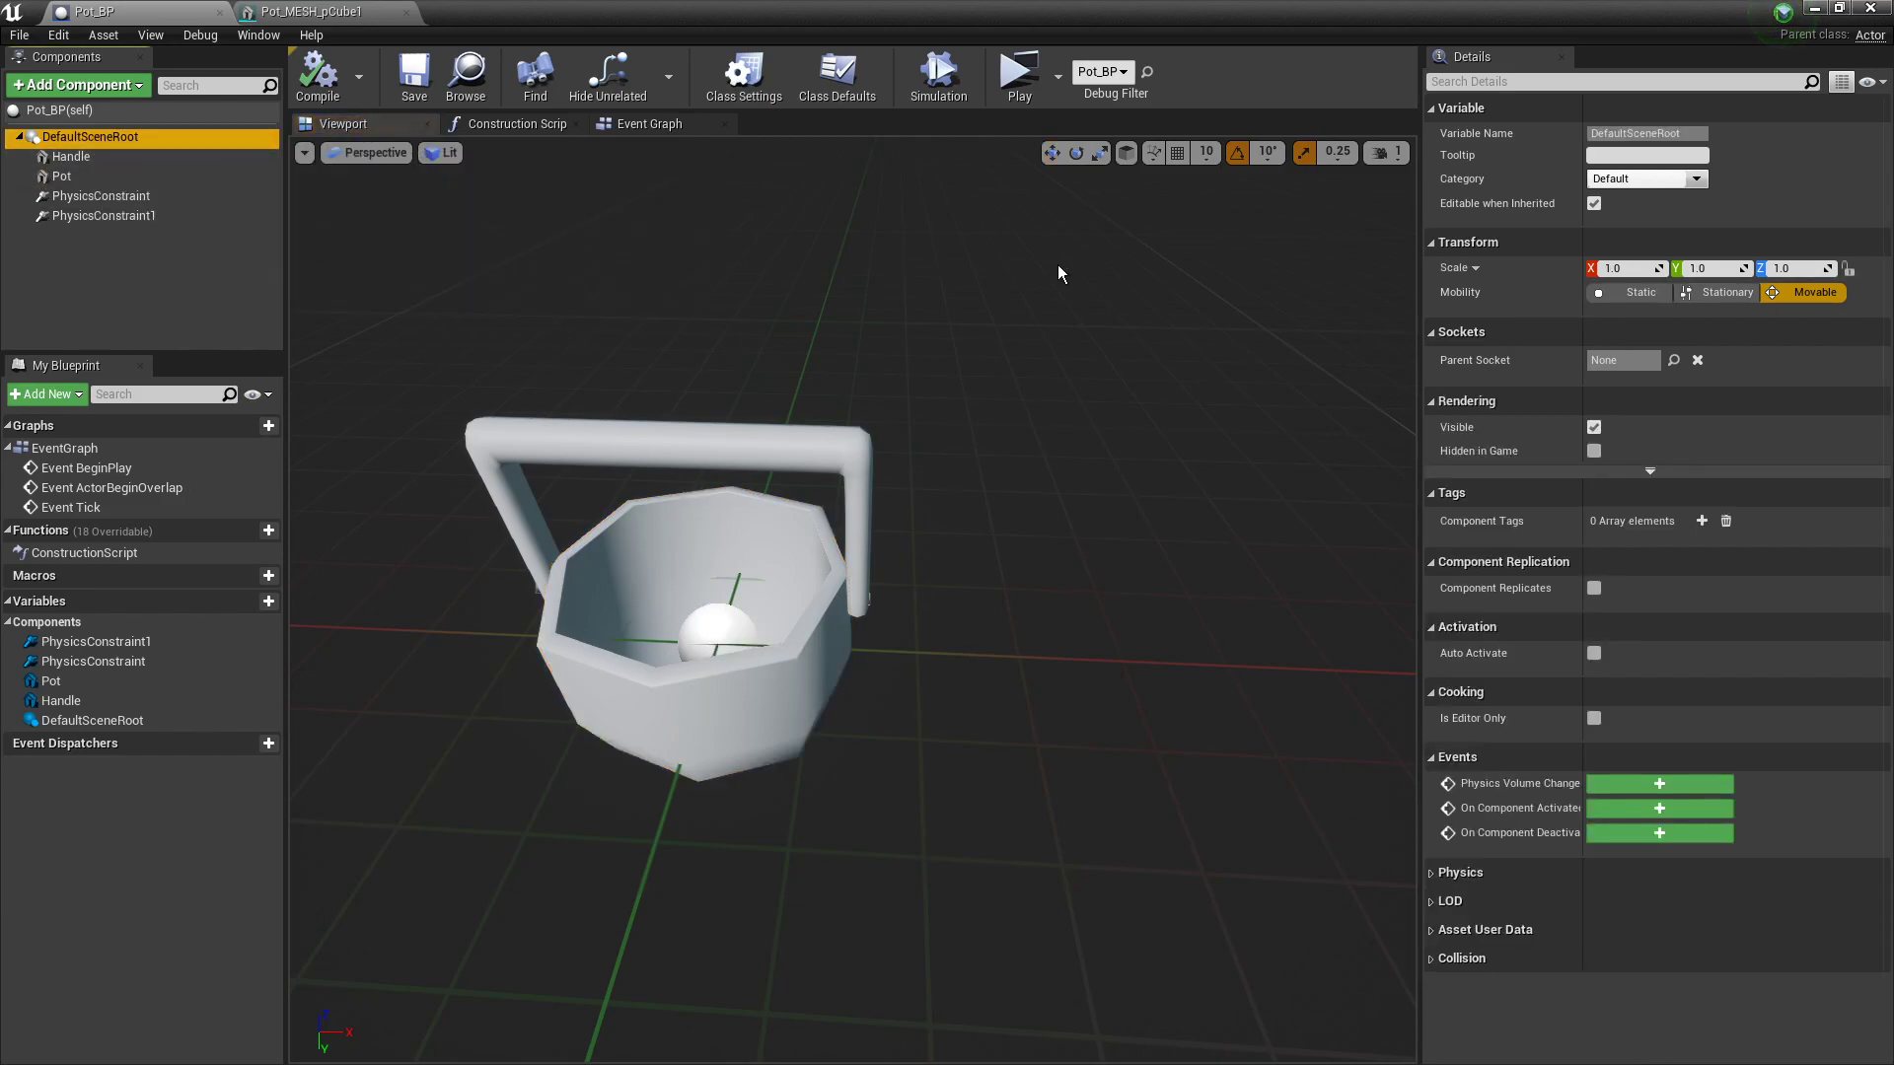
click(1619, 267)
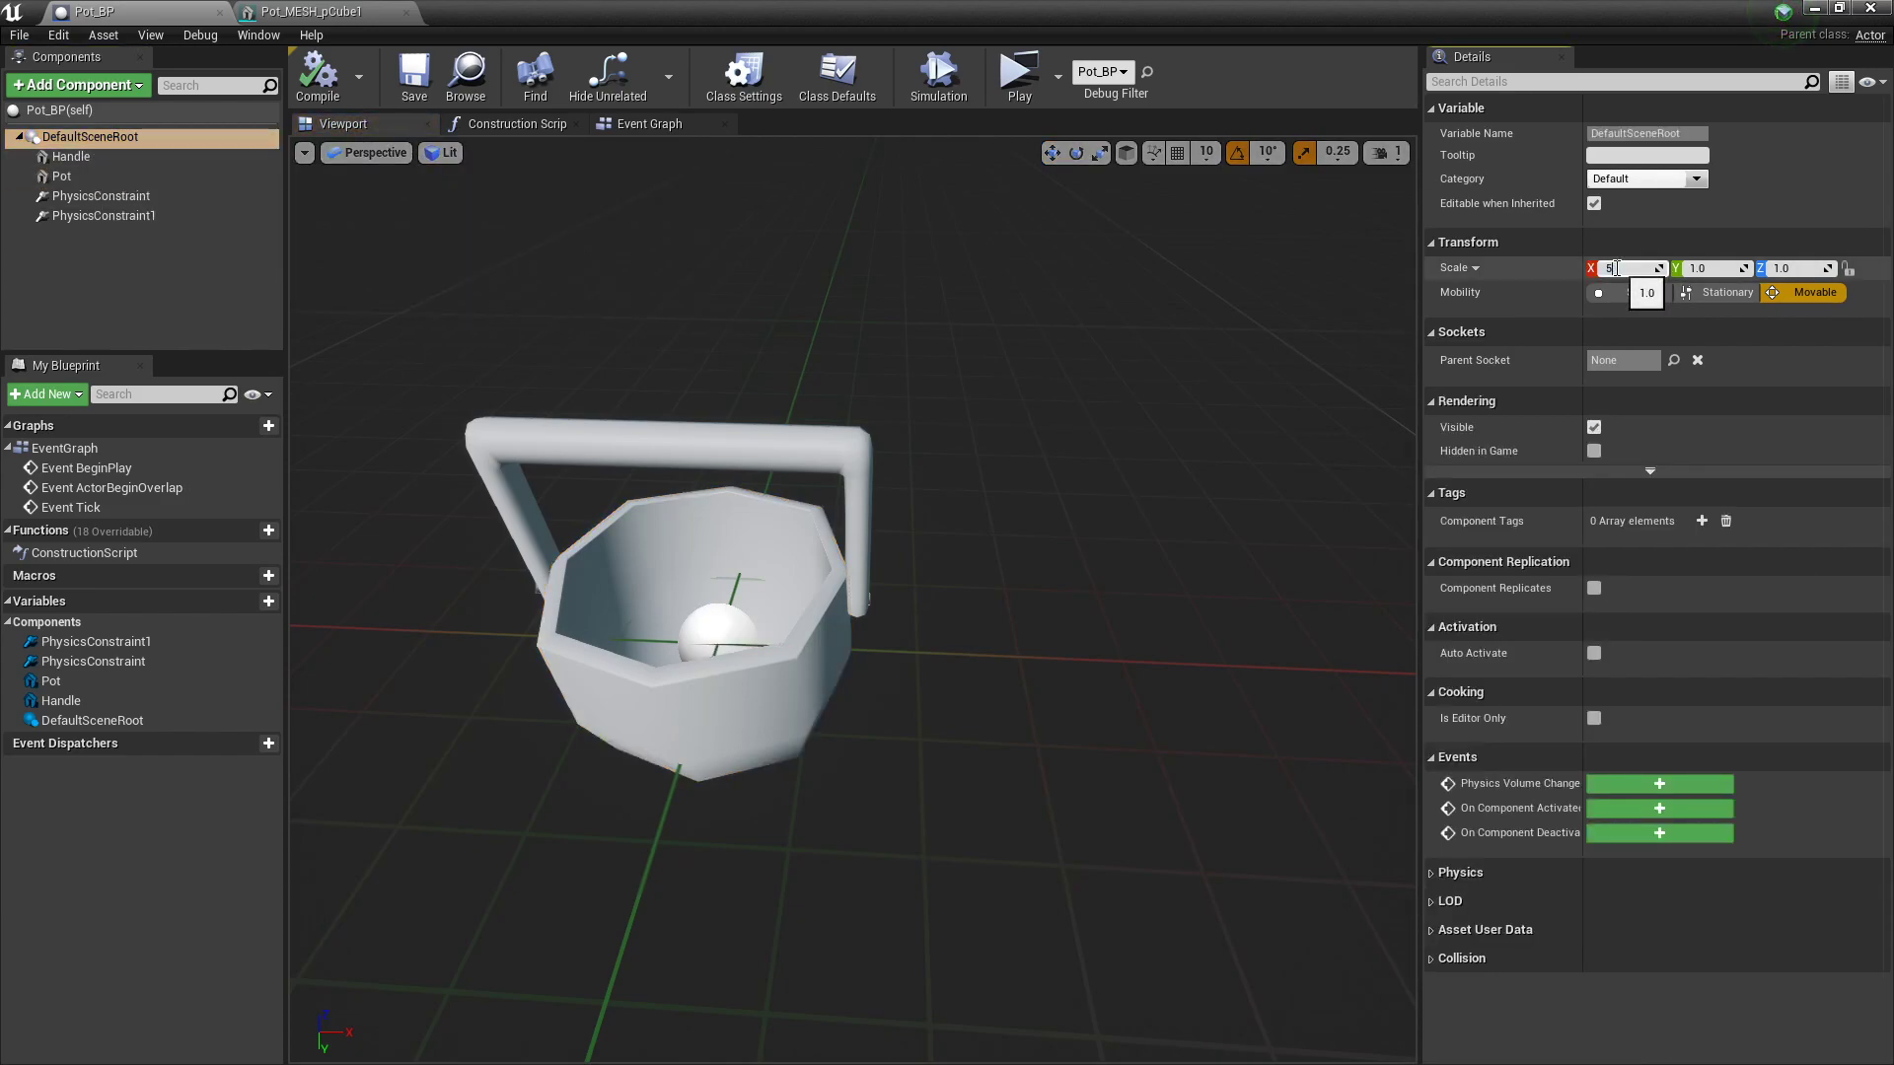
text(5)
key(Return)
right_drag(1207, 546, 1021, 348)
key(s)
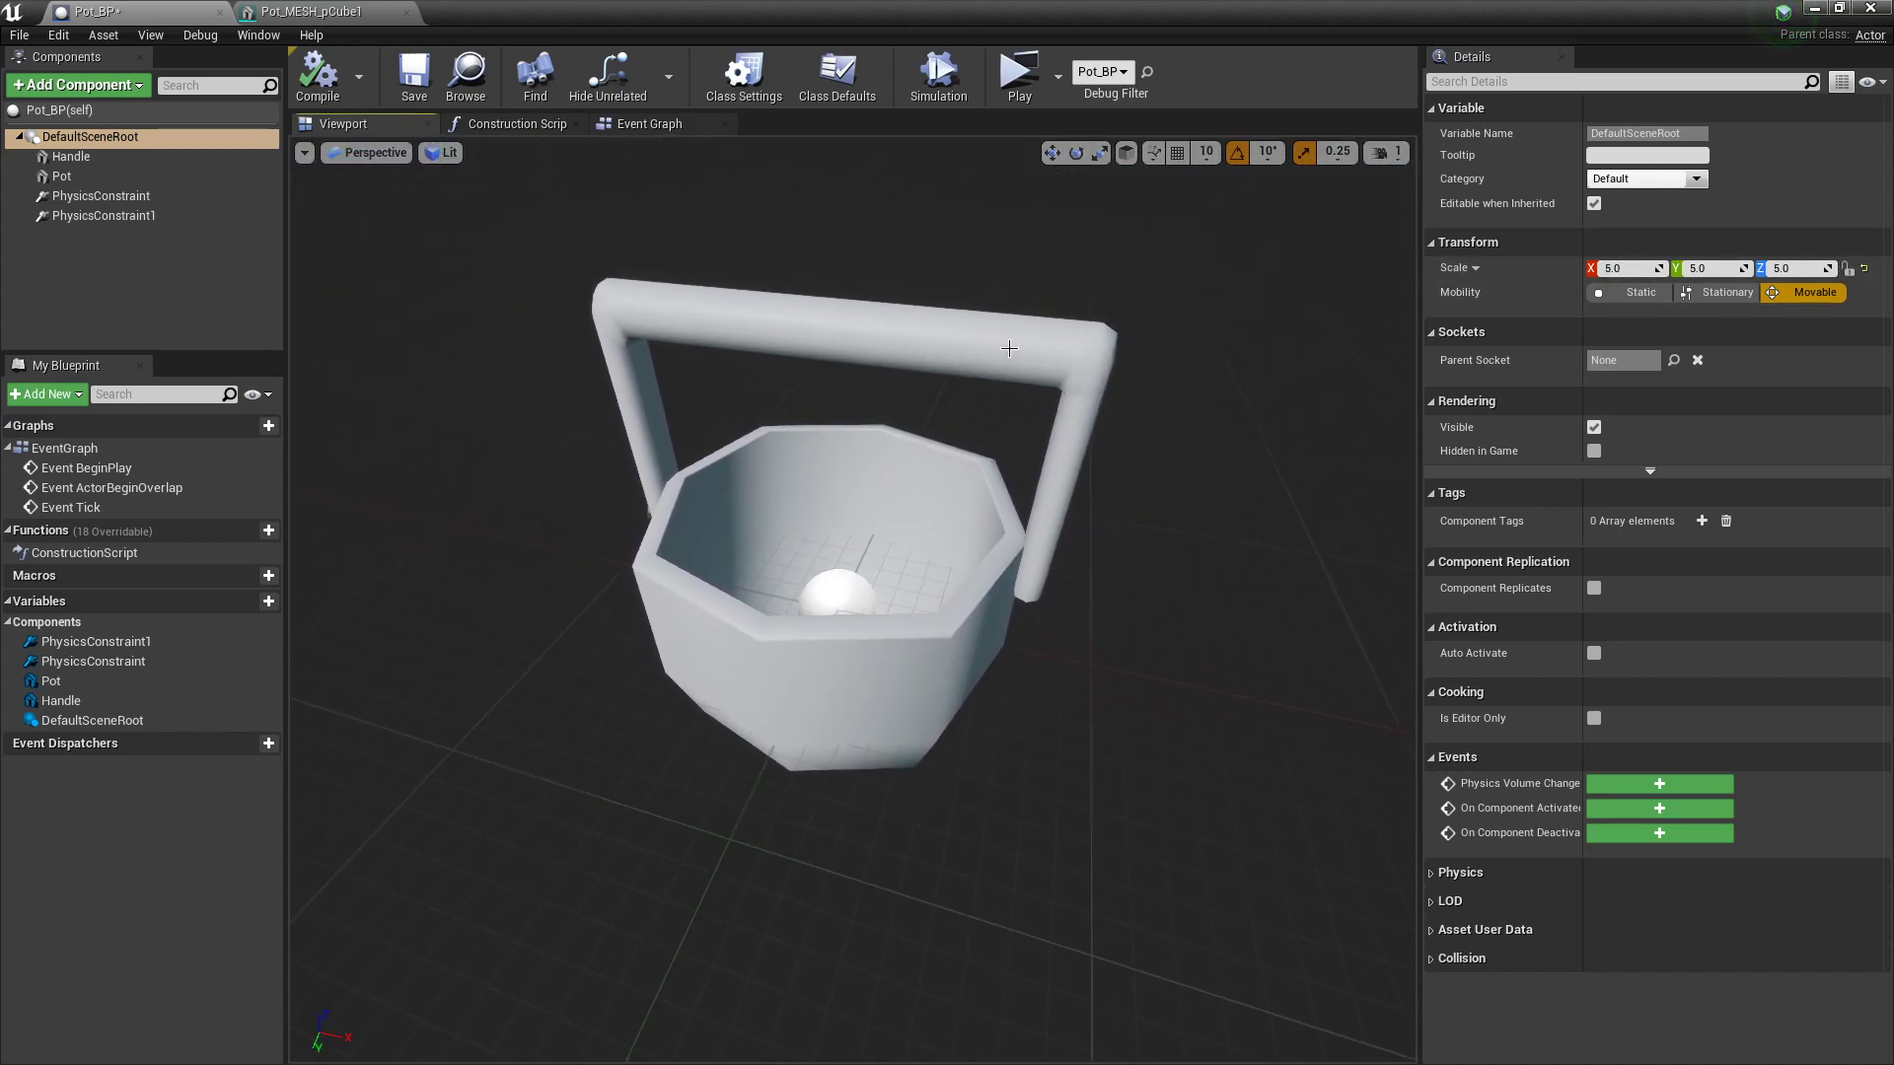
Step: Widen the Handle to an X scale of about 1.055 with scale snapping off, and compile and save the blueprint
click(938, 358)
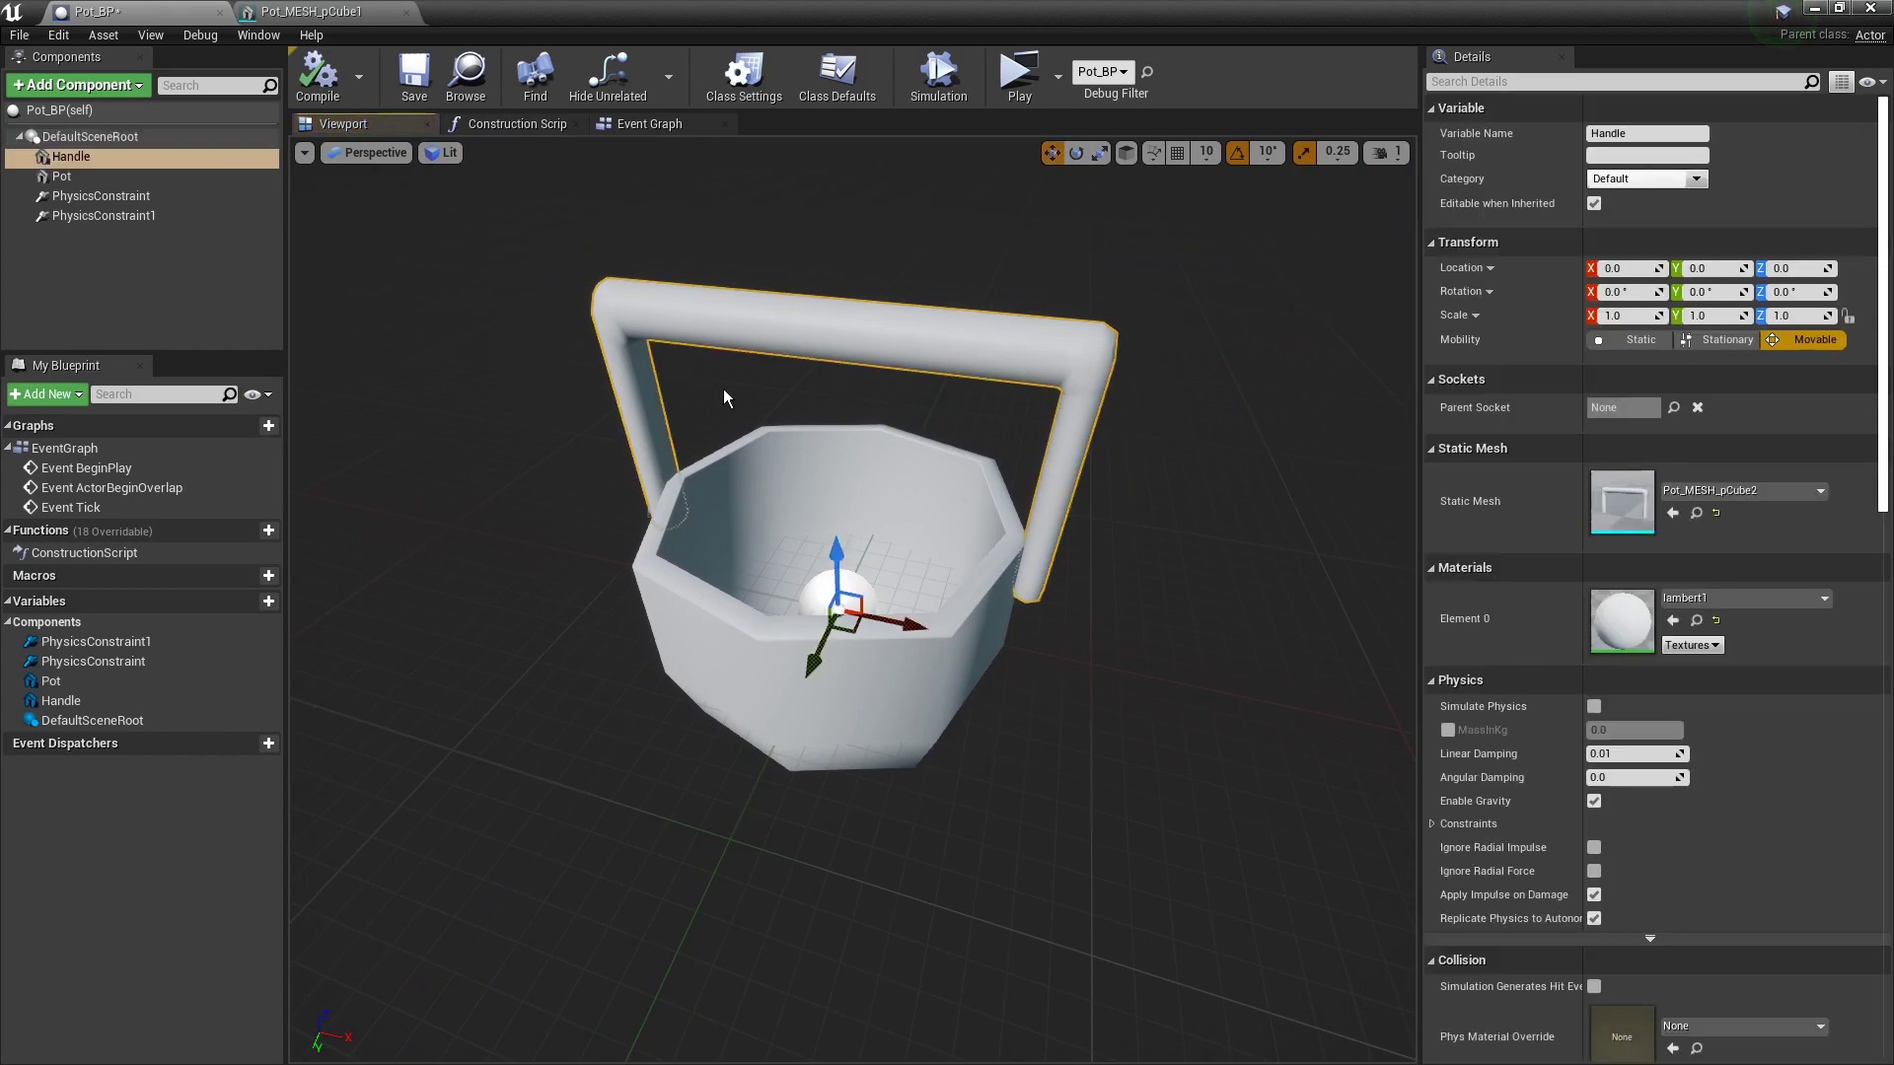
click(904, 625)
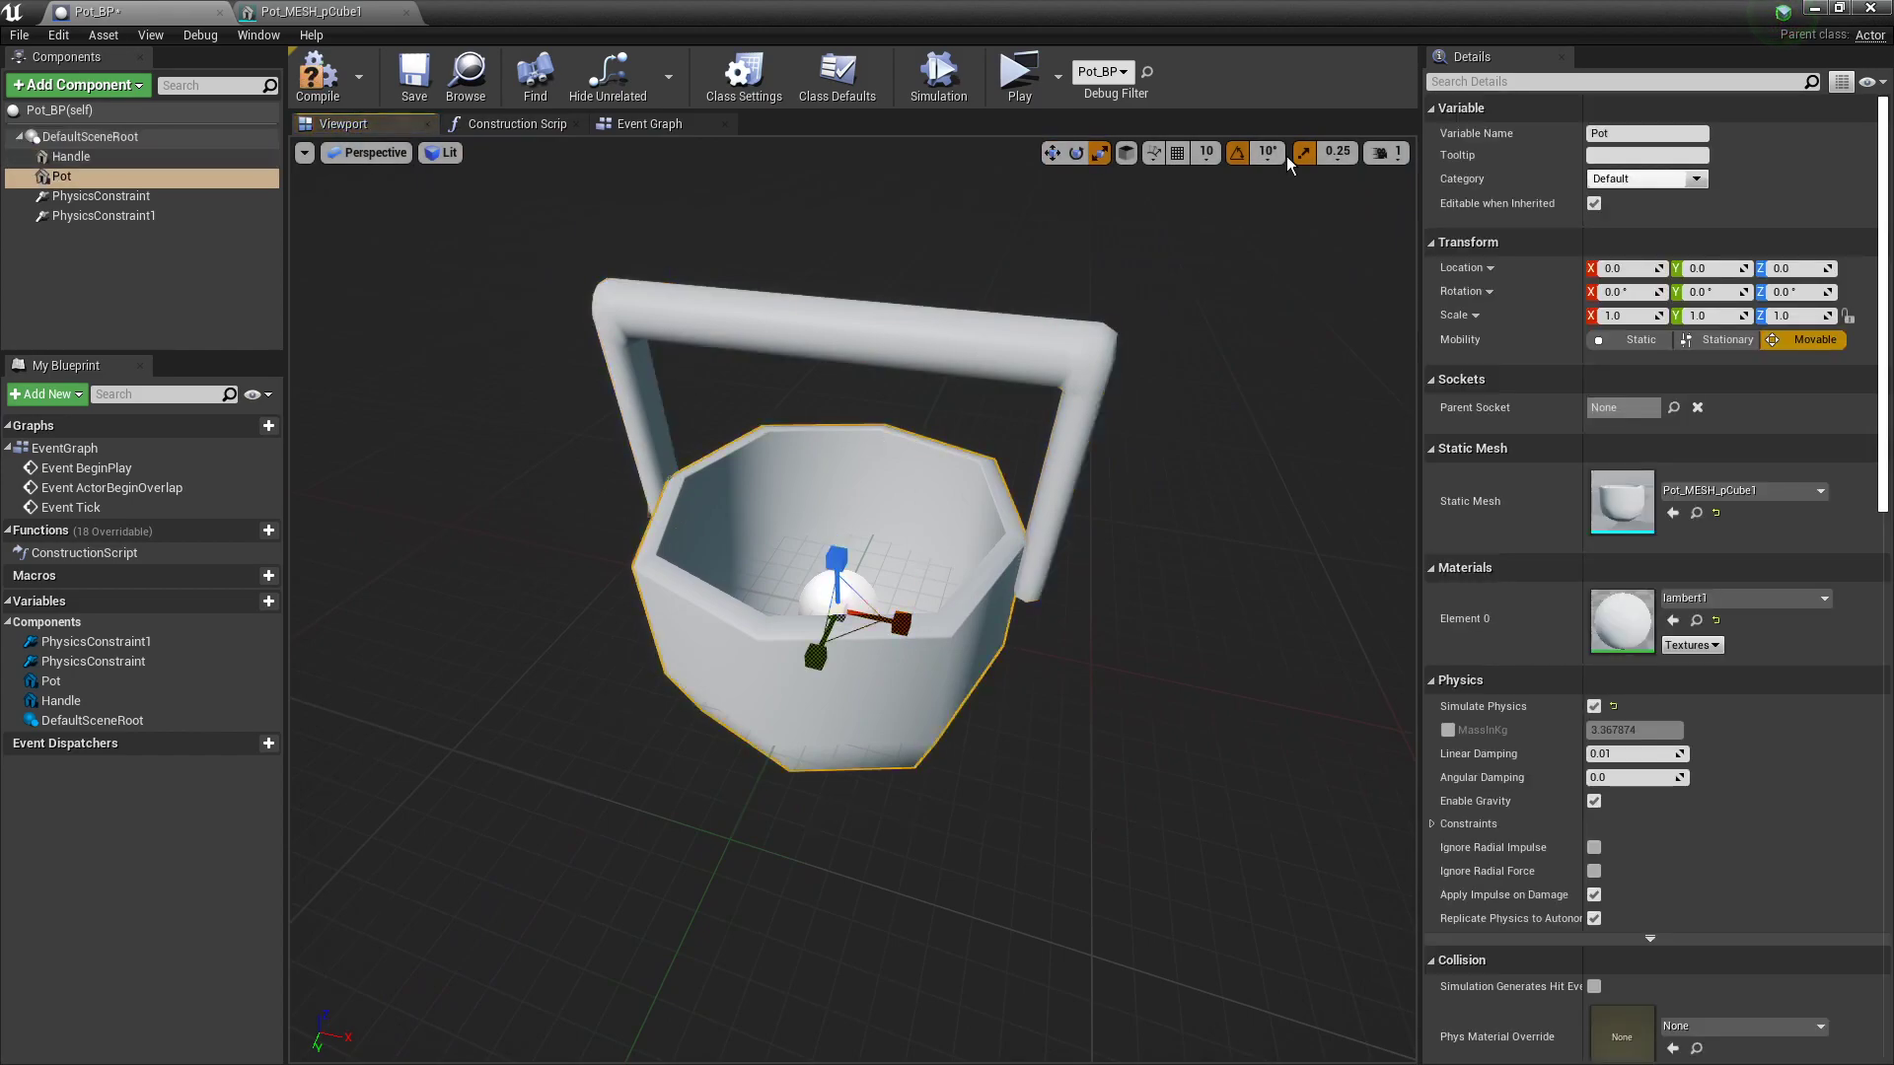
click(937, 358)
drag(876, 618, 906, 624)
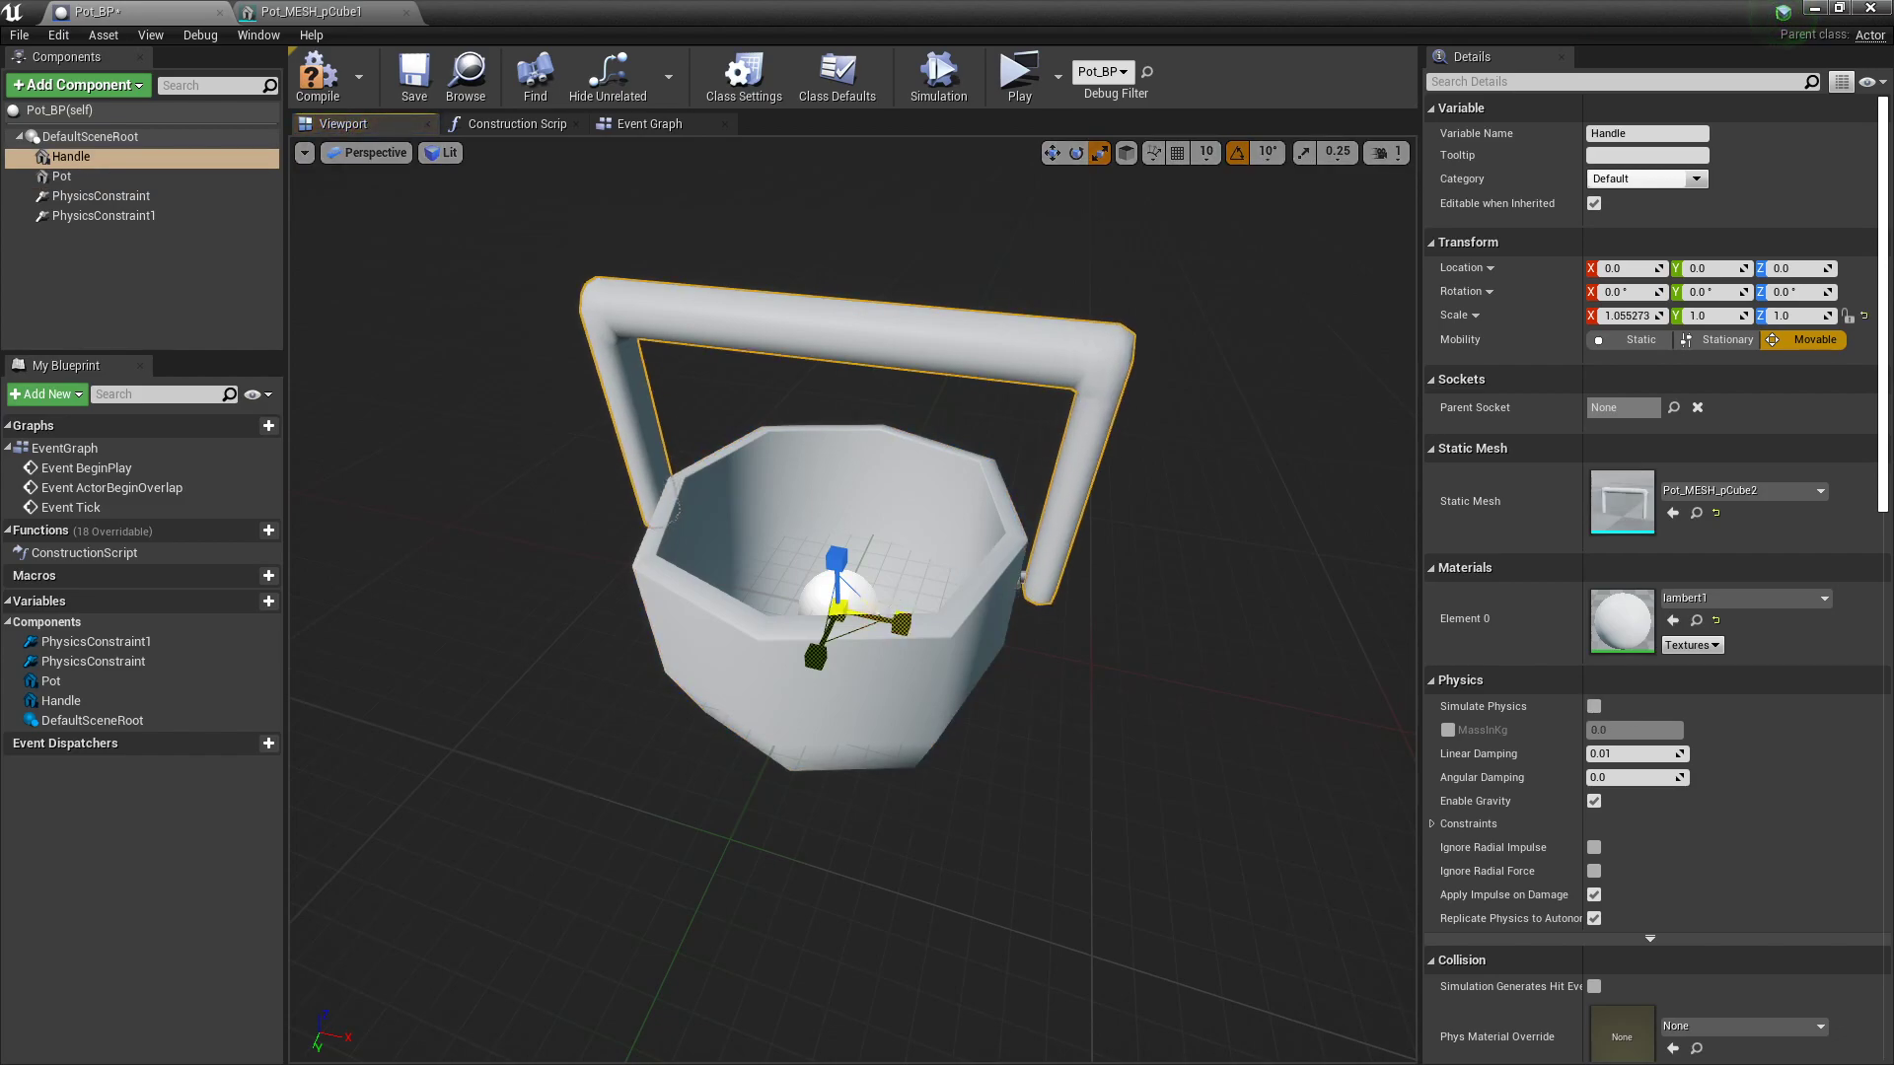
right_drag(654, 683, 710, 670)
drag(655, 682, 655, 682)
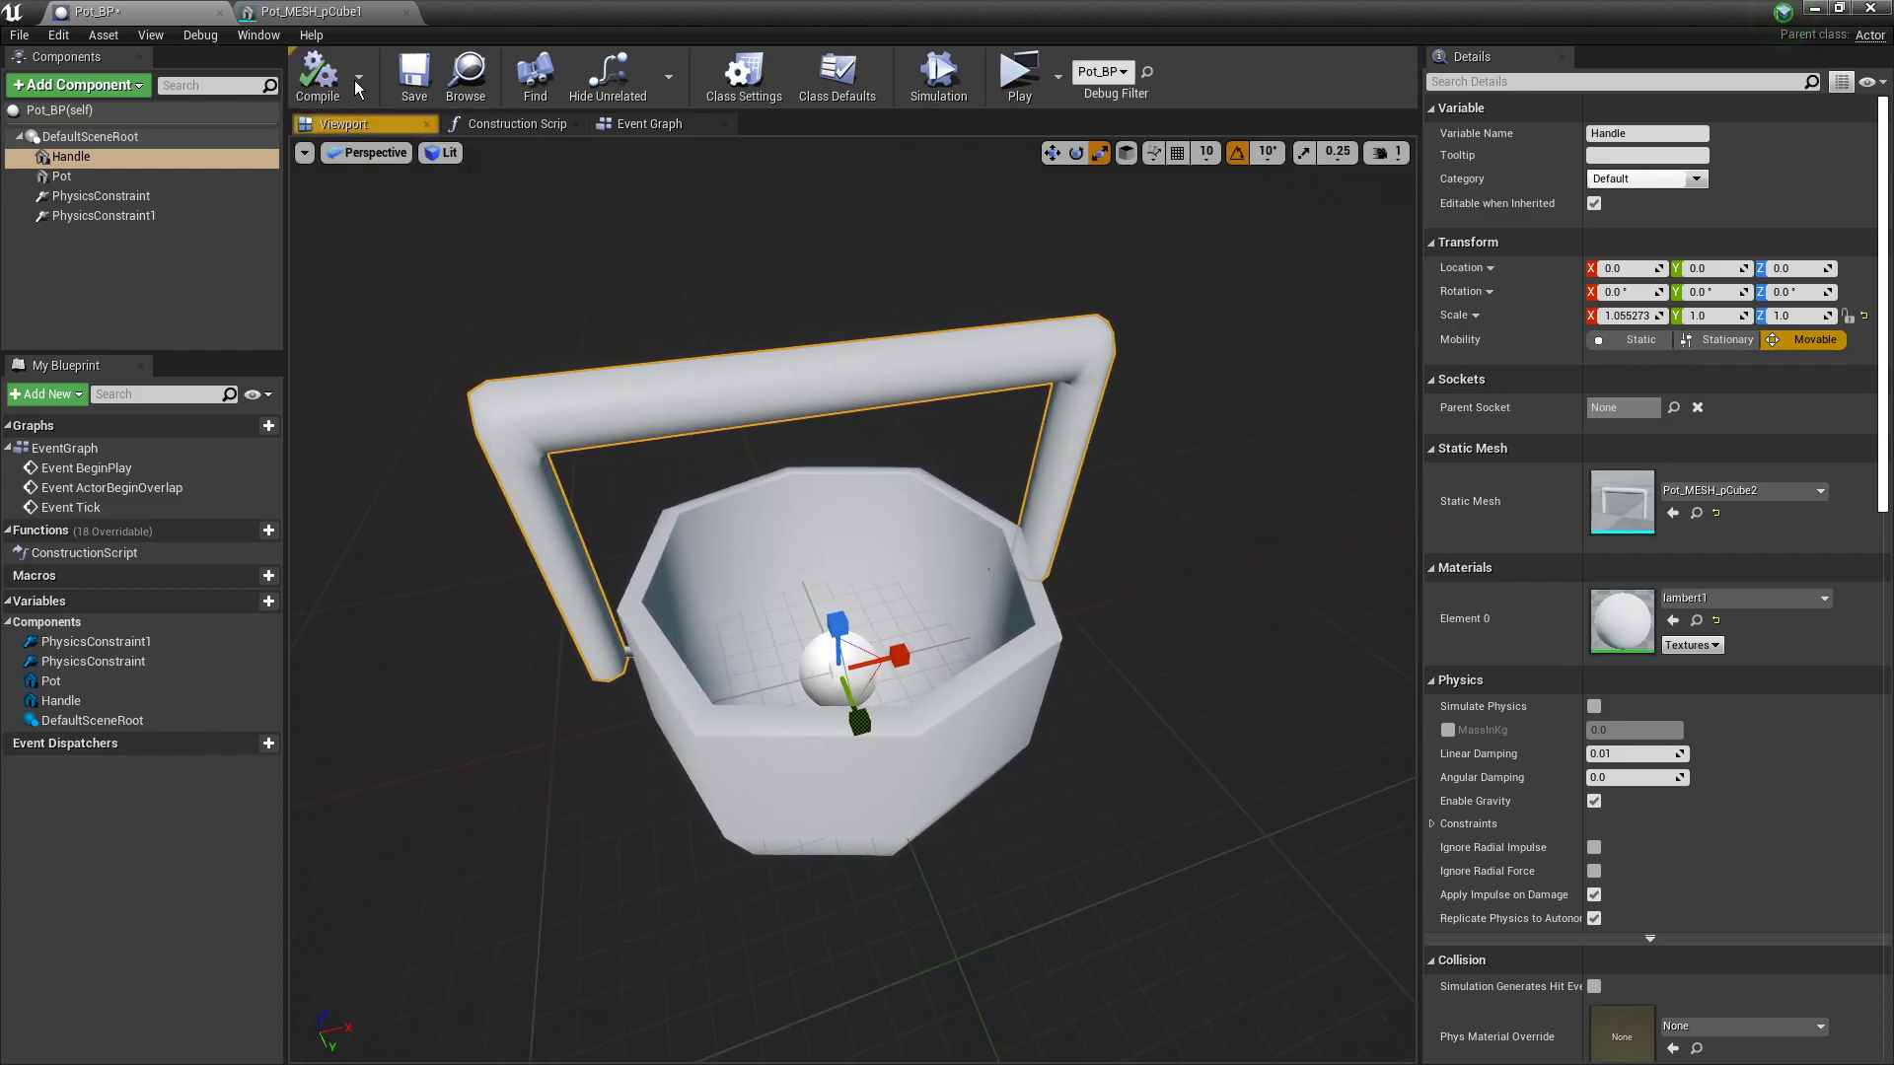
Step: Play-test the enlarged pot in the preview window by running the character up to it
click(1019, 74)
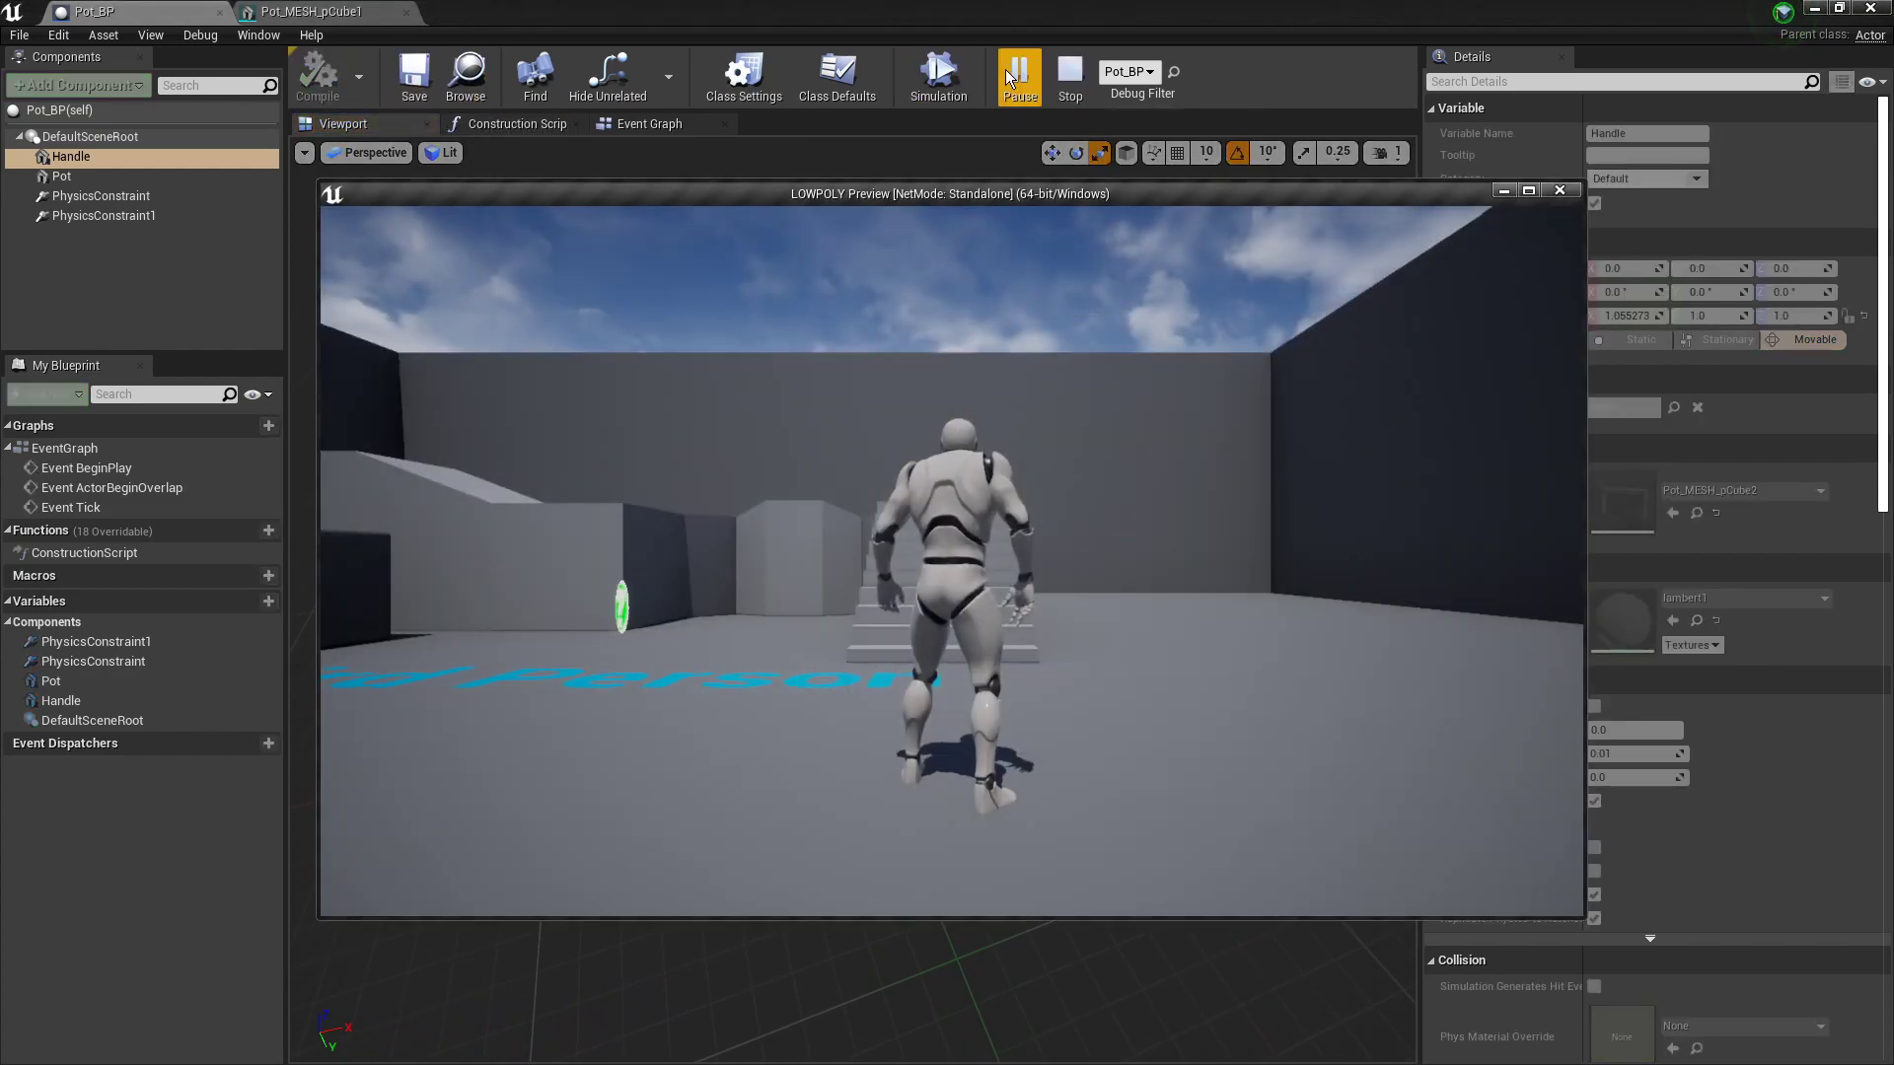
click(1006, 71)
key(w)
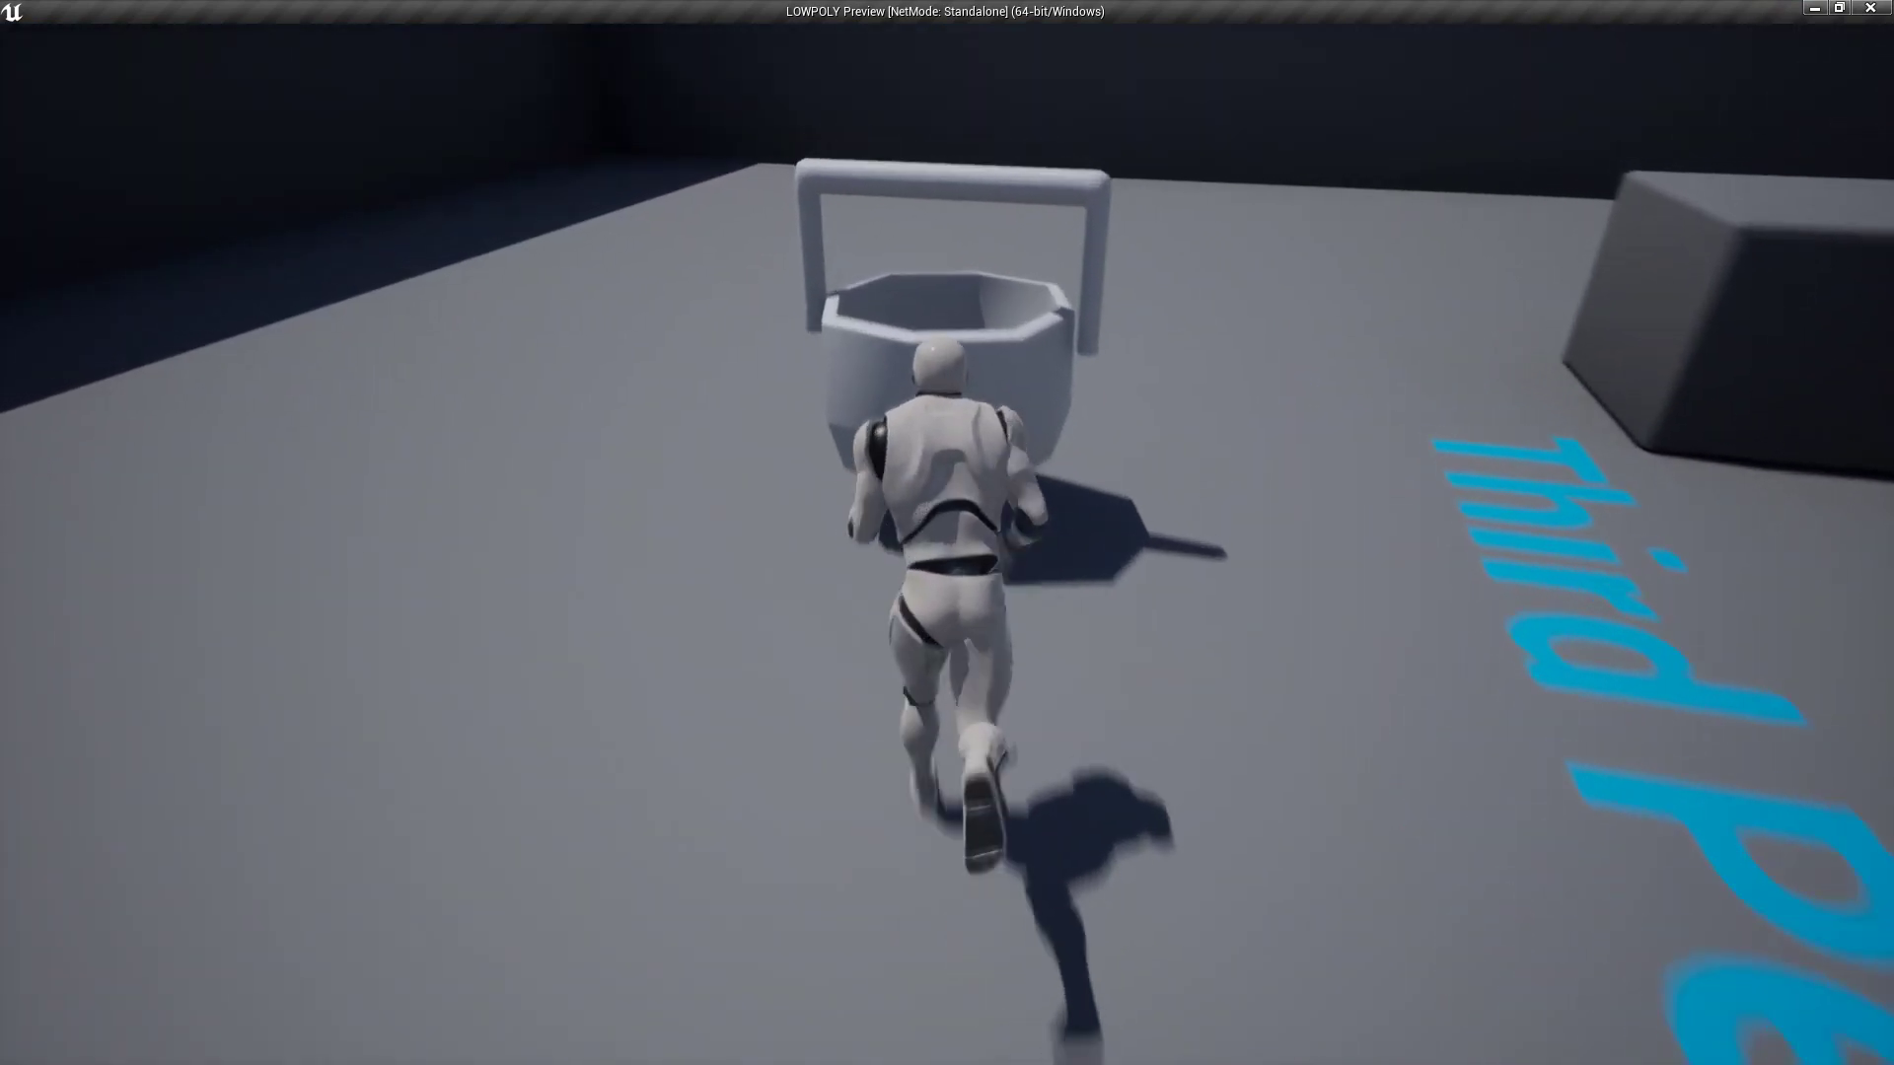
key(a)
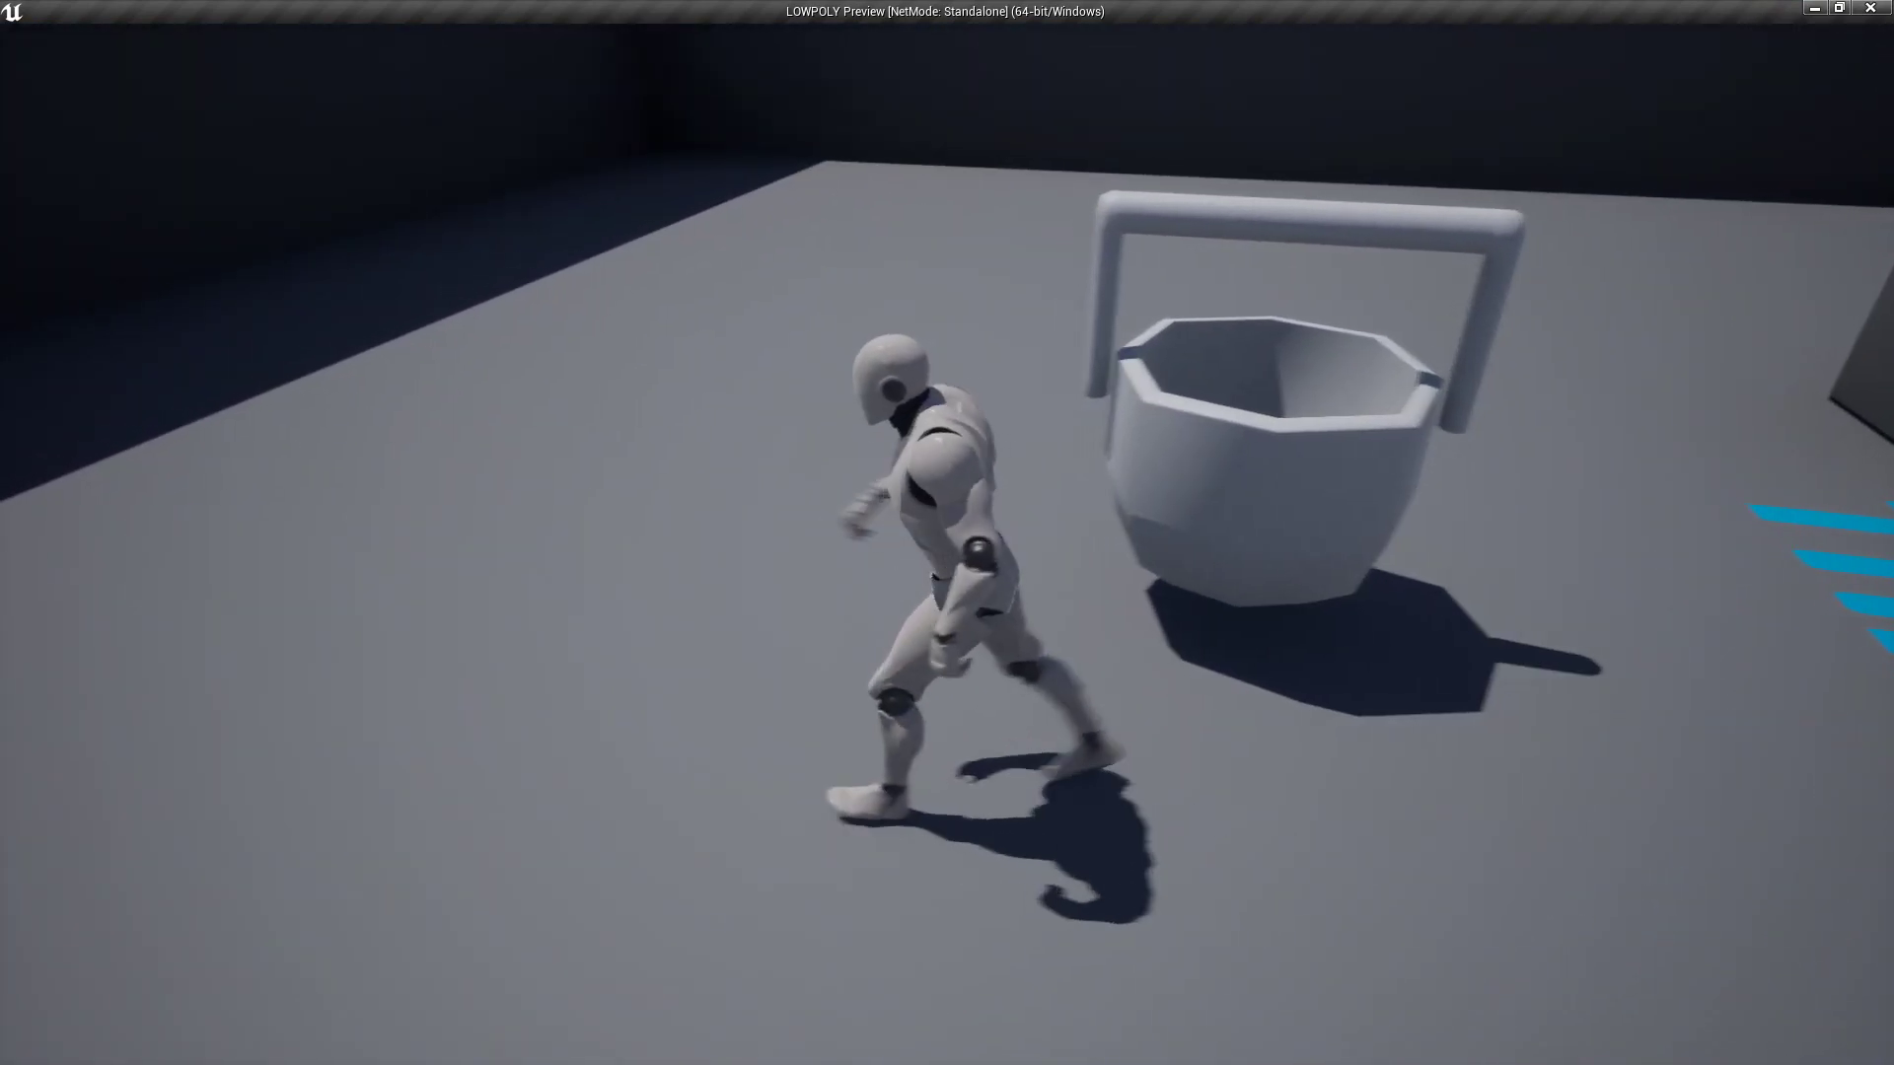
key(w)
key(Escape)
Step: Raise Pot_BP in the level to about Z 269.3 and play-test it by running the character against the pot
click(1816, 11)
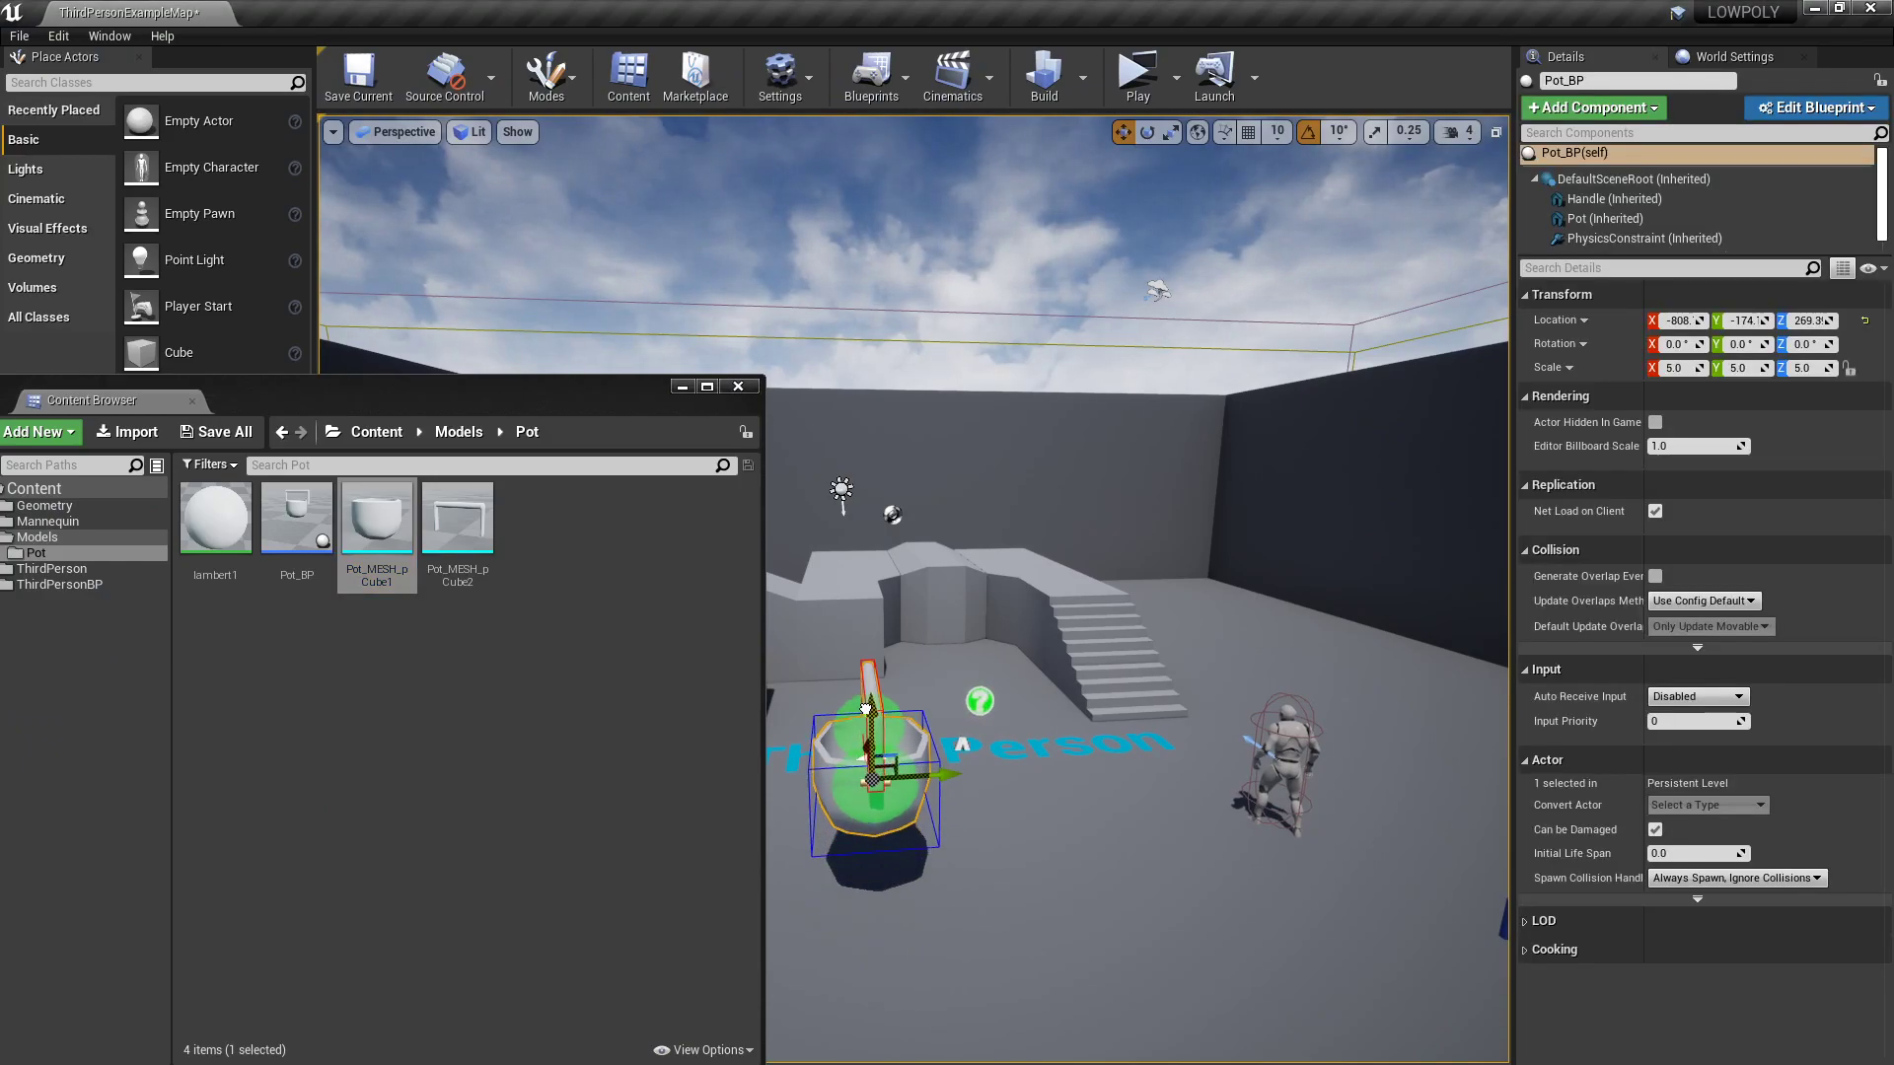
click(1138, 84)
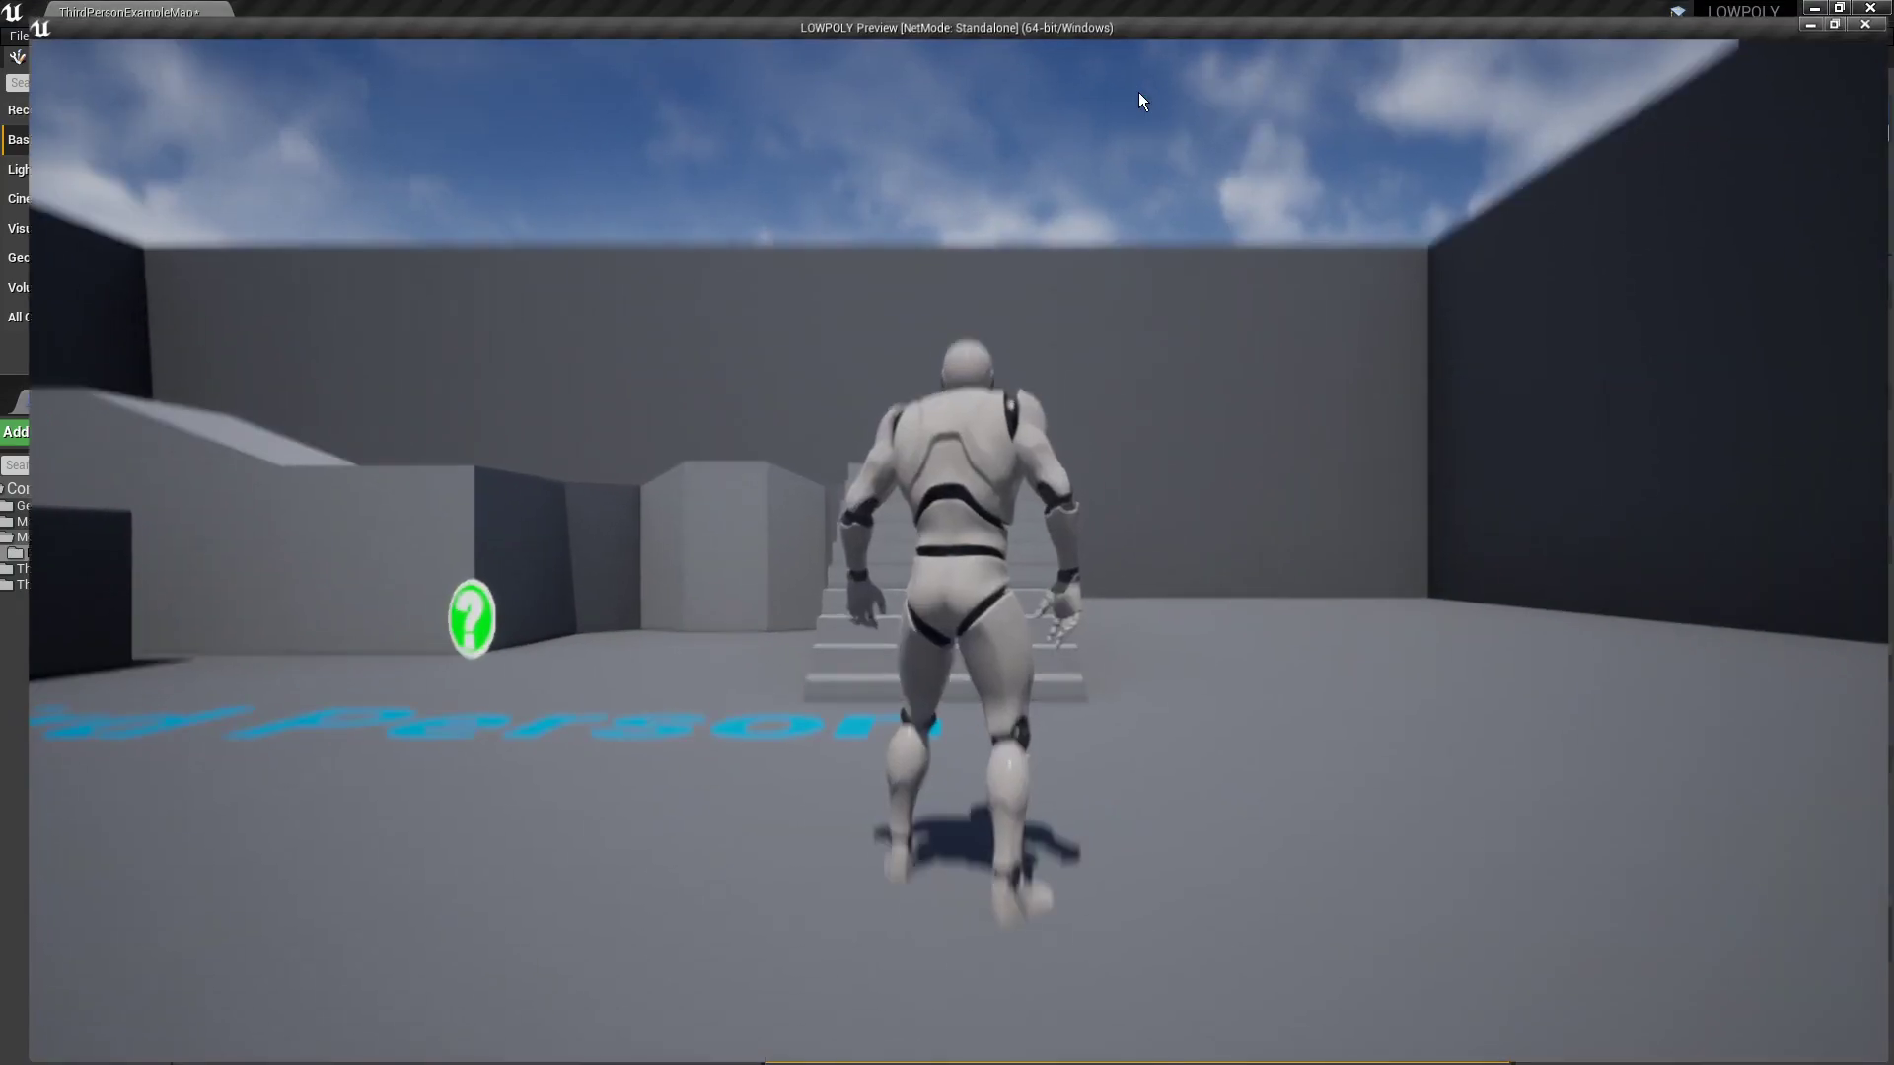
click(967, 253)
key(w)
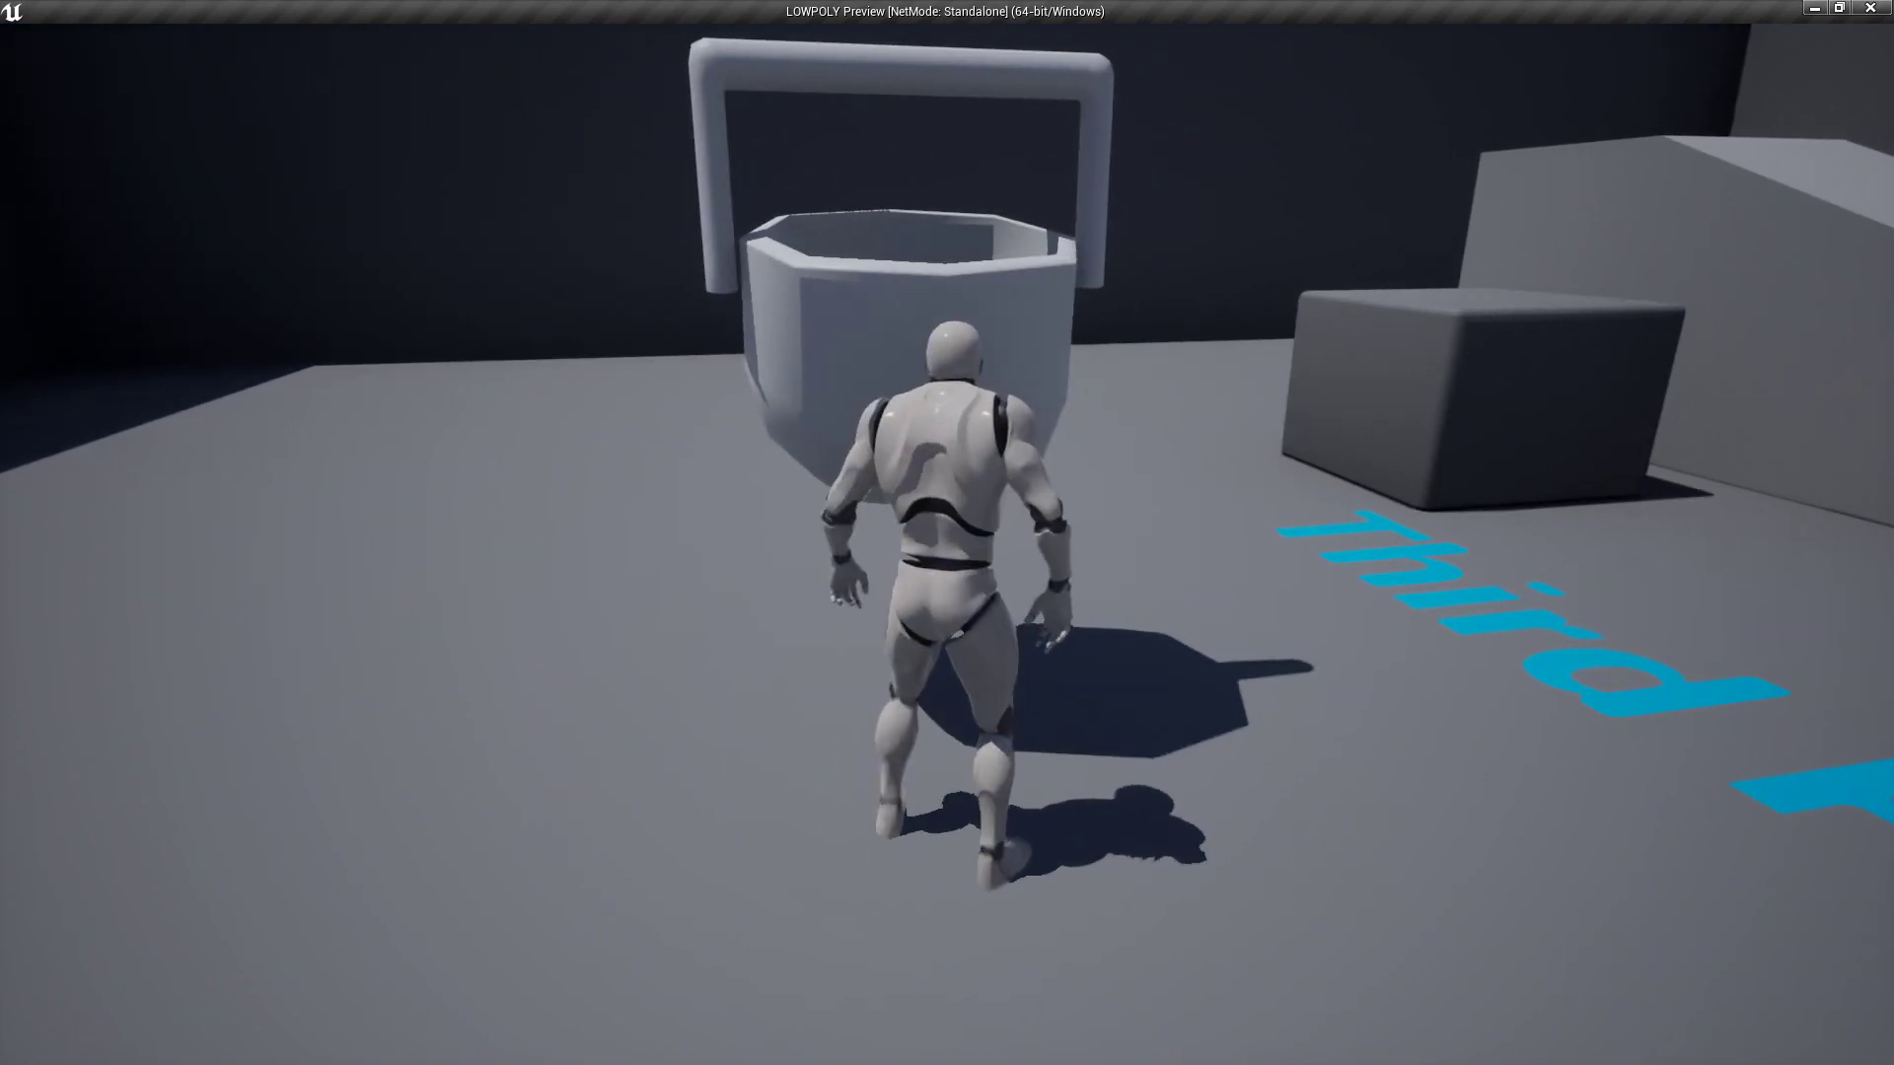
key(s)
key(w)
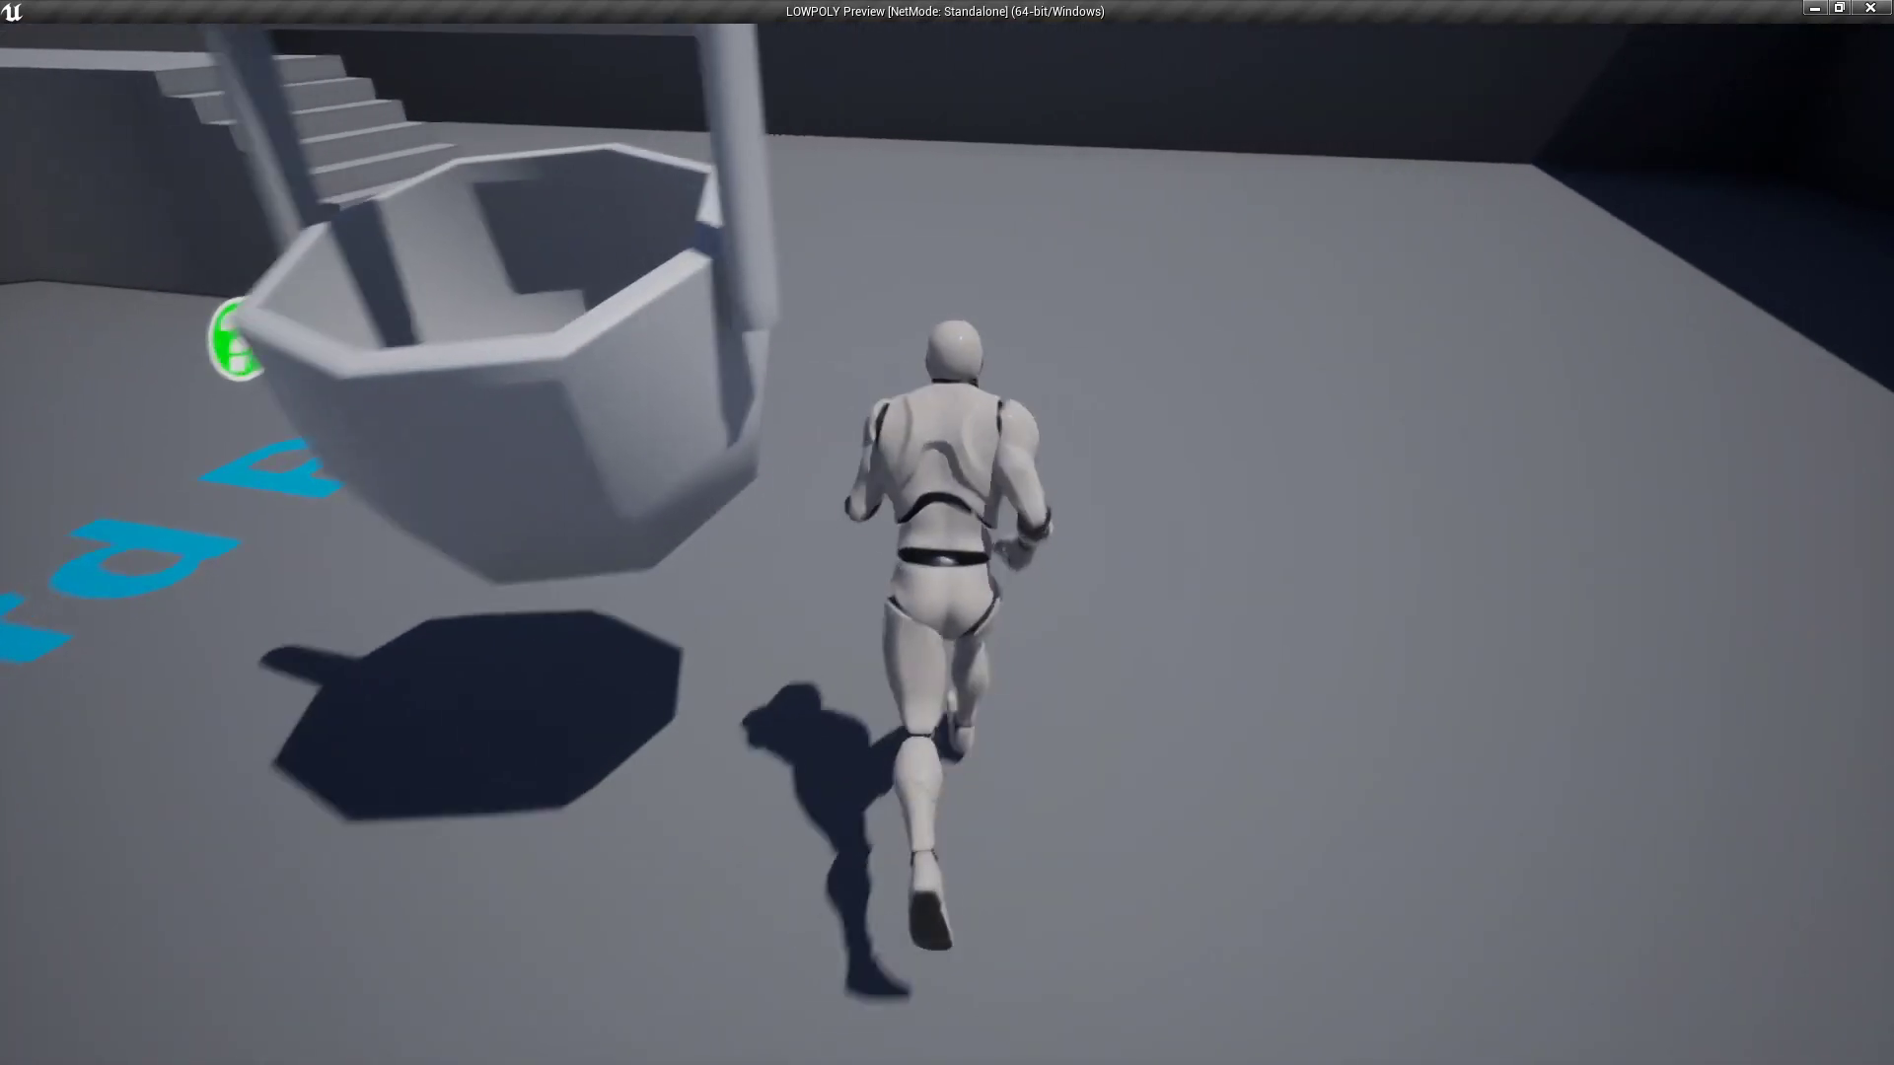
key(w)
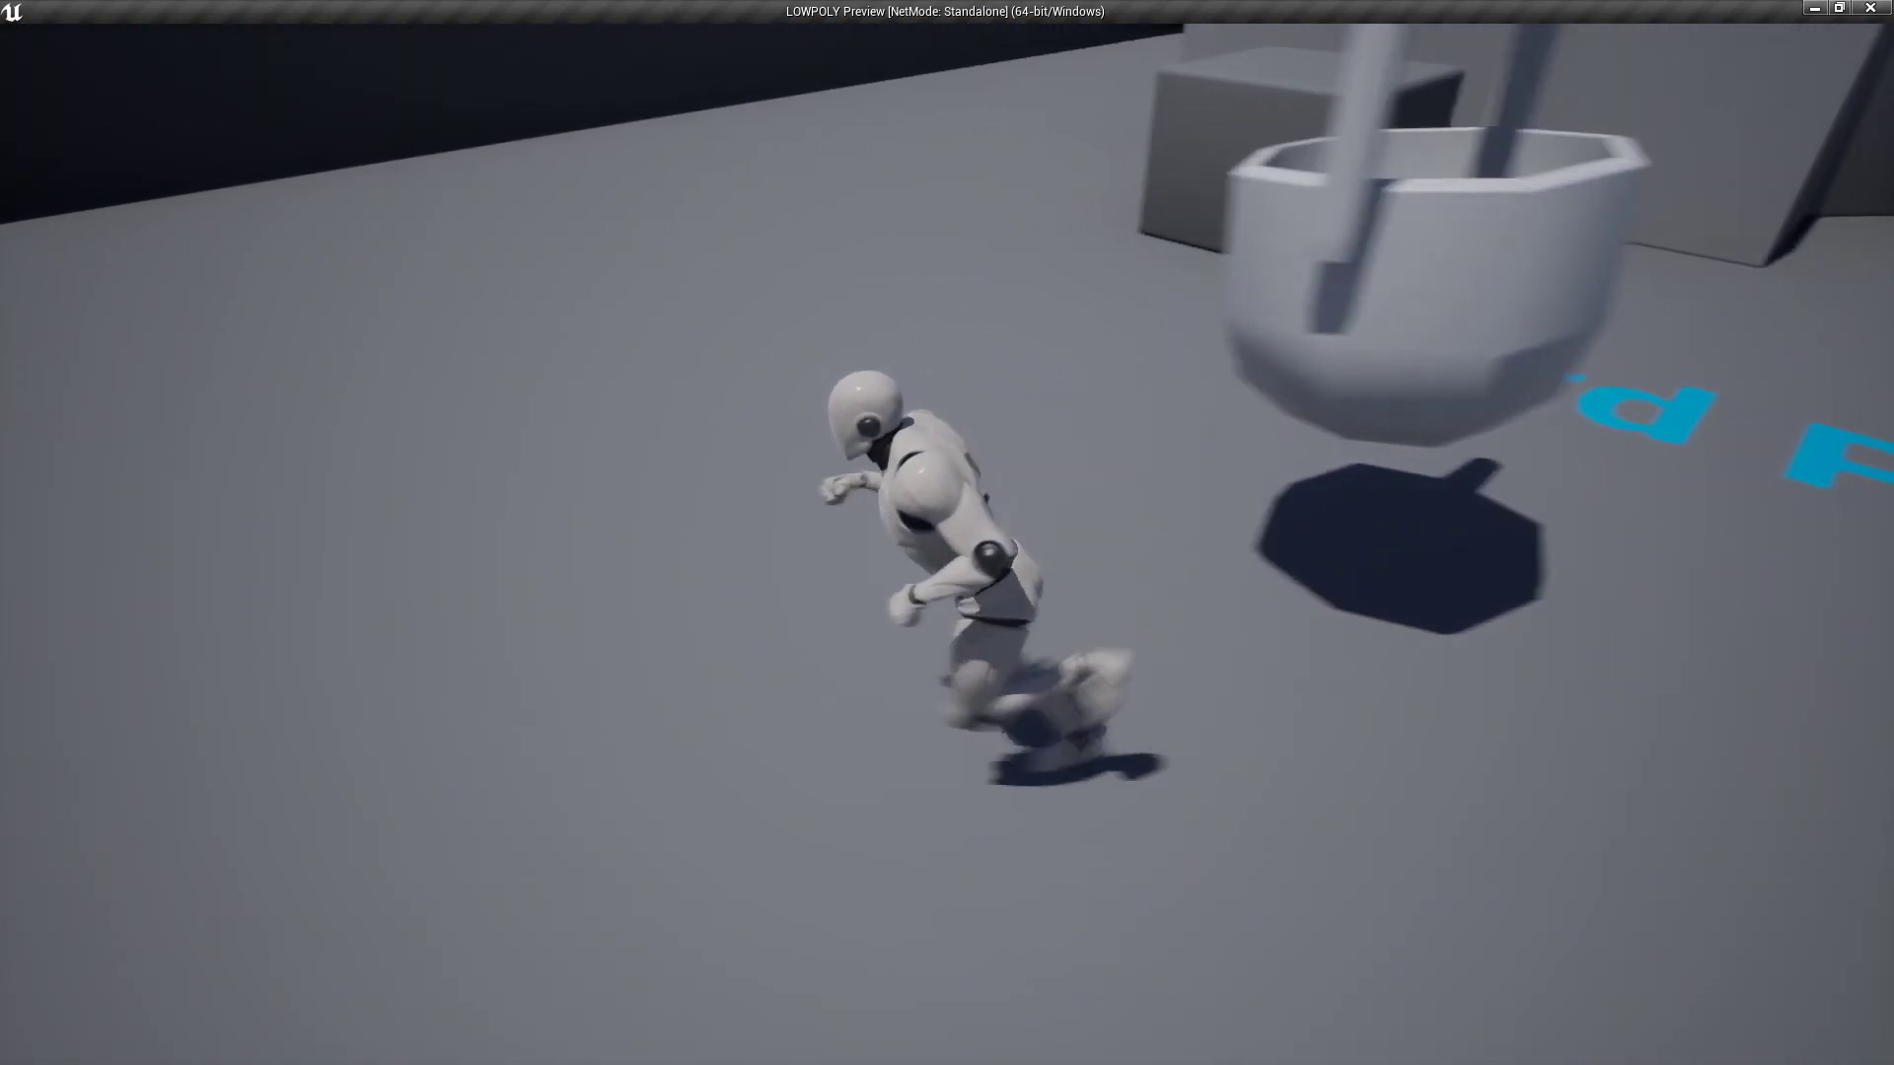
key(s)
key(w)
key(s)
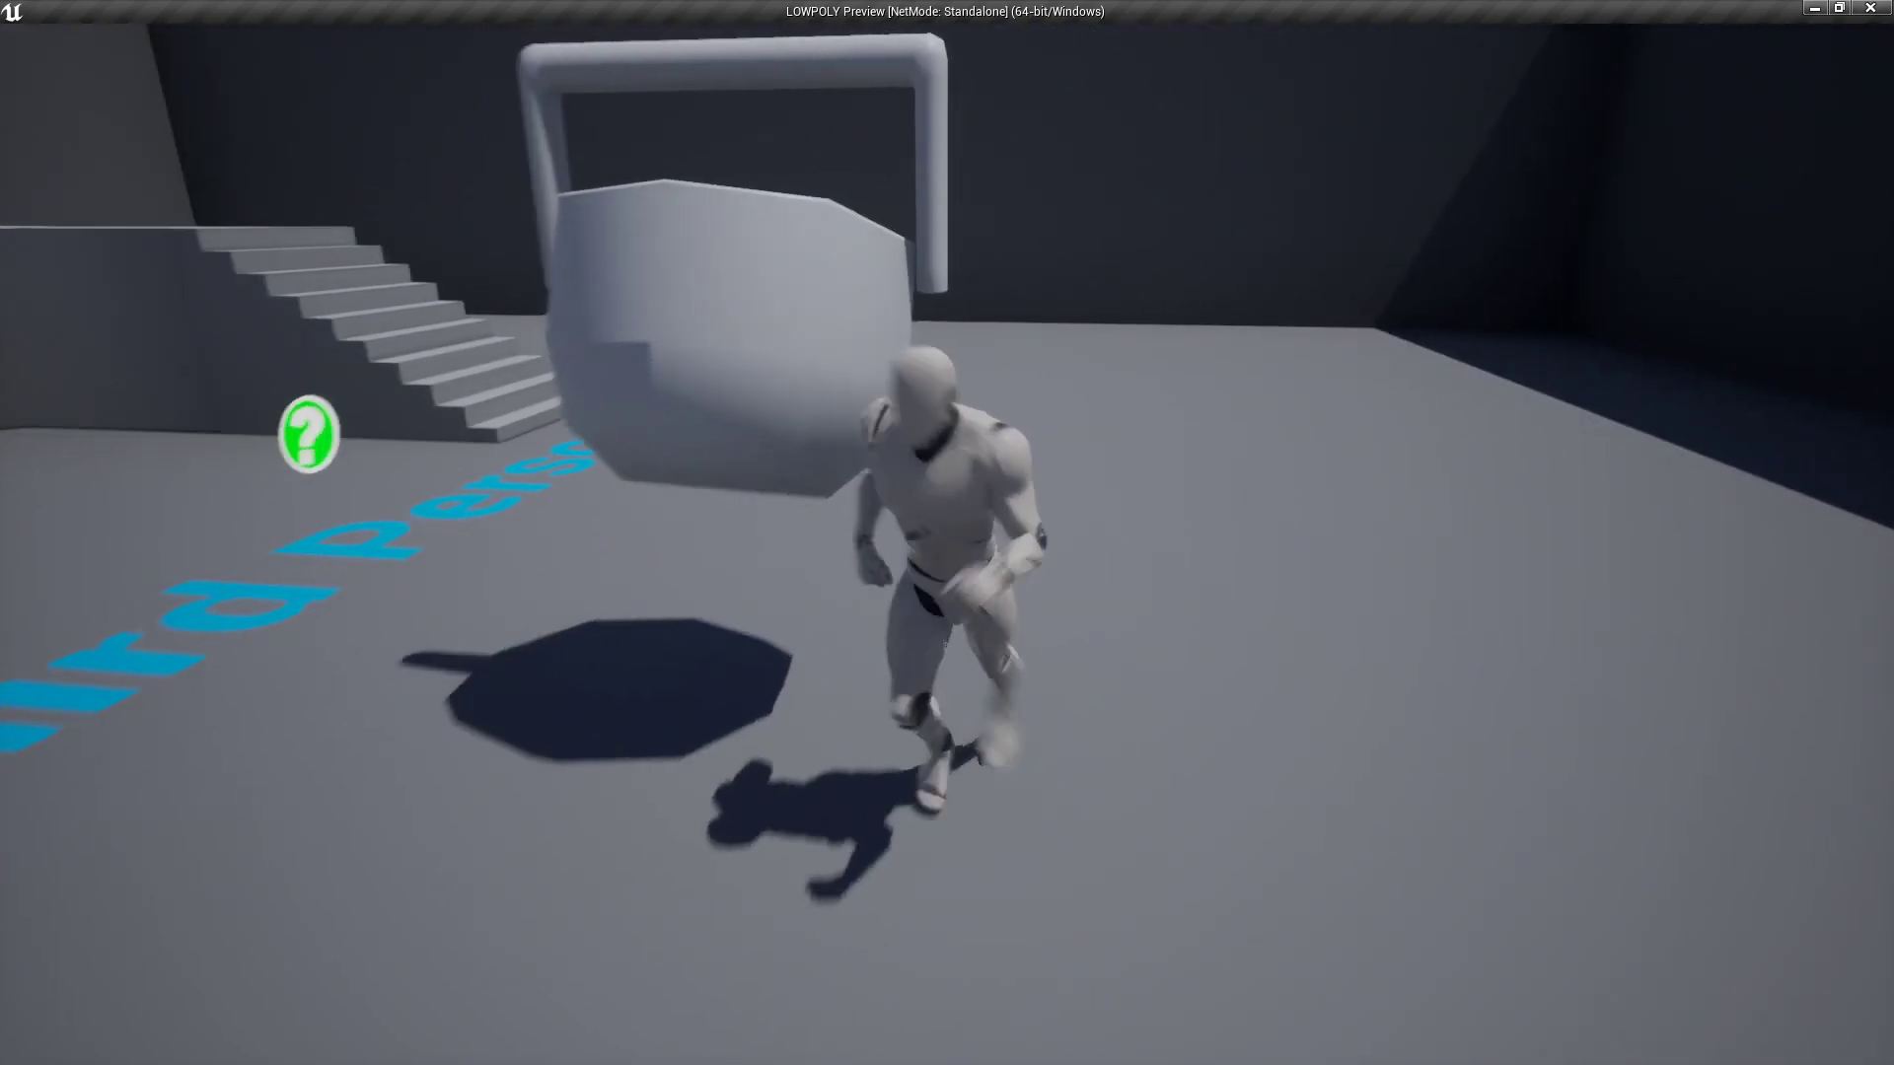
key(Escape)
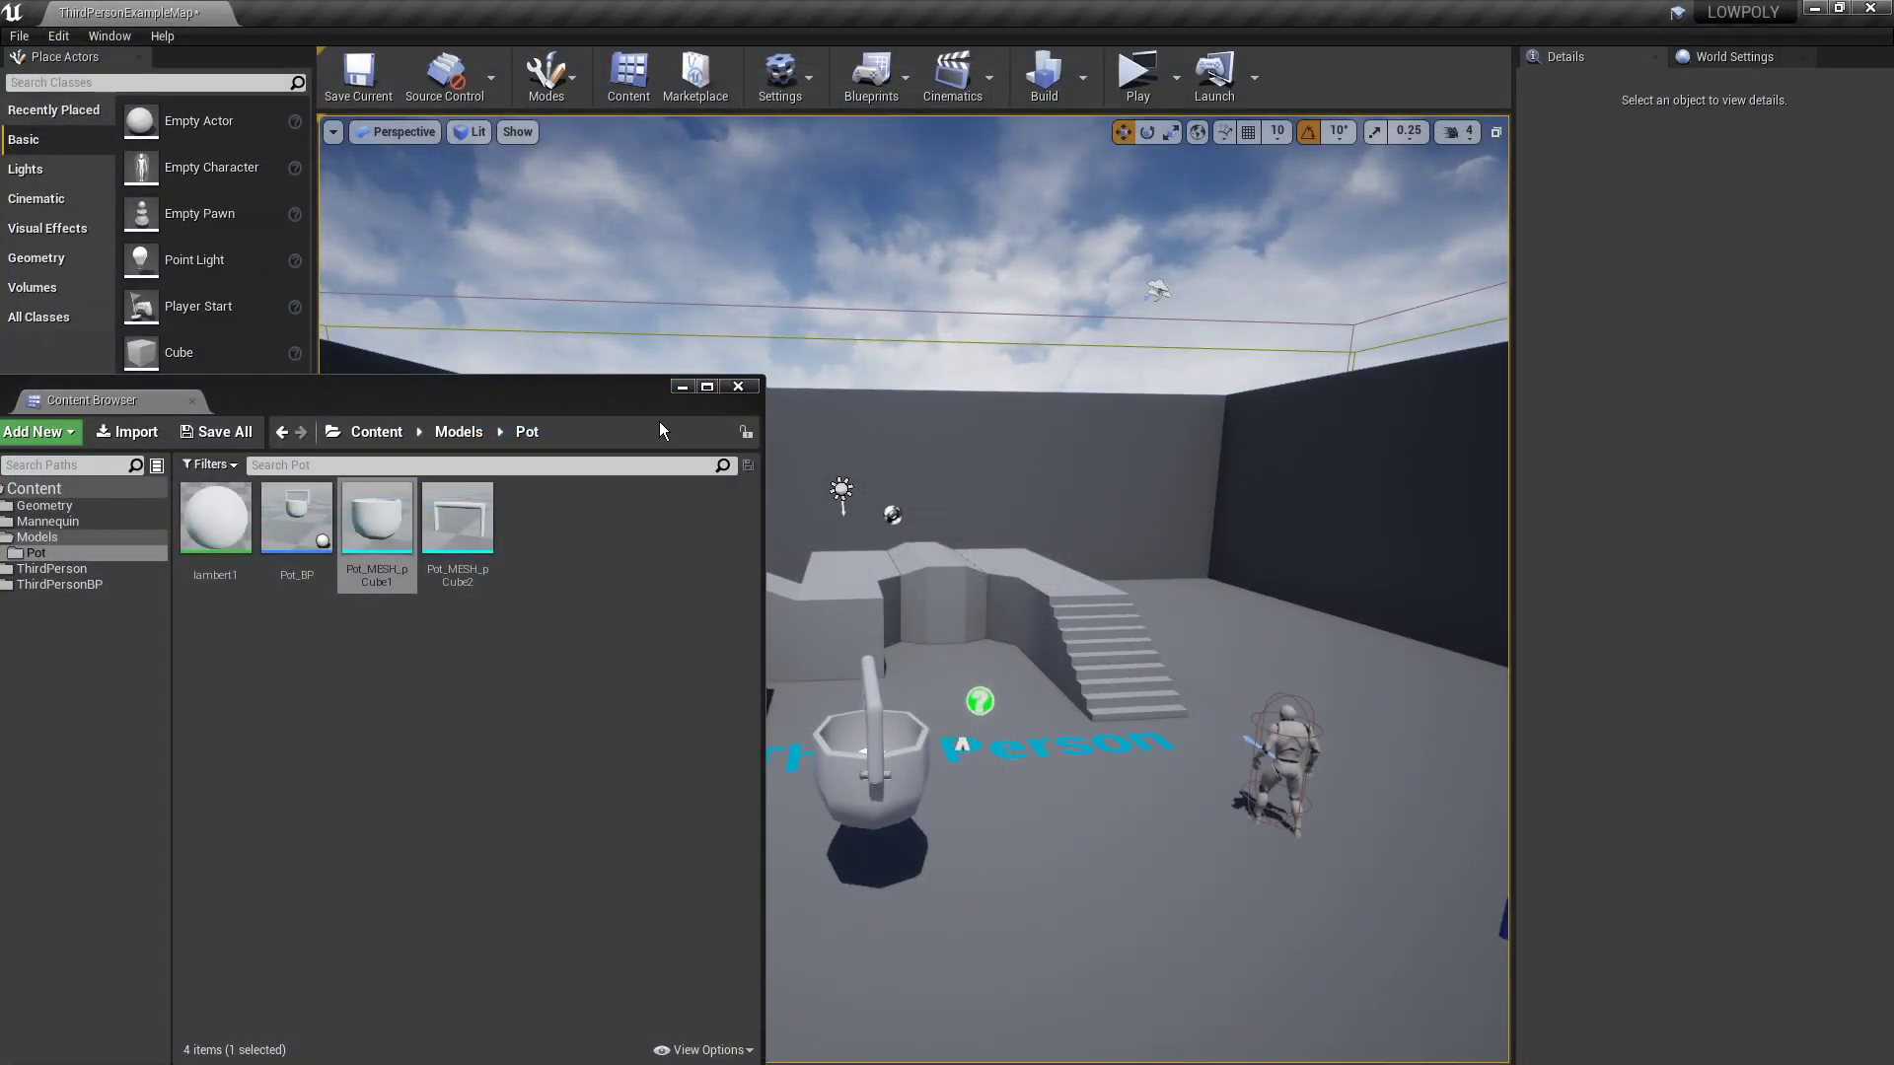
Step: Examine the enlarged pot and its handle's hinge points up close in the level
drag(633, 398, 517, 422)
right_drag(914, 589, 690, 592)
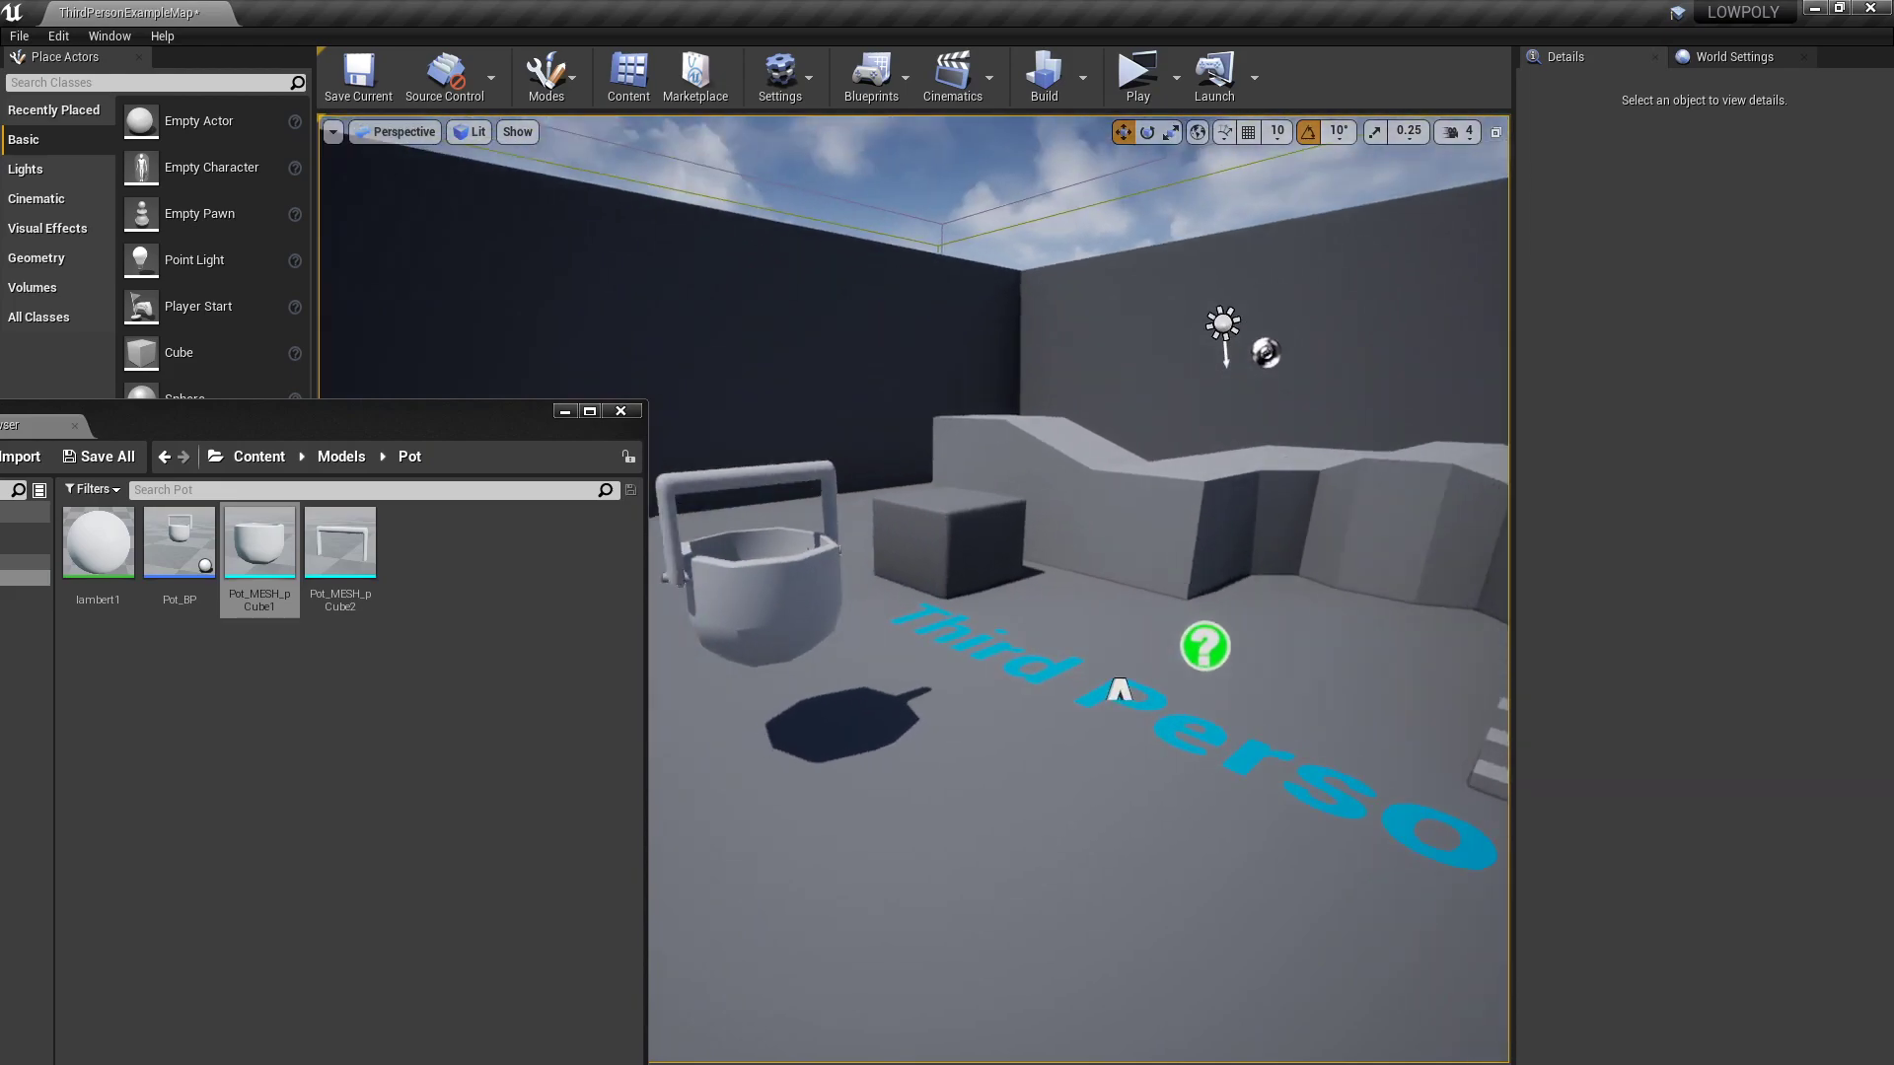
key(a)
mouse_move(980, 577)
right_down()
mouse_move(769, 572)
mouse_move(981, 576)
right_up()
key(d)
key(w)
key(s)
key(w)
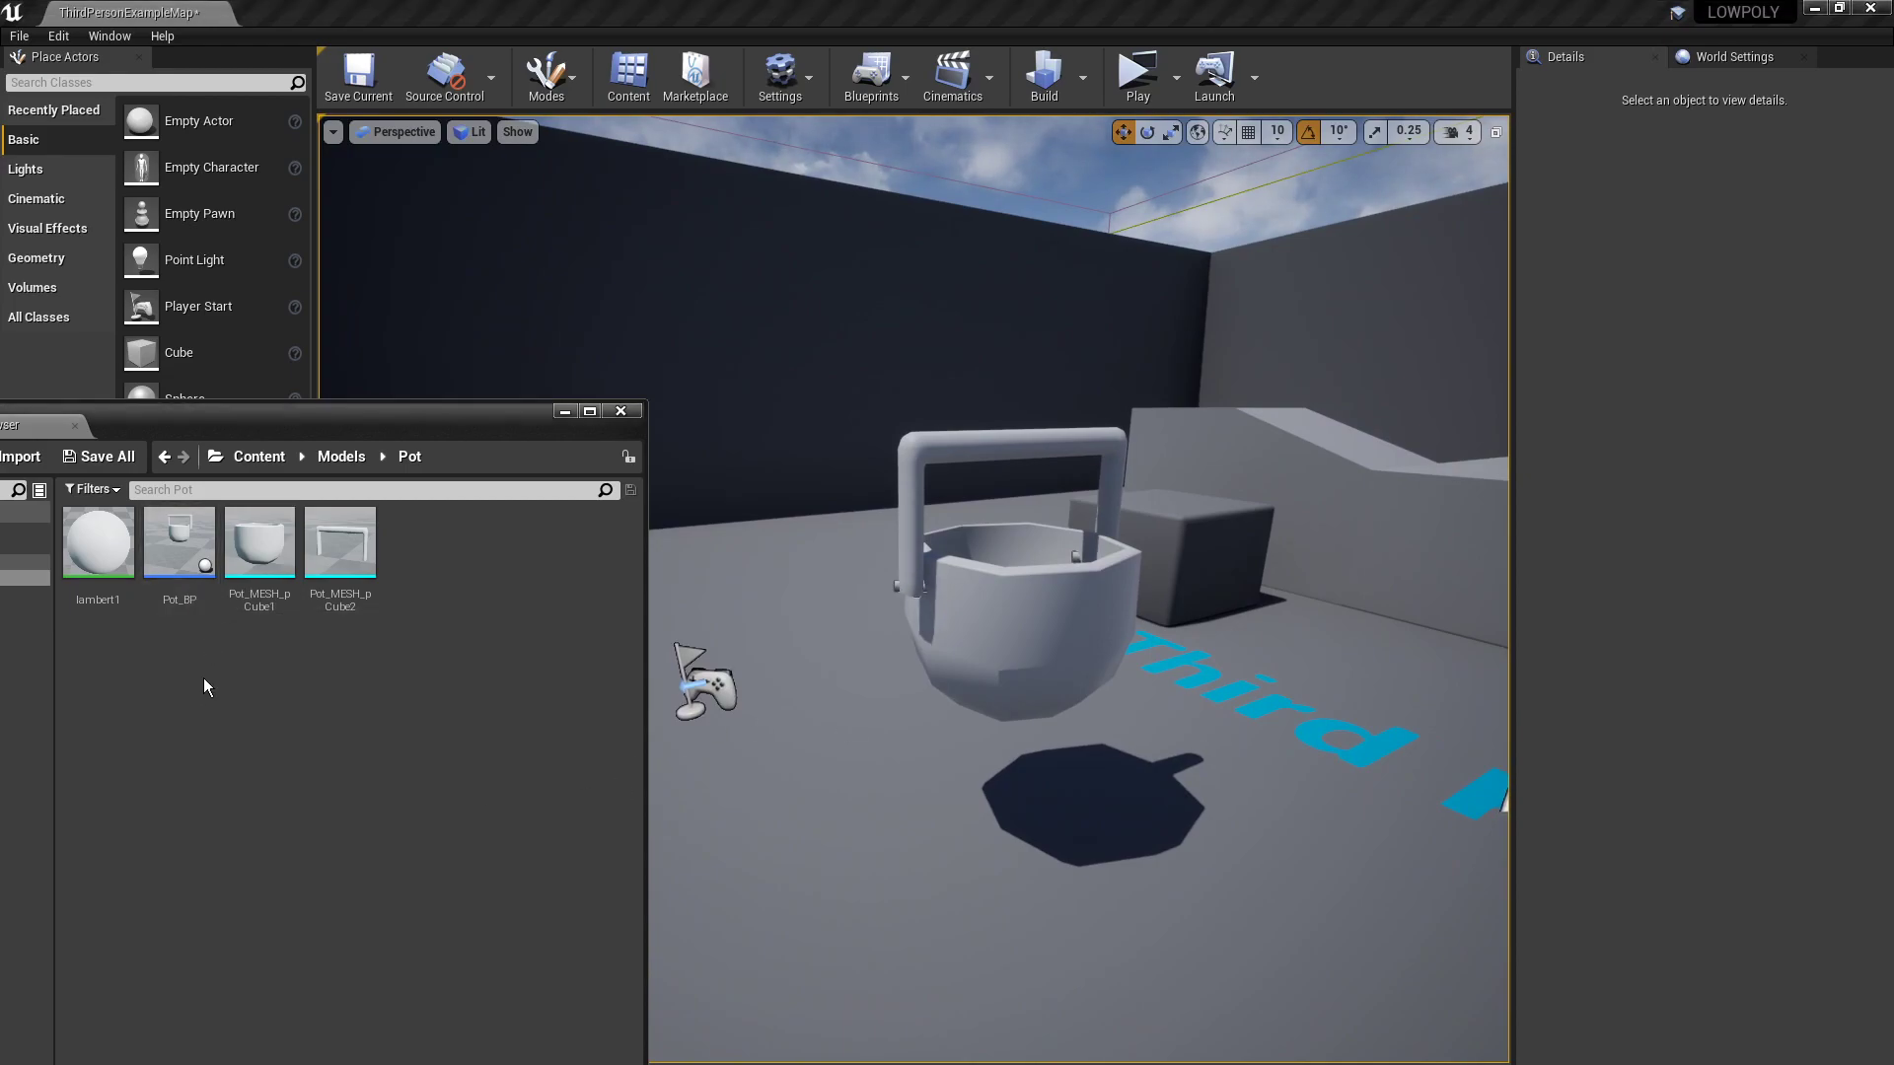
Step: Open Pot_BP and add a Static Mesh component under the root, assigning it the 1M_Cube mesh
double_click(180, 542)
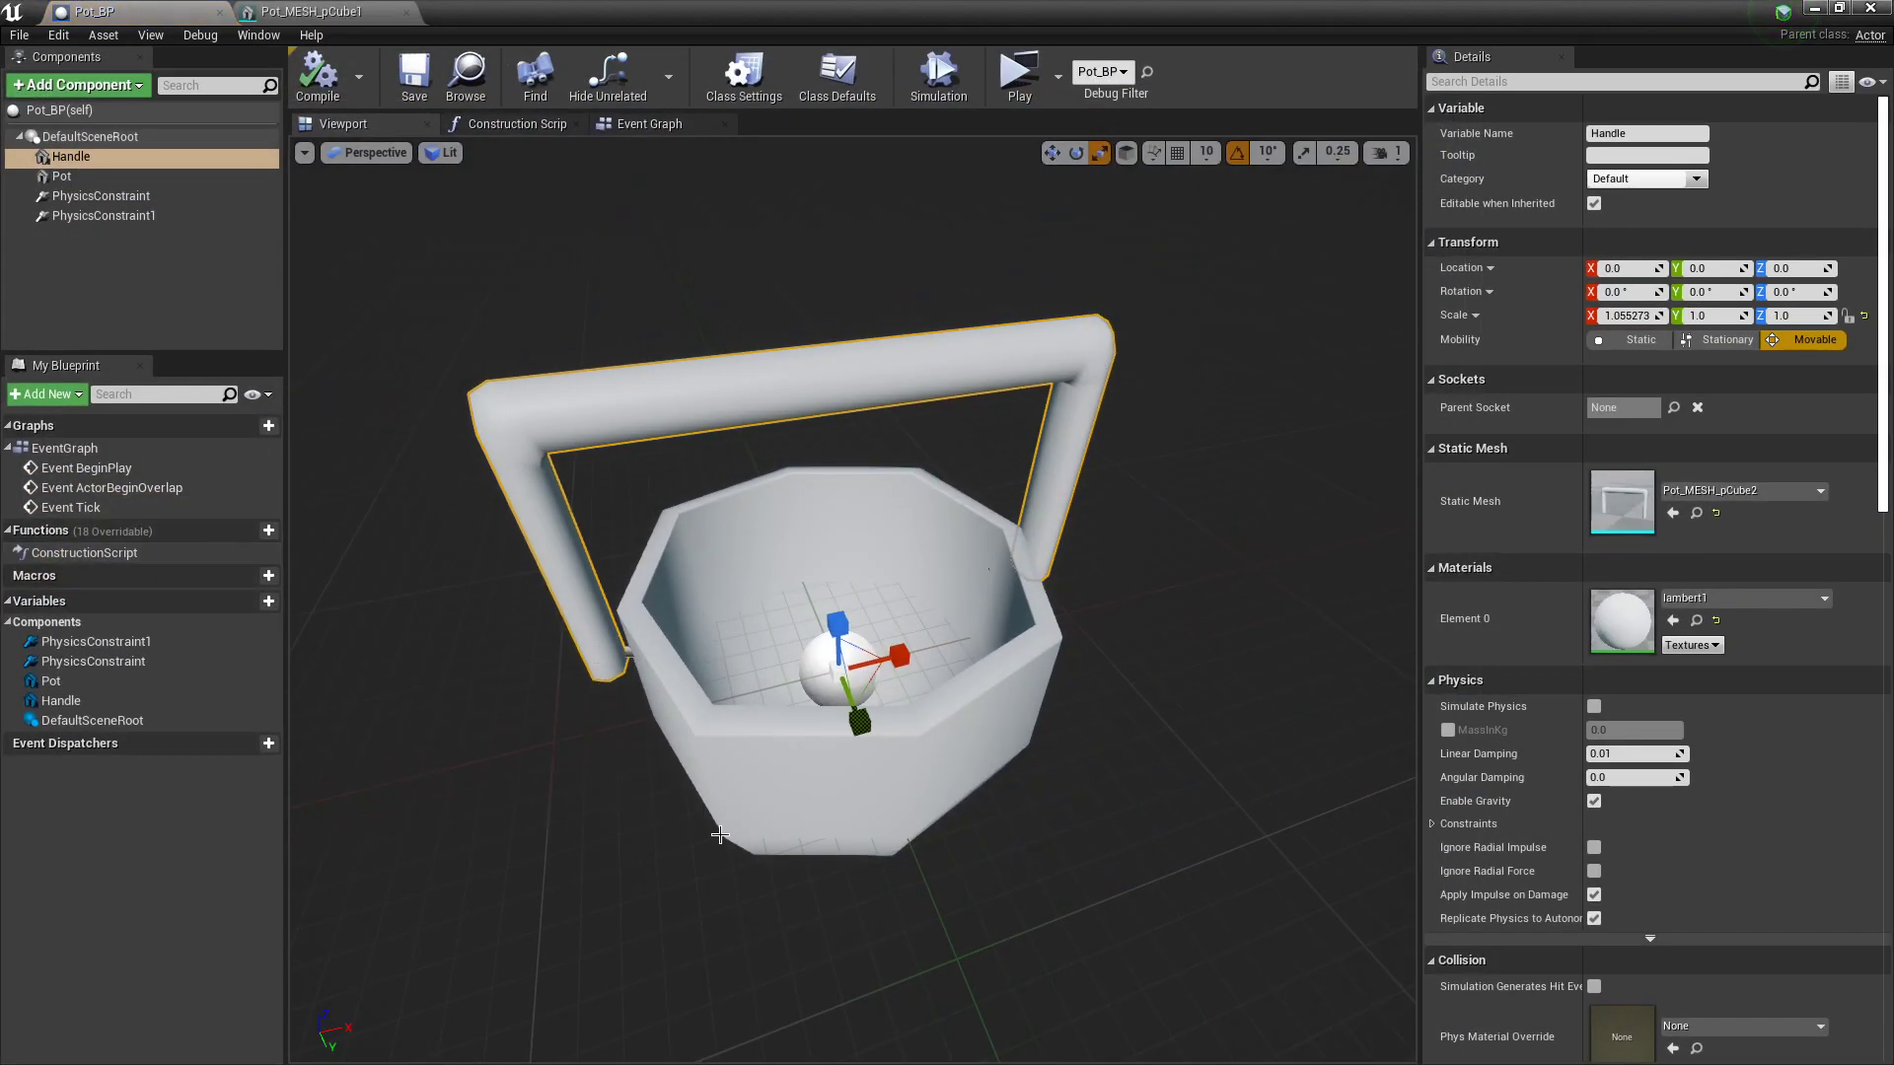
click(128, 136)
click(122, 85)
text(static)
key(Down)
key(Down)
key(Down)
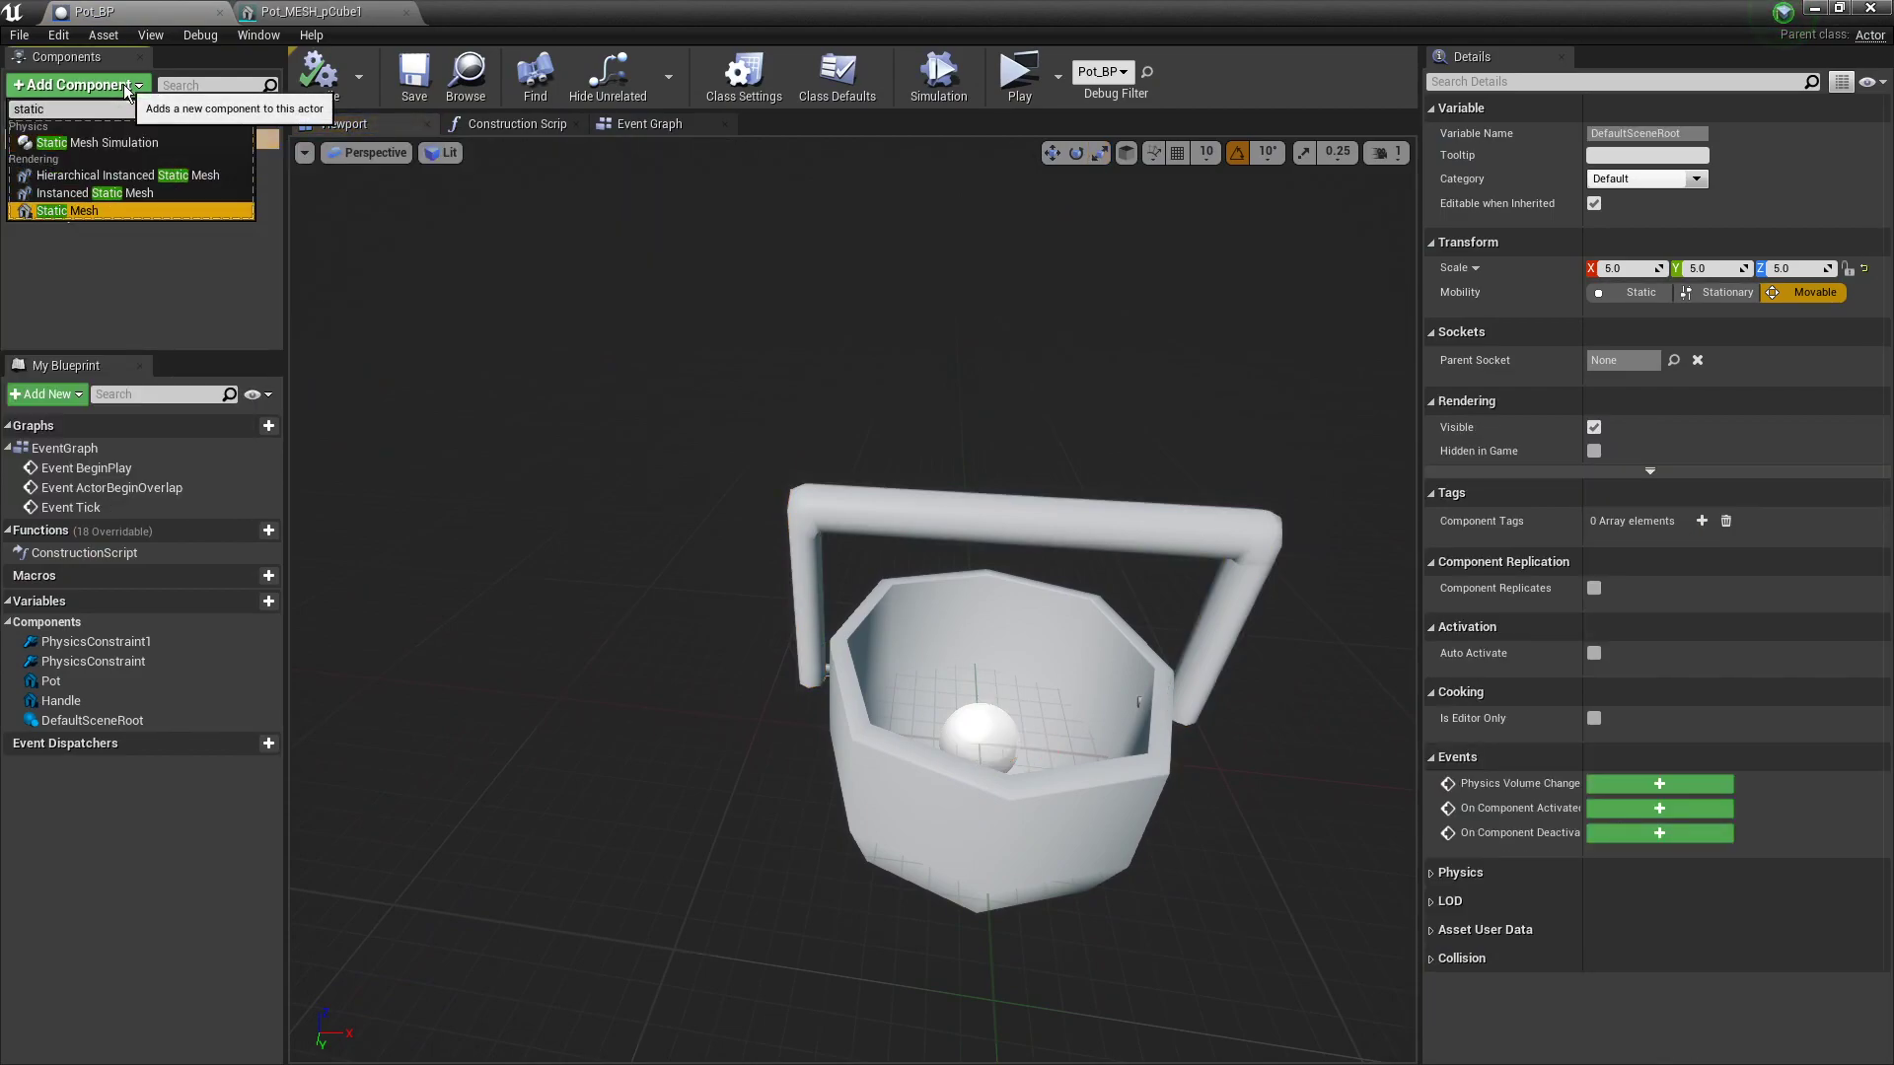
key(Return)
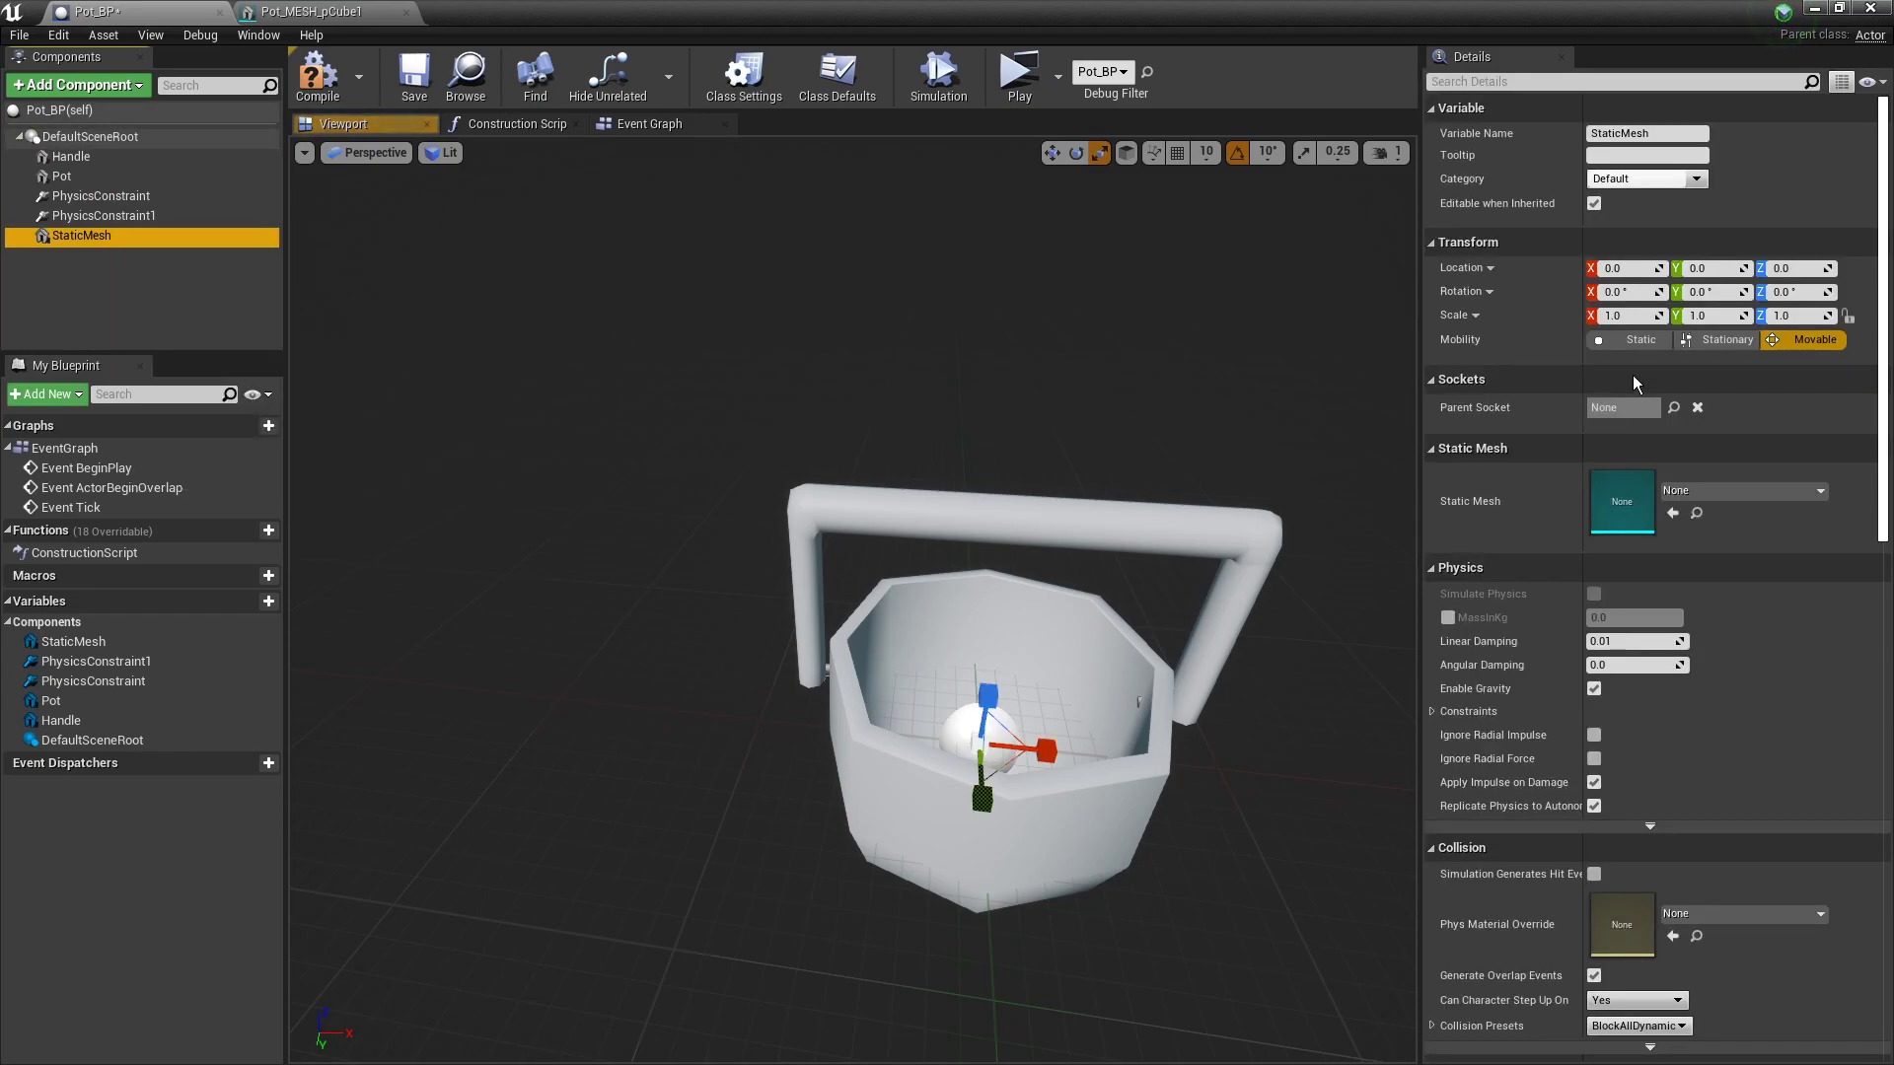
click(1681, 487)
click(1665, 659)
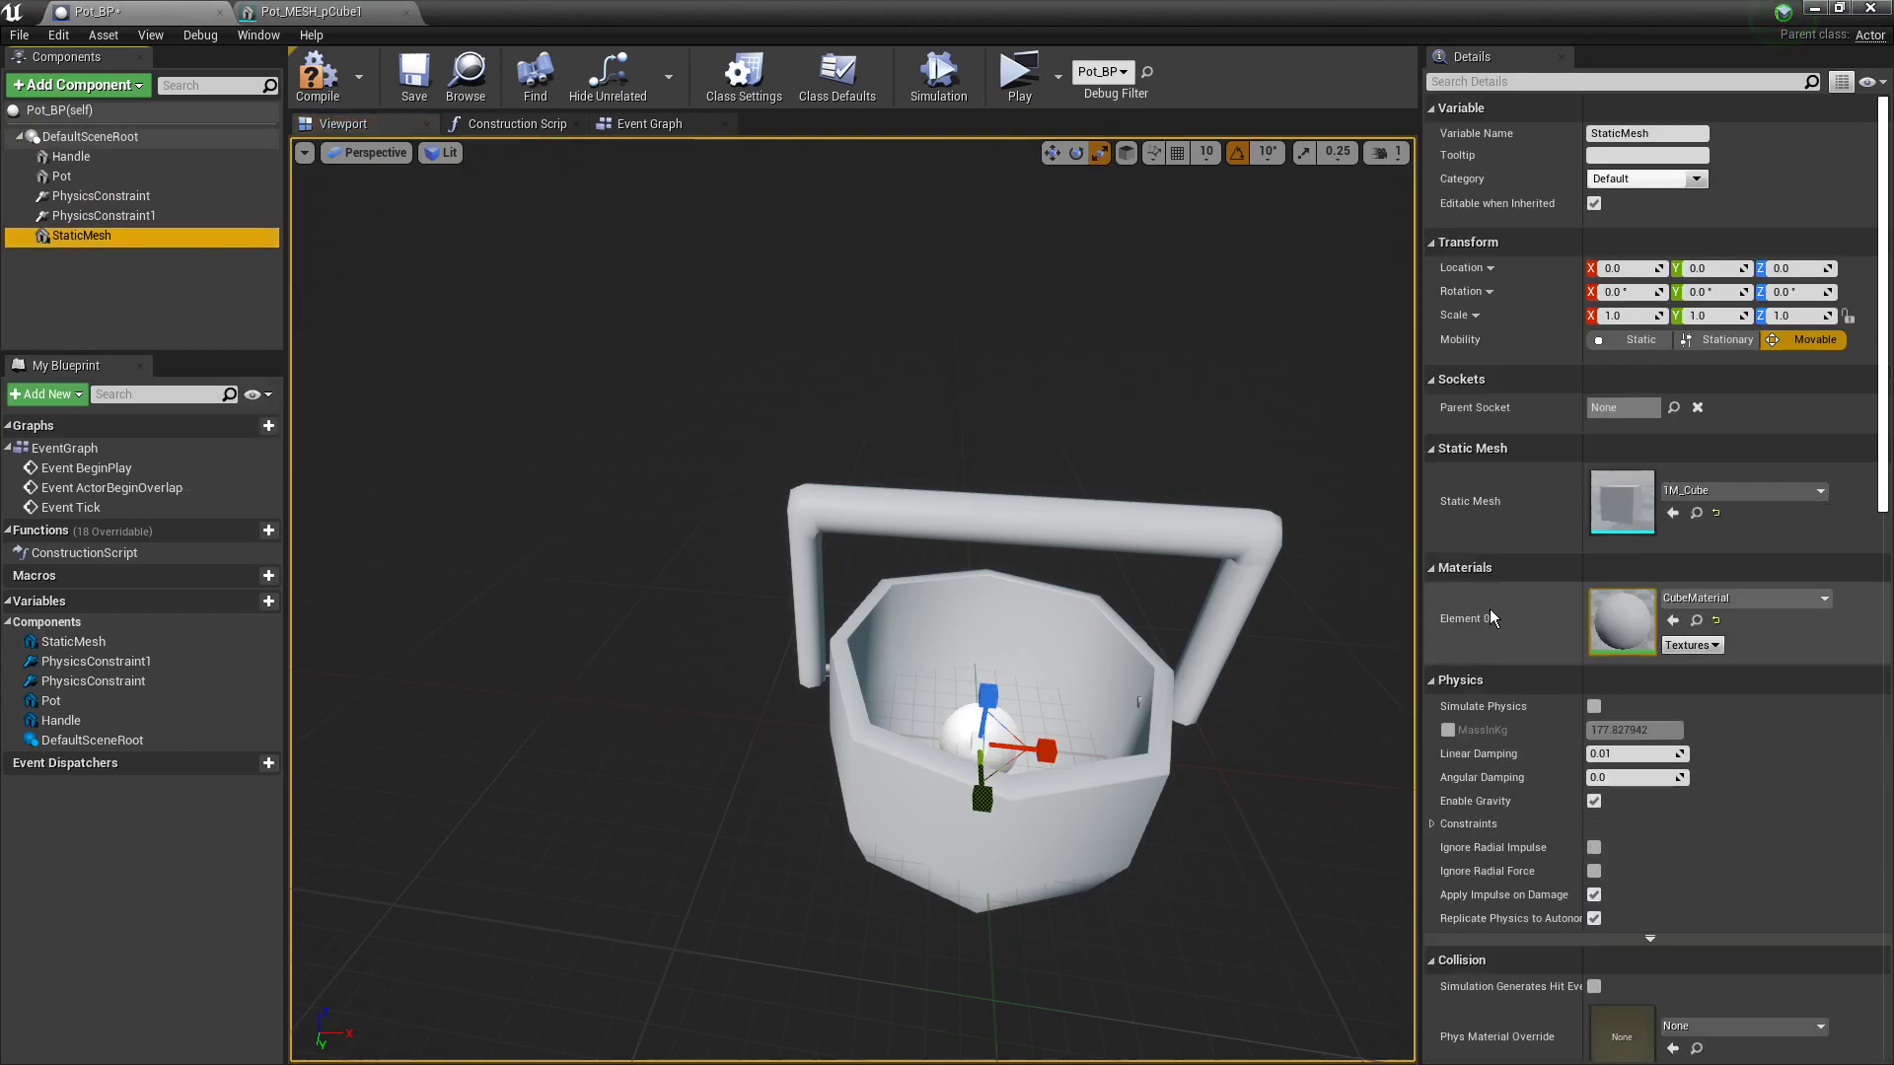
Step: Scale the cube into a thin bar of about 0.45 × 0.039 × 0.02 and raise it to about Z 27.7 above the handle
right_drag(1120, 461, 1044, 500)
click(1386, 152)
click(1421, 201)
right_drag(1239, 339, 1273, 346)
key(s)
click(968, 460)
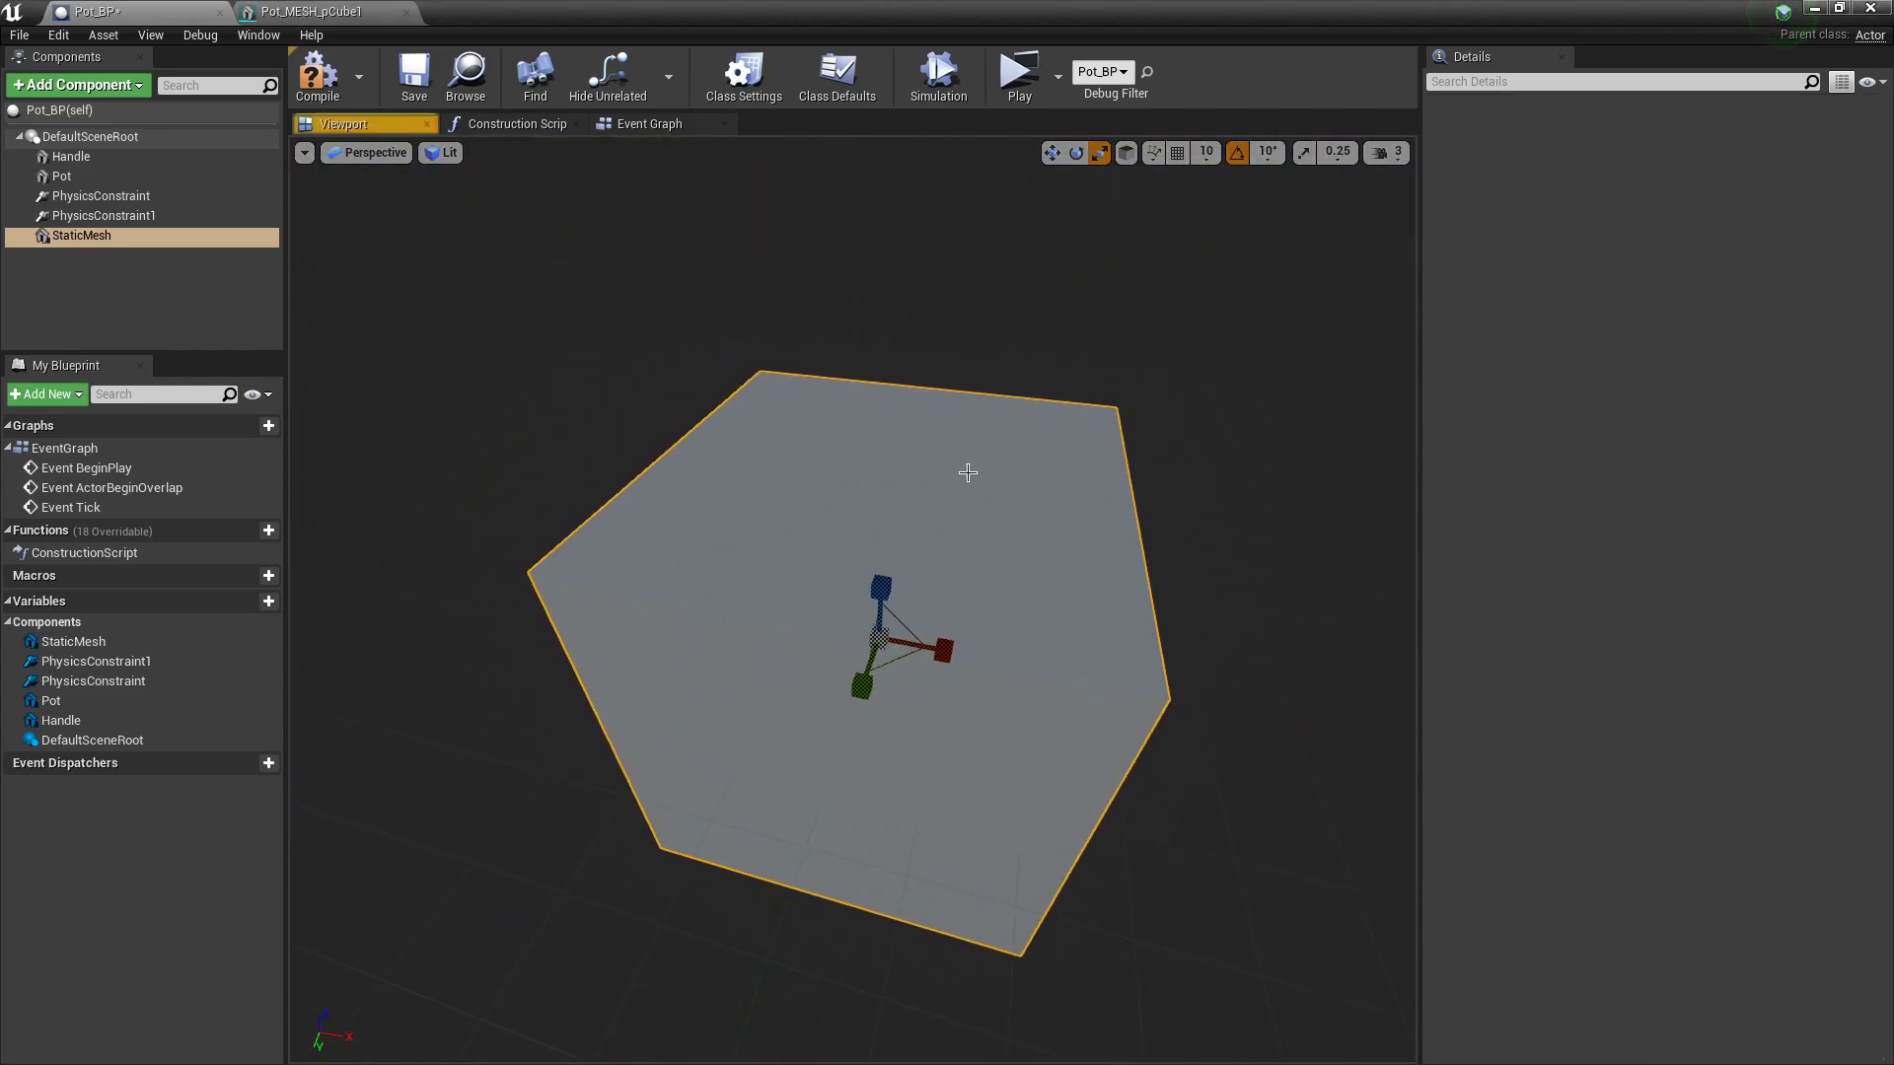
drag(864, 688, 880, 631)
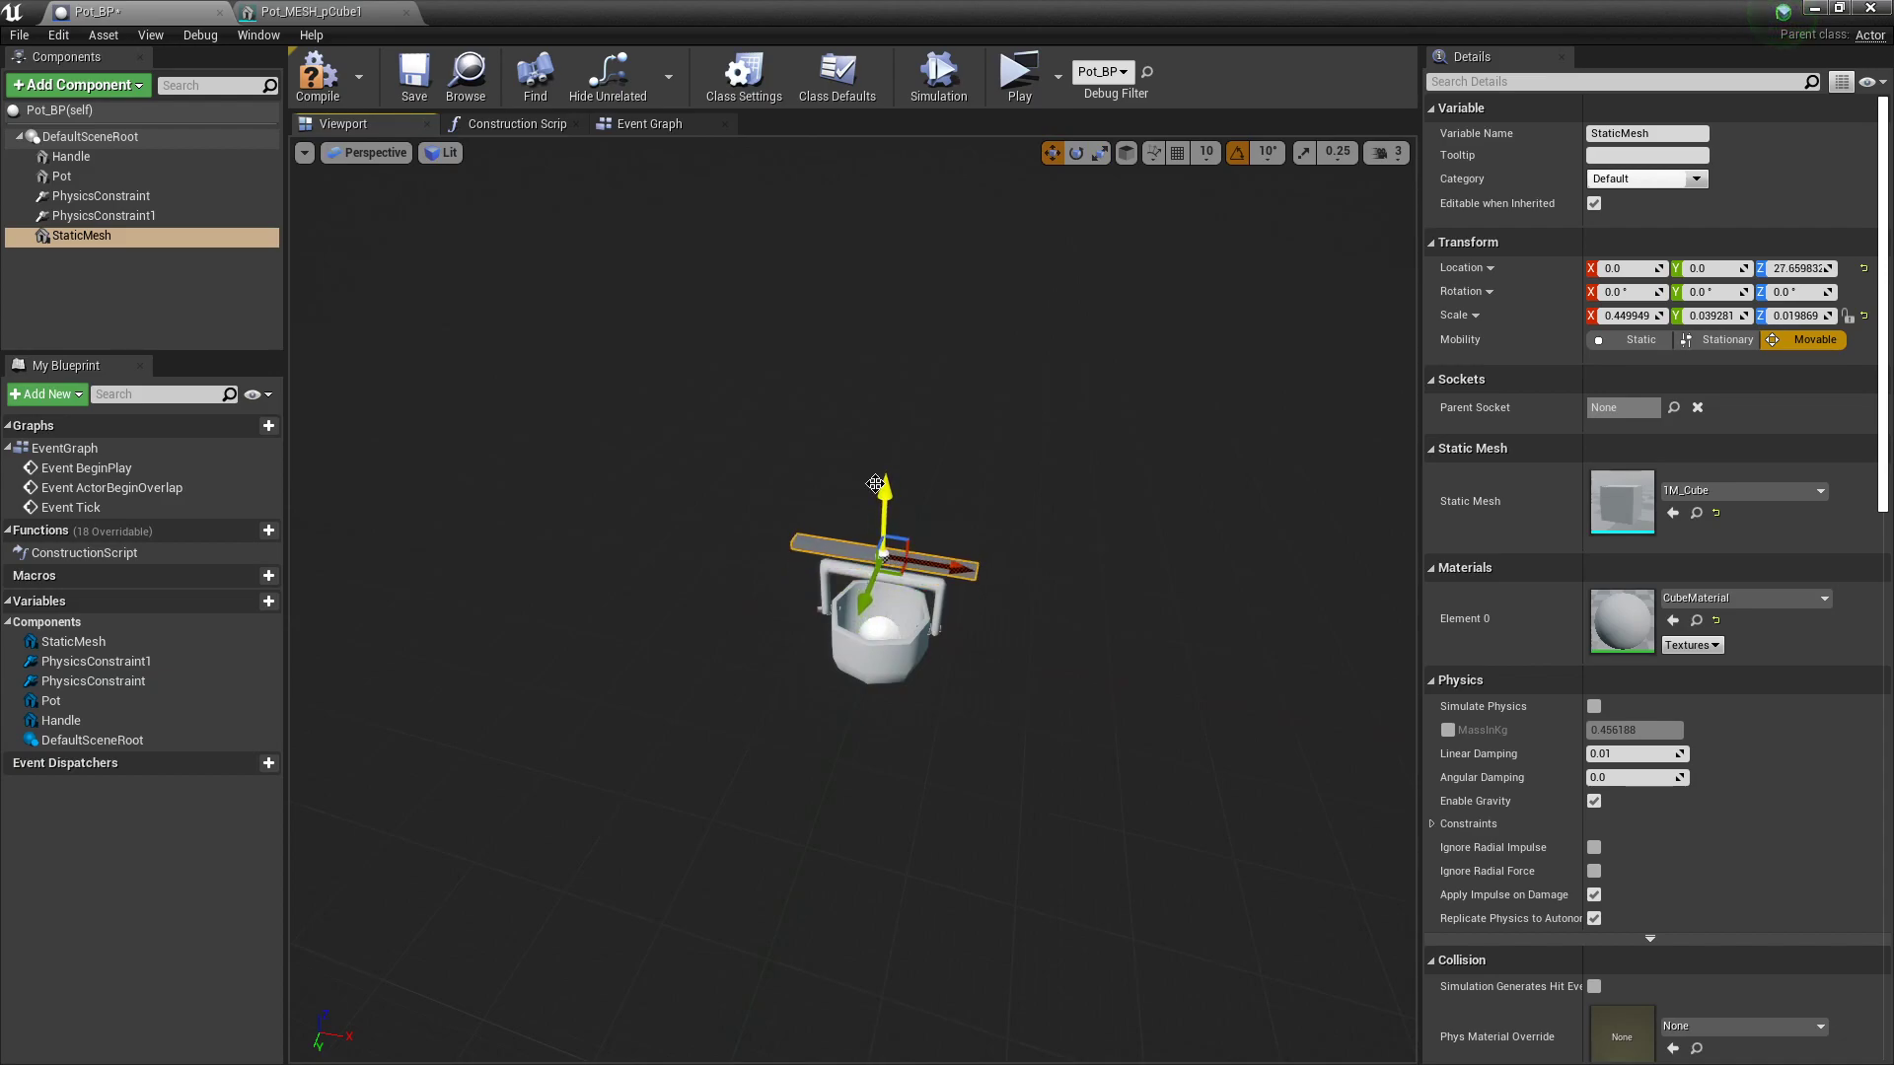
Step: Rotate the bar -90° about Z so it runs crosswise to the handle's grip
right_drag(890, 477, 809, 513)
key(w)
right_drag(968, 600, 878, 675)
key(e)
drag(847, 627, 899, 570)
Step: Lower the bar to about Z 19.07 just beneath the handle's grip, and compile and save the blueprint
key(w)
right_drag(881, 684, 1066, 681)
key(a)
key(w)
key(a)
key(s)
key(w)
right_drag(730, 534, 701, 534)
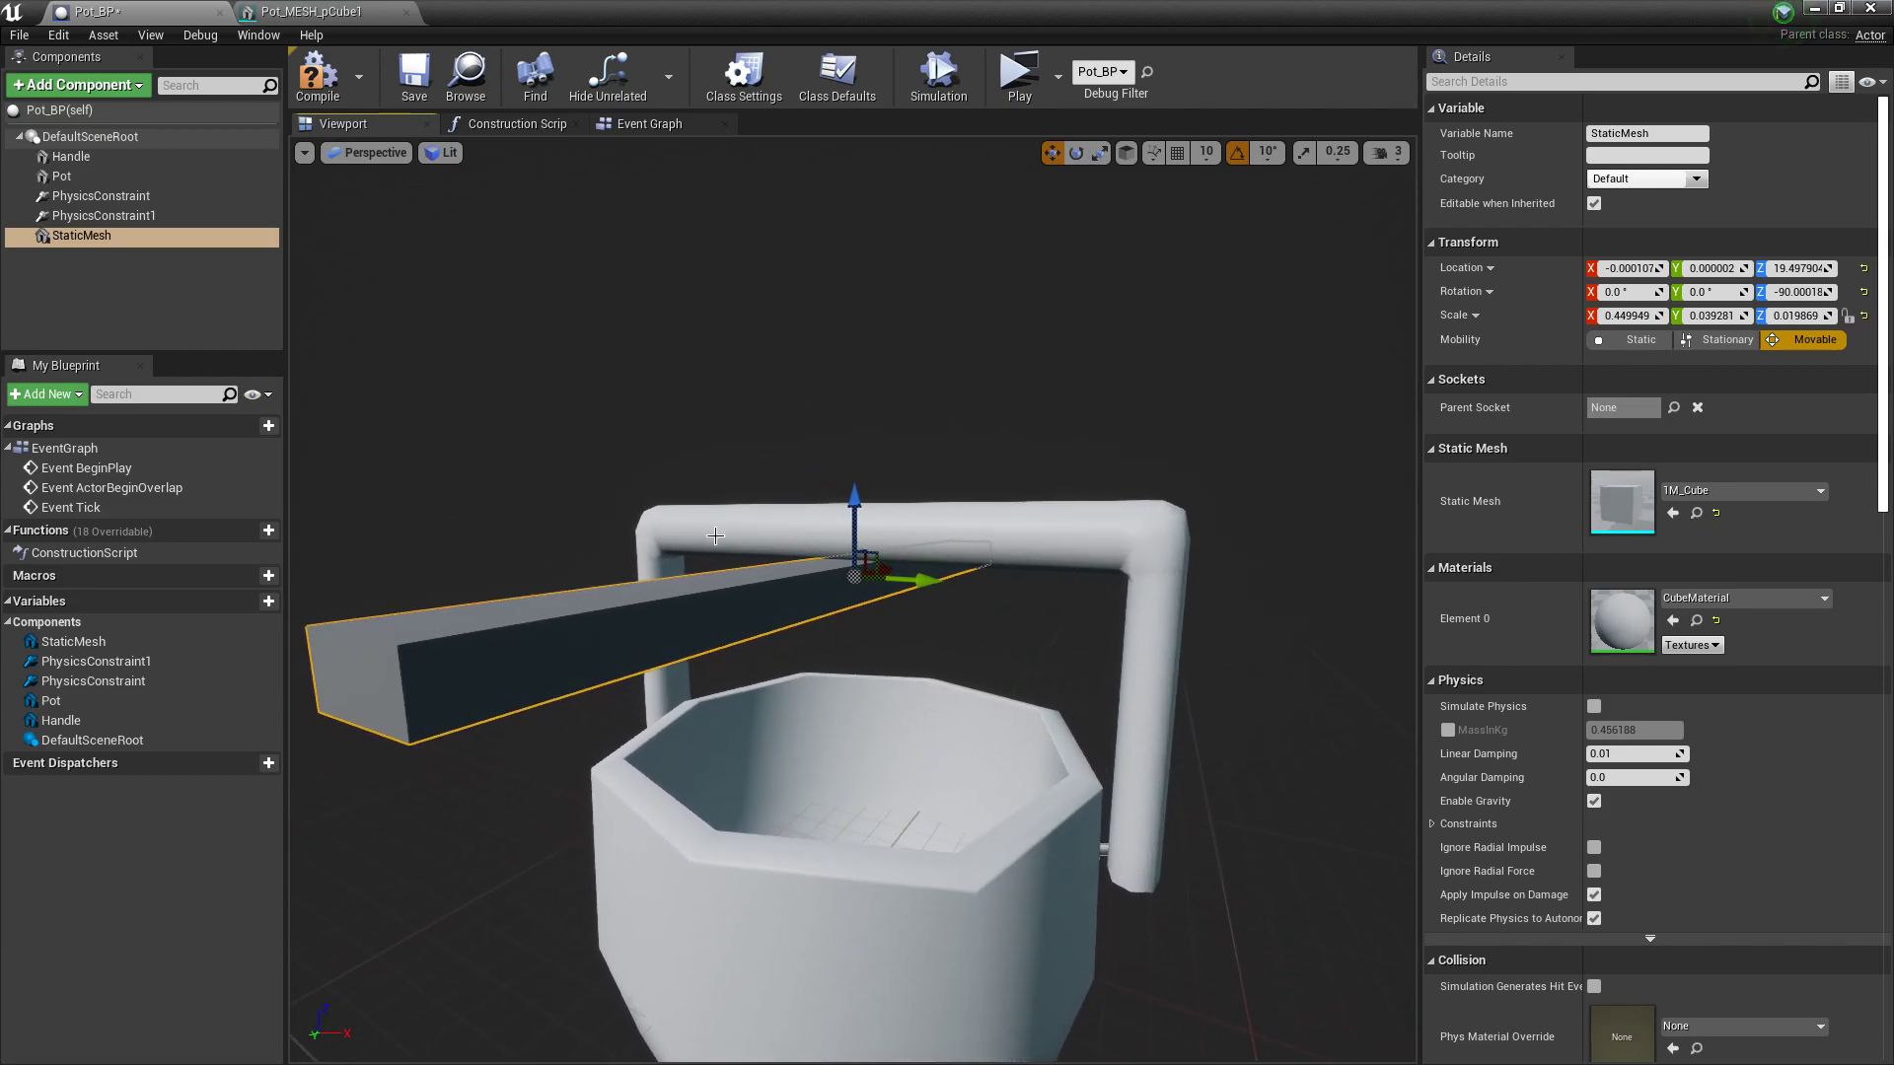
drag(853, 498, 851, 507)
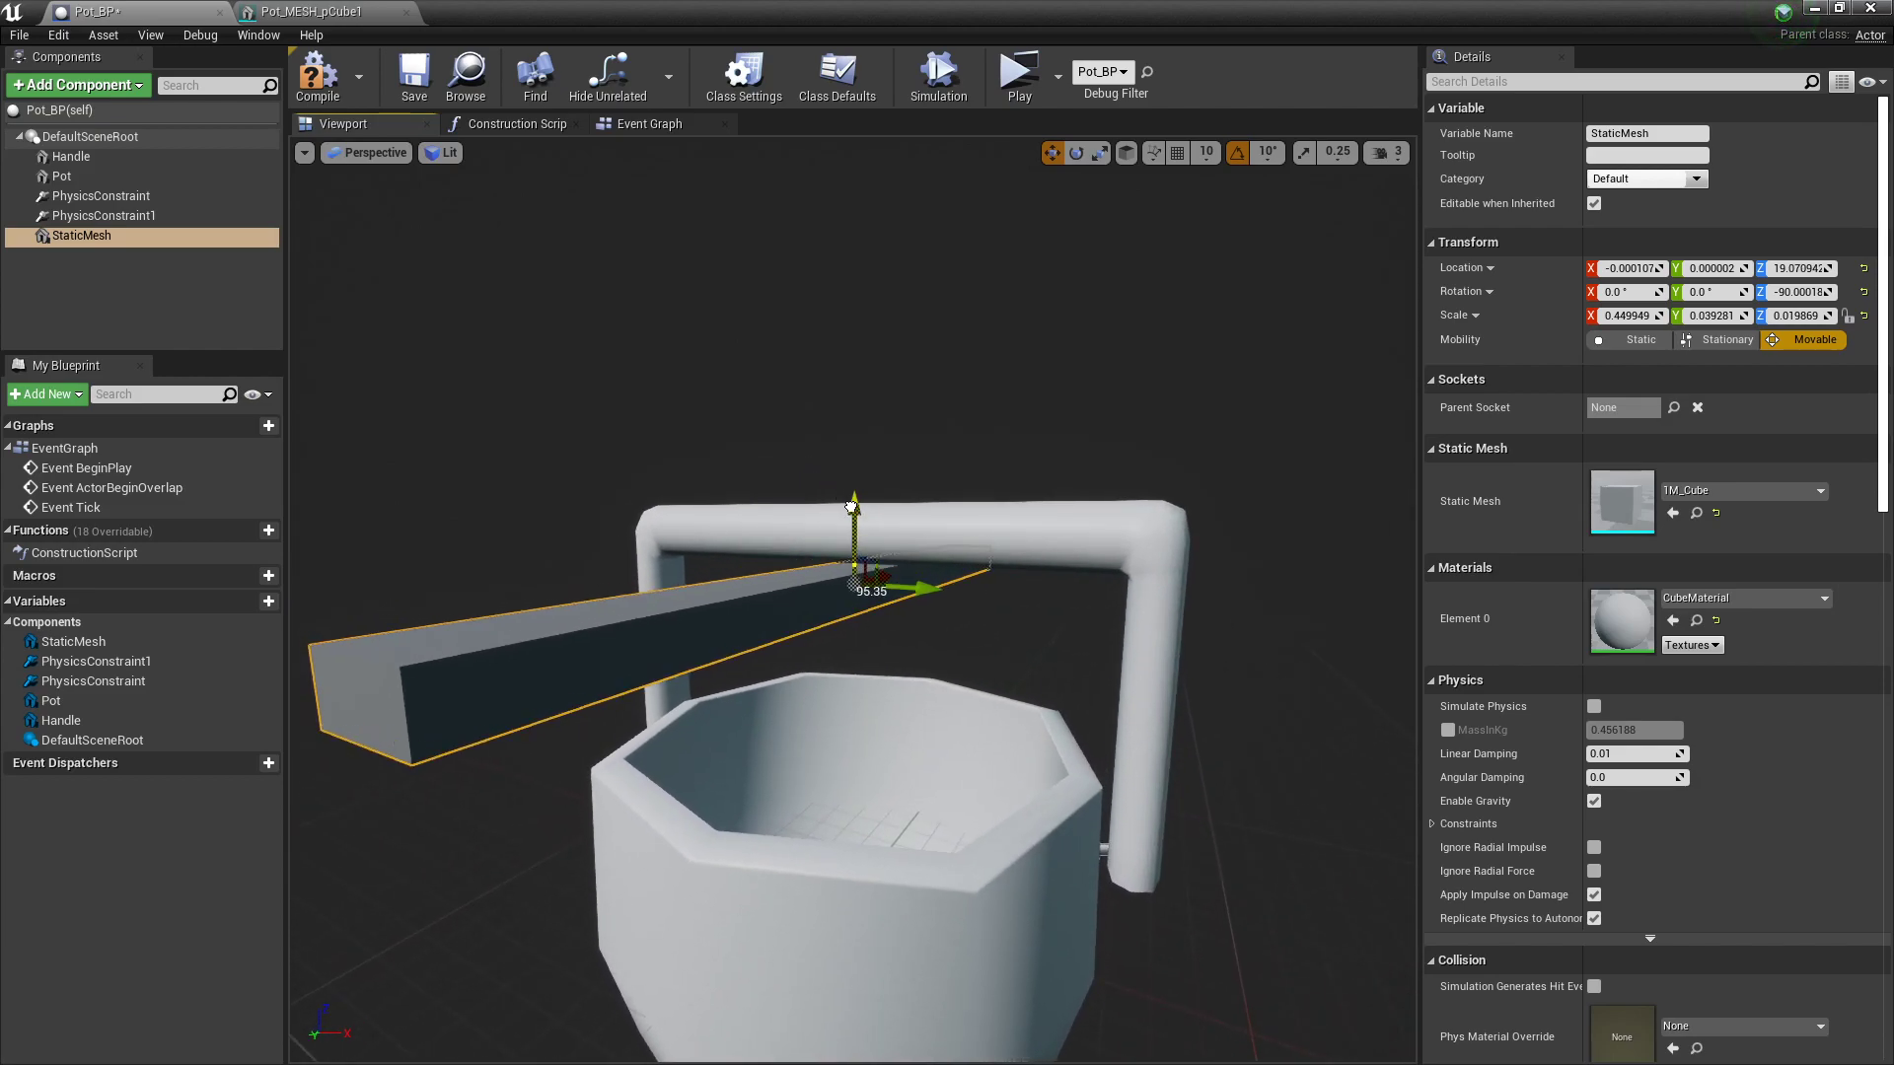
click(317, 74)
click(414, 74)
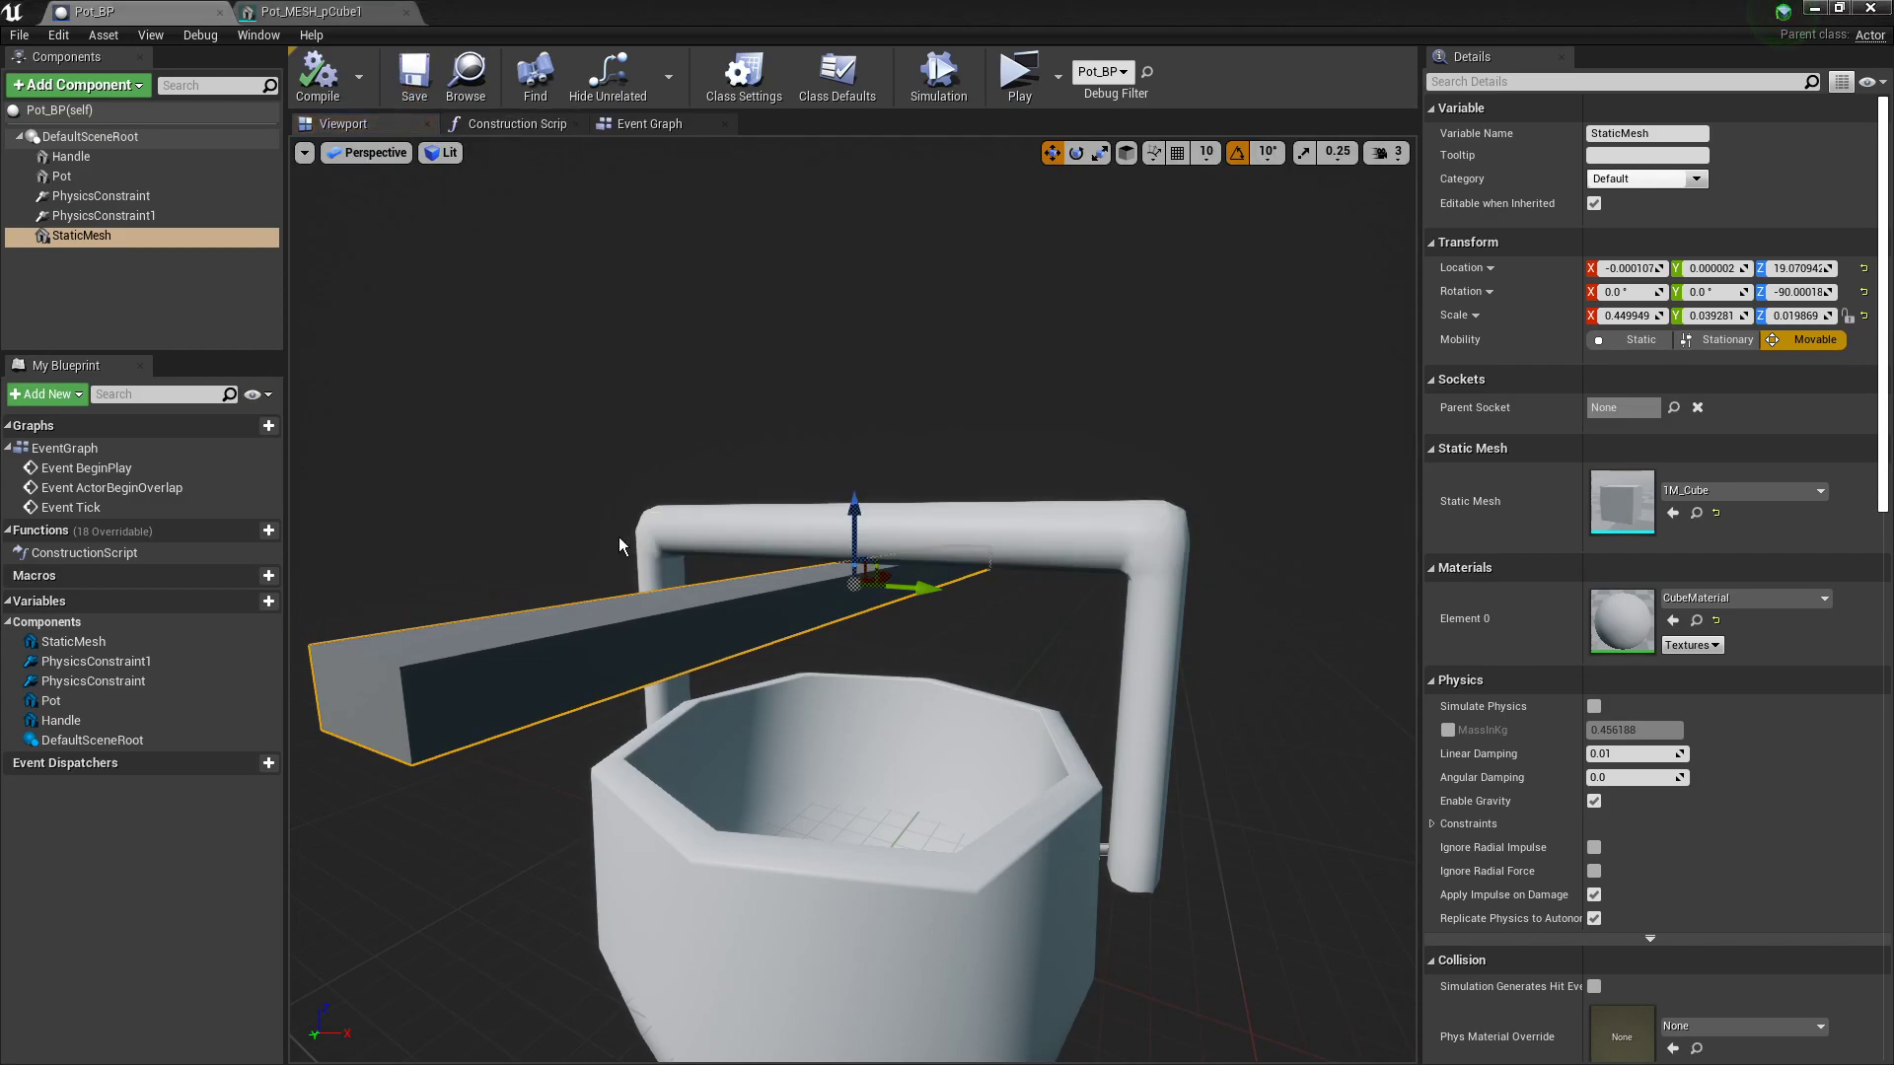
Step: Rename the bar's StaticMesh component as Hanger
click(90, 215)
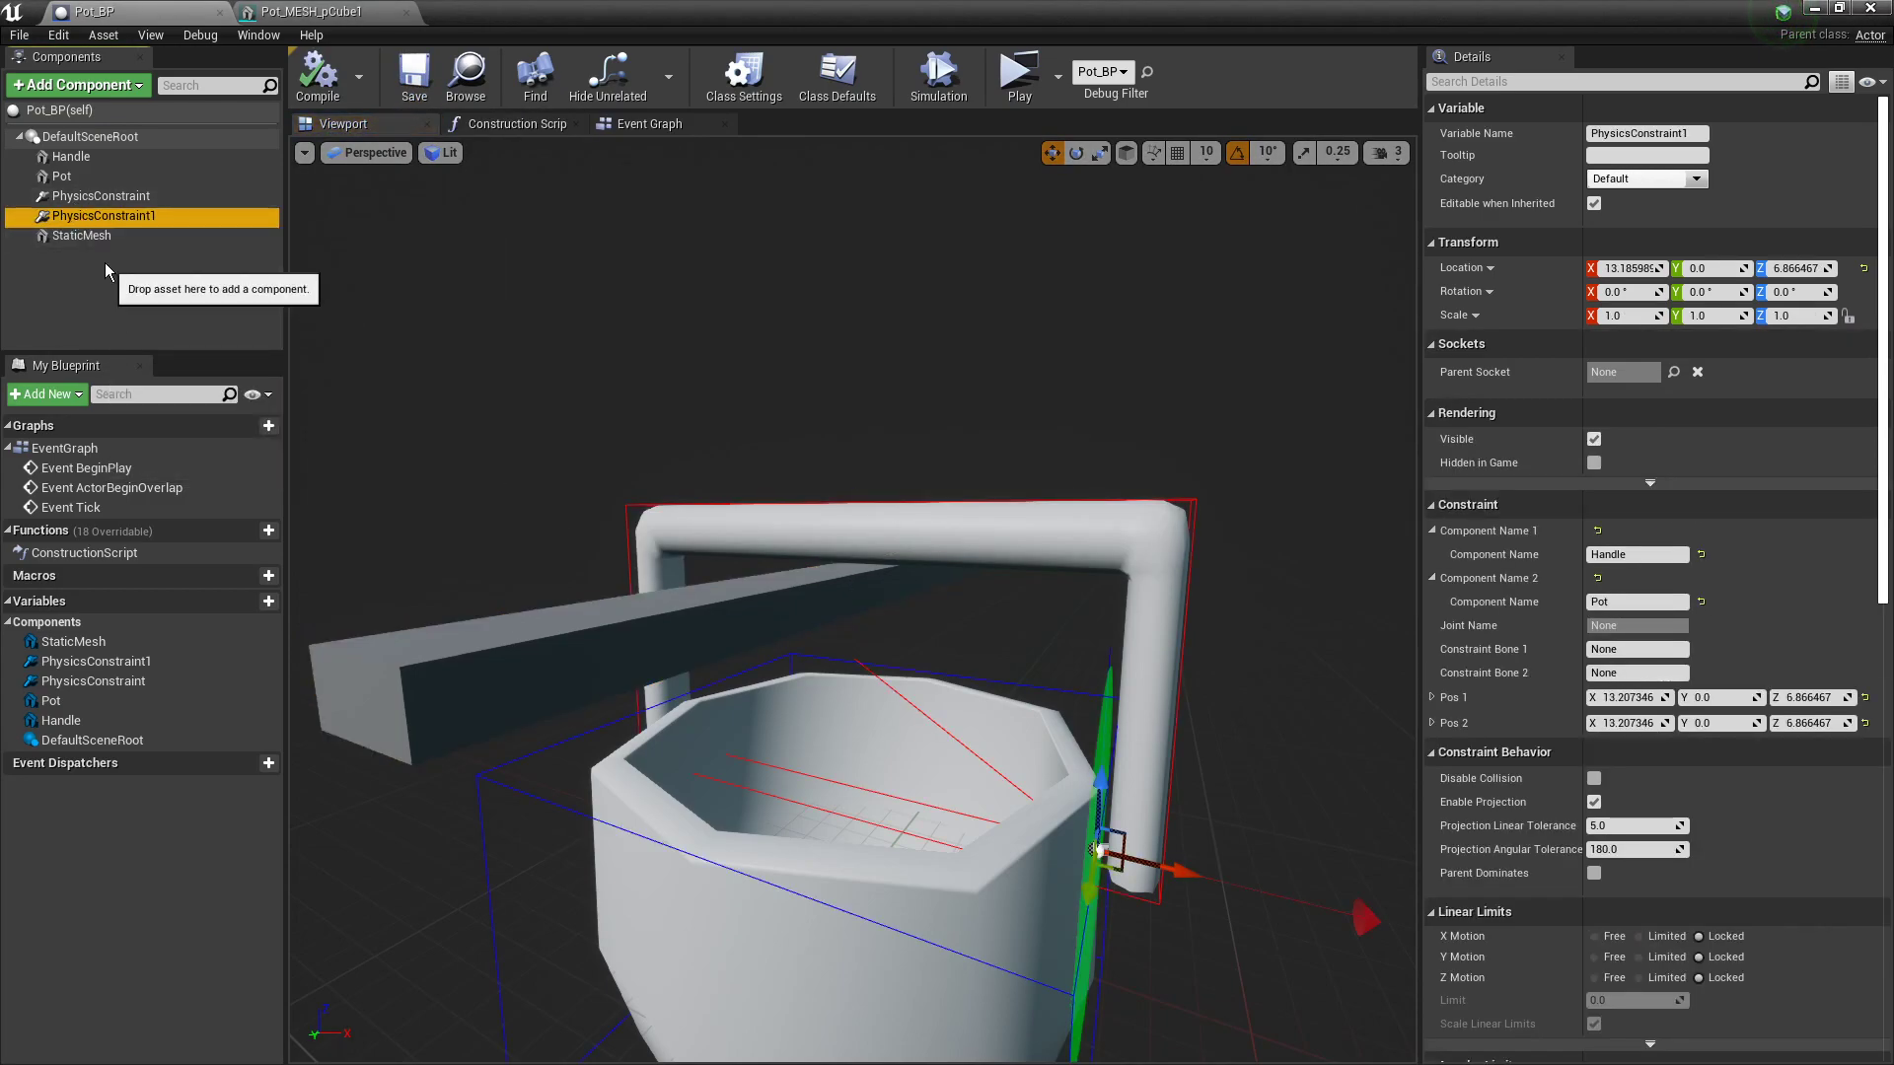
click(93, 239)
key(F2)
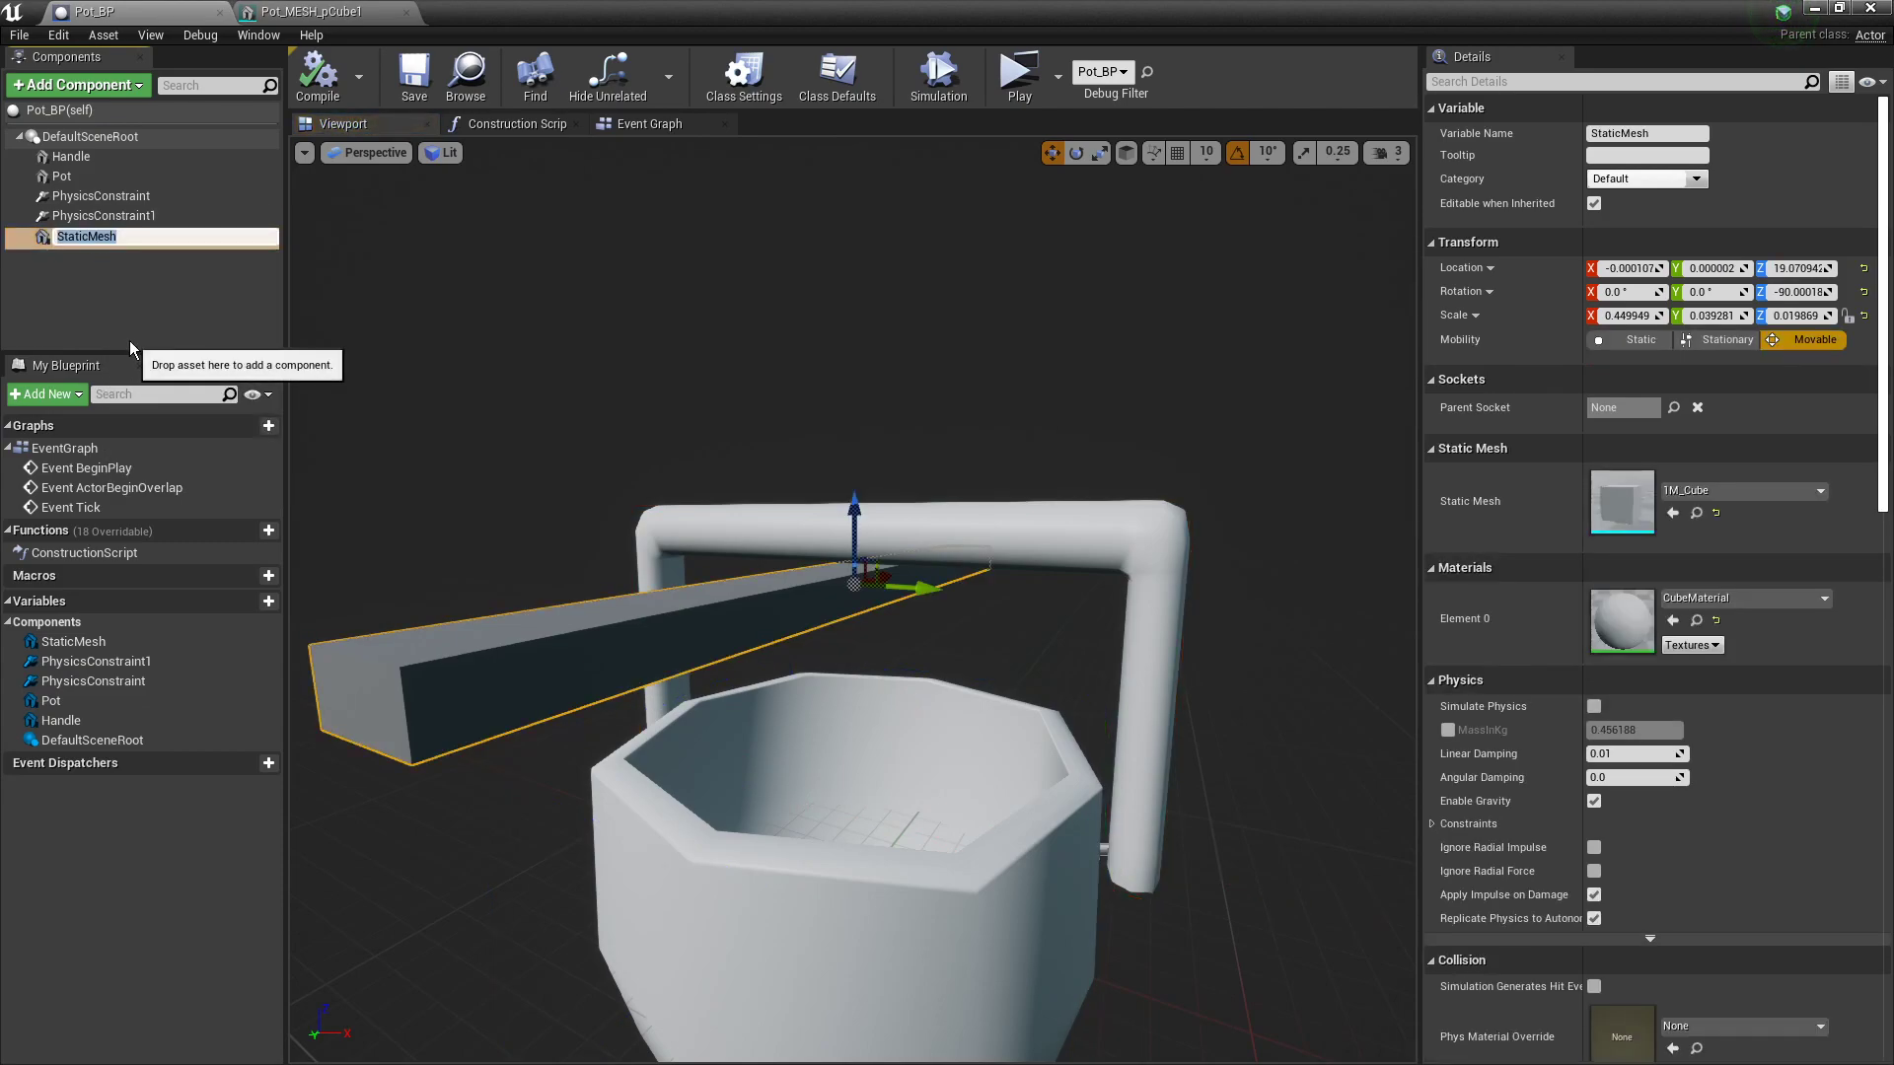
text(Hanger)
key(Return)
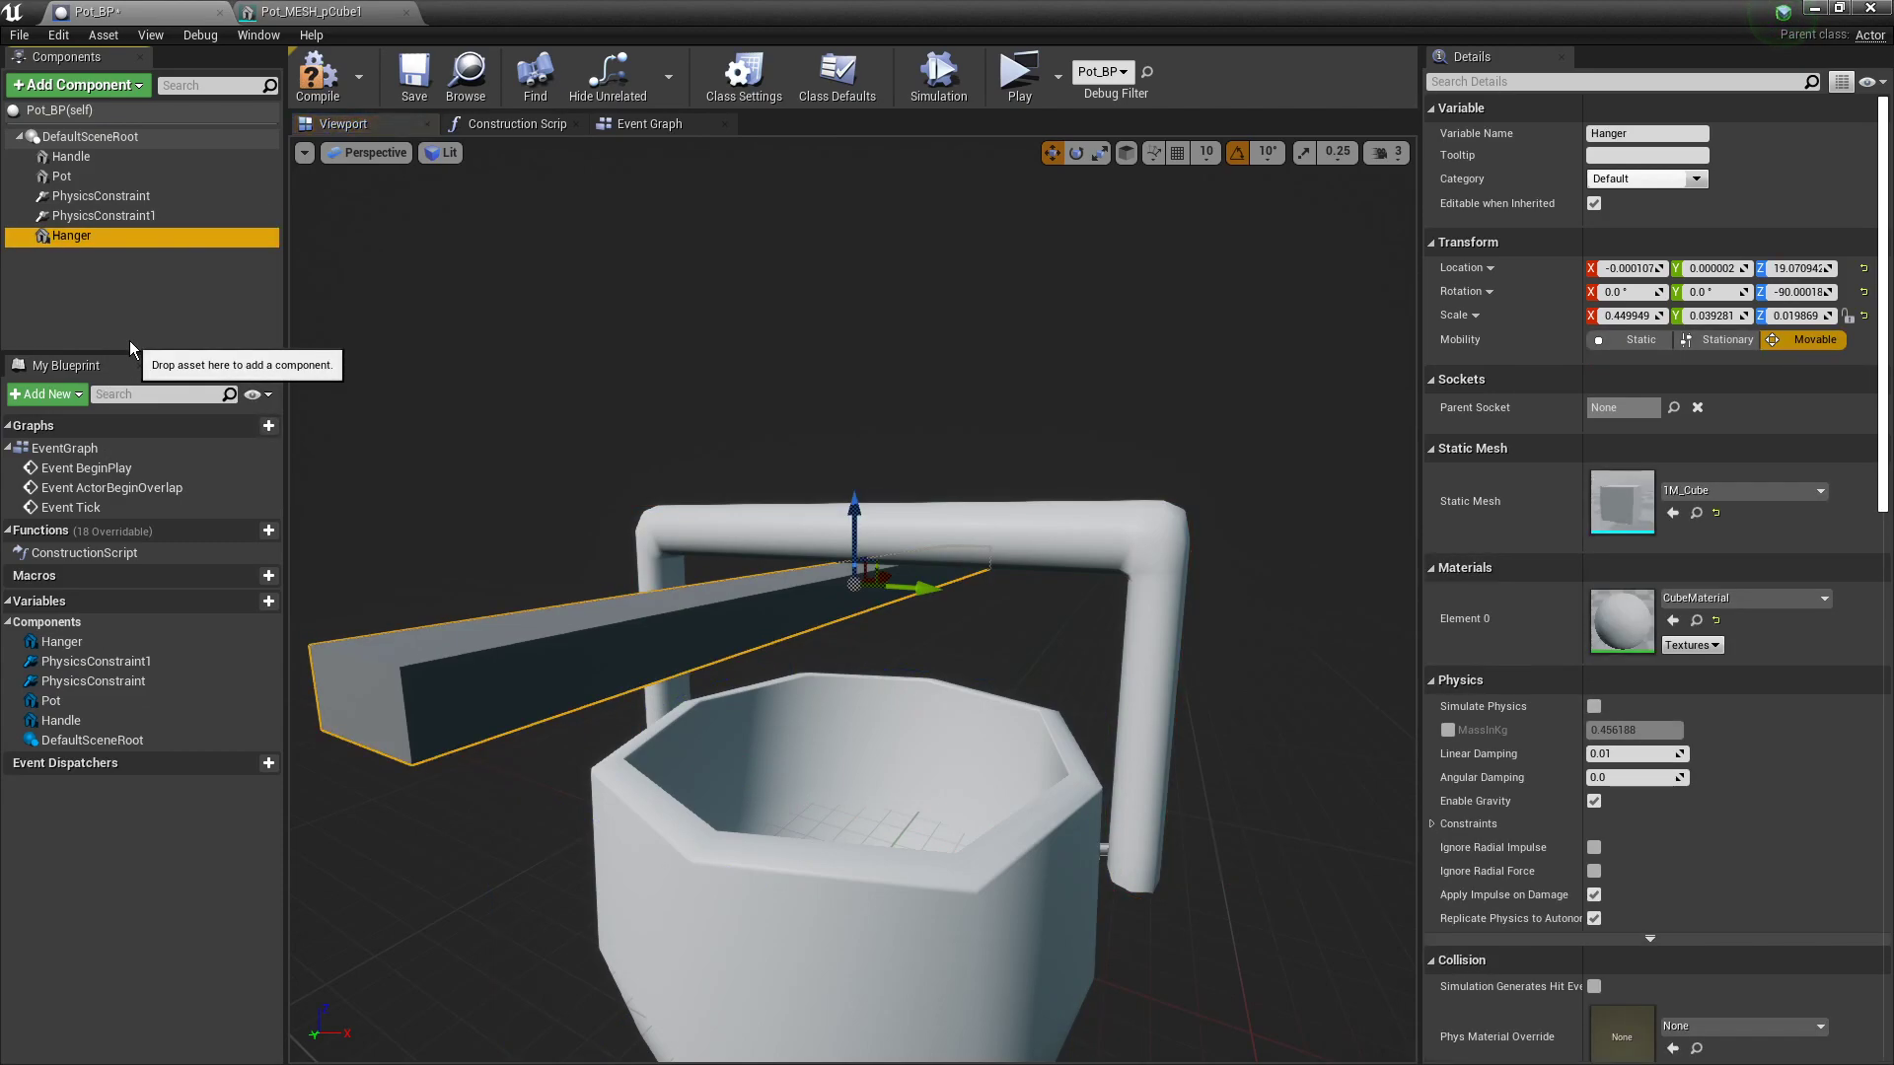
Step: Add a Physics Constraint component at the Hanger's transform and keep it directly under DefaultSceneRoot
click(107, 85)
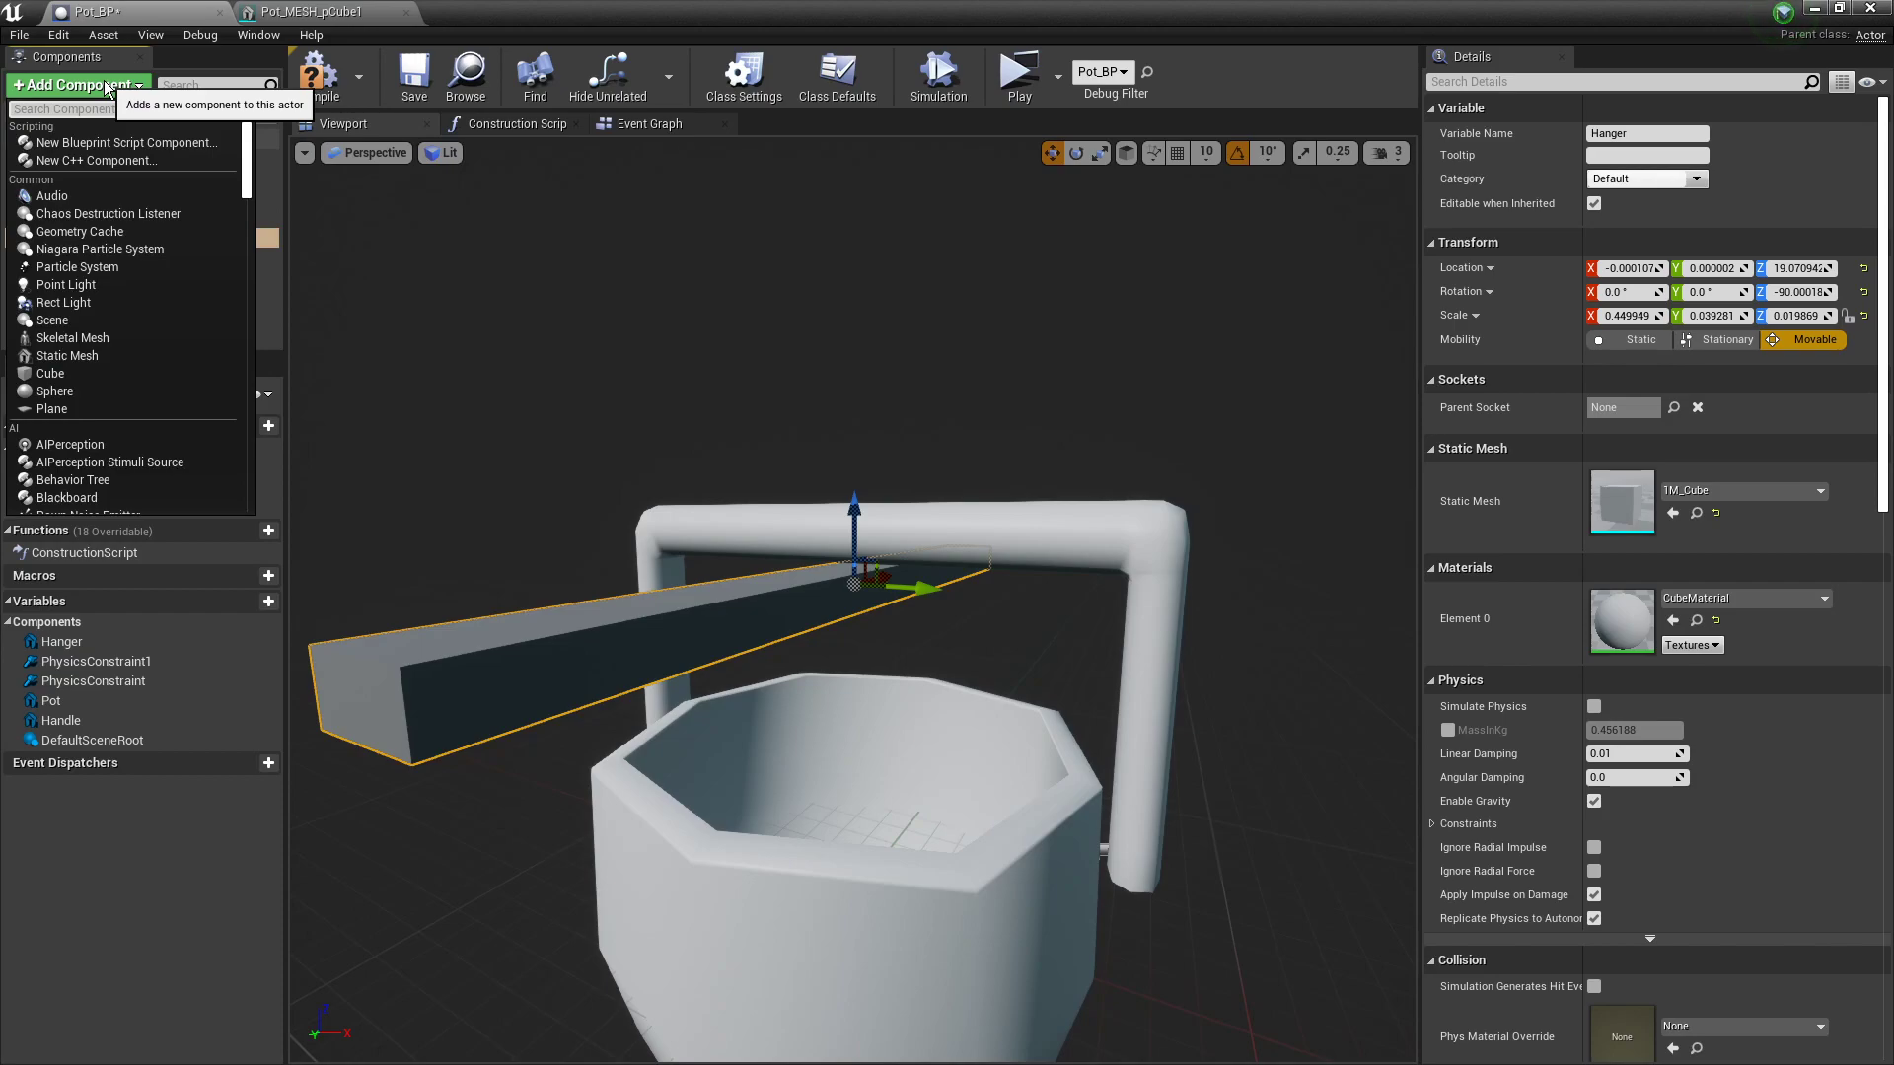
text(physics)
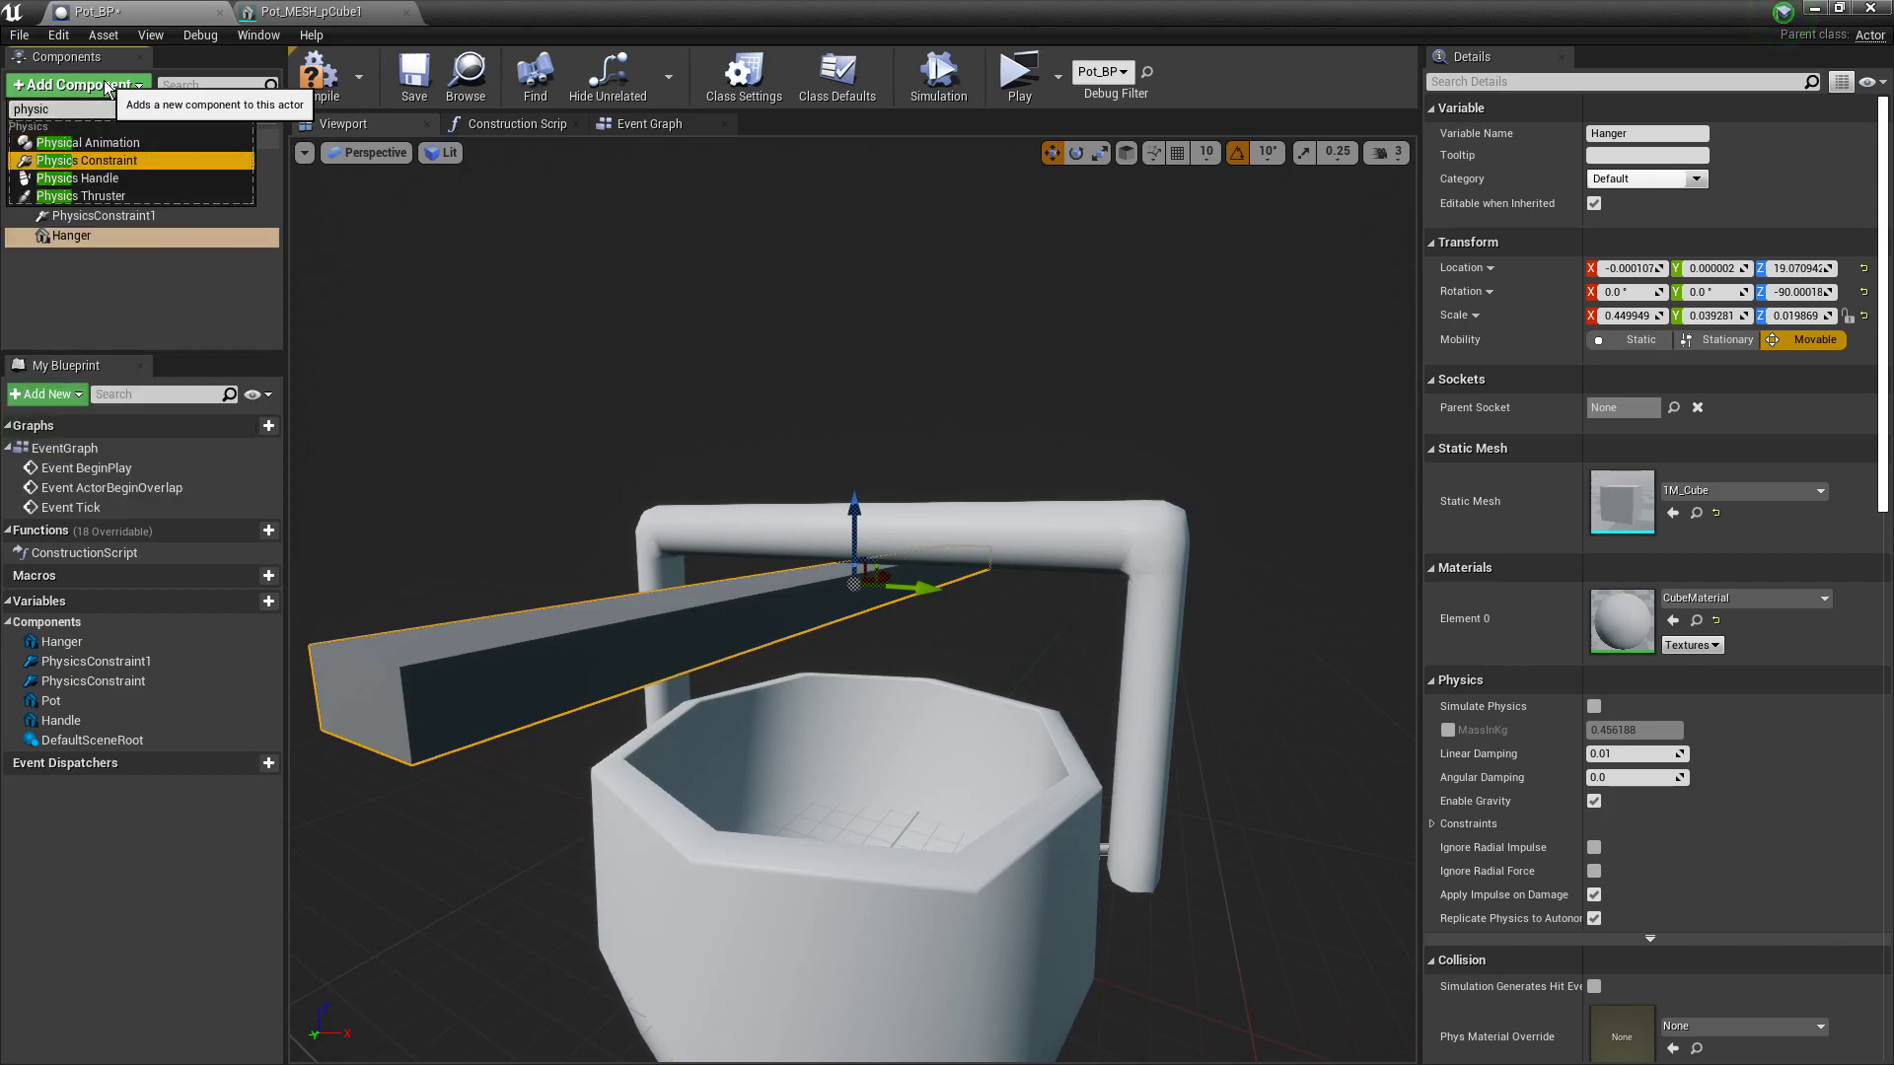
key(Return)
drag(79, 260, 74, 239)
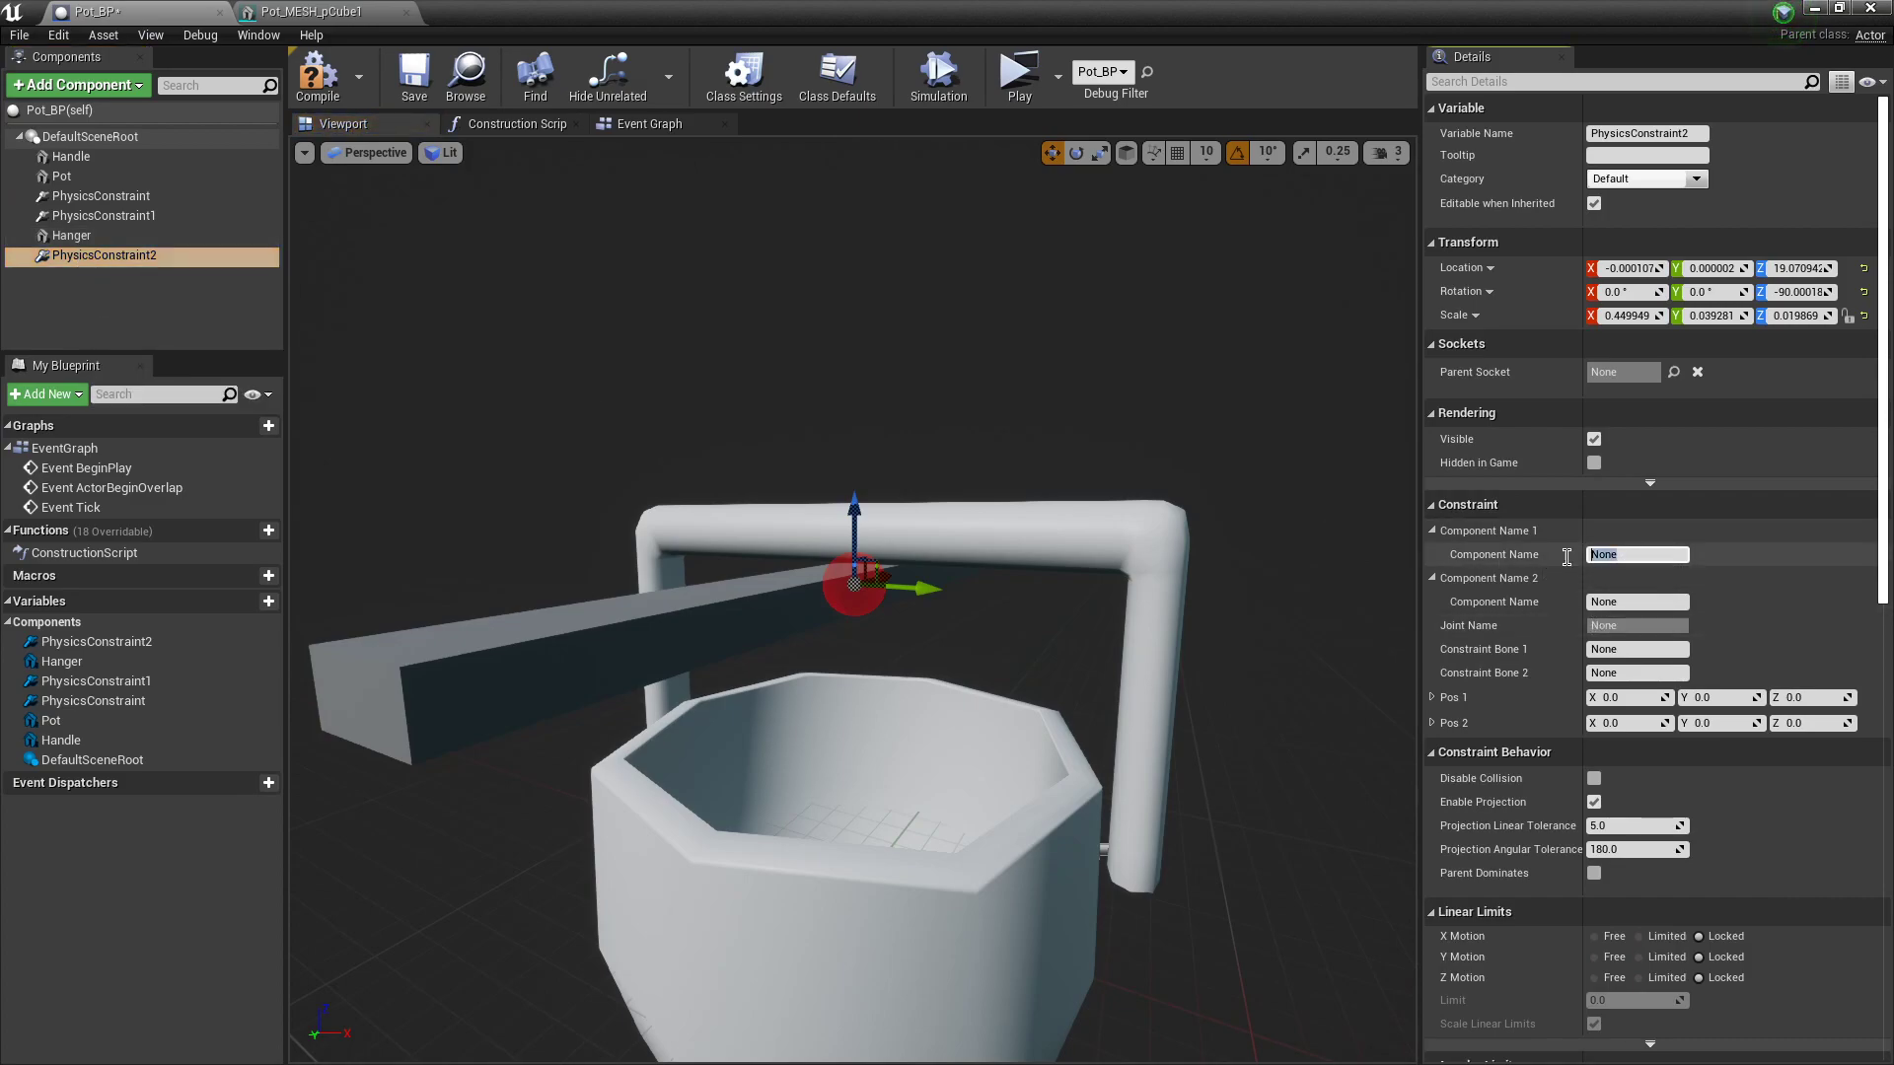
Step: Link the new constraint to components Hanger and Handle, raise it to about Z 20.25, and save the blueprint
text(ger)
key(Return)
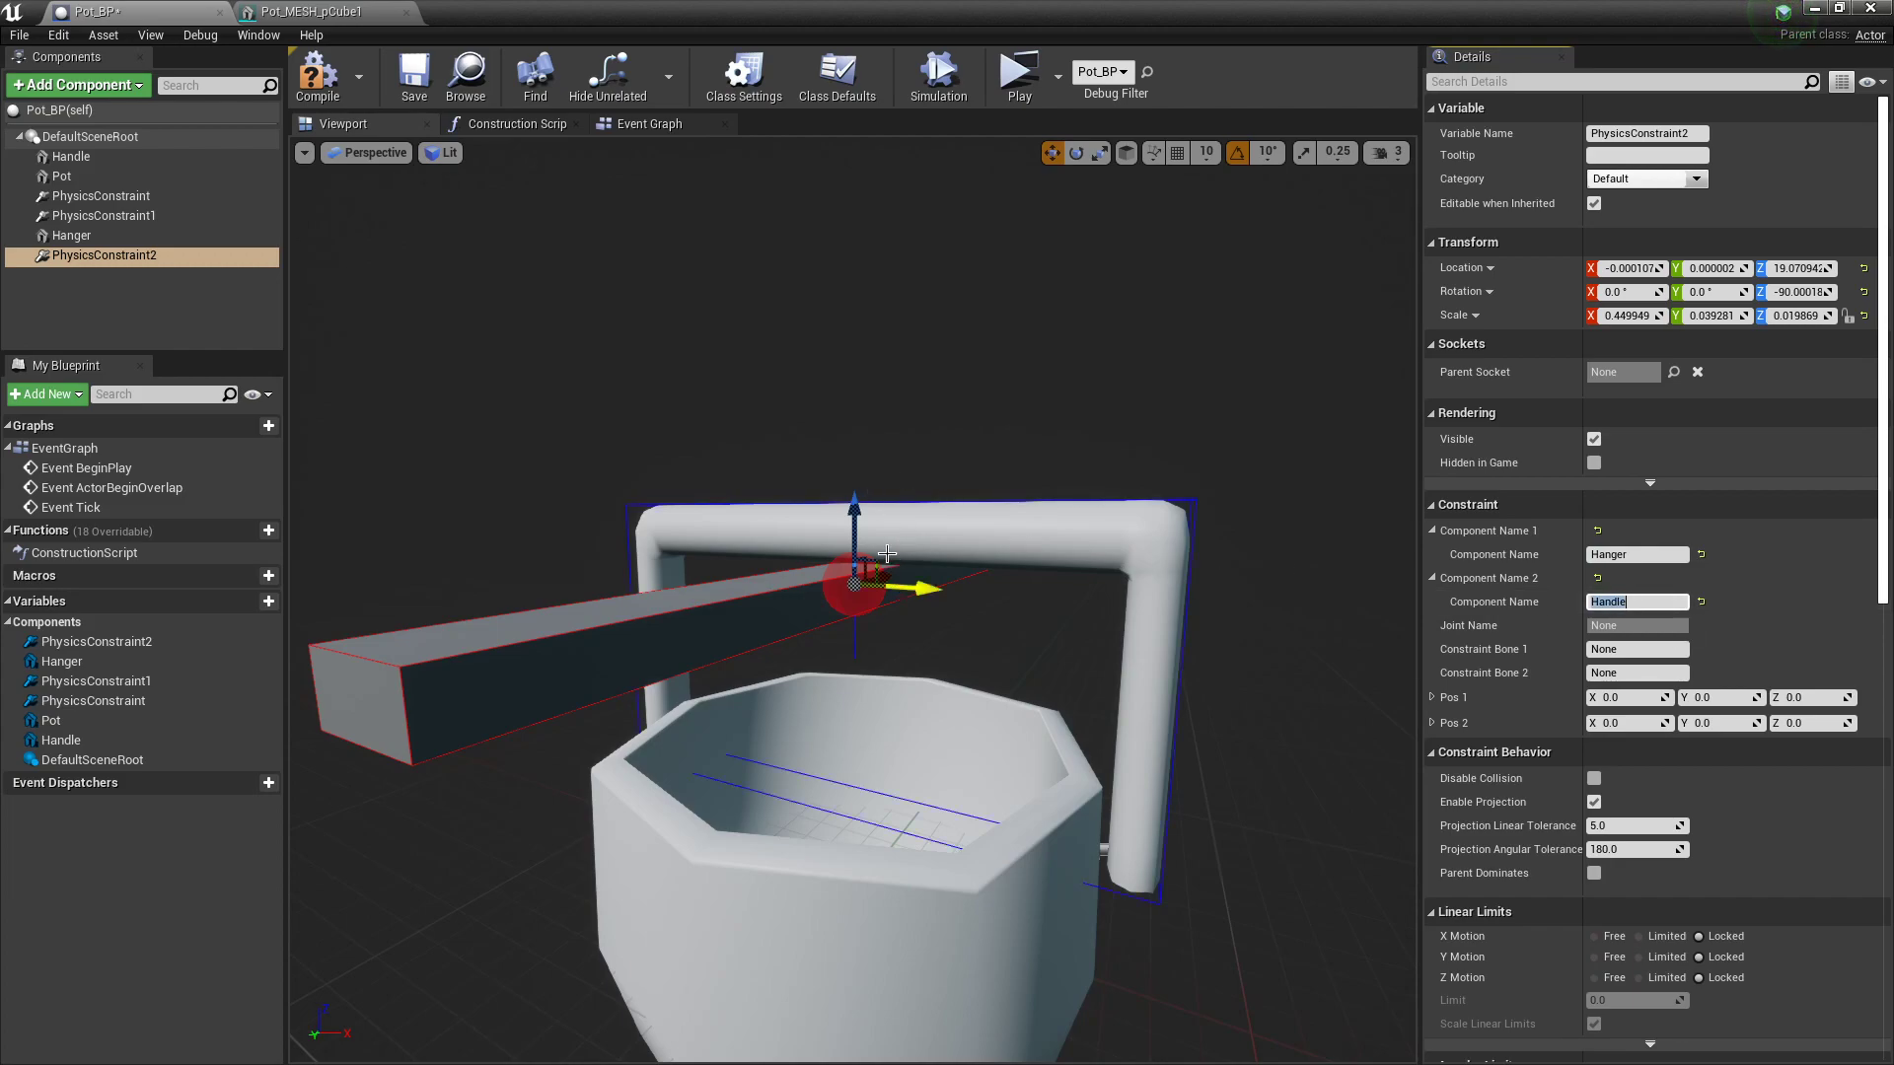
drag(853, 509, 847, 487)
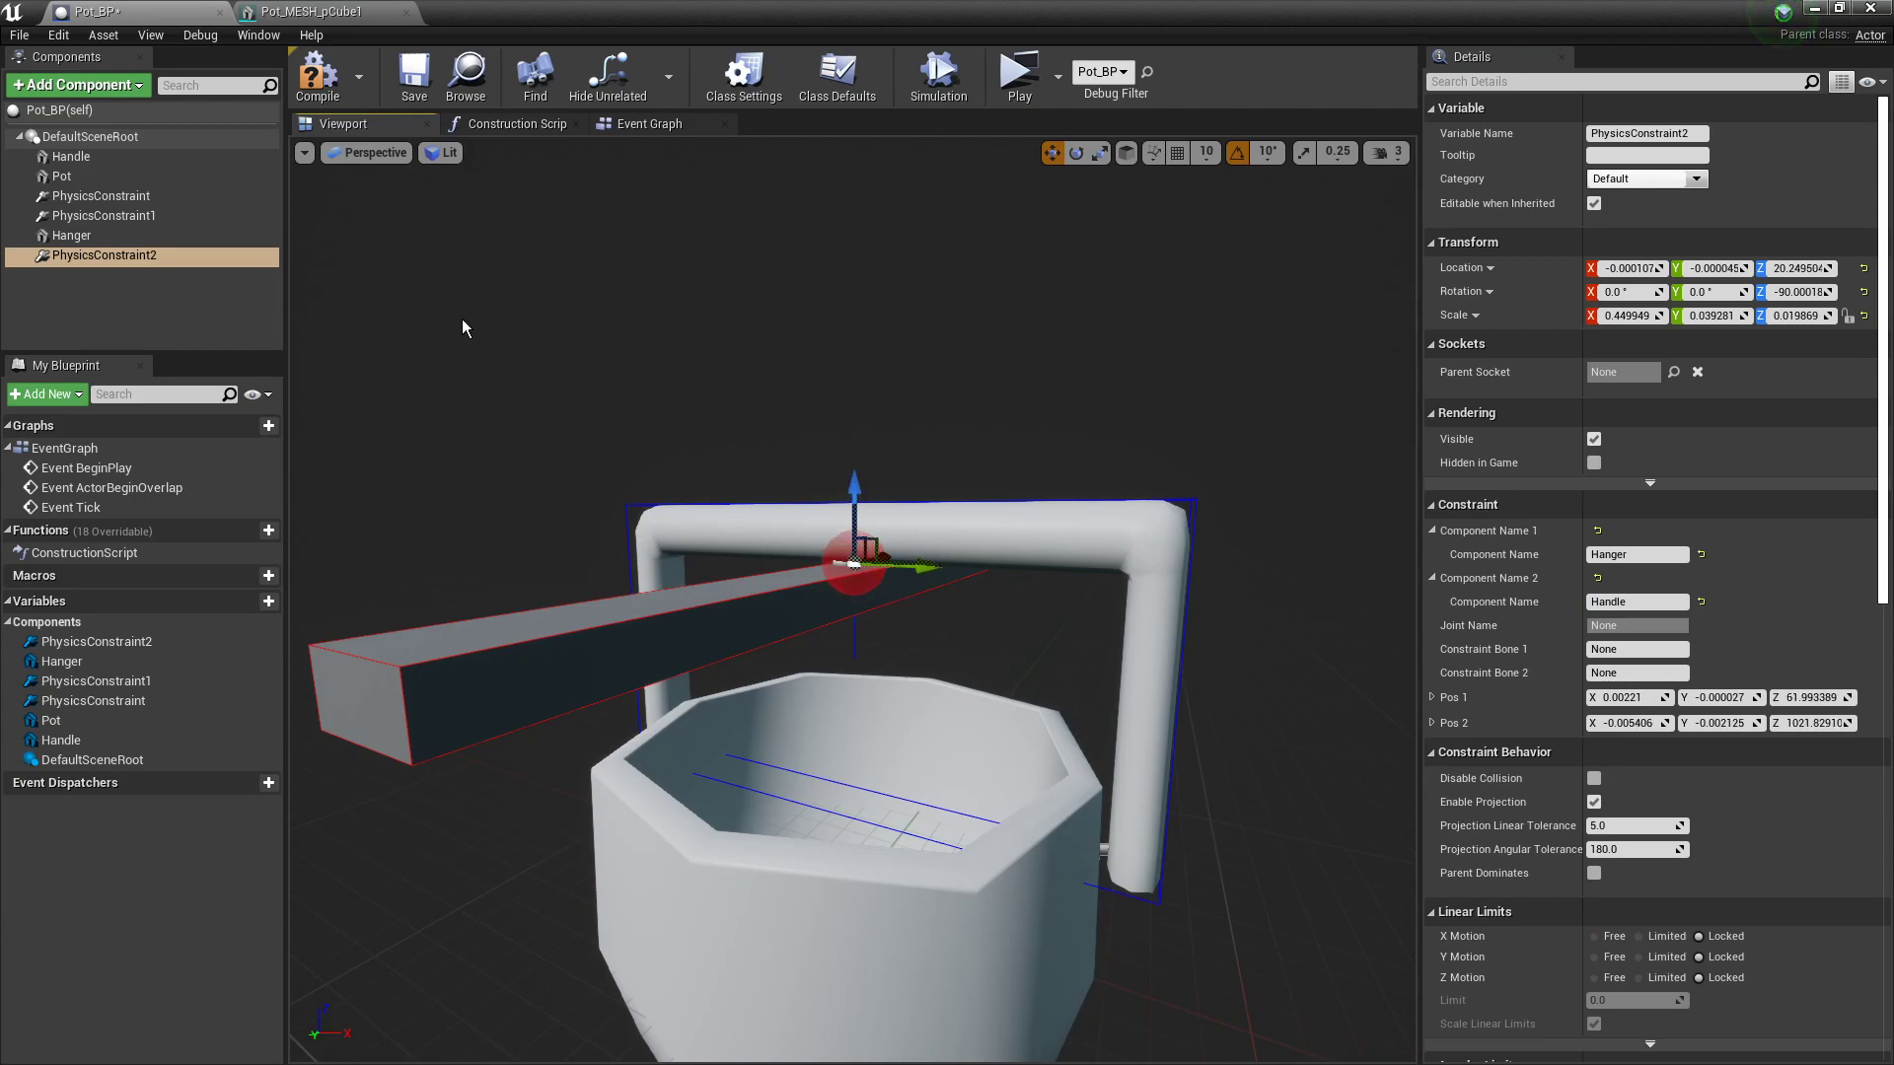
click(415, 74)
Step: Set the Swing 2 Motion and Twist Motion of PhysicsConstraint2 to Locked
right_drag(852, 599, 809, 590)
scroll(1754, 912, down, 6)
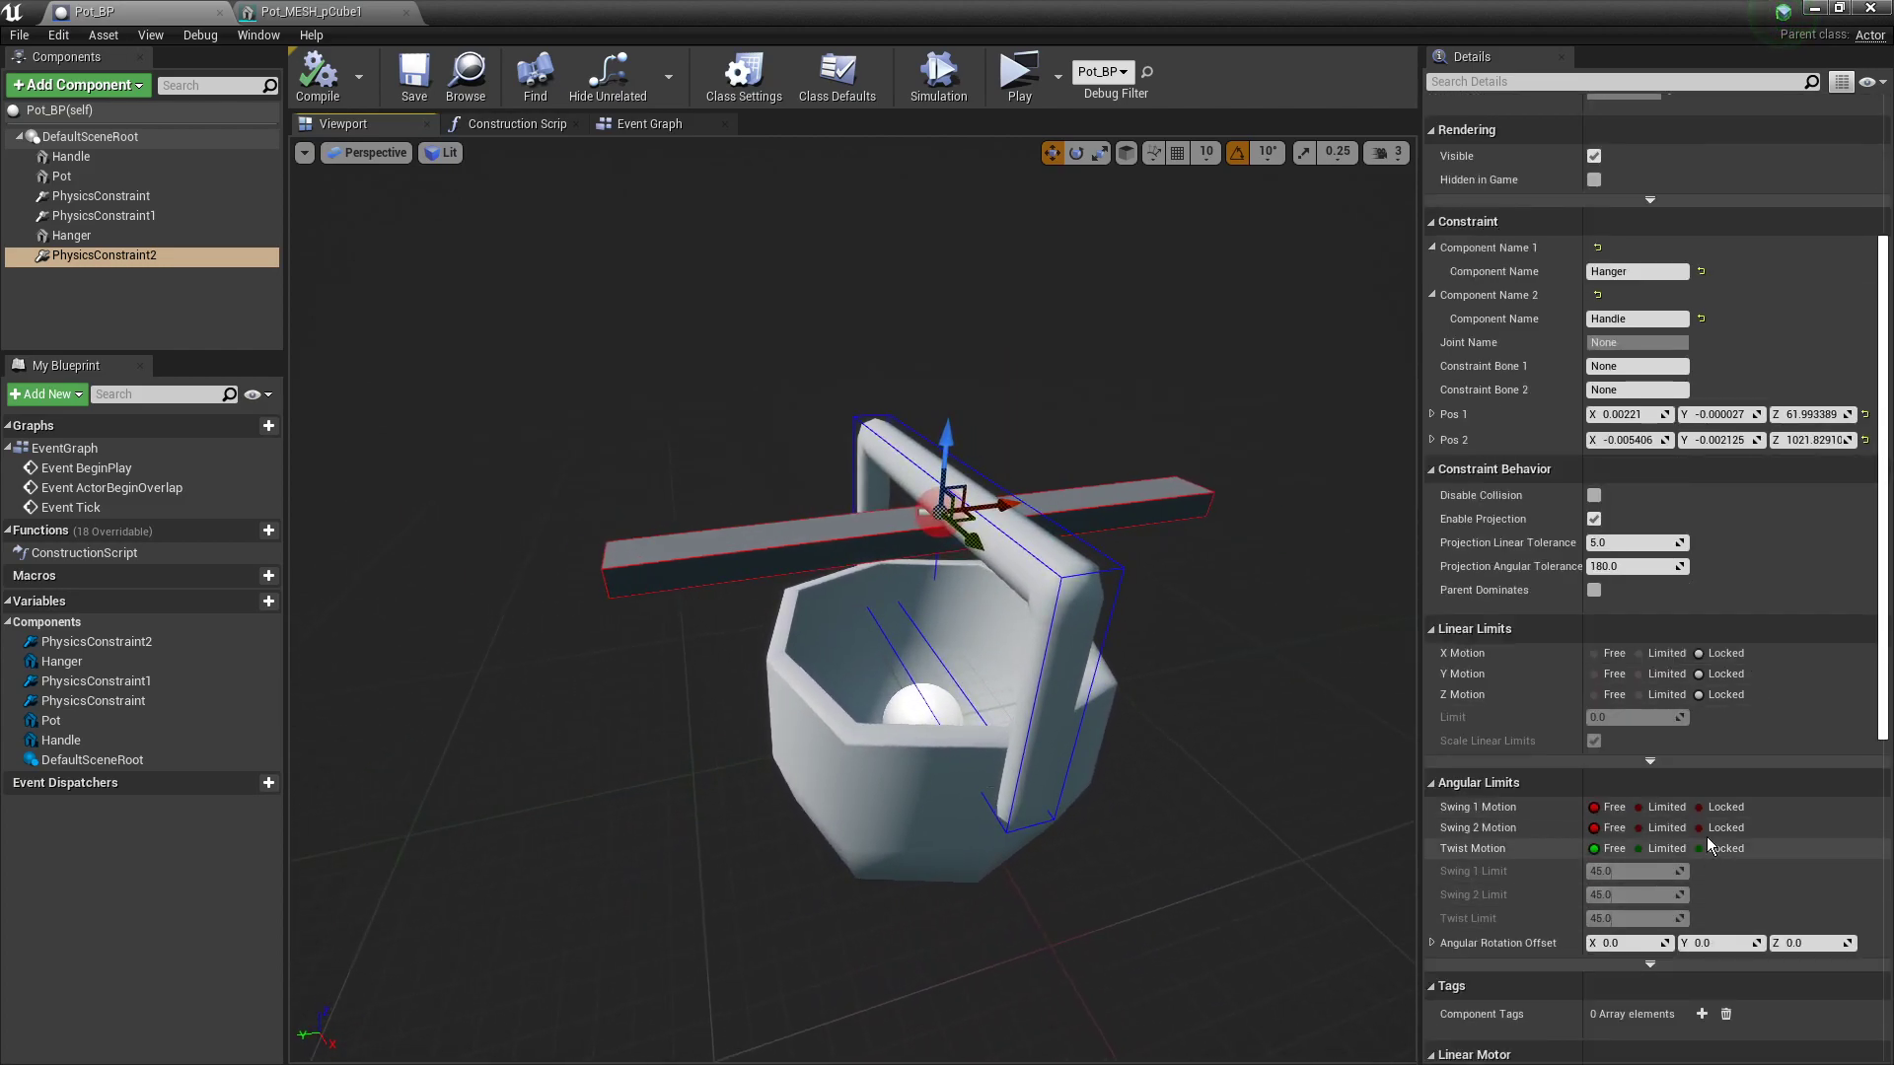
click(1698, 828)
click(1697, 849)
scroll(986, 838, up, 2)
scroll(879, 772, down, 1)
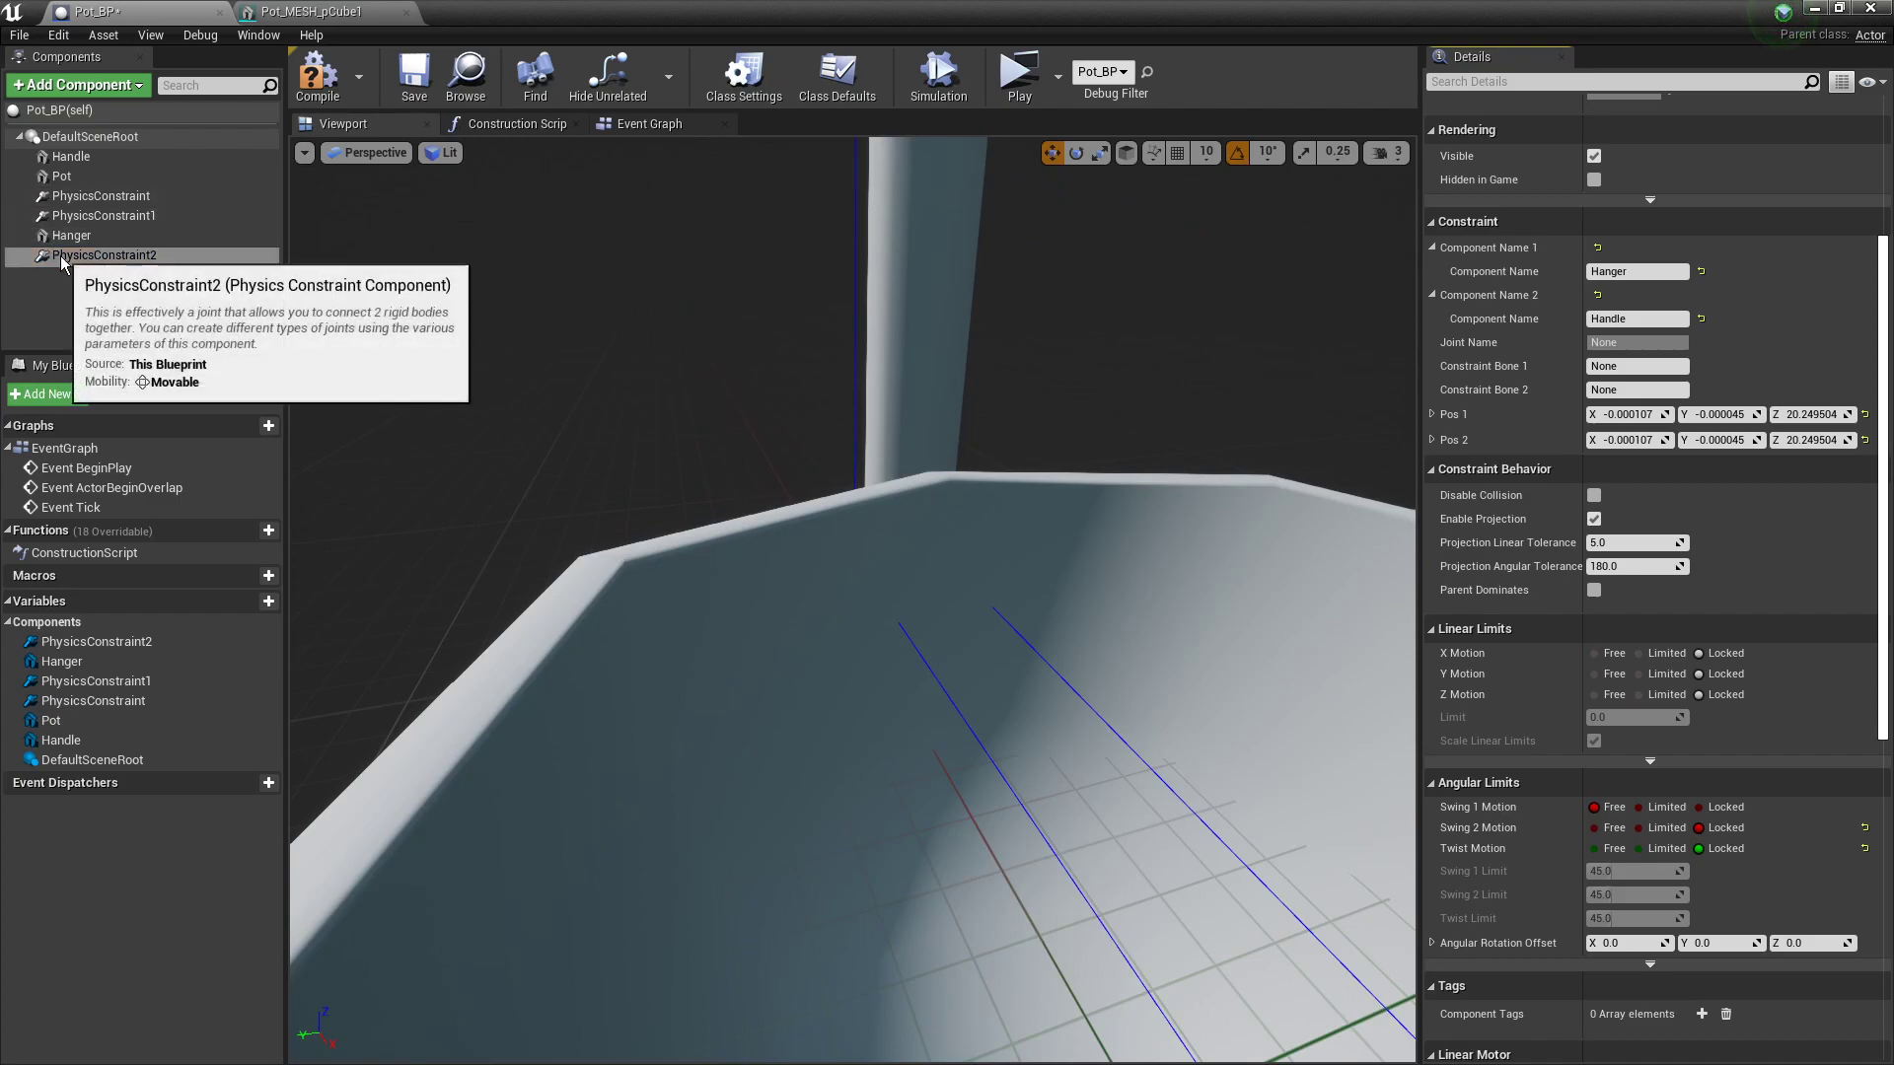
Step: Set PhysicsConstraint2's Swing 1 and Twist Motion to Locked and its Swing 2 Motion to Free
key(f)
alt+drag(1258, 859, 1406, 858)
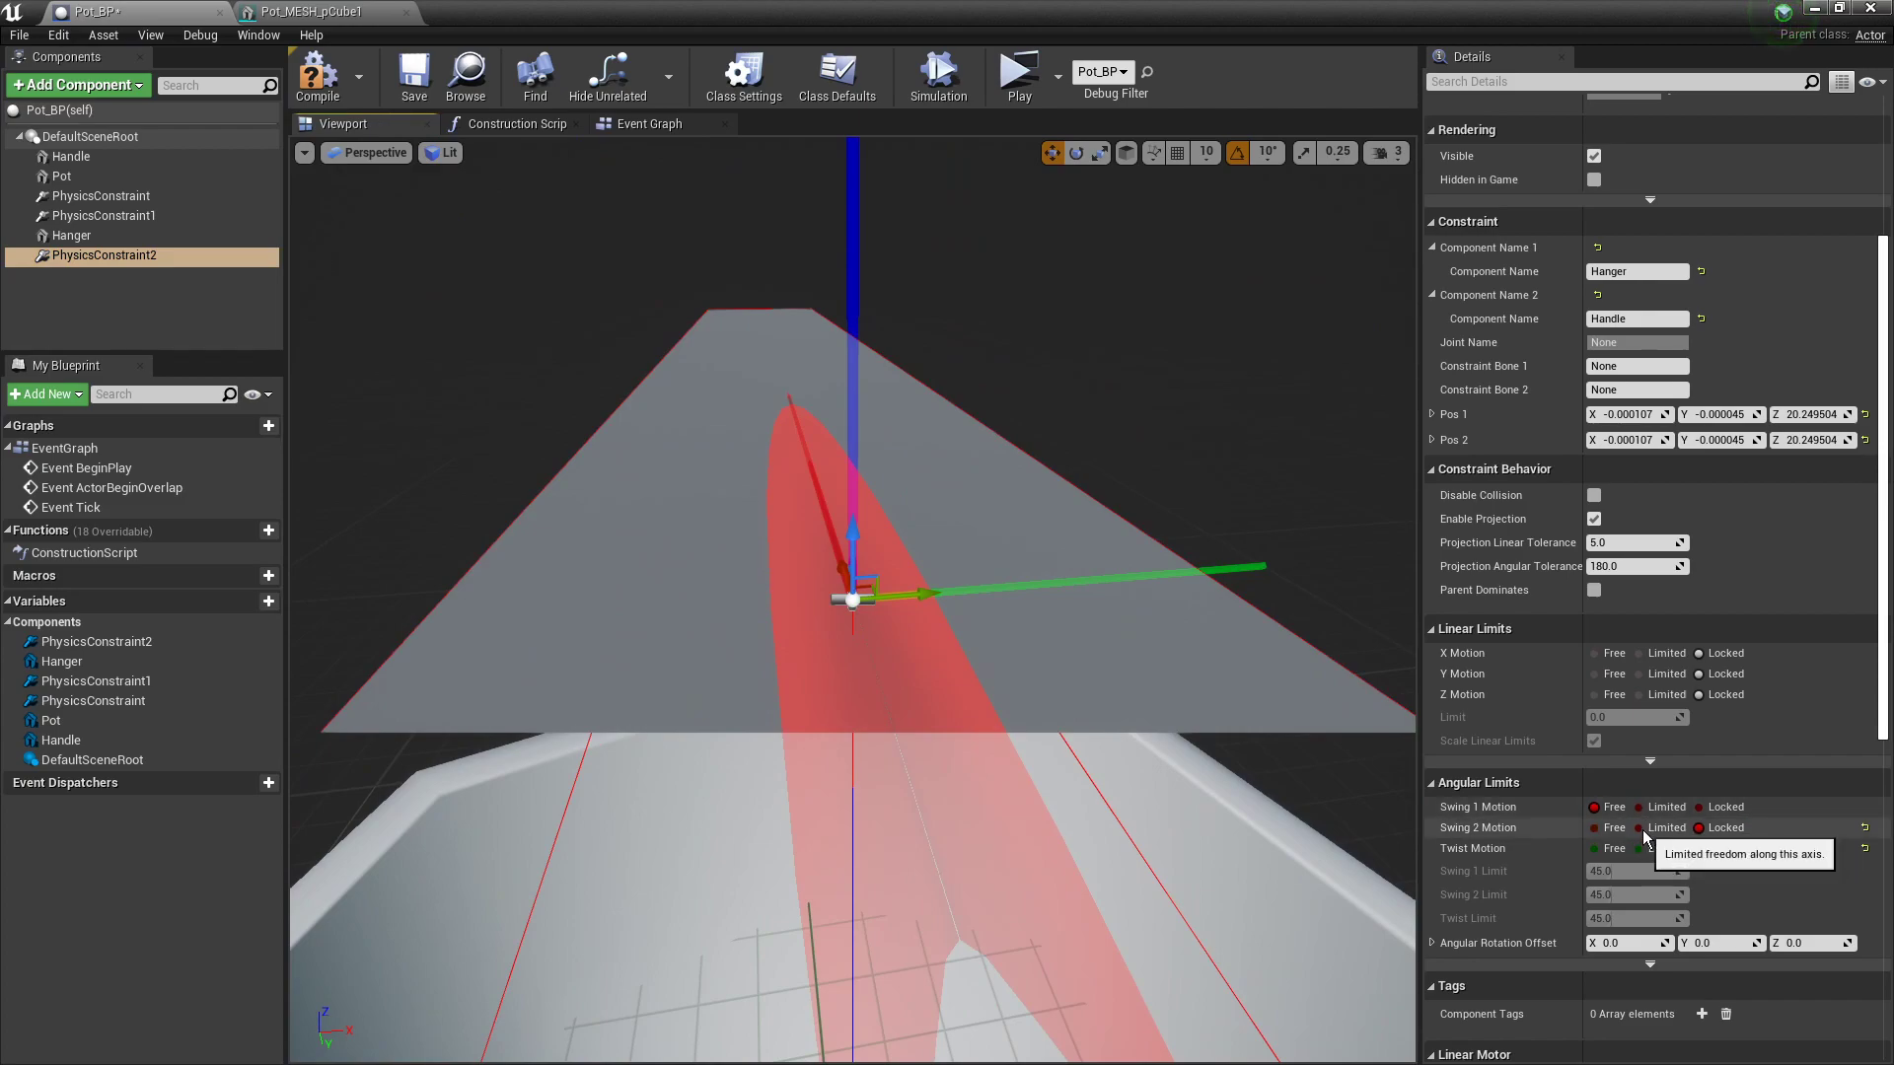
click(1698, 849)
click(1698, 807)
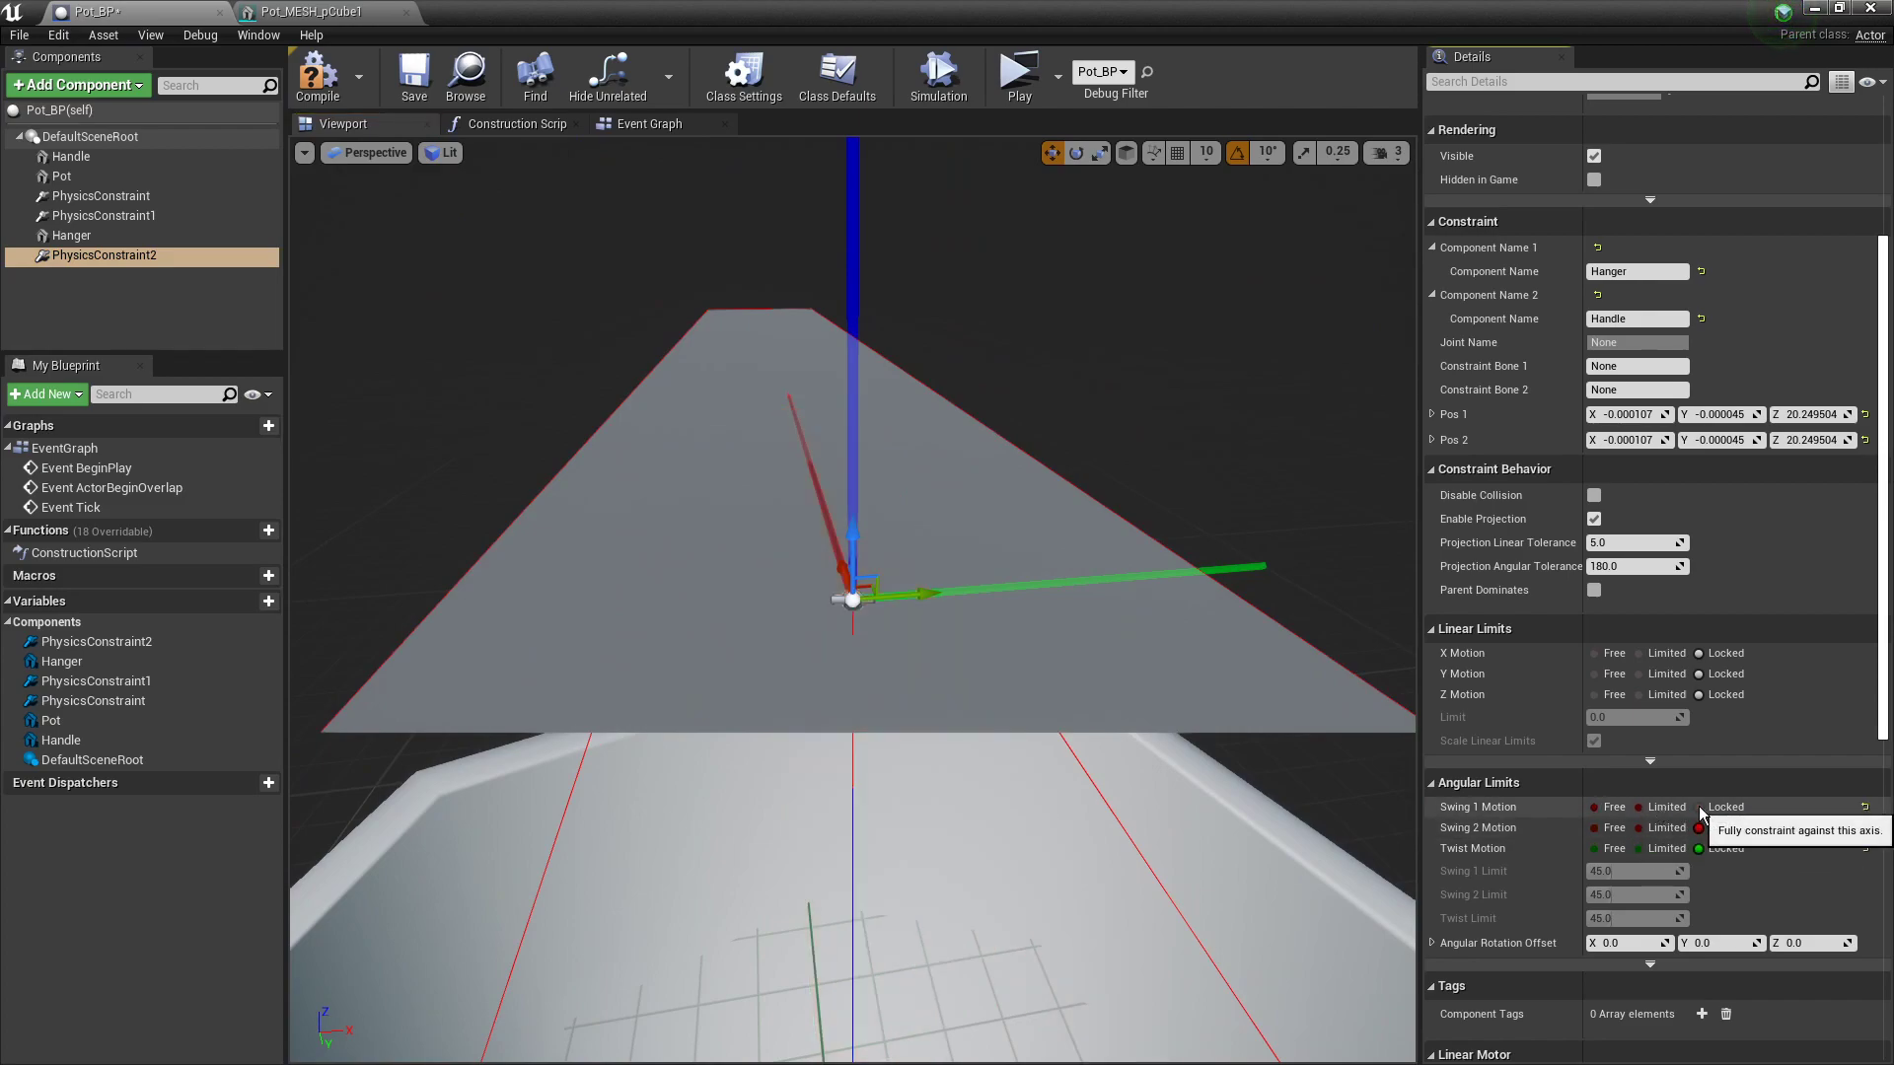
click(1594, 828)
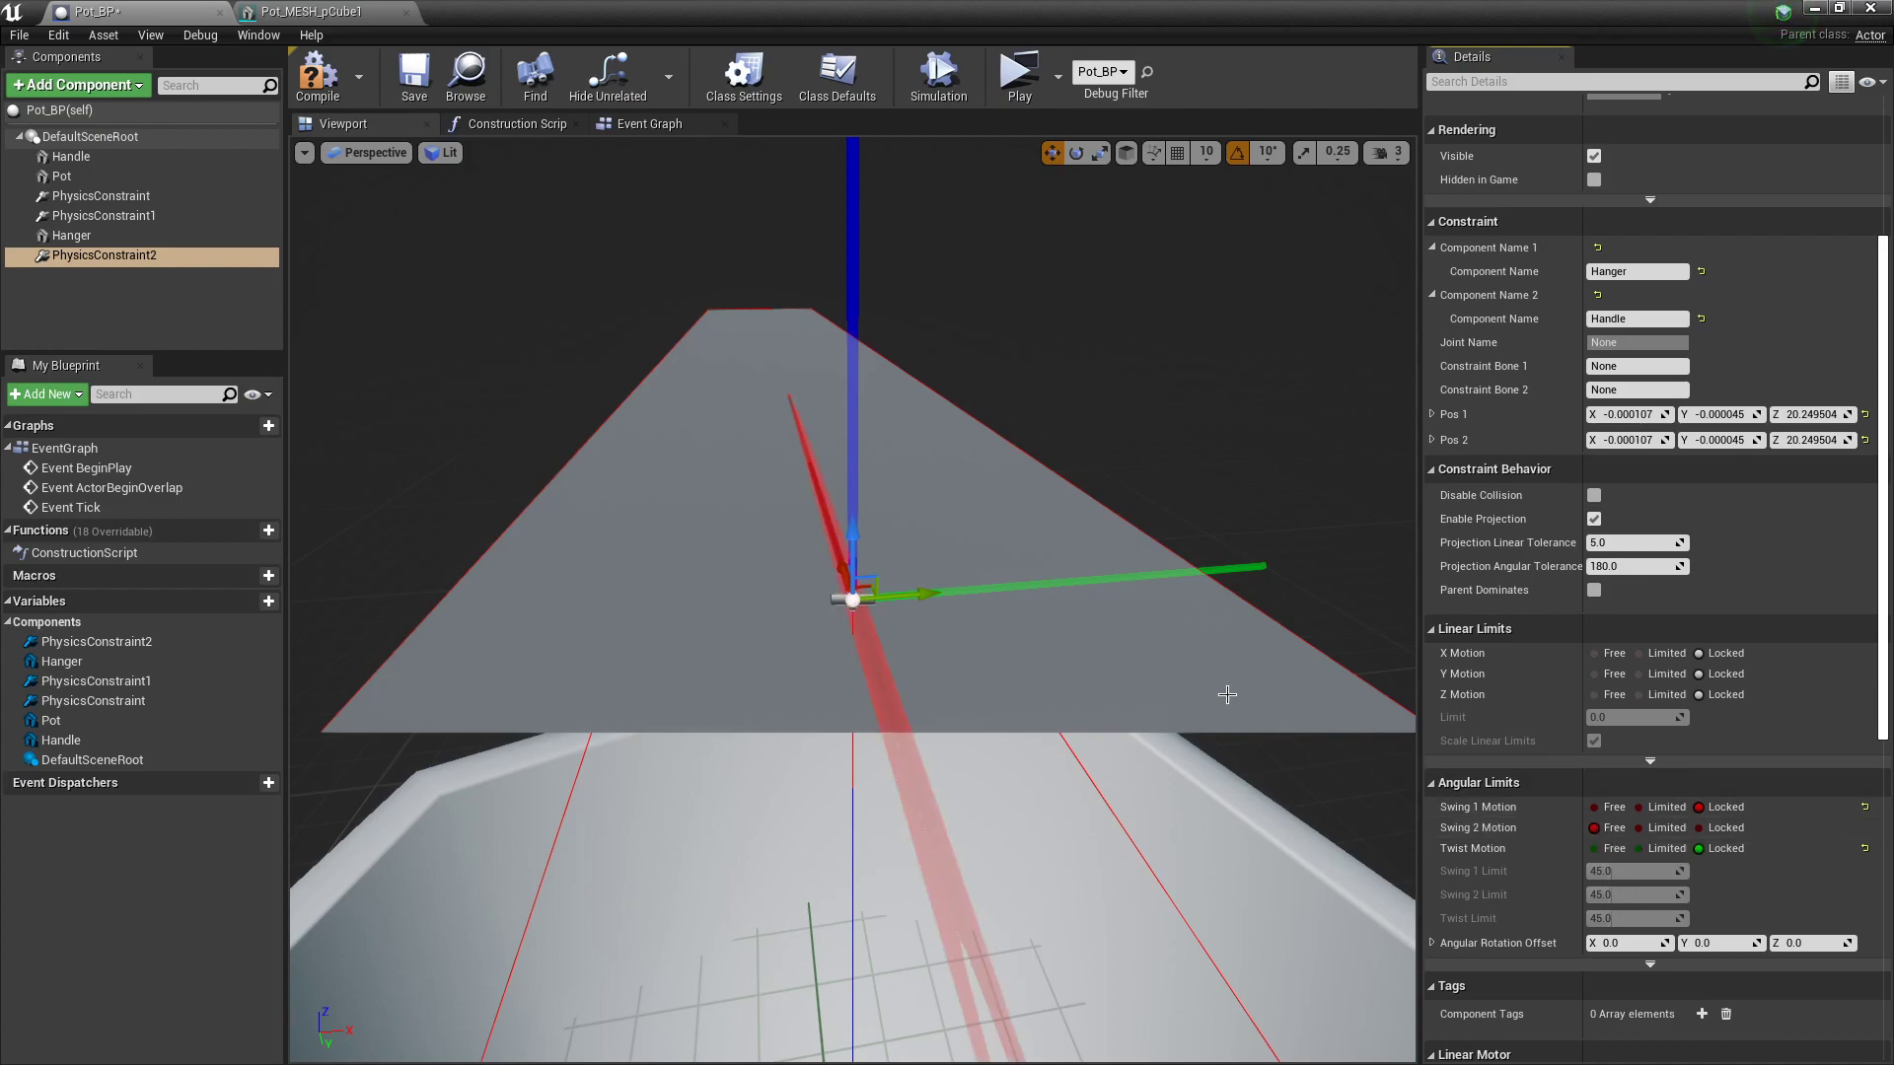
Step: Set the scale of PhysicsConstraint2 to 1.0 on all three axes
scroll(1231, 692, down, 5)
alt+drag(1146, 729, 913, 656)
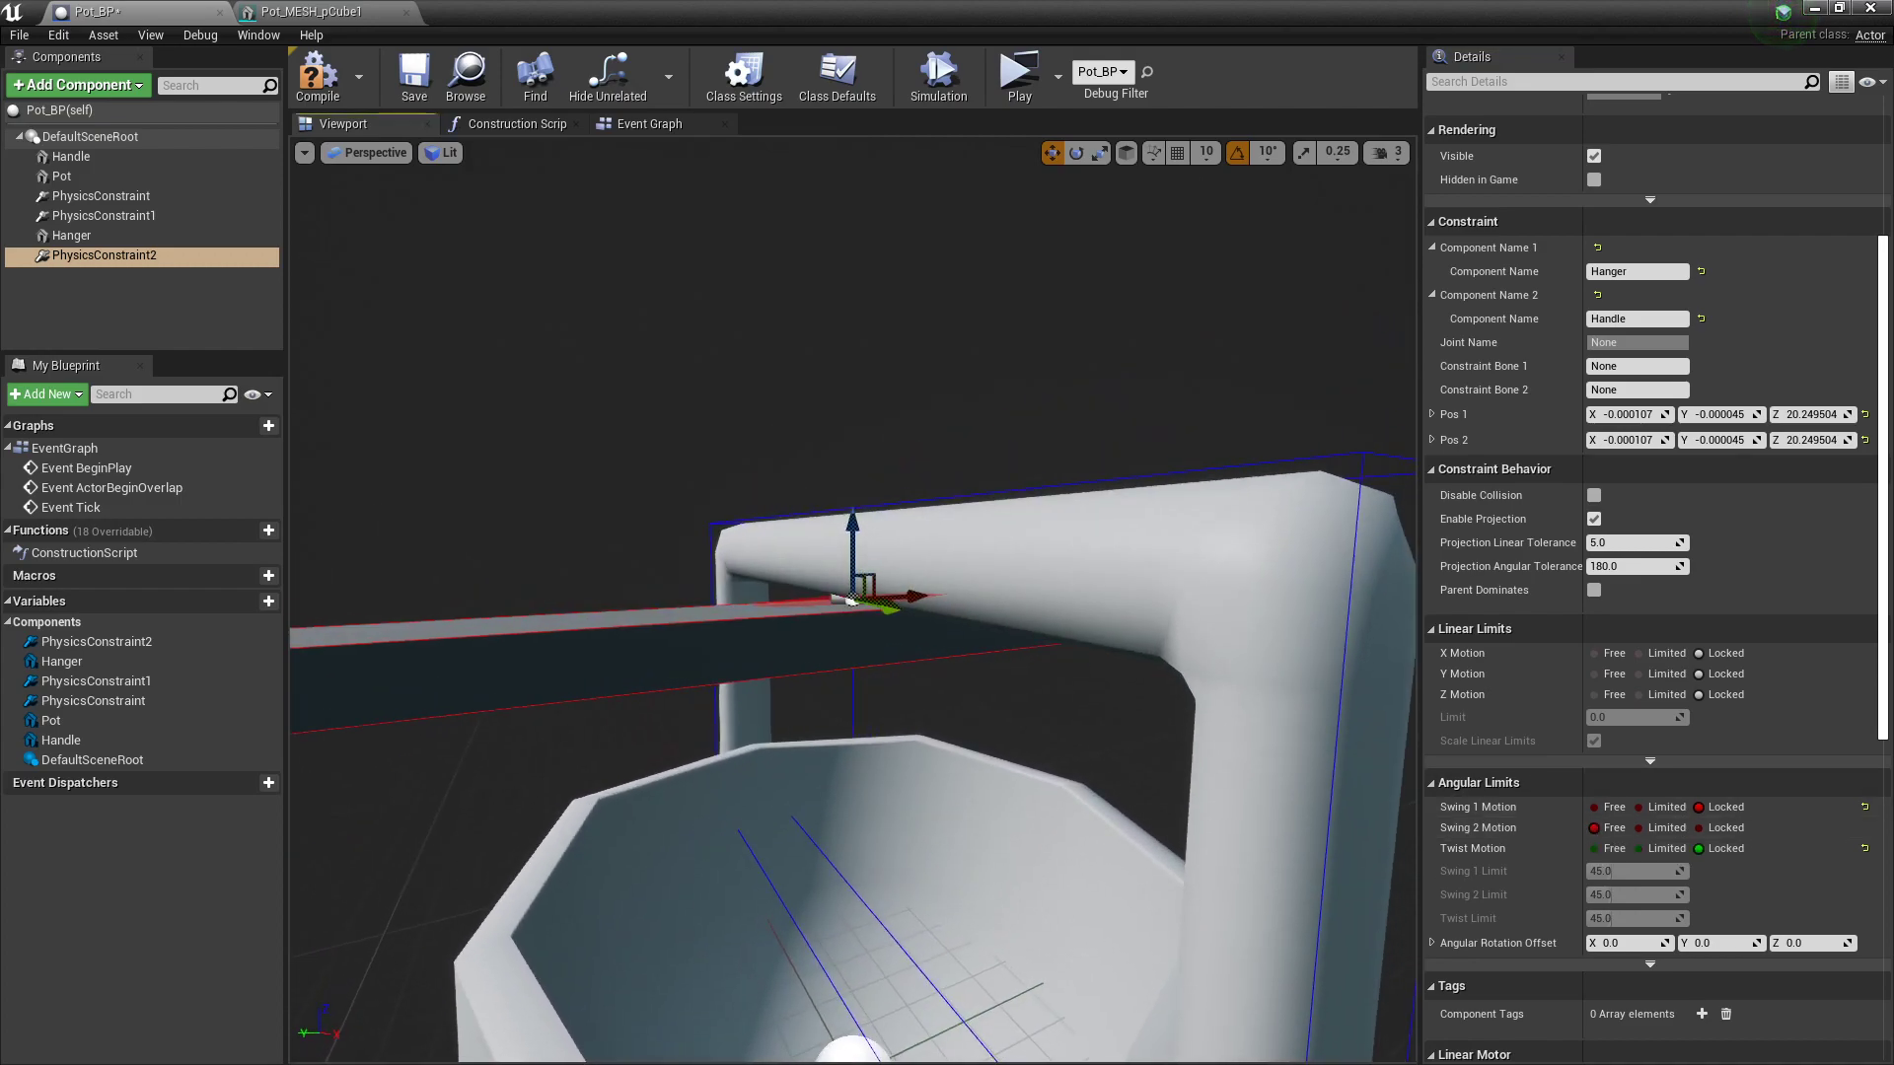
scroll(1831, 553, up, 5)
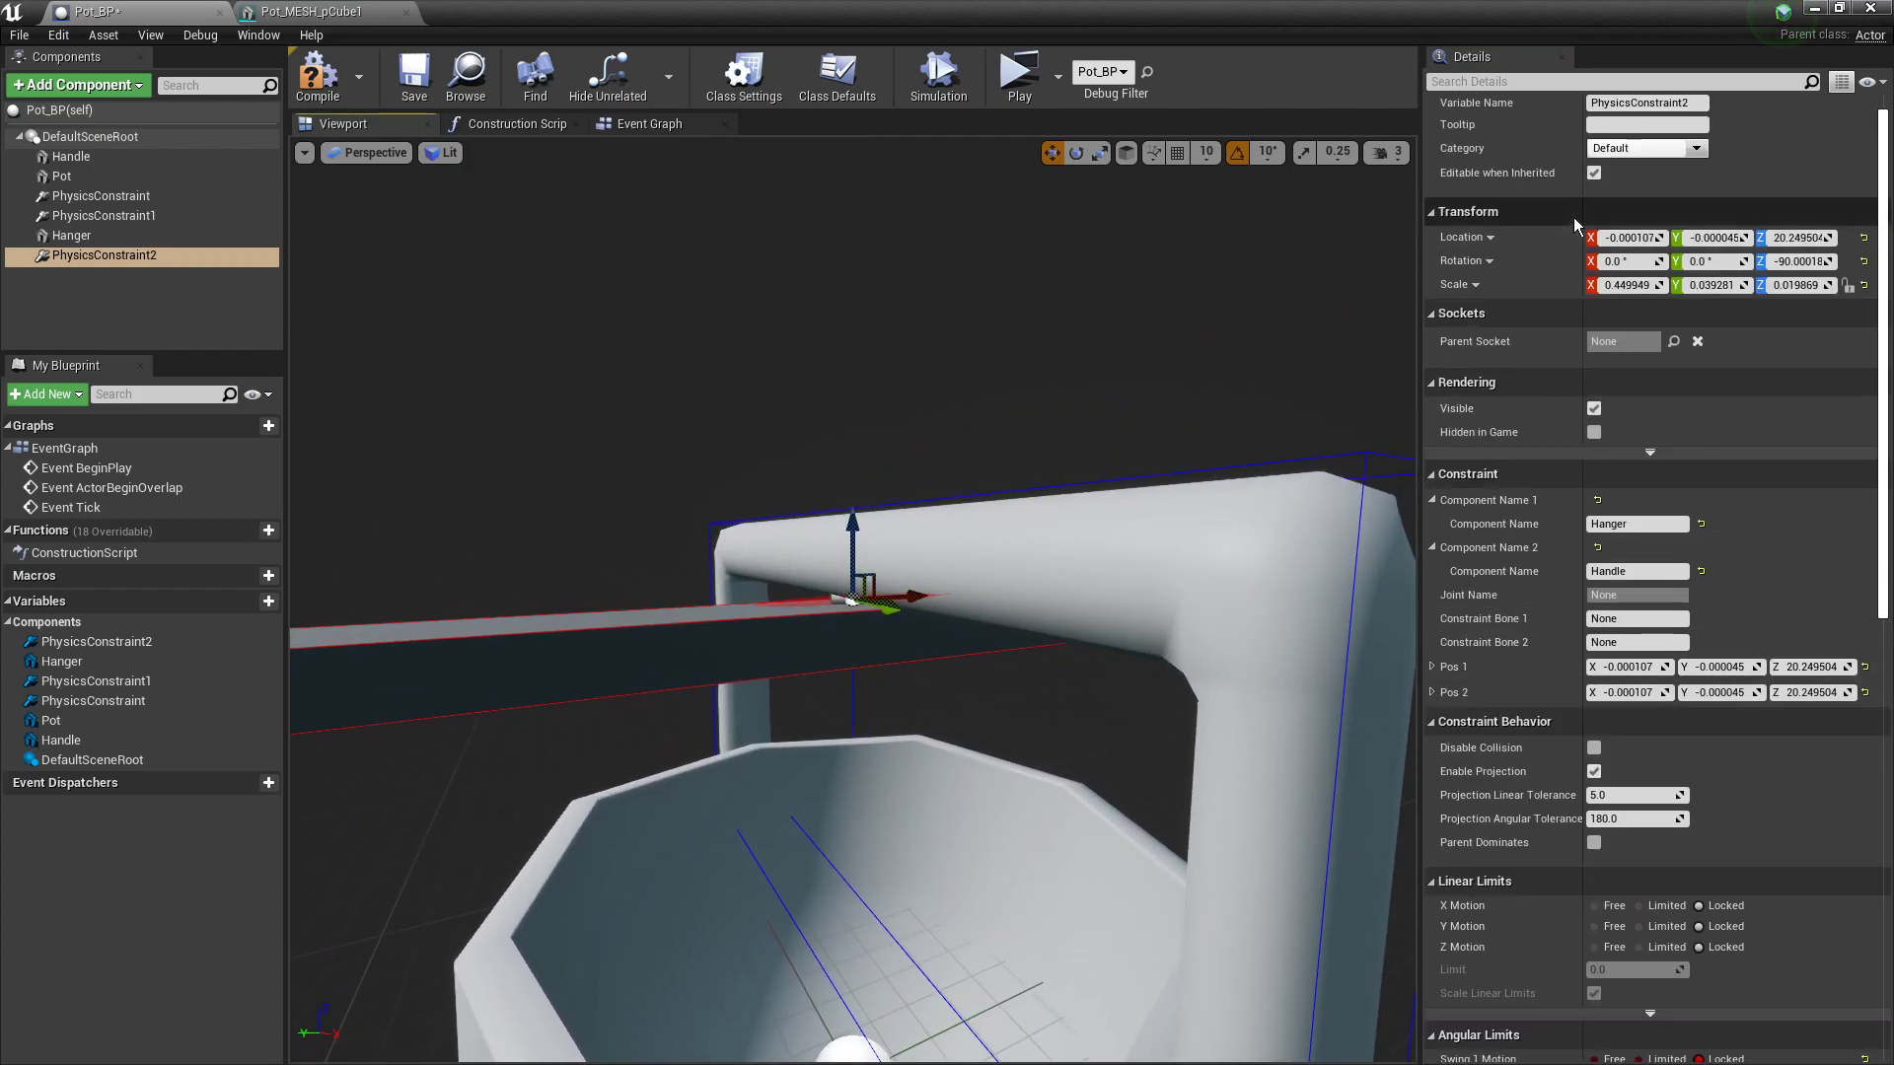
click(1630, 285)
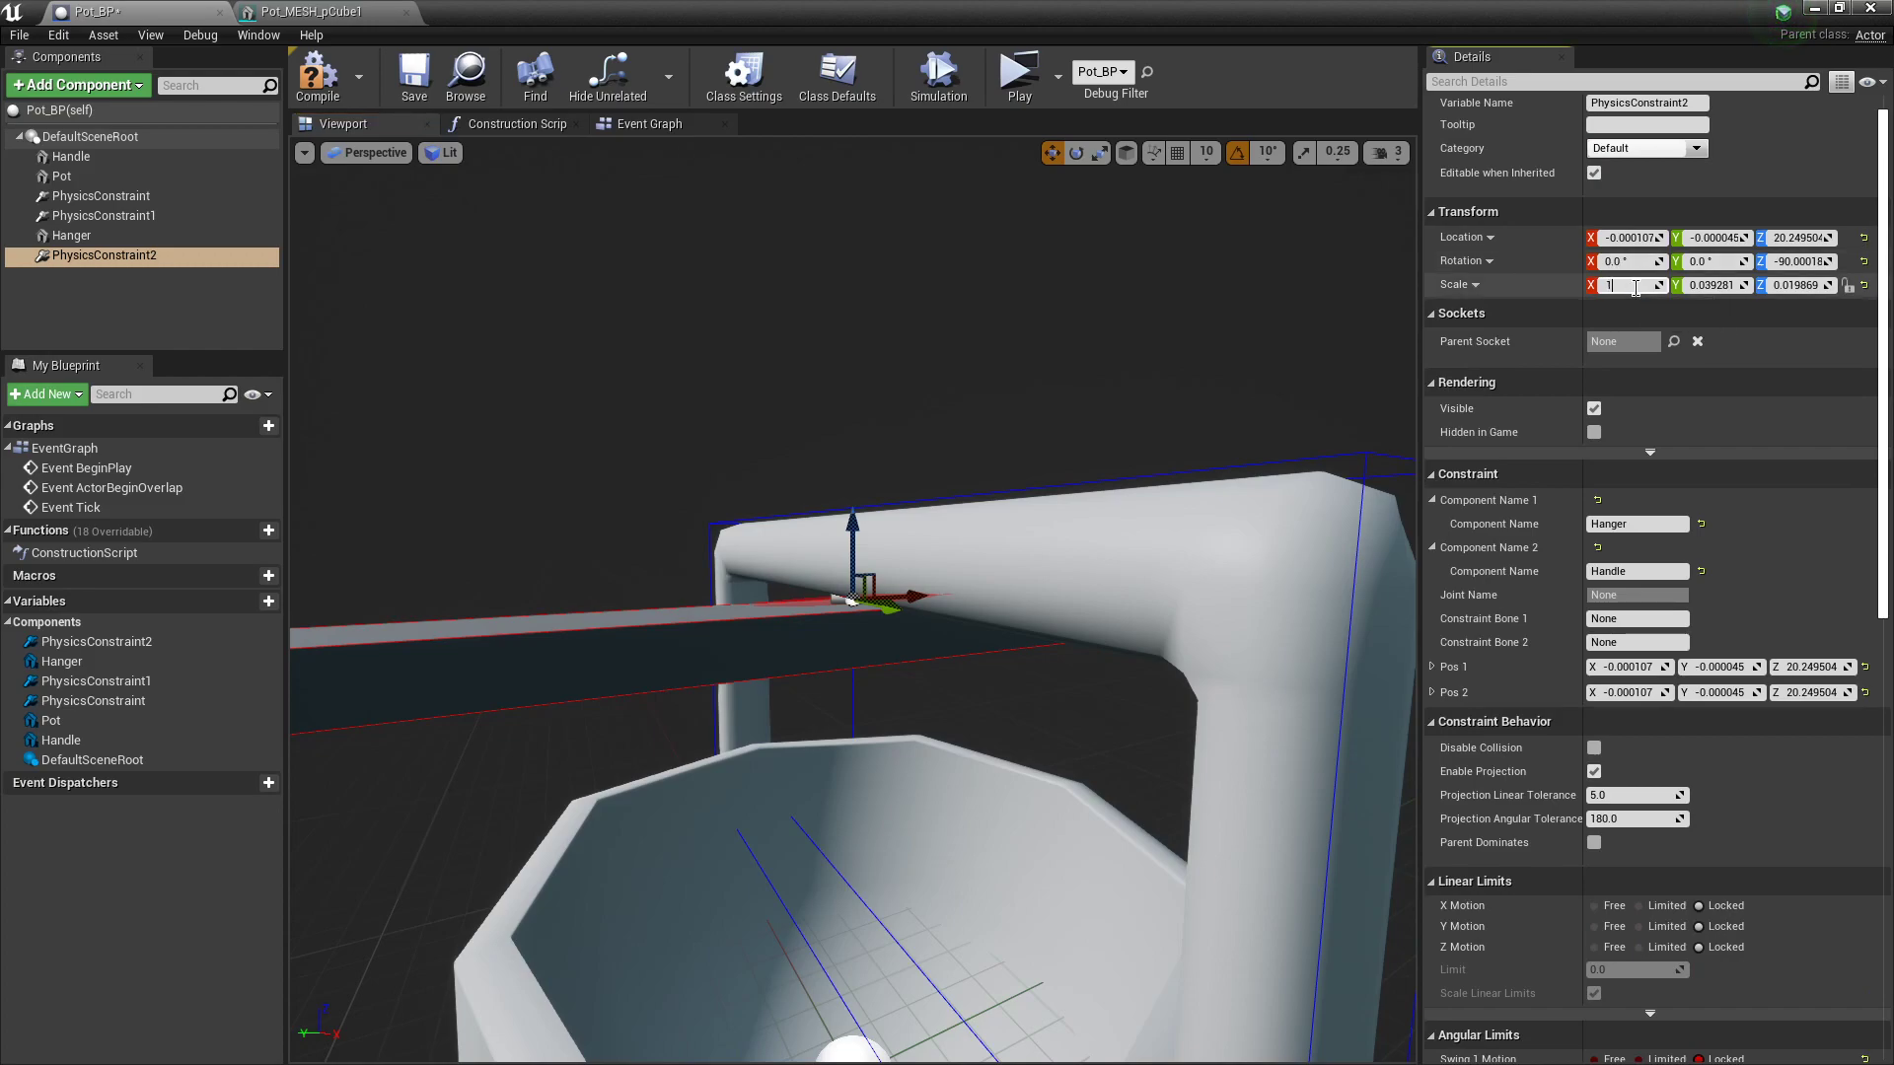
text(1)
key(Return)
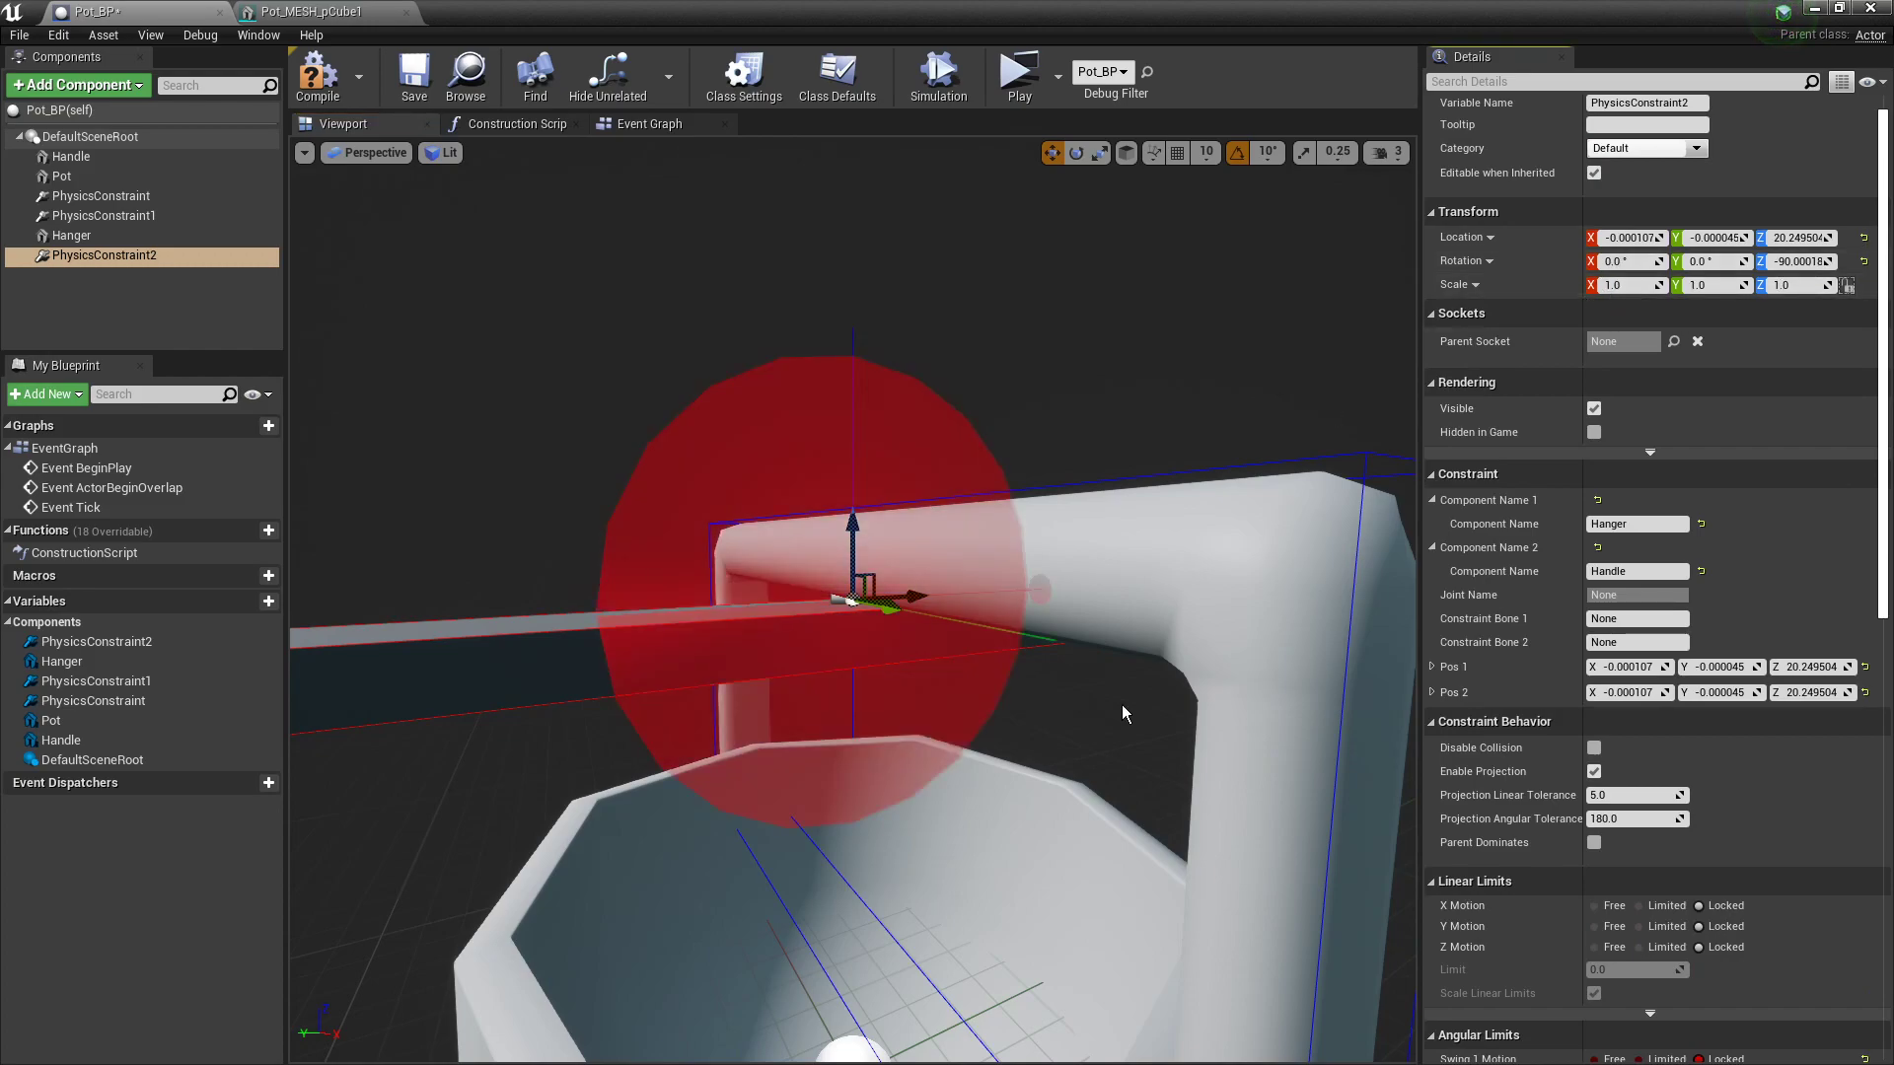
Step: Change PhysicsConstraint2's Swing 2 Motion to Limited with a Swing 2 Limit of about 72.43
scroll(1121, 750, down, 5)
alt+drag(883, 829, 1554, 860)
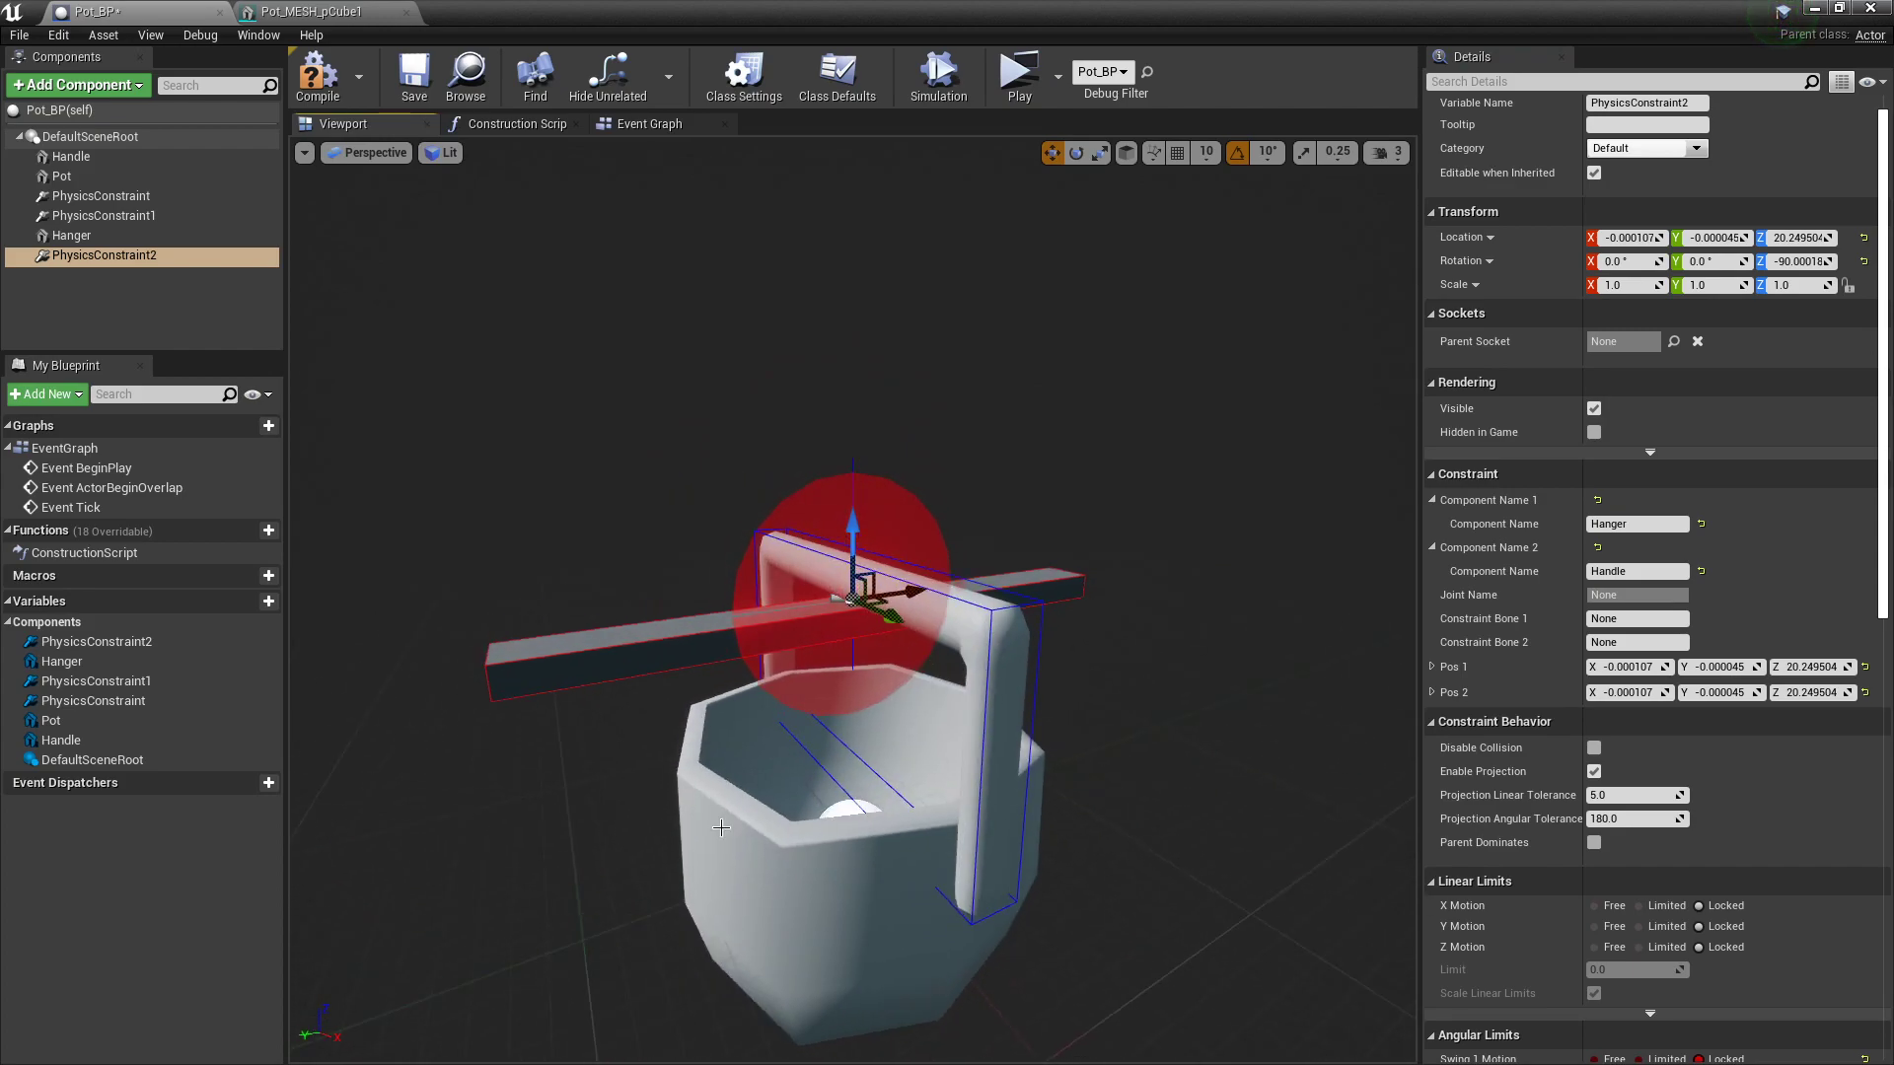
scroll(1771, 803, down, 5)
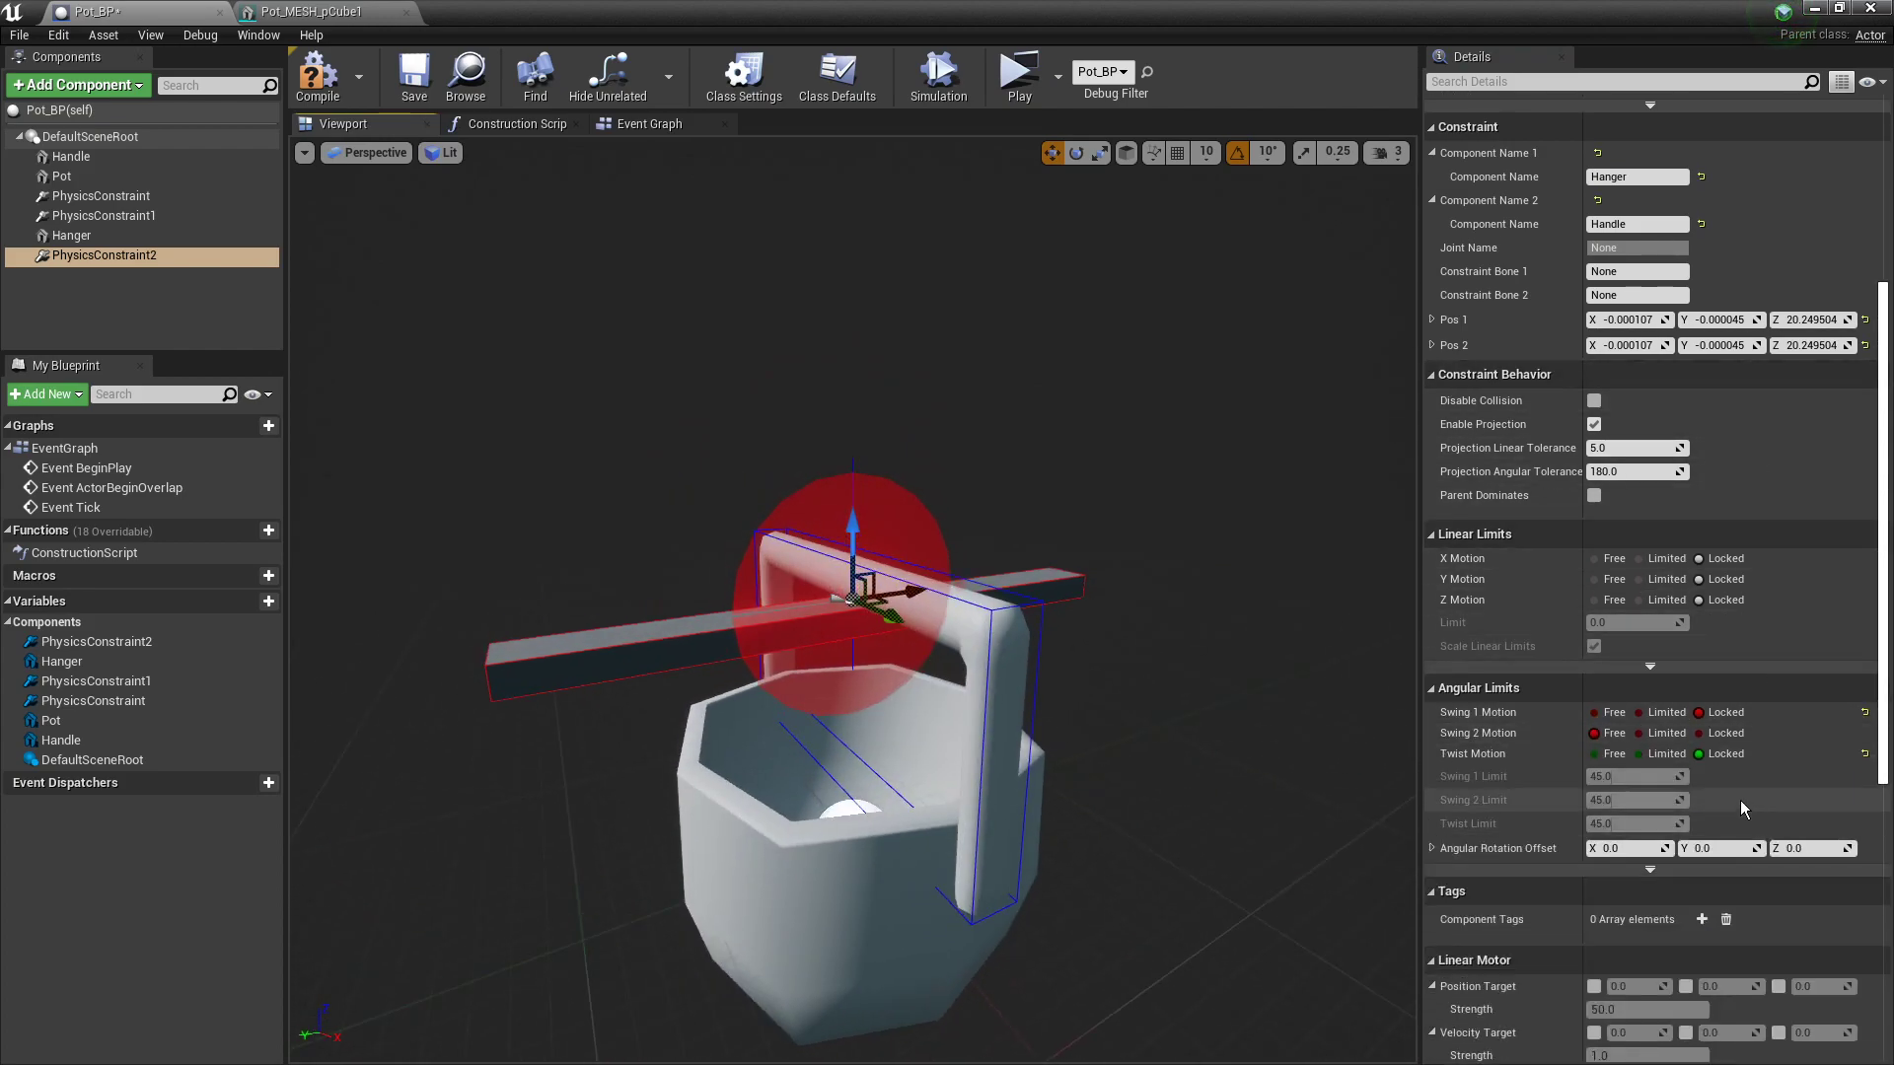
click(1639, 733)
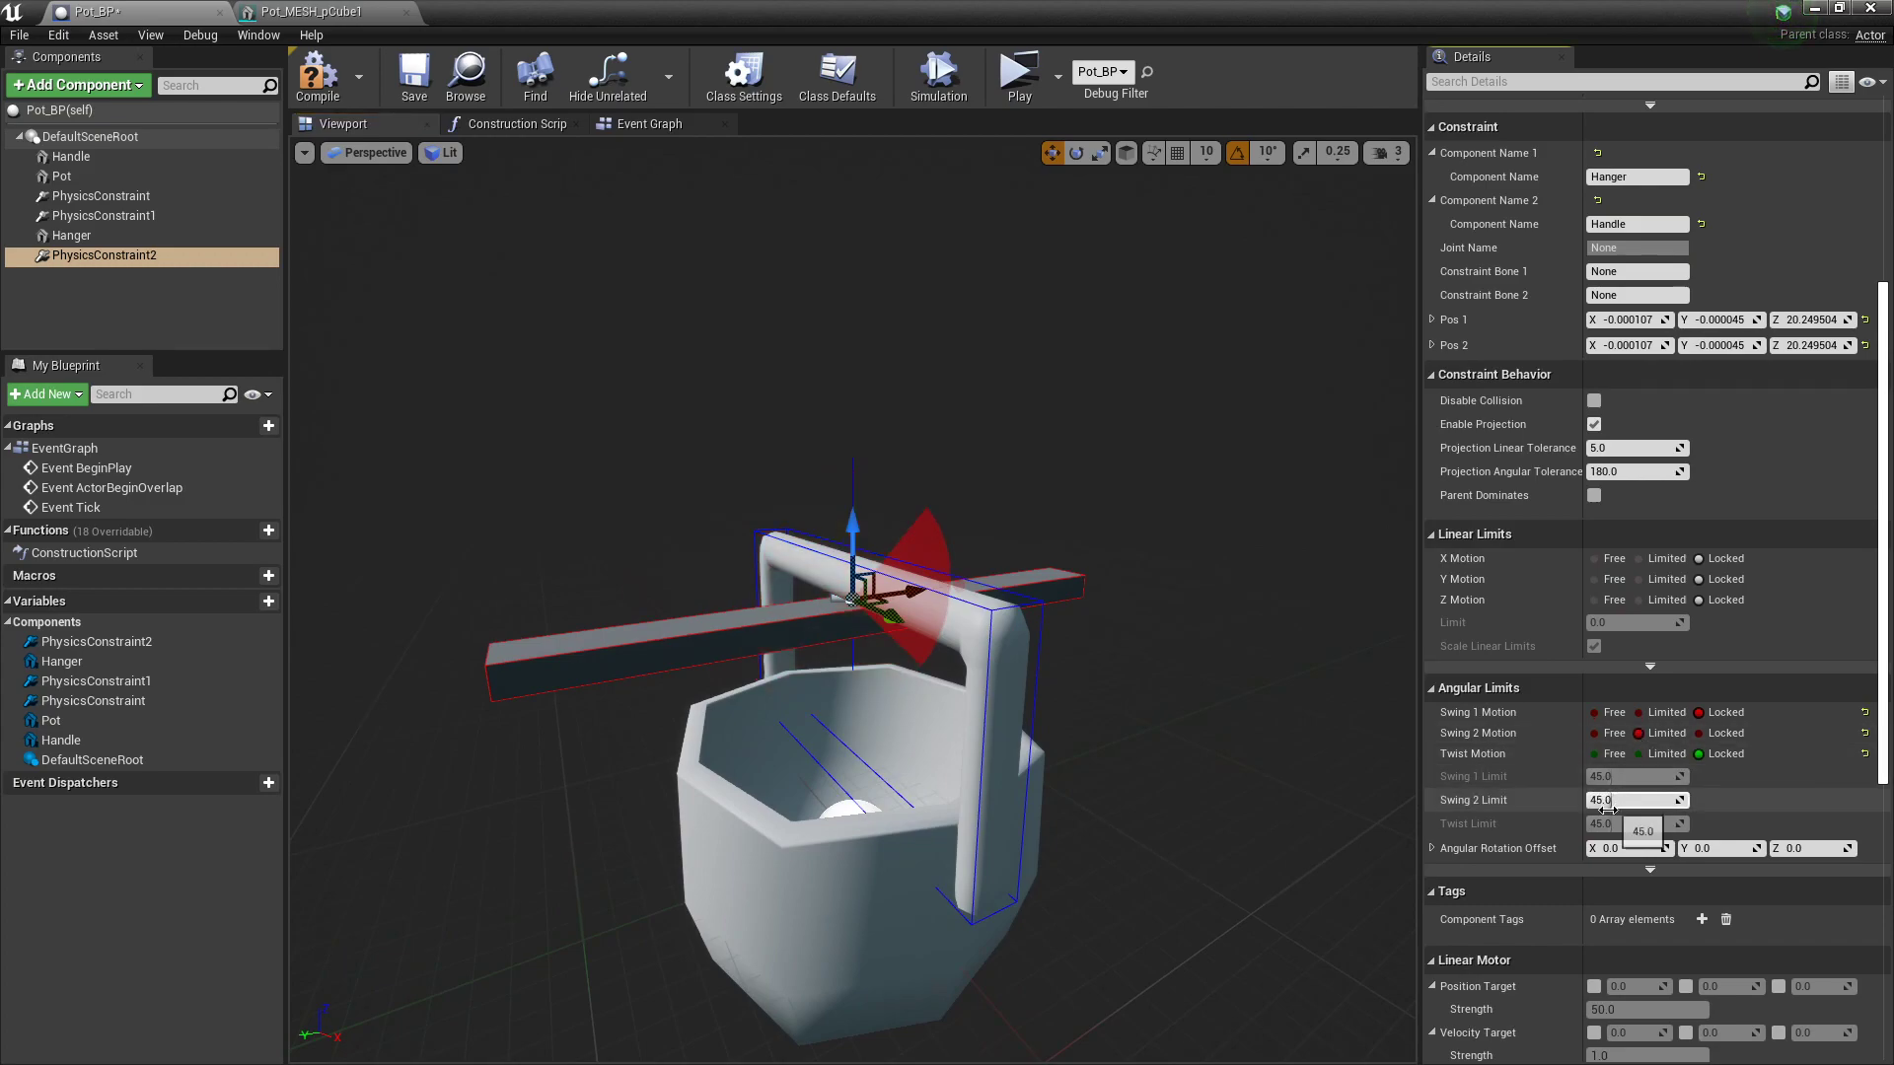
drag(1595, 800, 1626, 800)
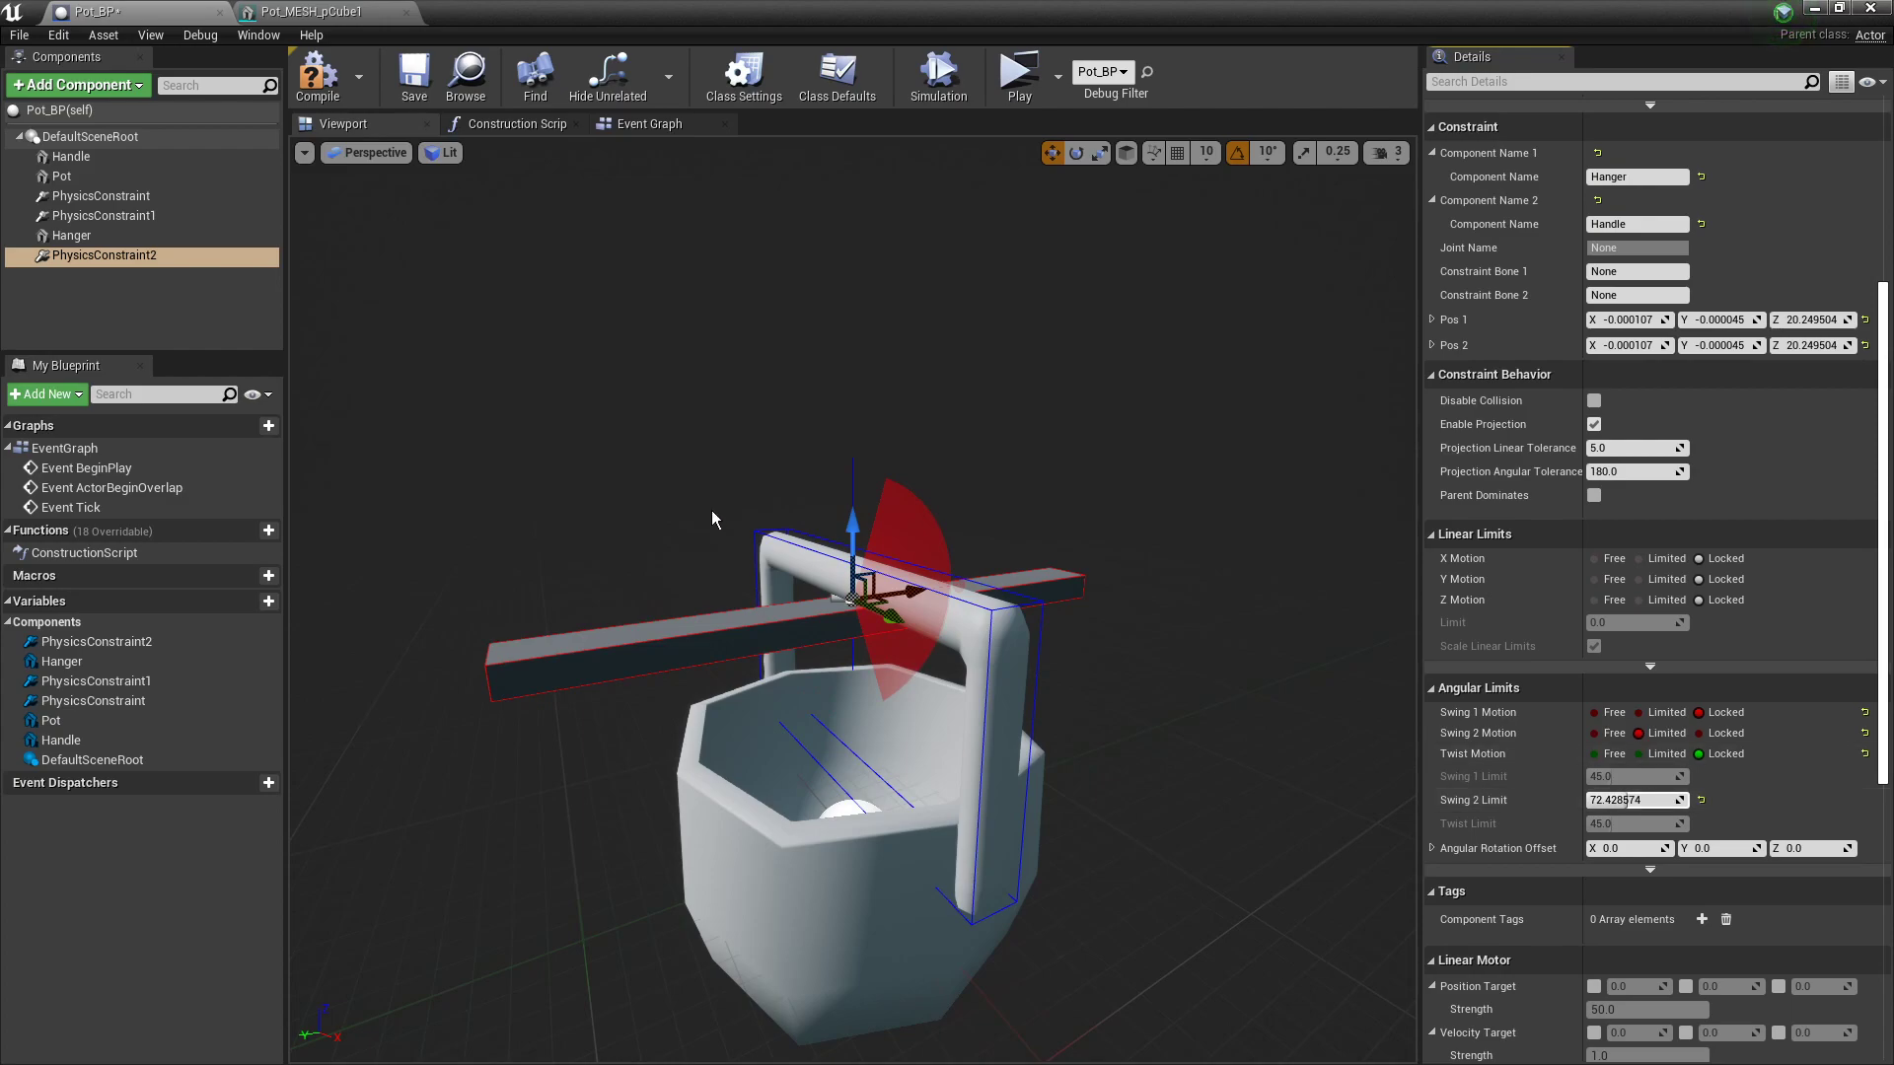
Step: Rotate PhysicsConstraint2 so its swing limit sector points straight down toward the pot
key(e)
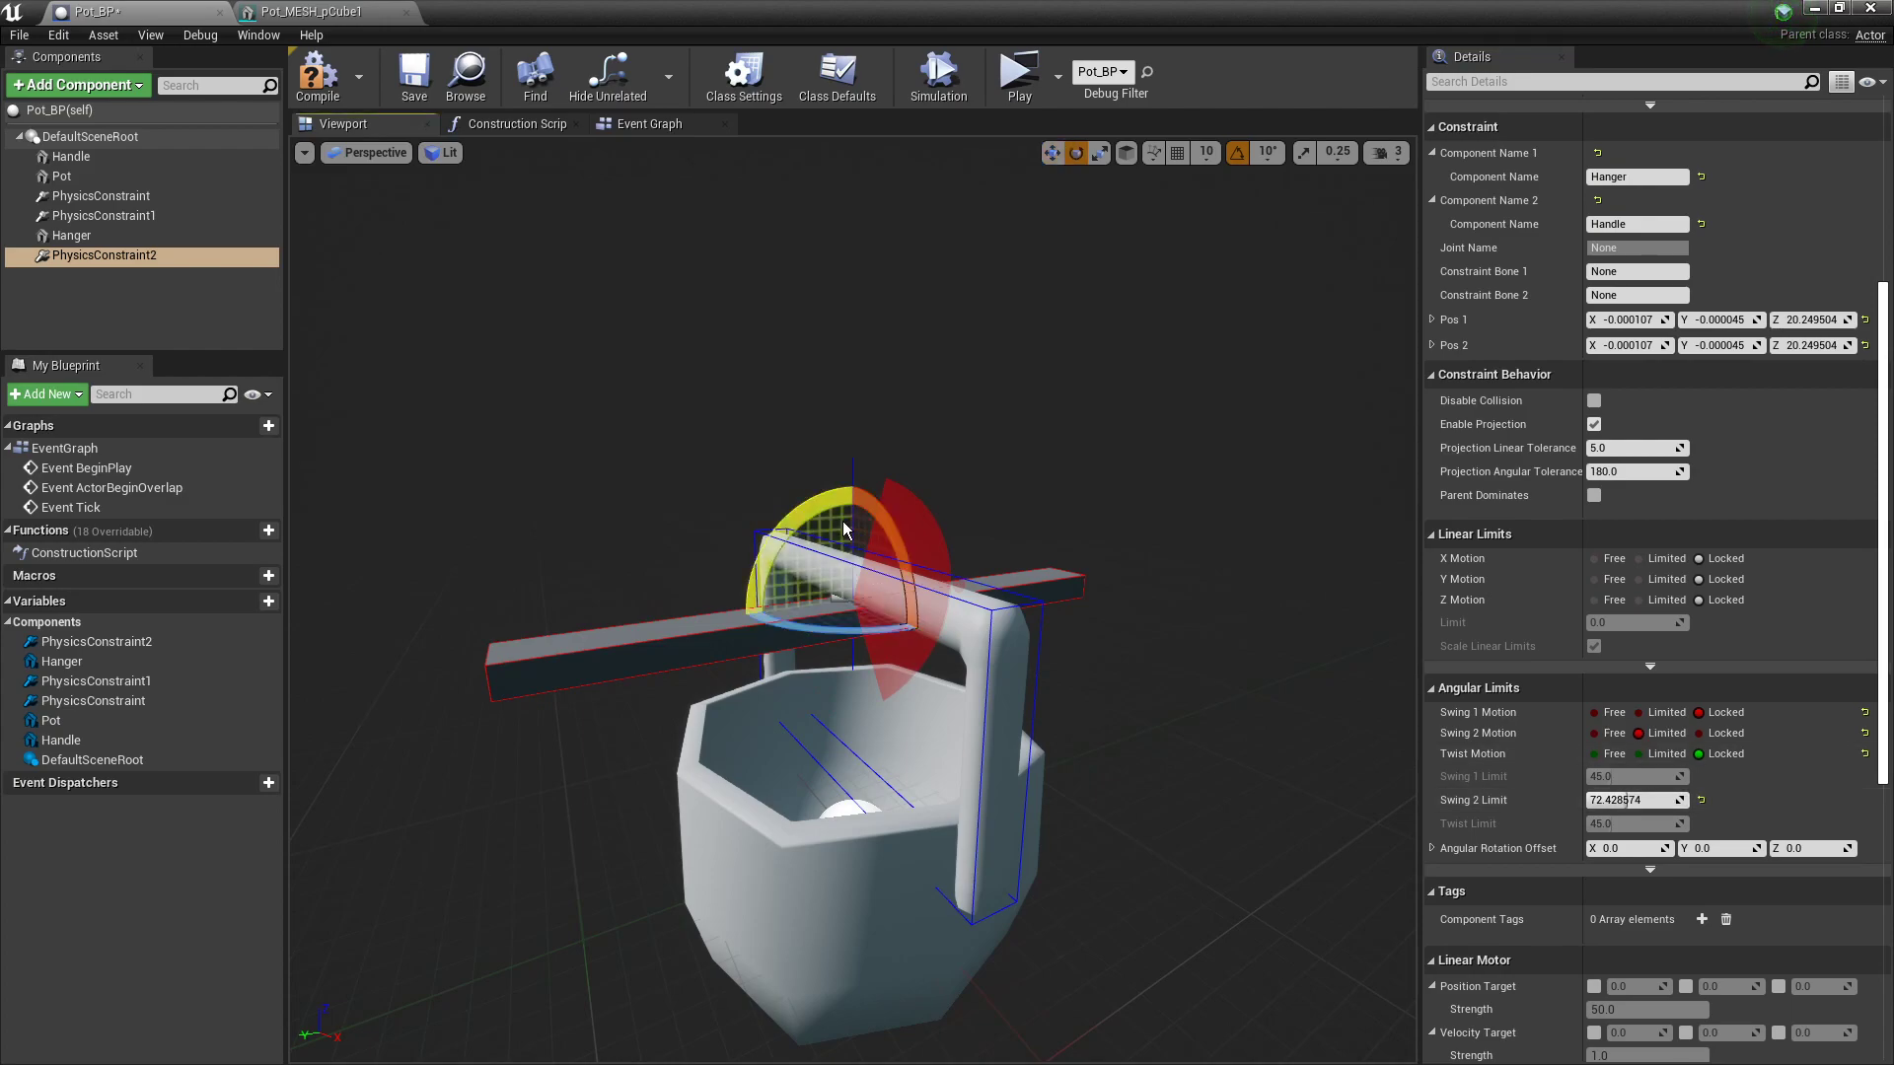
drag(801, 516, 854, 696)
alt+drag(383, 593, 456, 586)
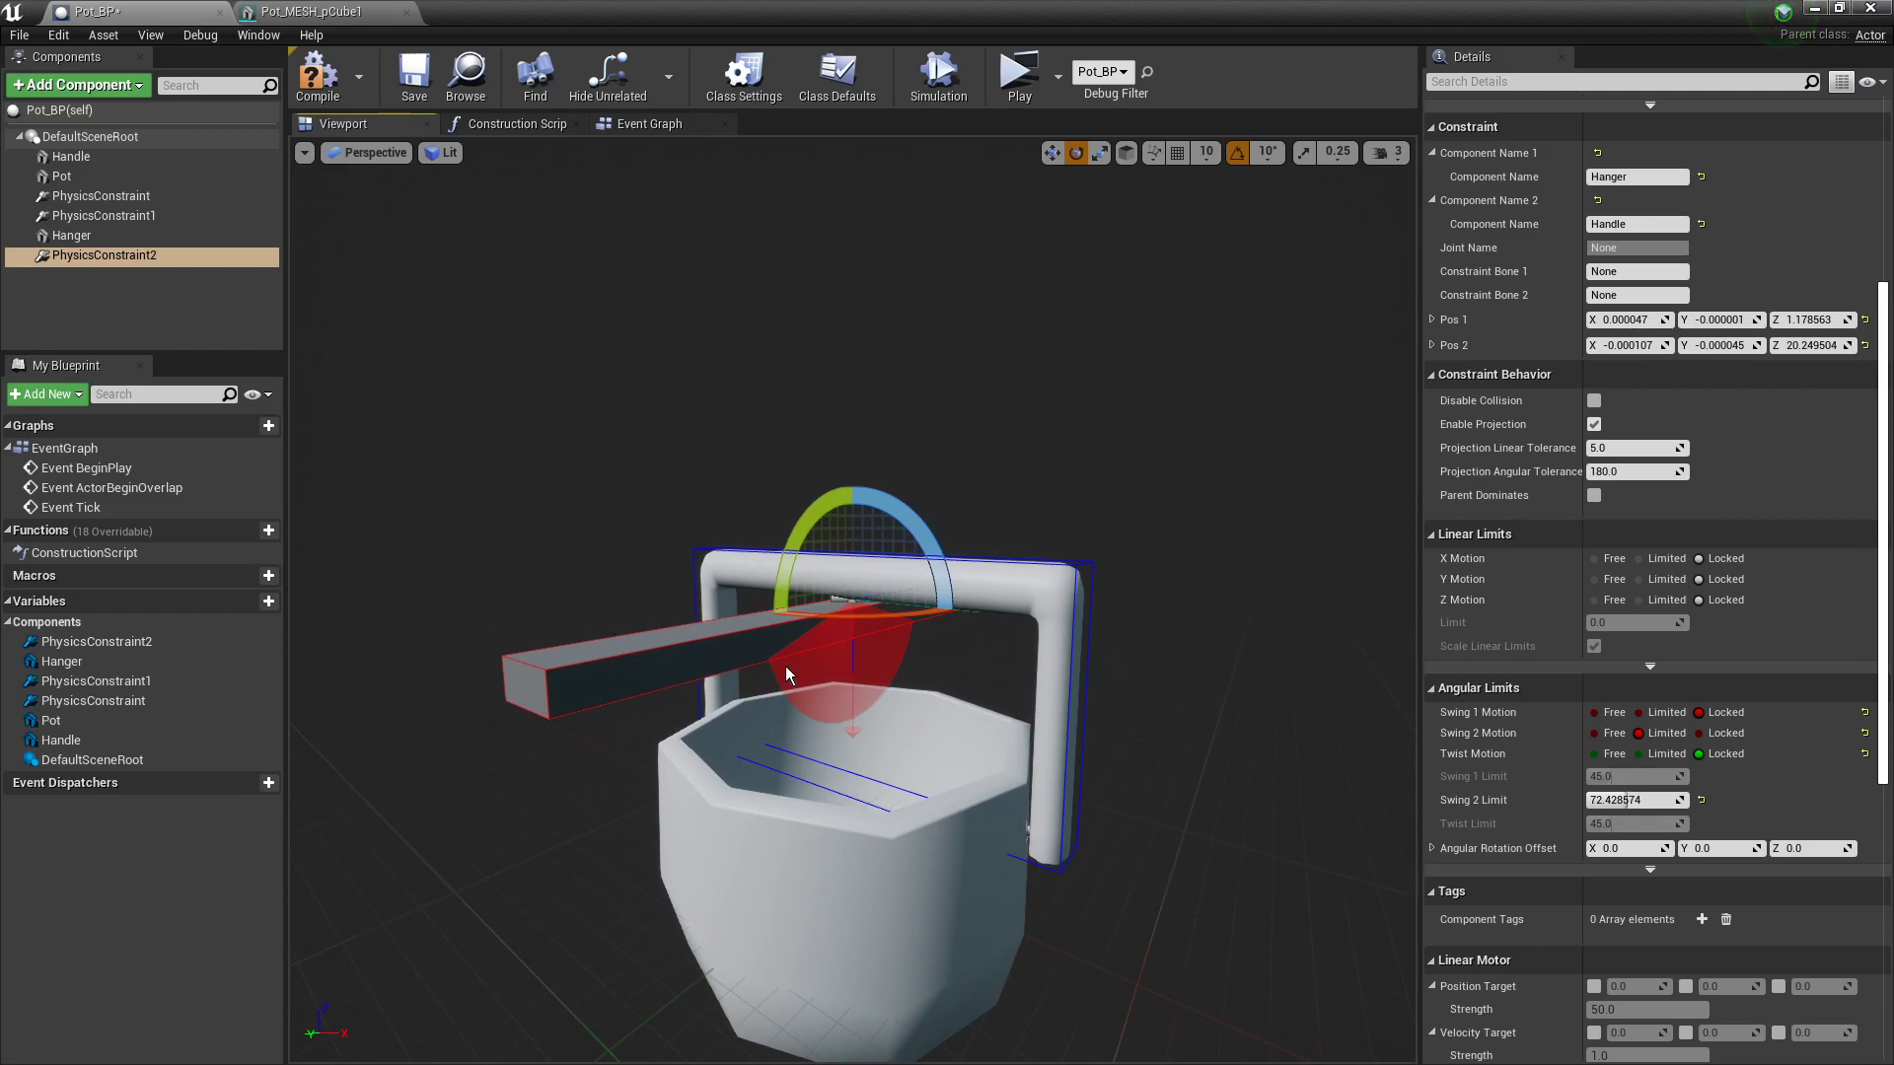
Step: Raise PhysicsConstraint2 into the handle's grip at about Z 22.08 and compile the blueprint
key(w)
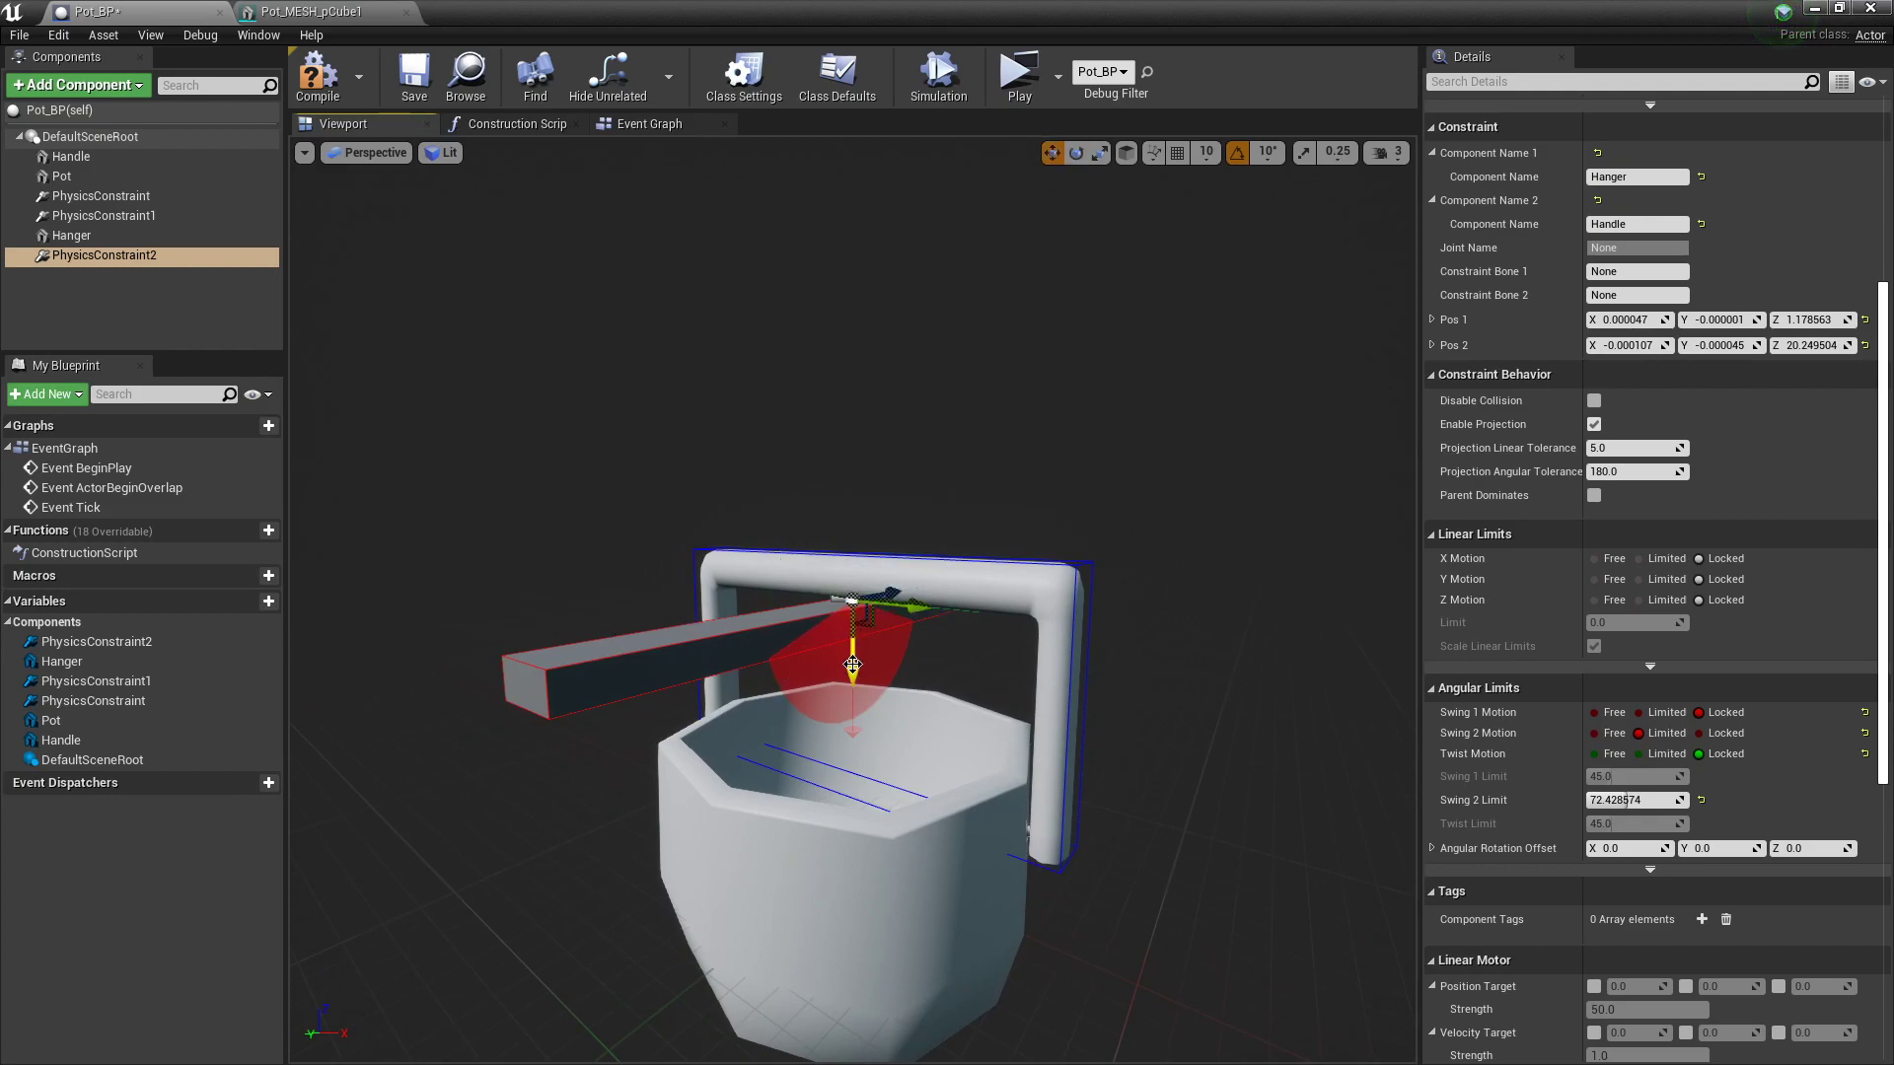
drag(851, 599, 851, 649)
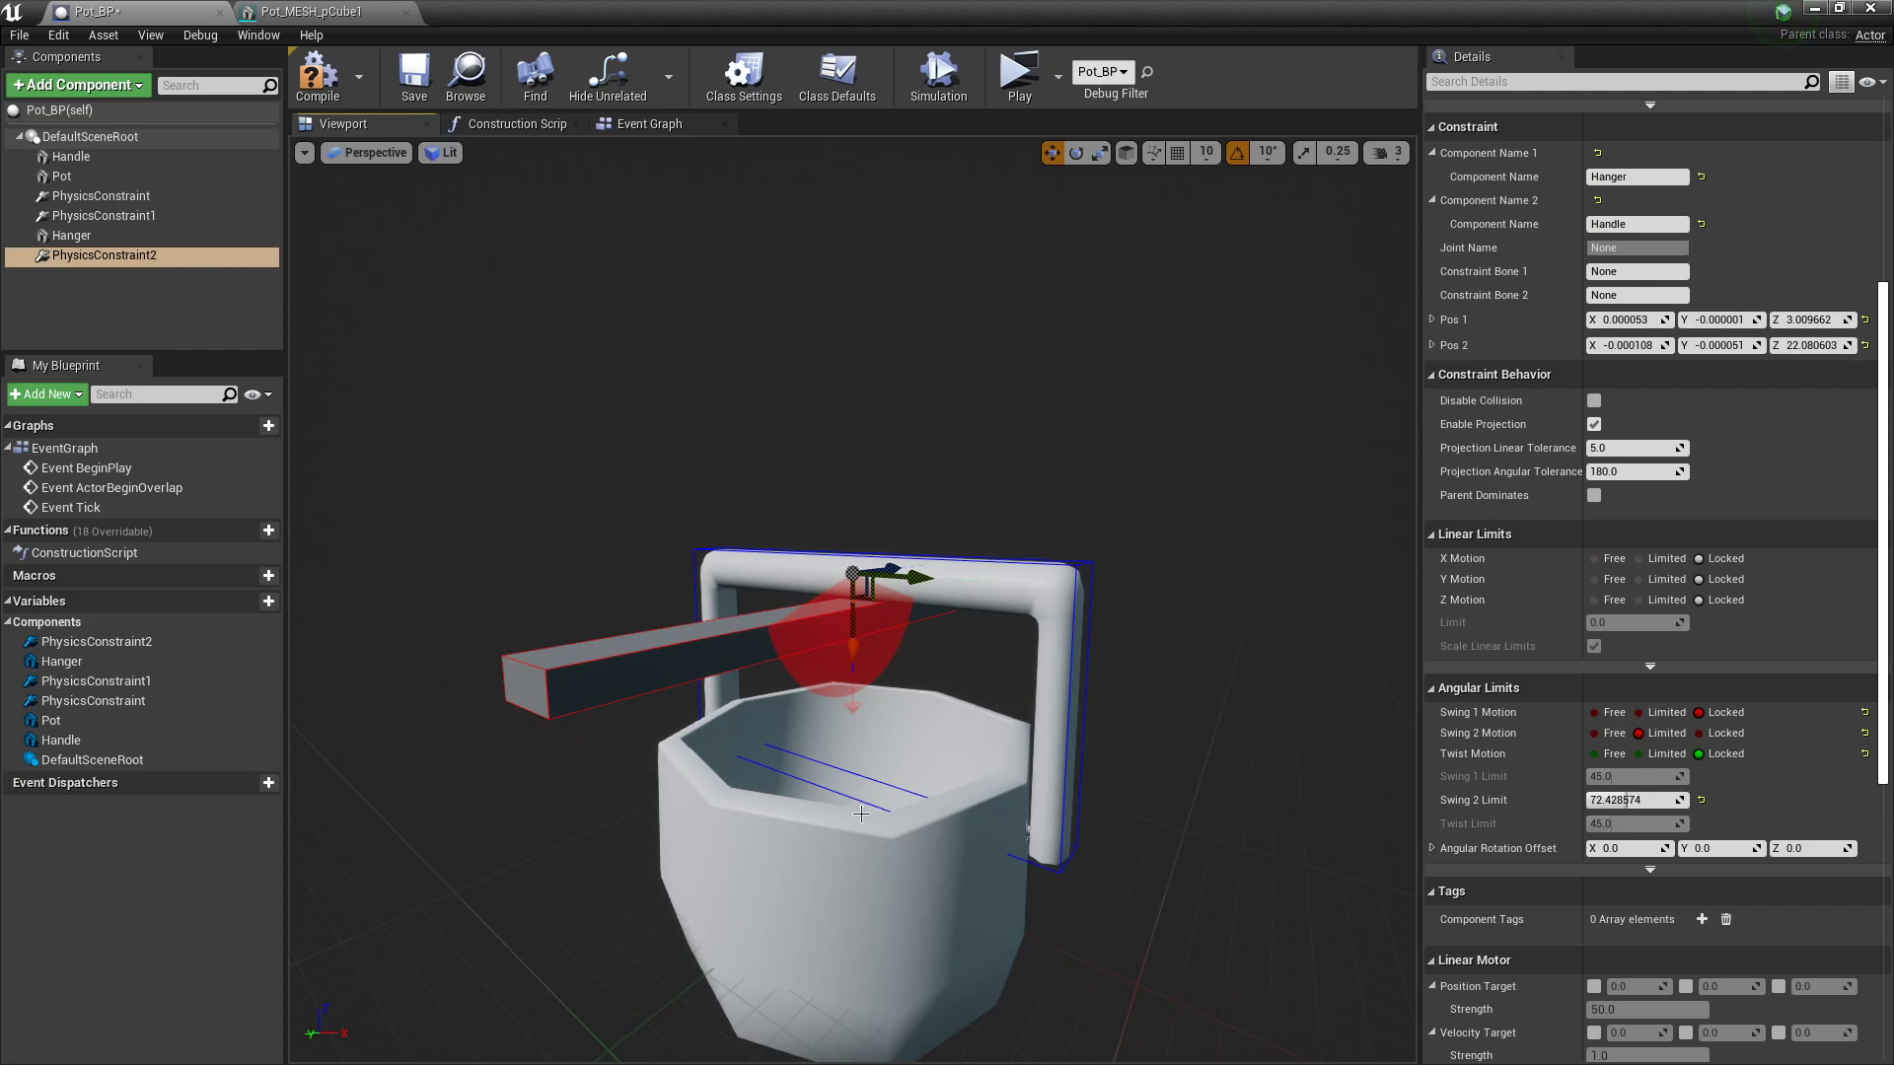
click(317, 74)
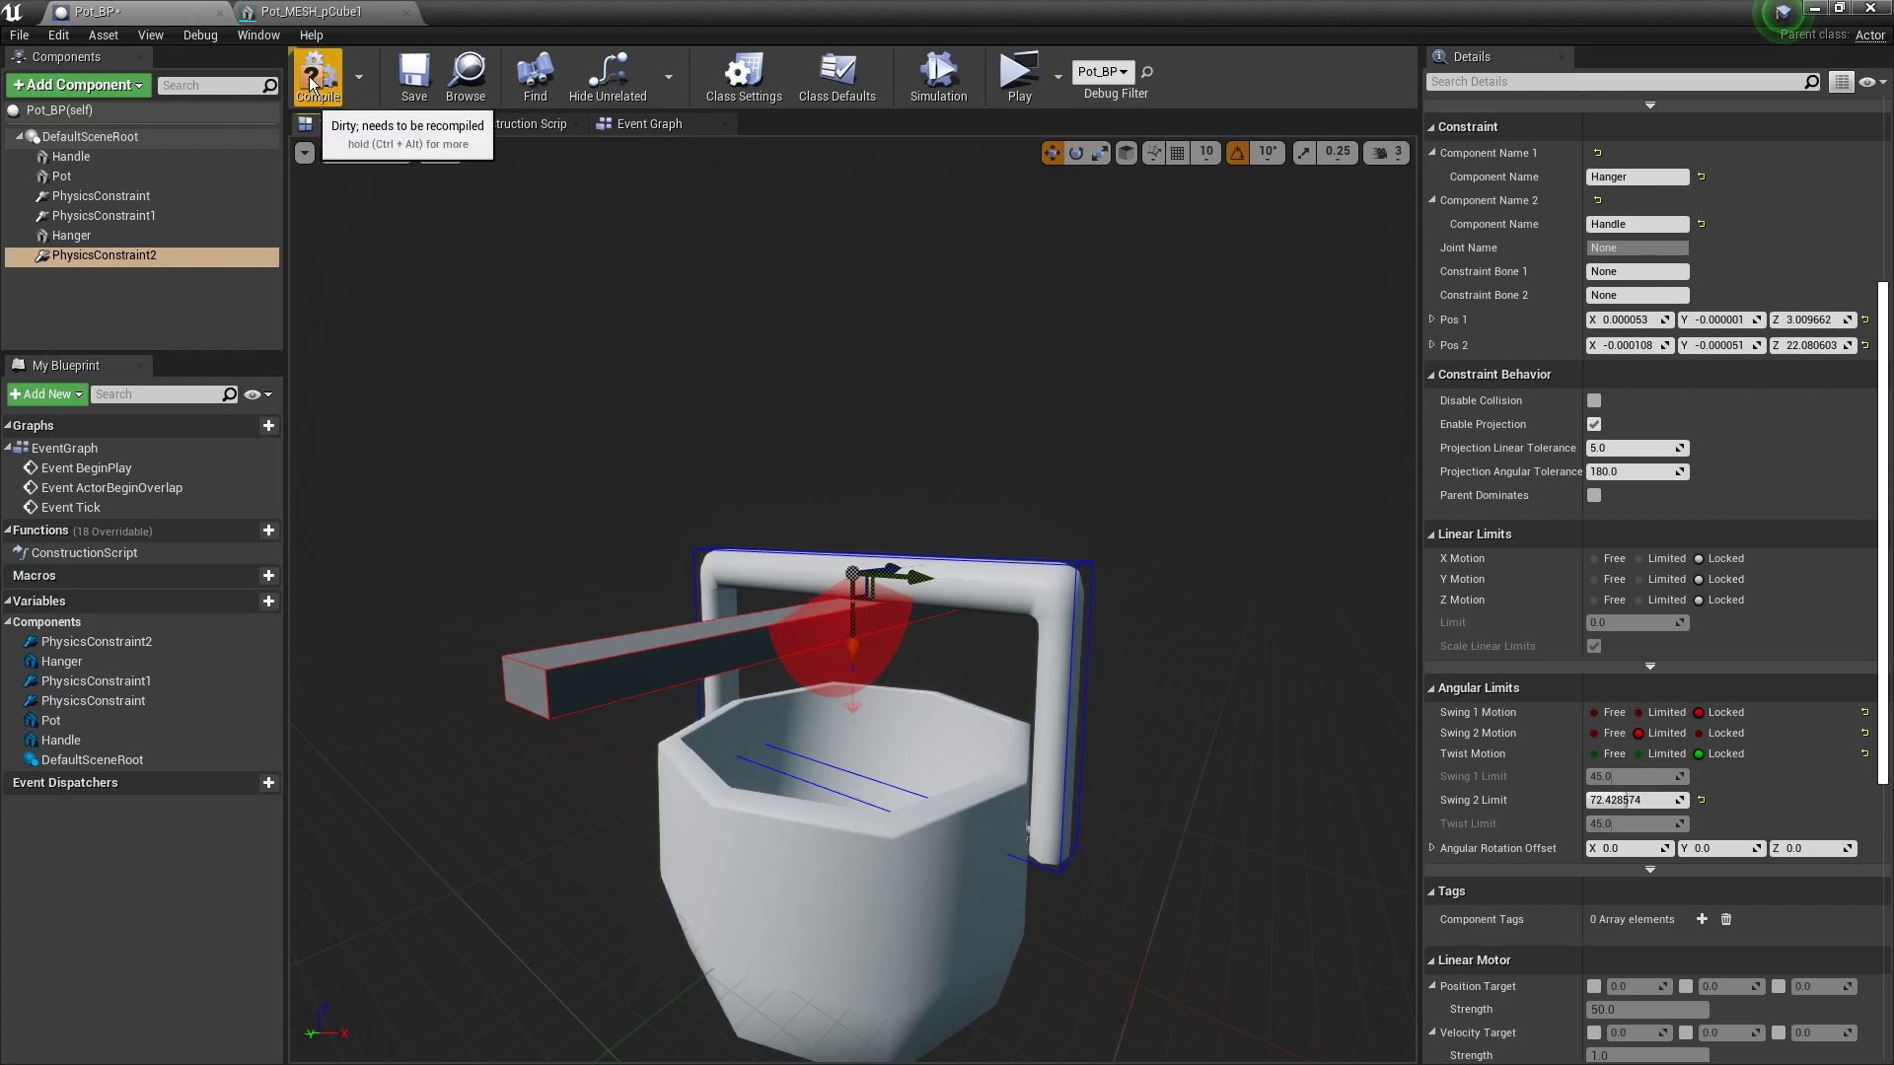
Step: Save the Pot_BP blueprint and open the handle's static mesh Pot_MESH_pCube2 for editing
click(414, 74)
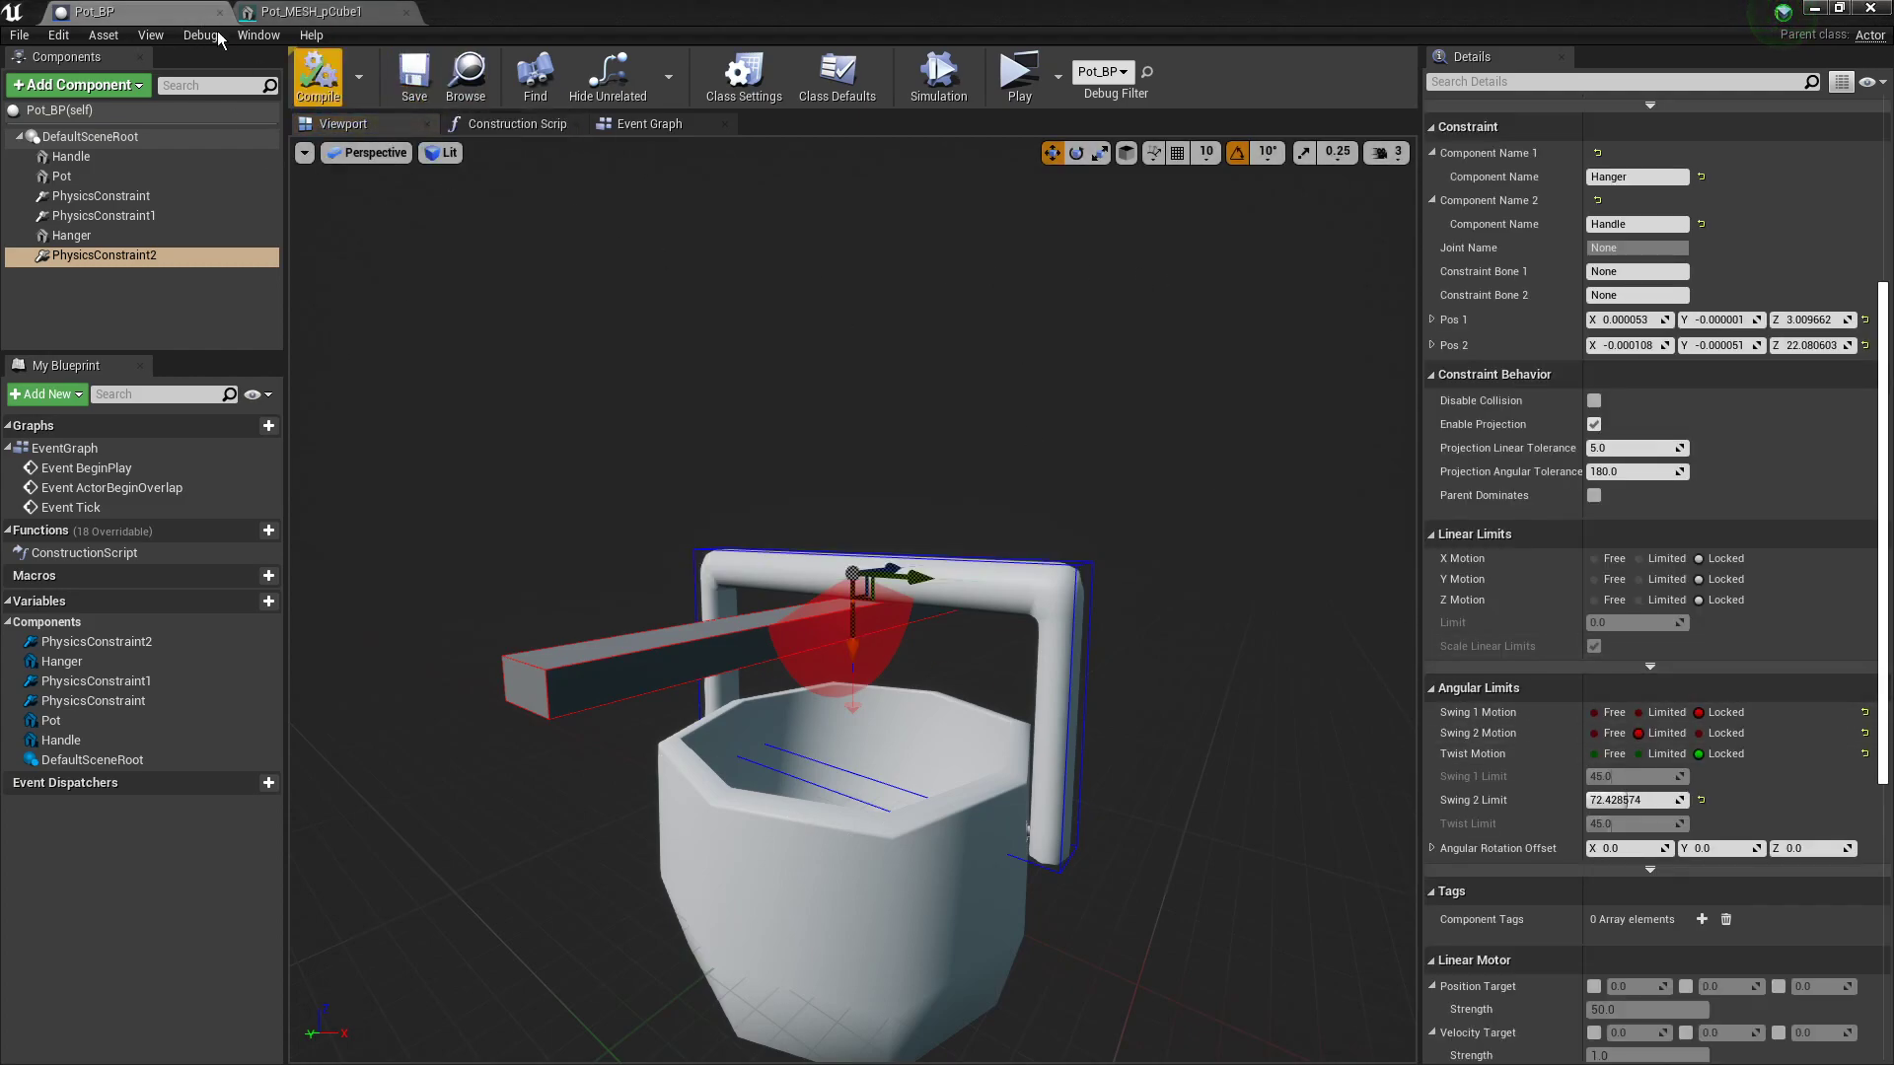
click(1816, 14)
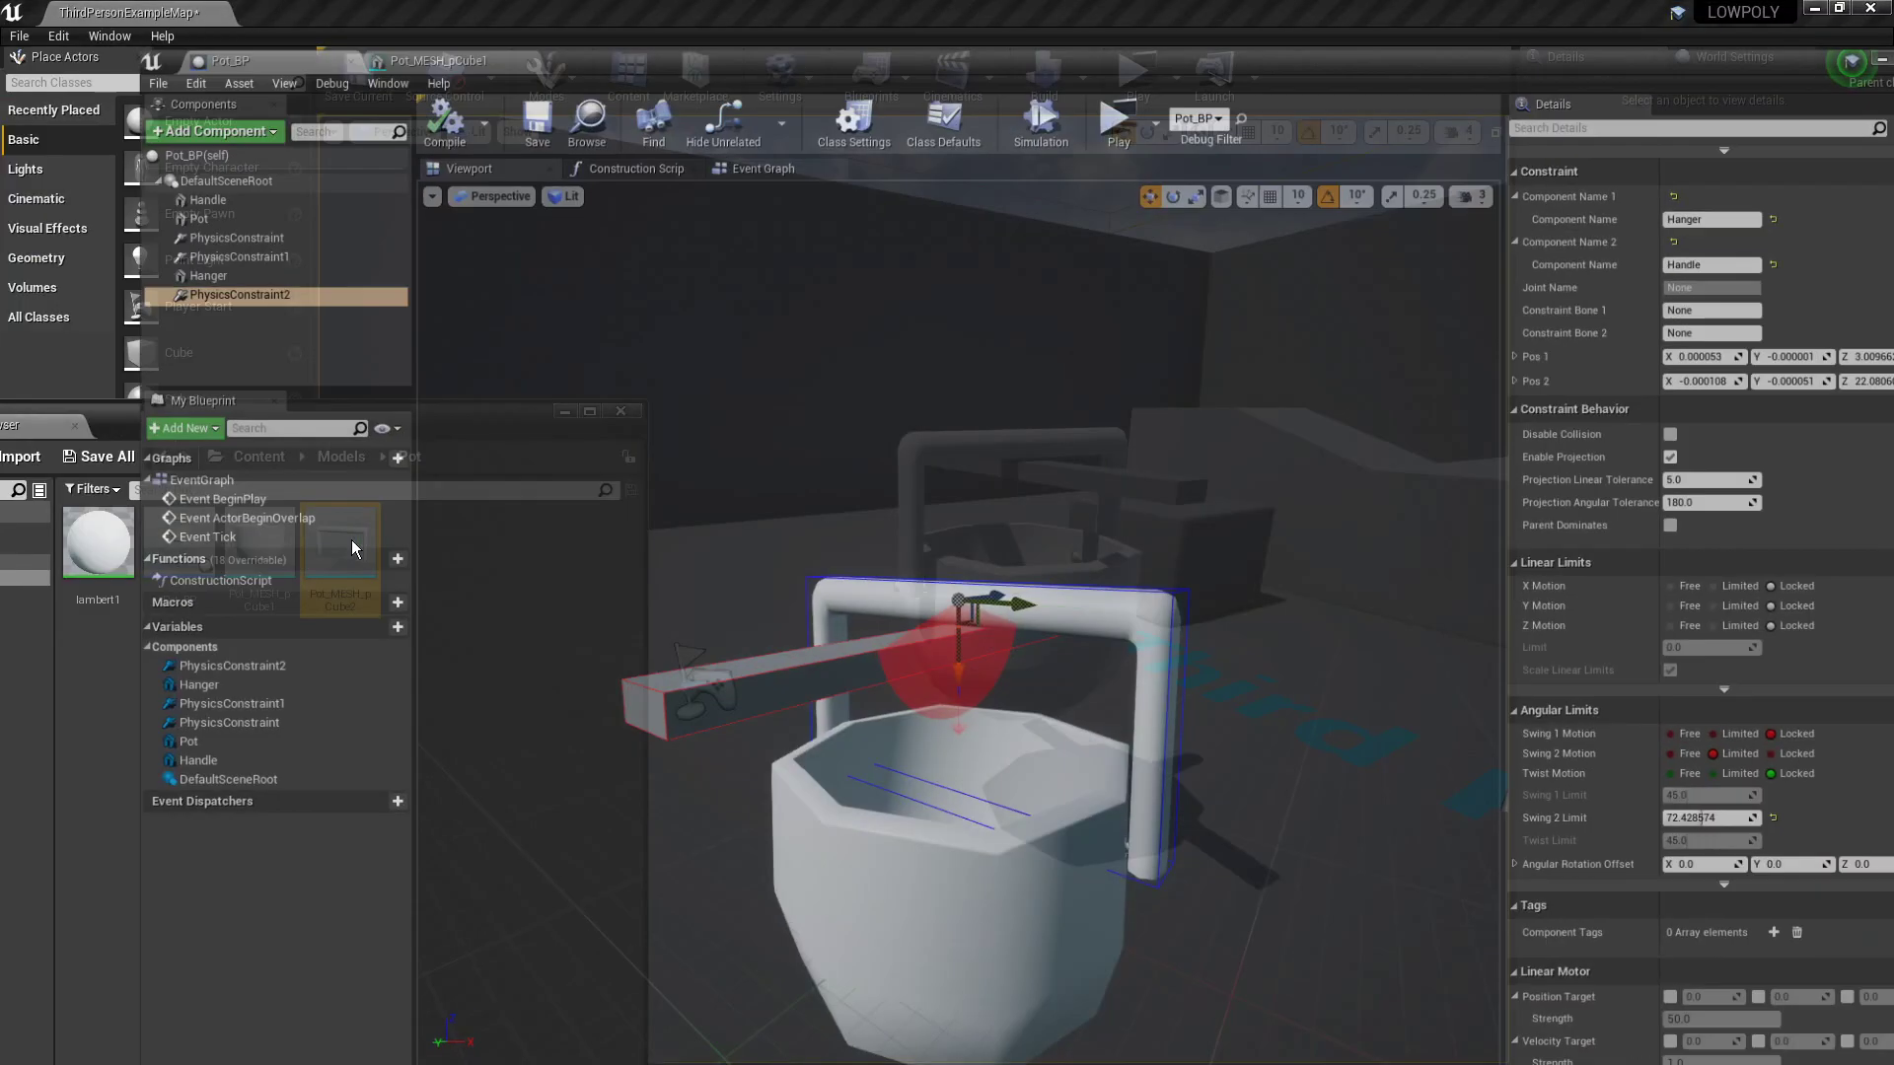
double_click(351, 540)
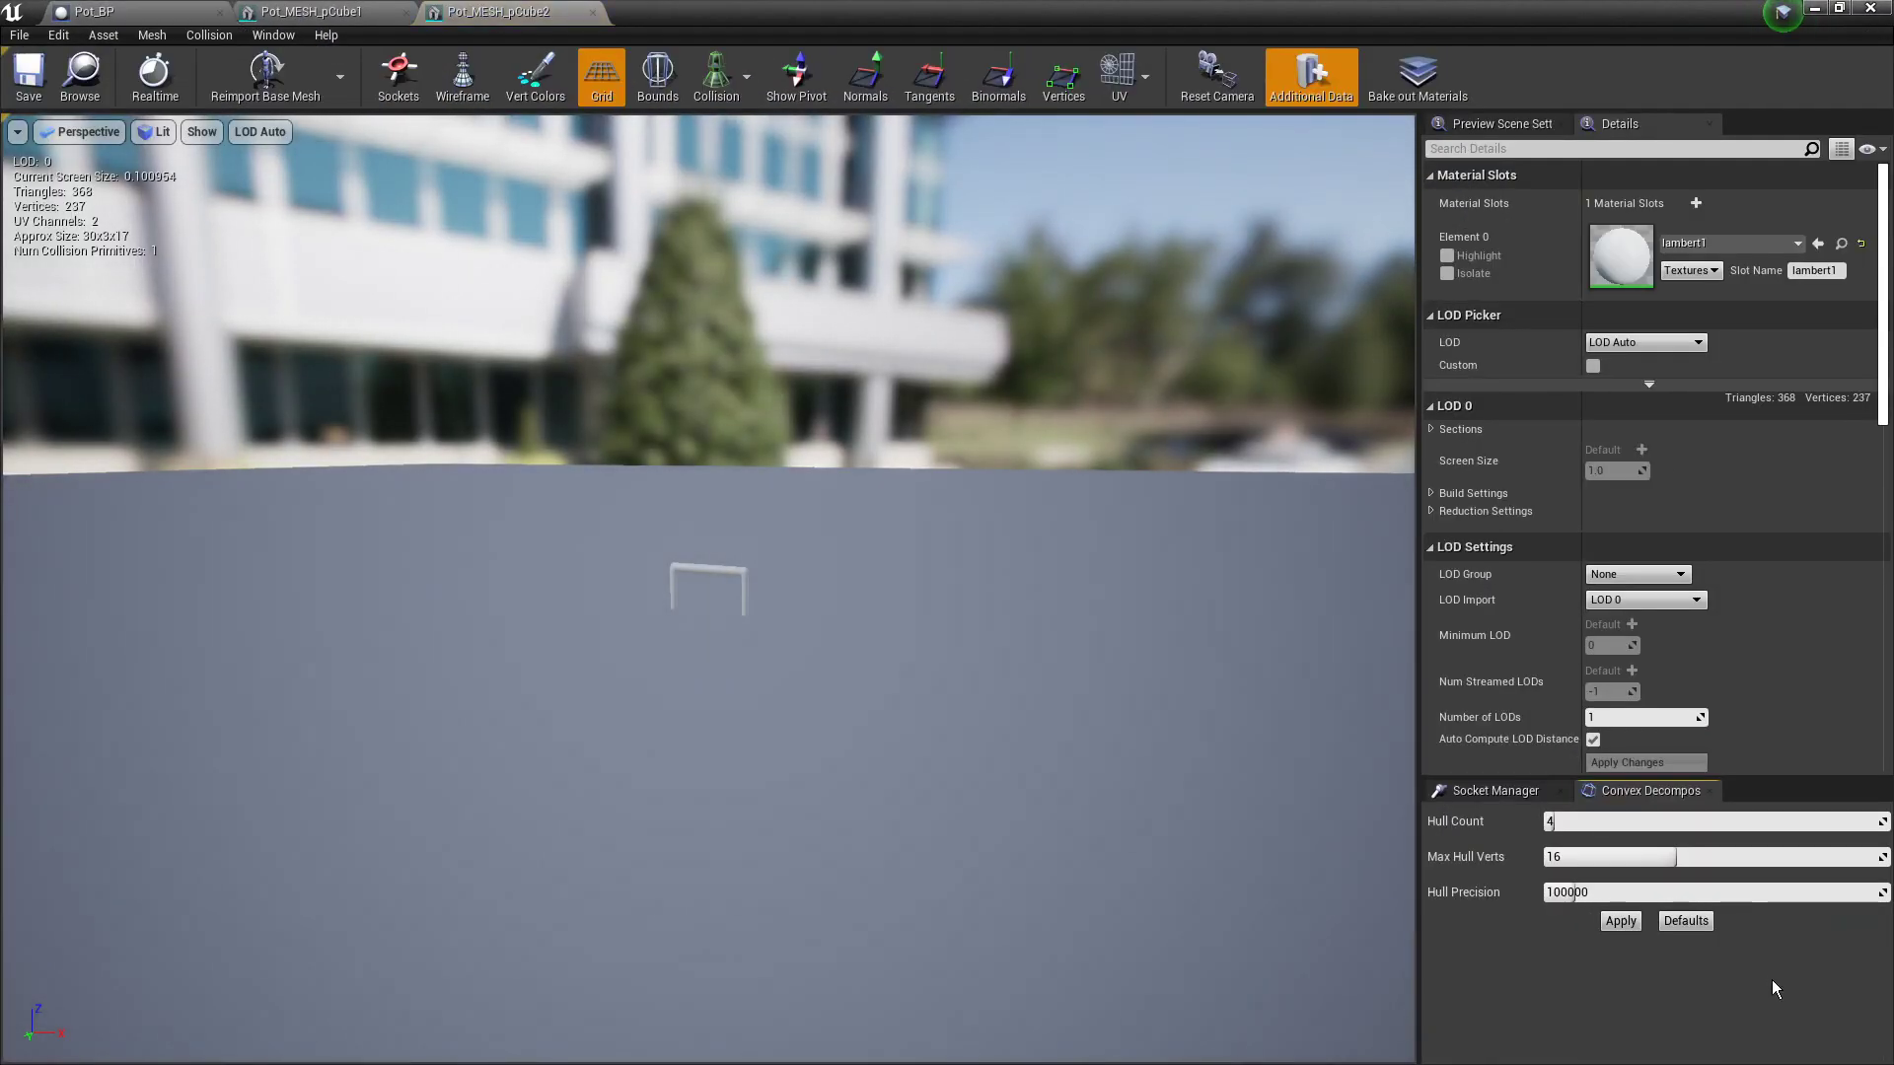
Step: Generate convex collision for the handle mesh with Hull Count 64 and Max Hull Verts 32, set Collision Complexity to Project Default, and save the mesh
drag(1591, 823, 1888, 823)
drag(1567, 868, 1879, 868)
scroll(1791, 639, down, 5)
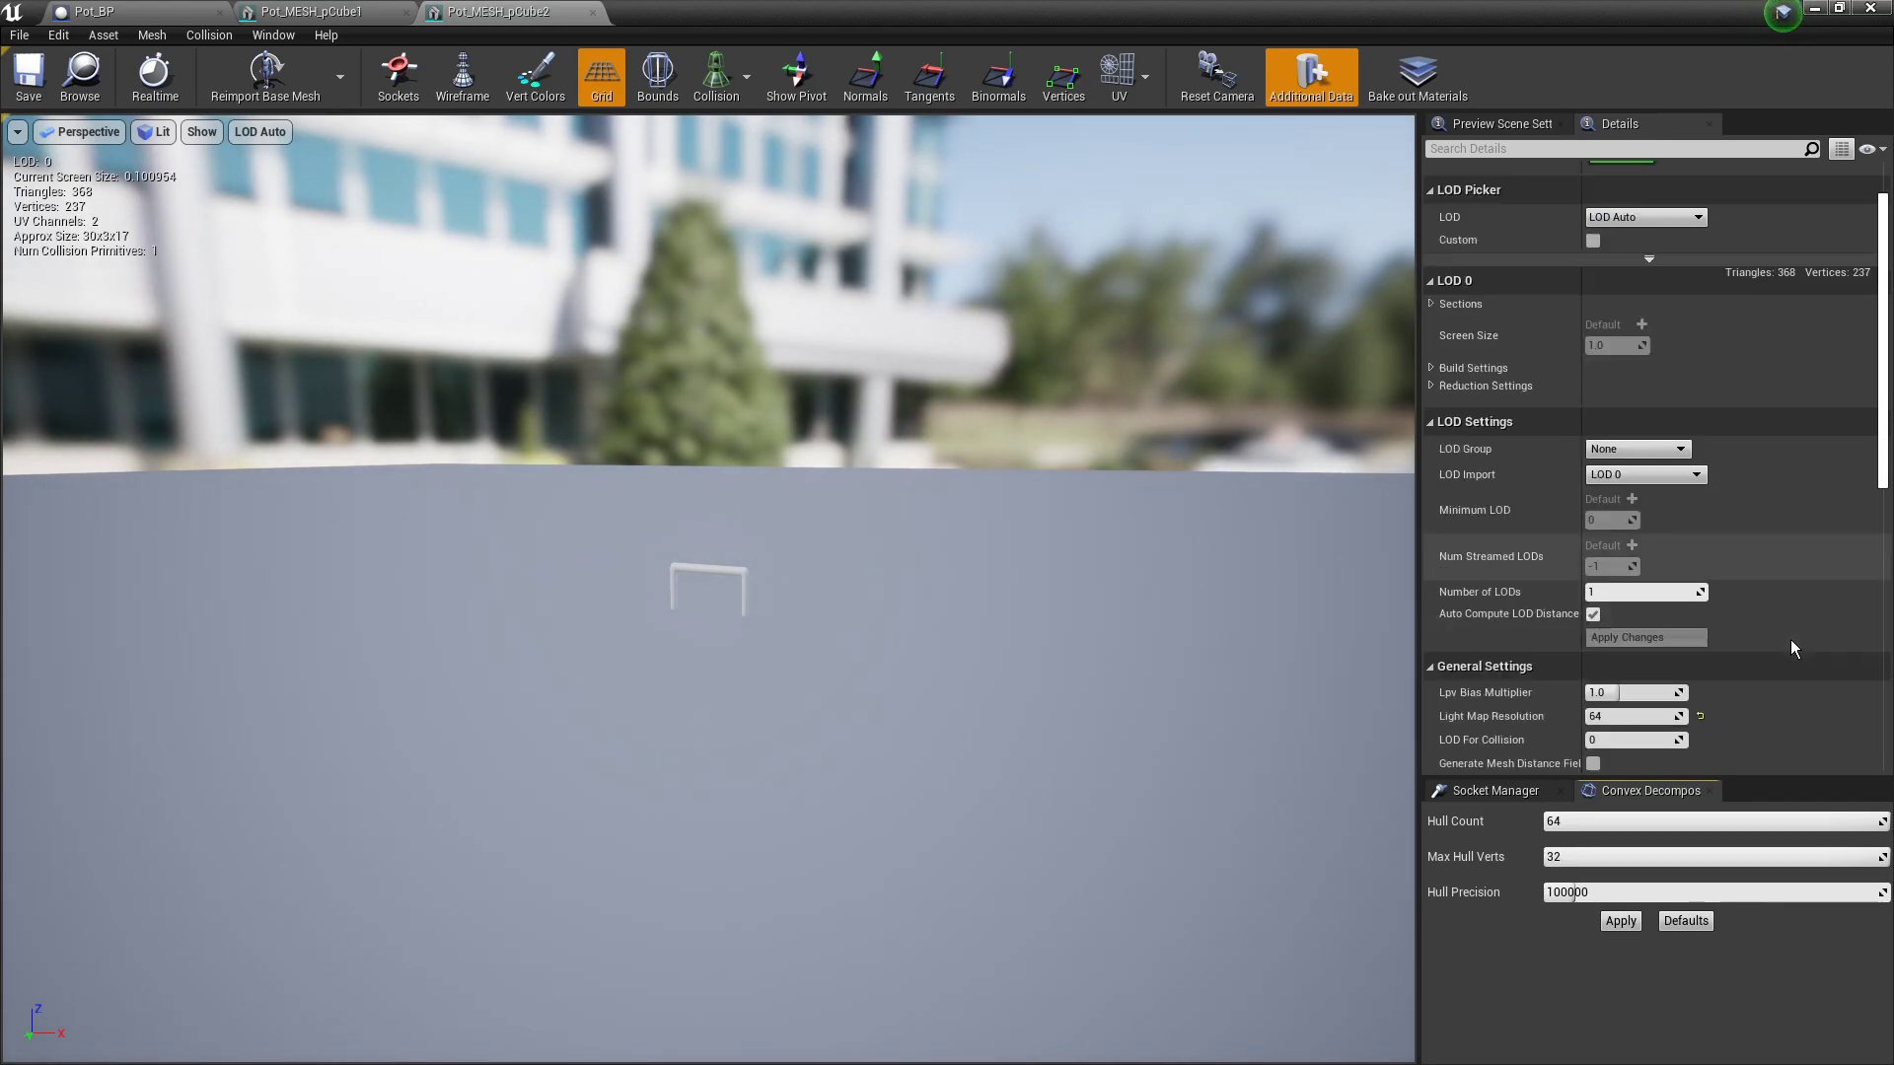
click(1714, 659)
click(1638, 681)
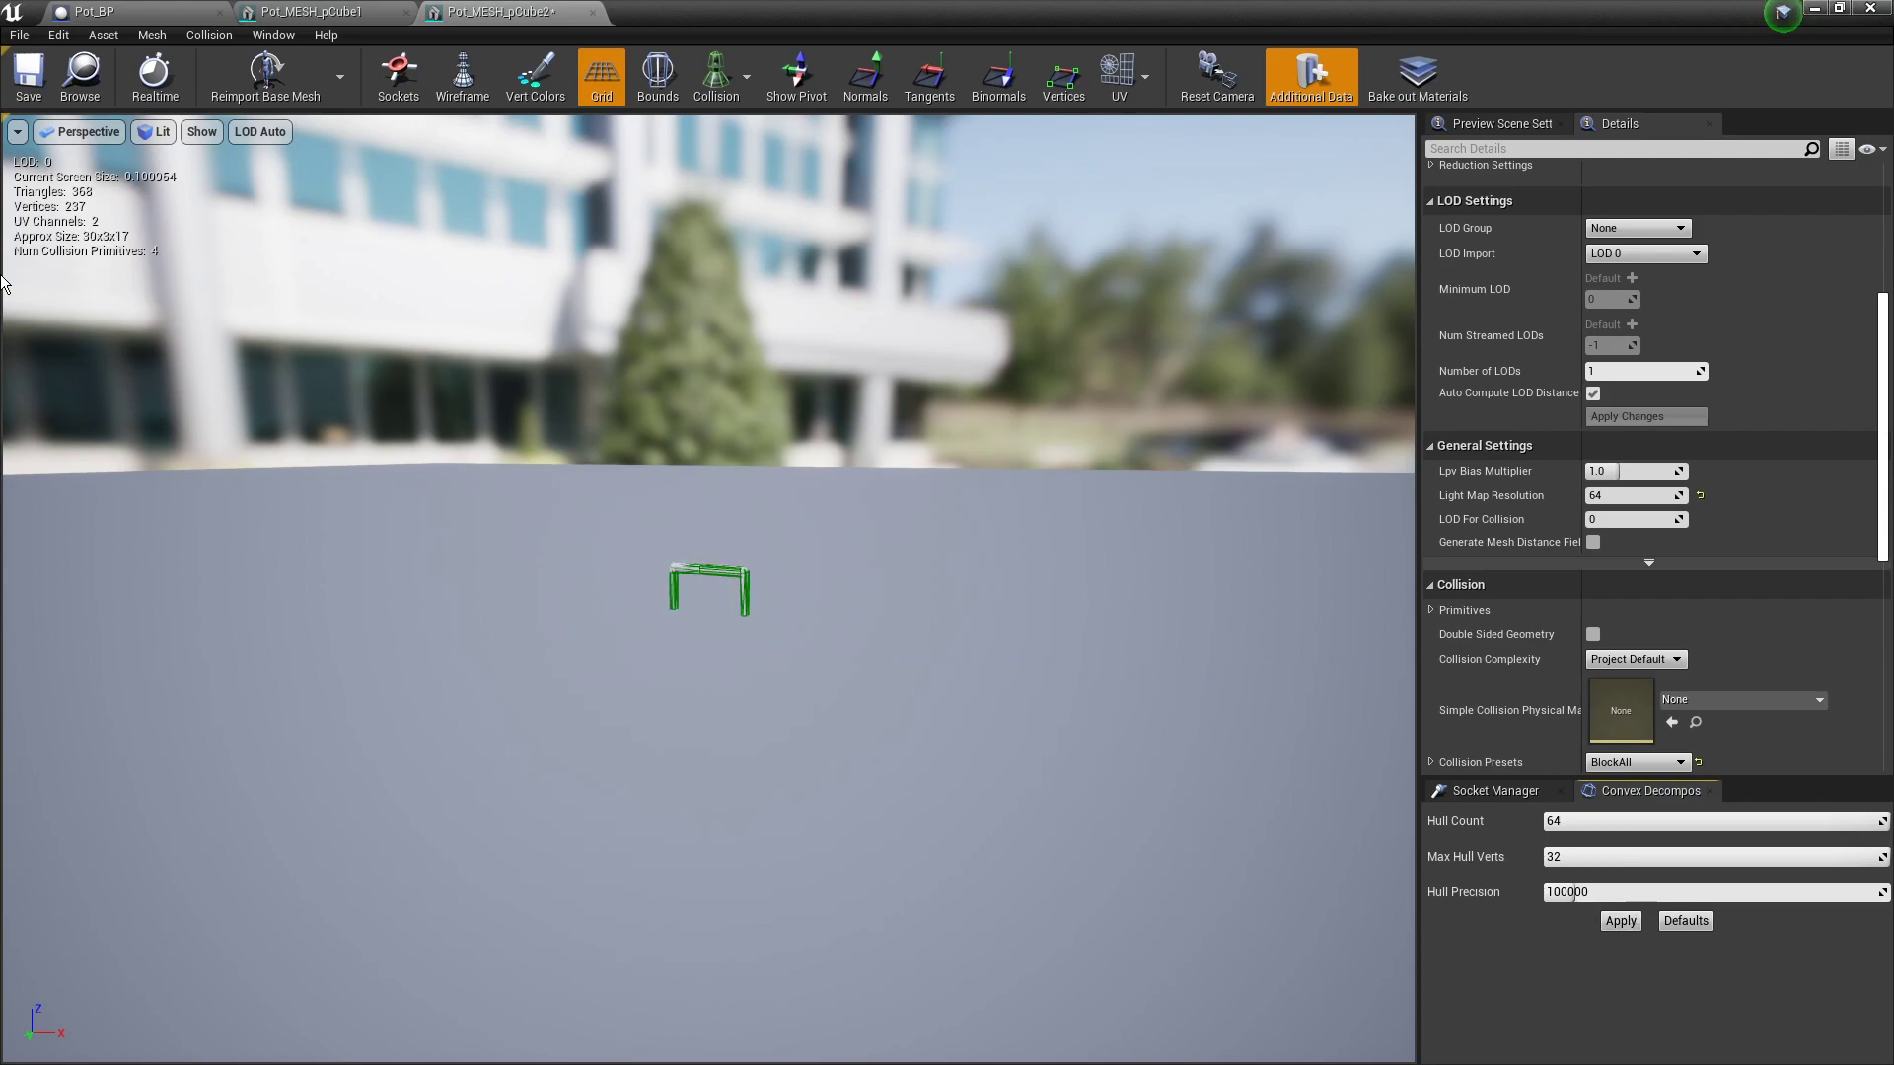
click(18, 95)
Step: Enable Simulate Physics on the Handle component of Pot_BP and save the blueprint
click(95, 12)
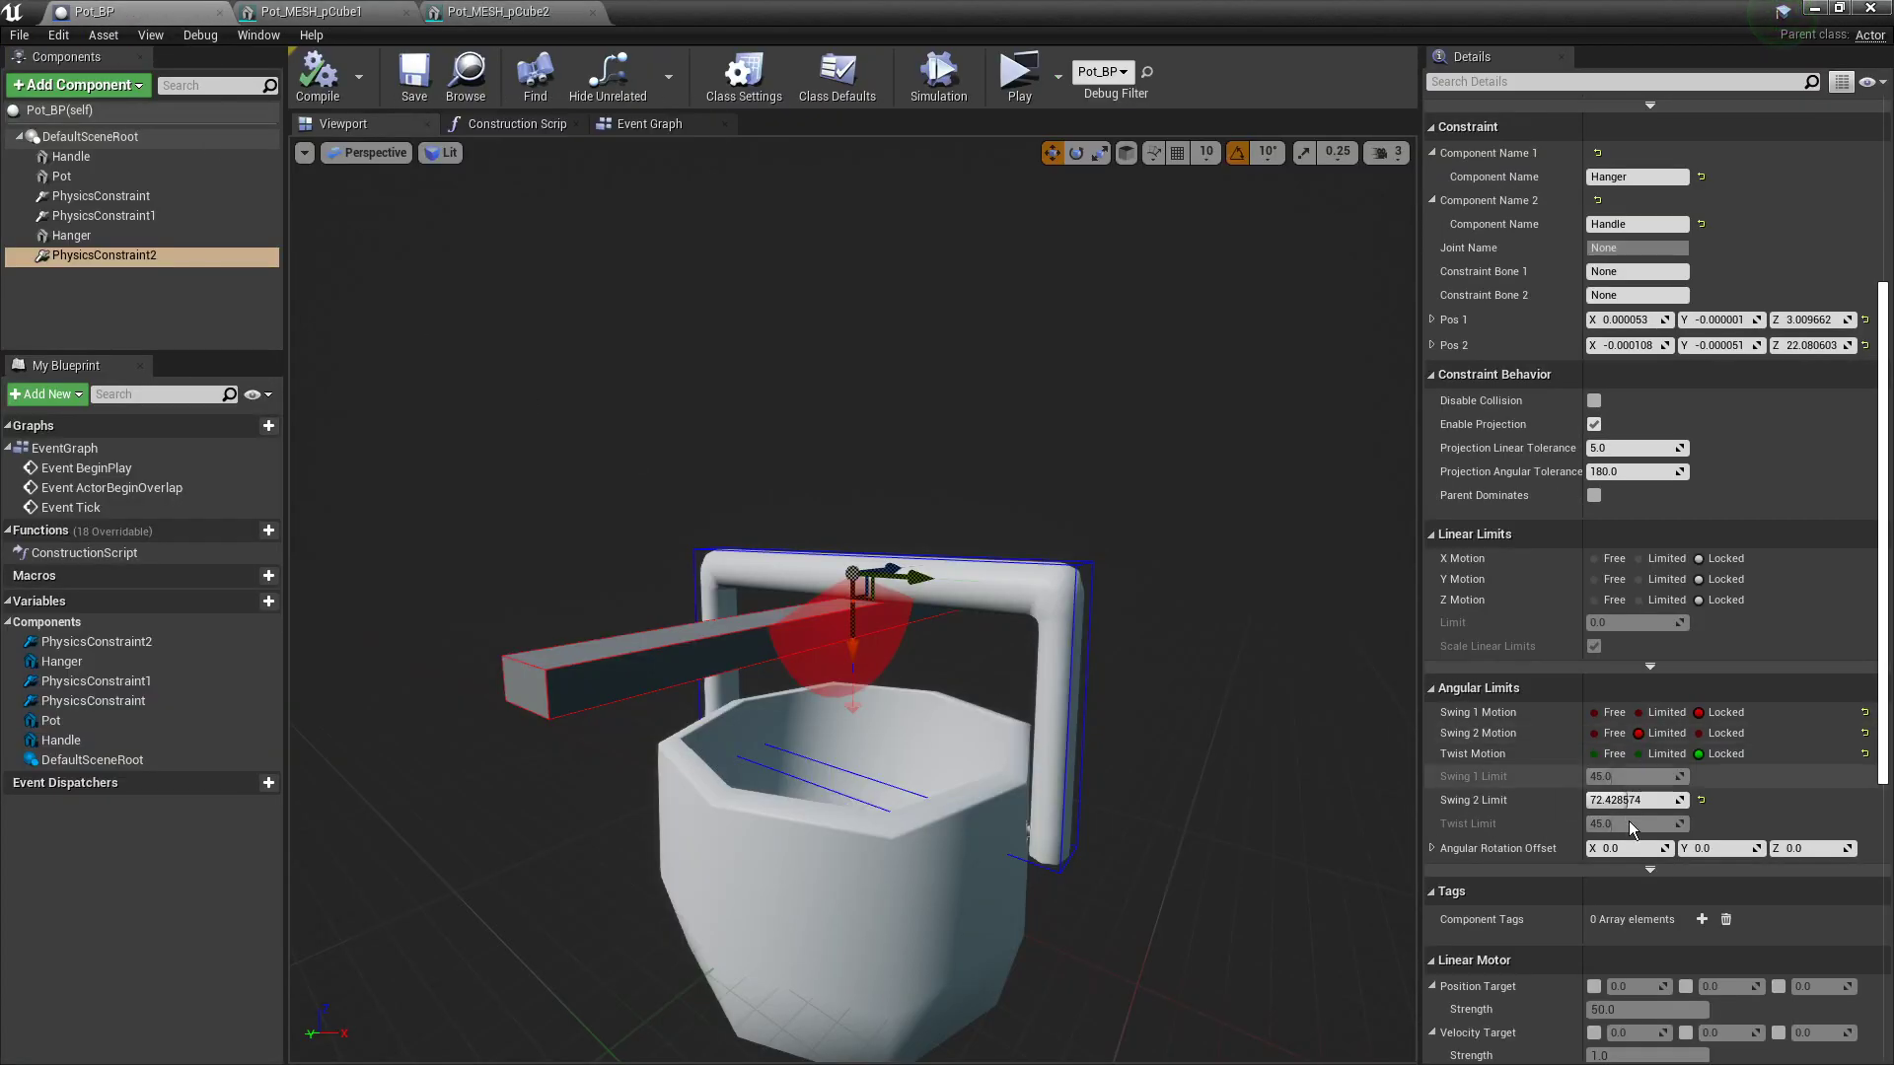
click(59, 156)
click(1593, 267)
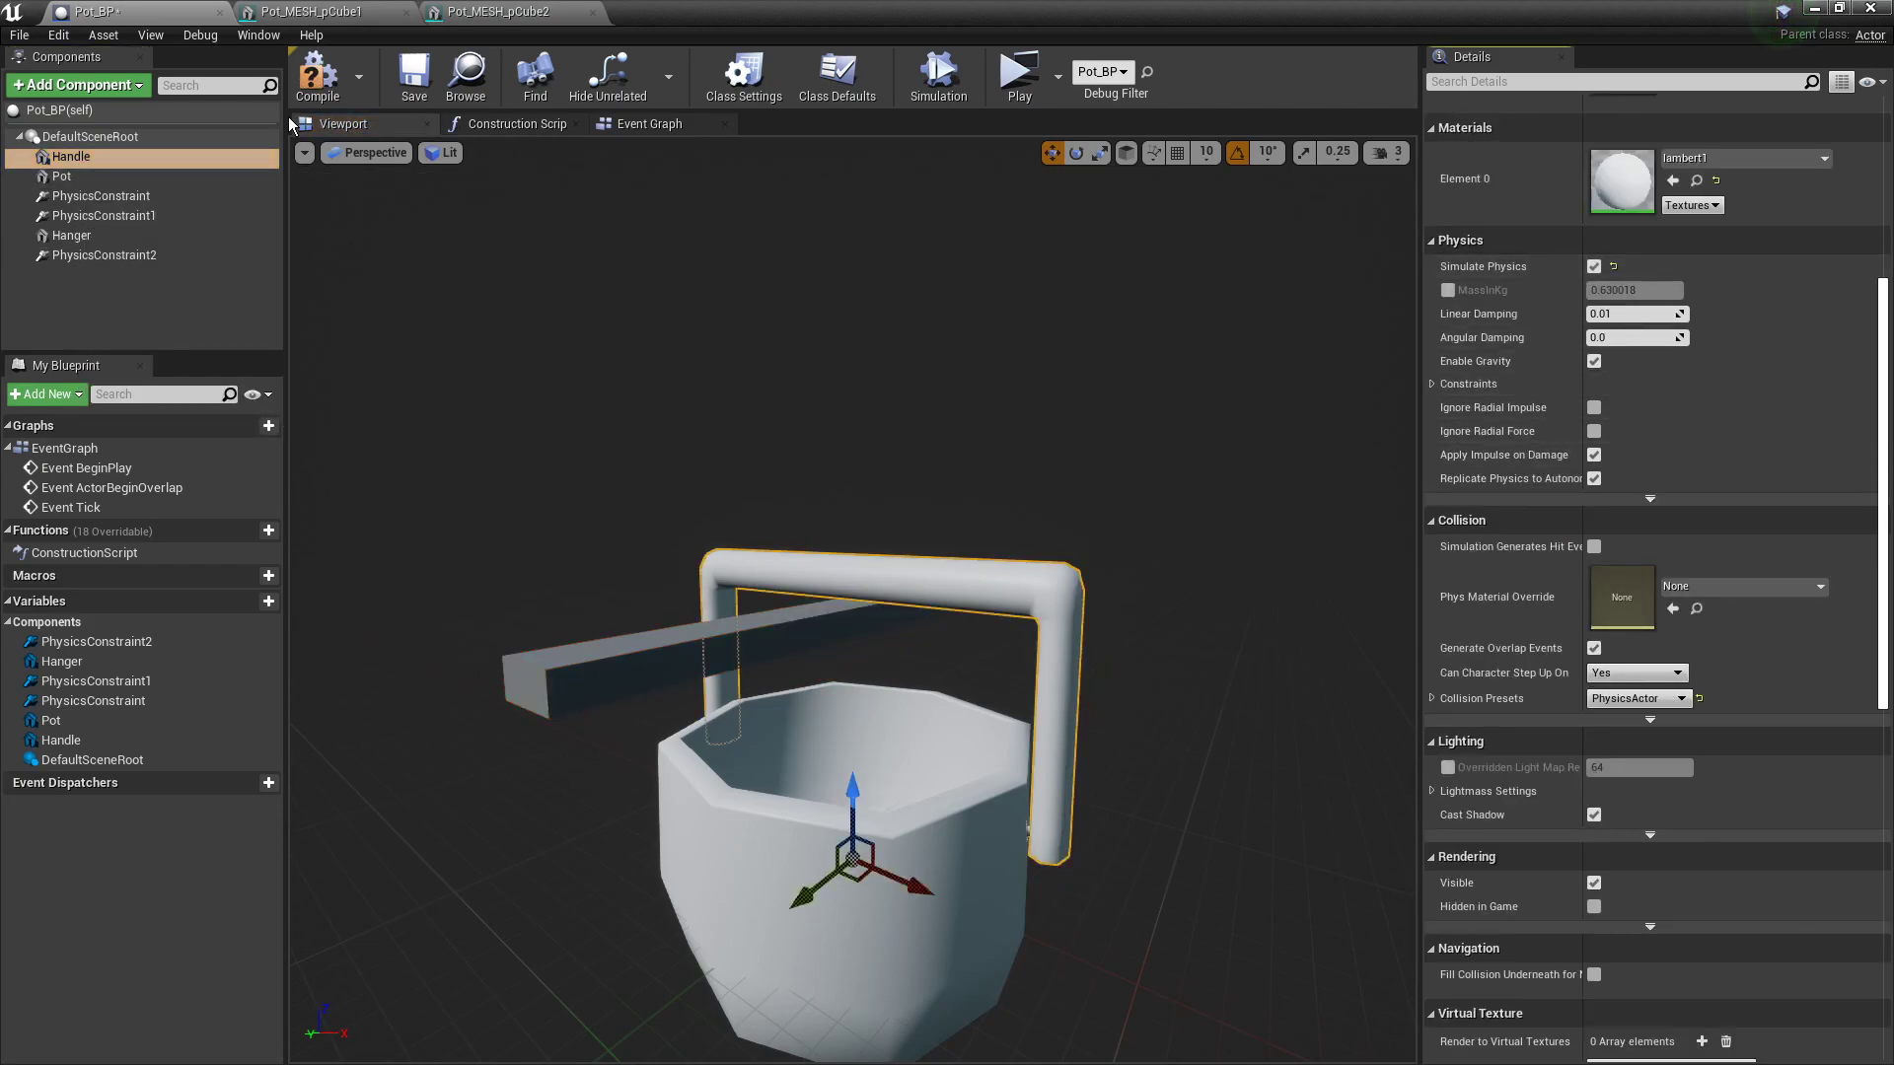
click(410, 77)
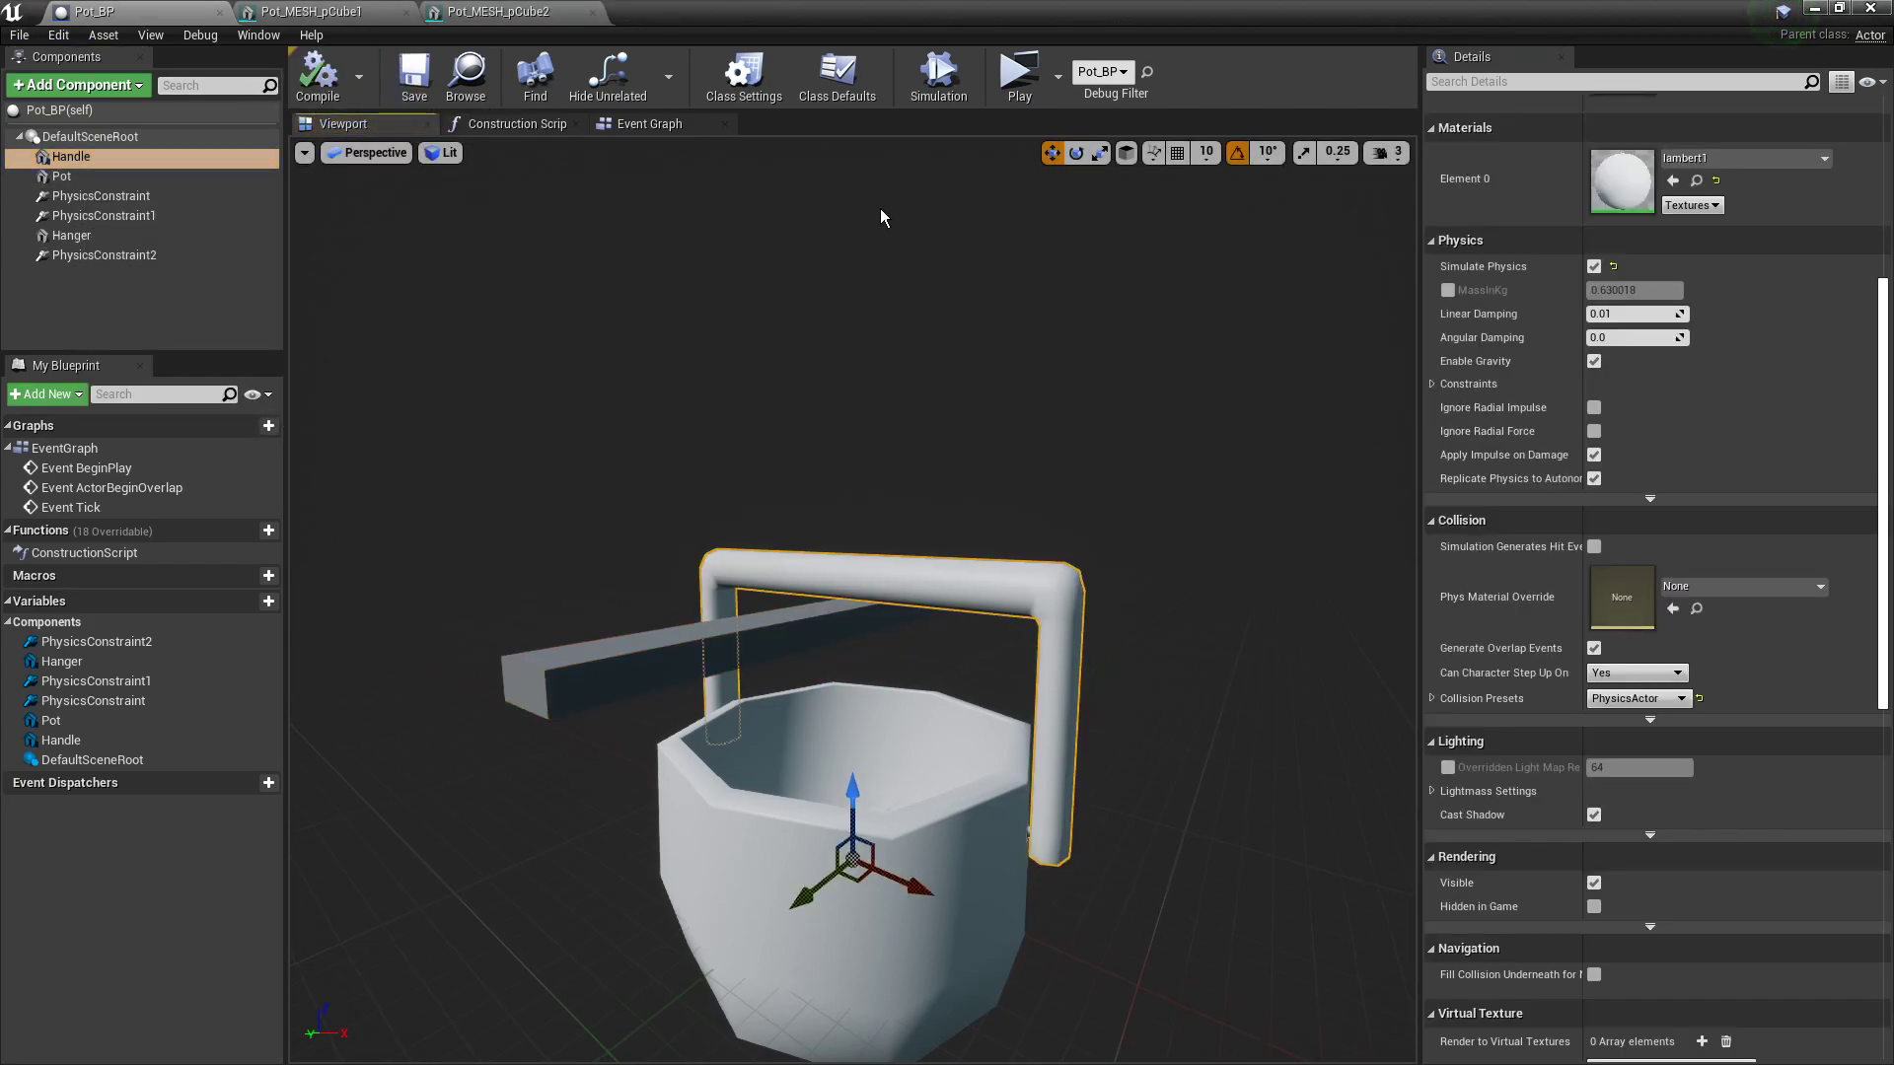
Step: Play the level and run the character repeatedly into the hanging pot to examine how the pot and handle swing on the bar, then stop playing
click(1012, 89)
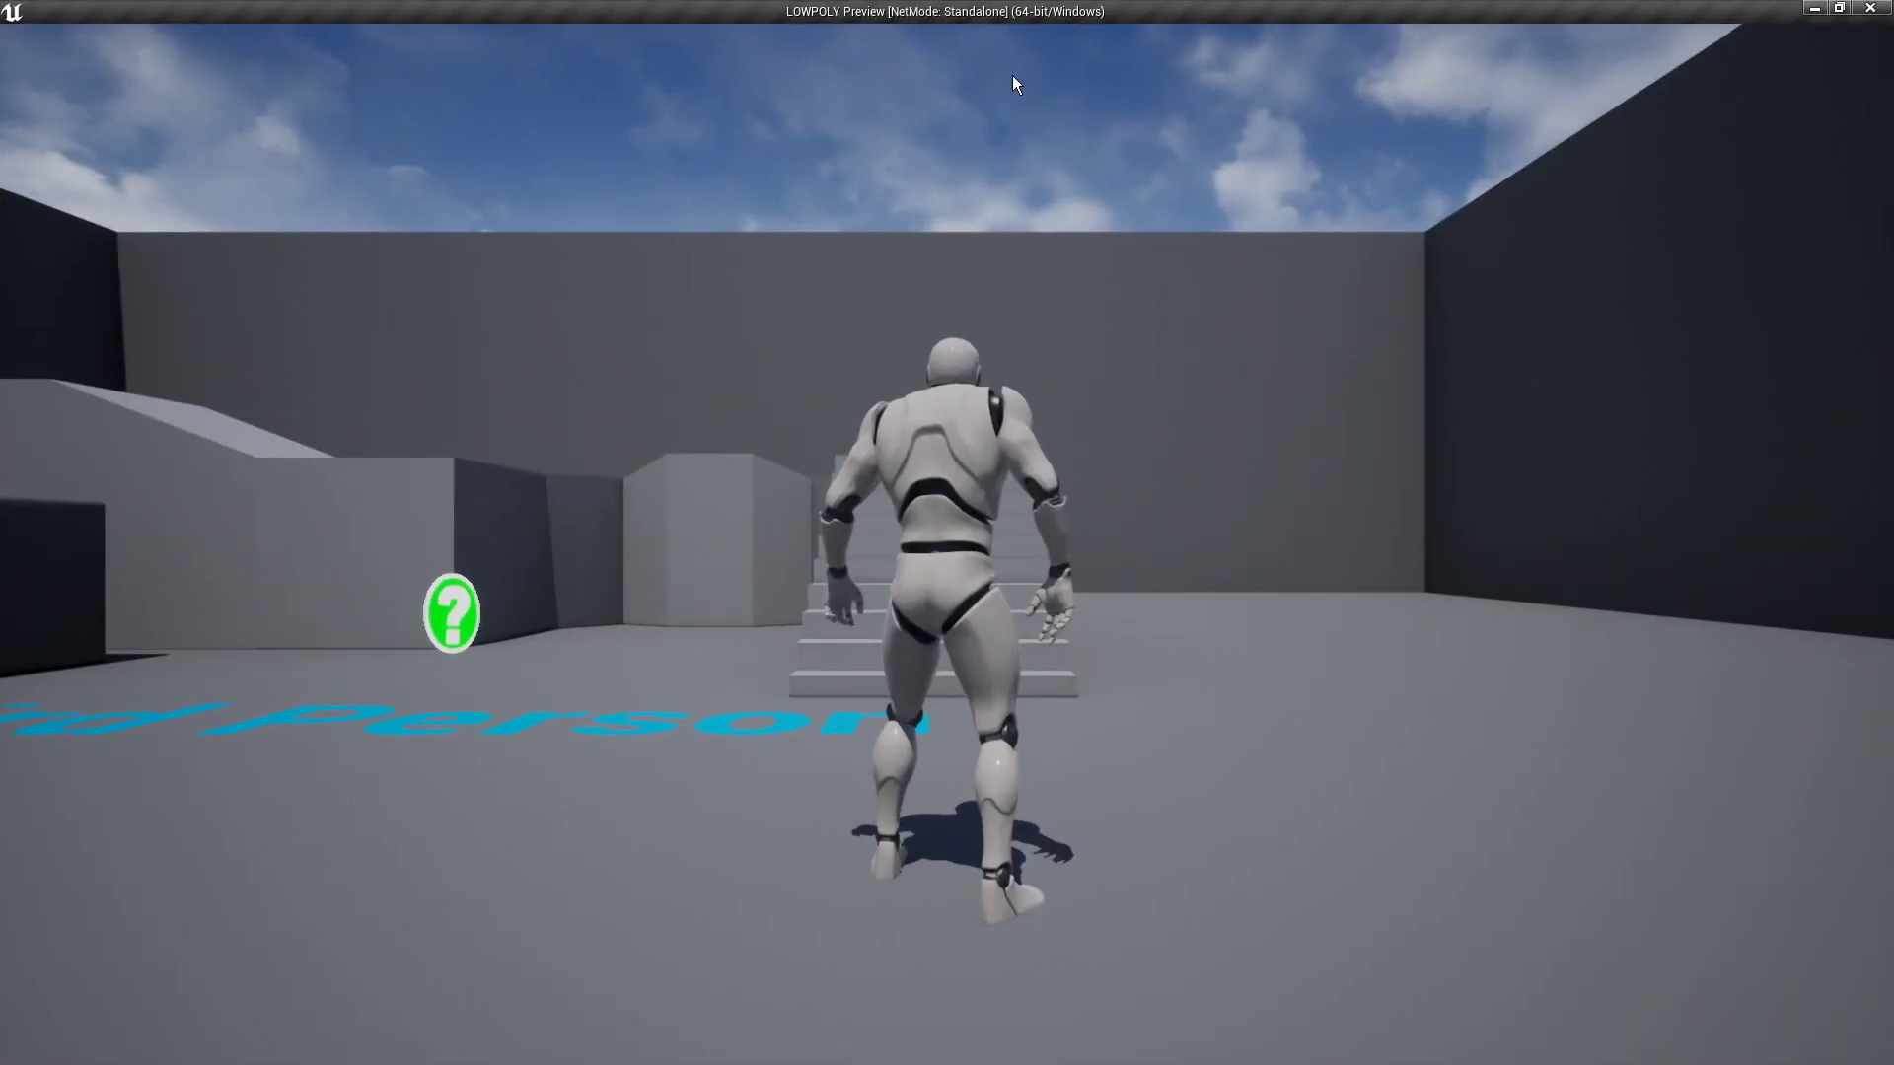
key(w)
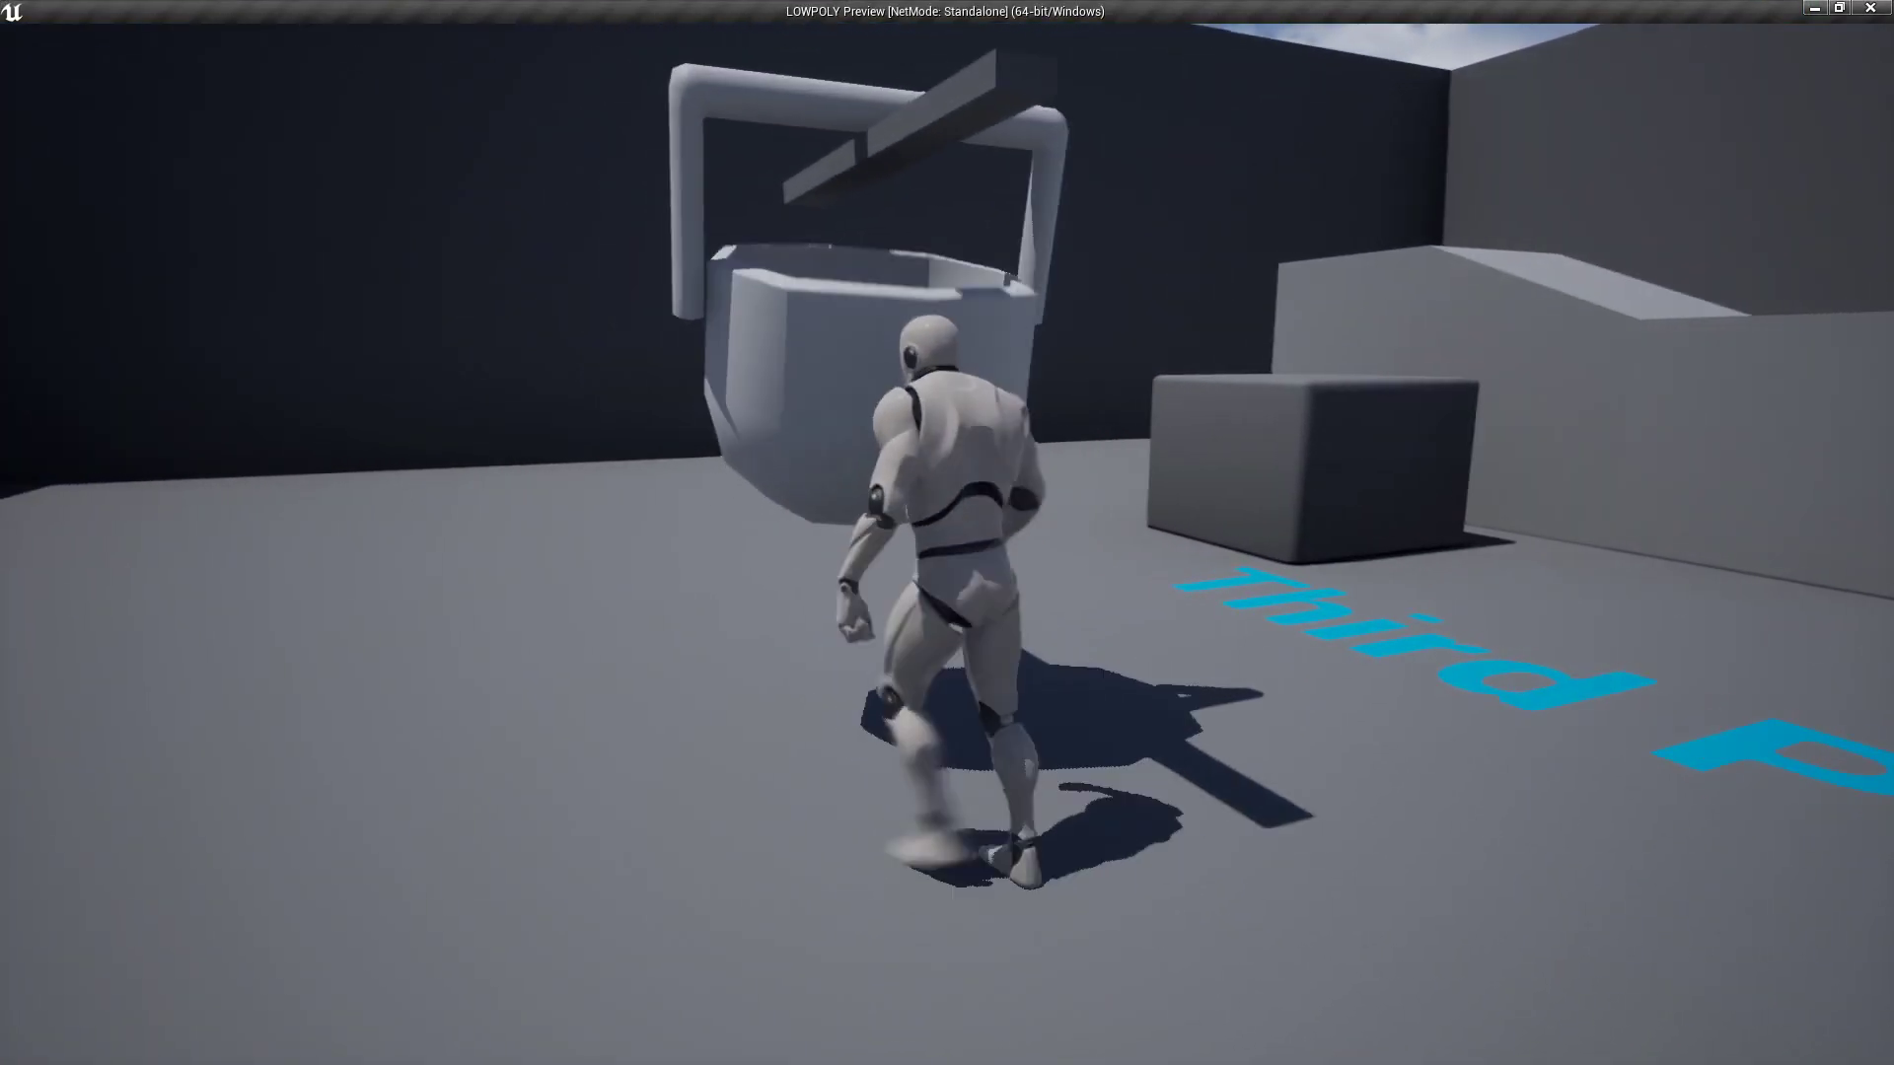
key(s)
key(a)
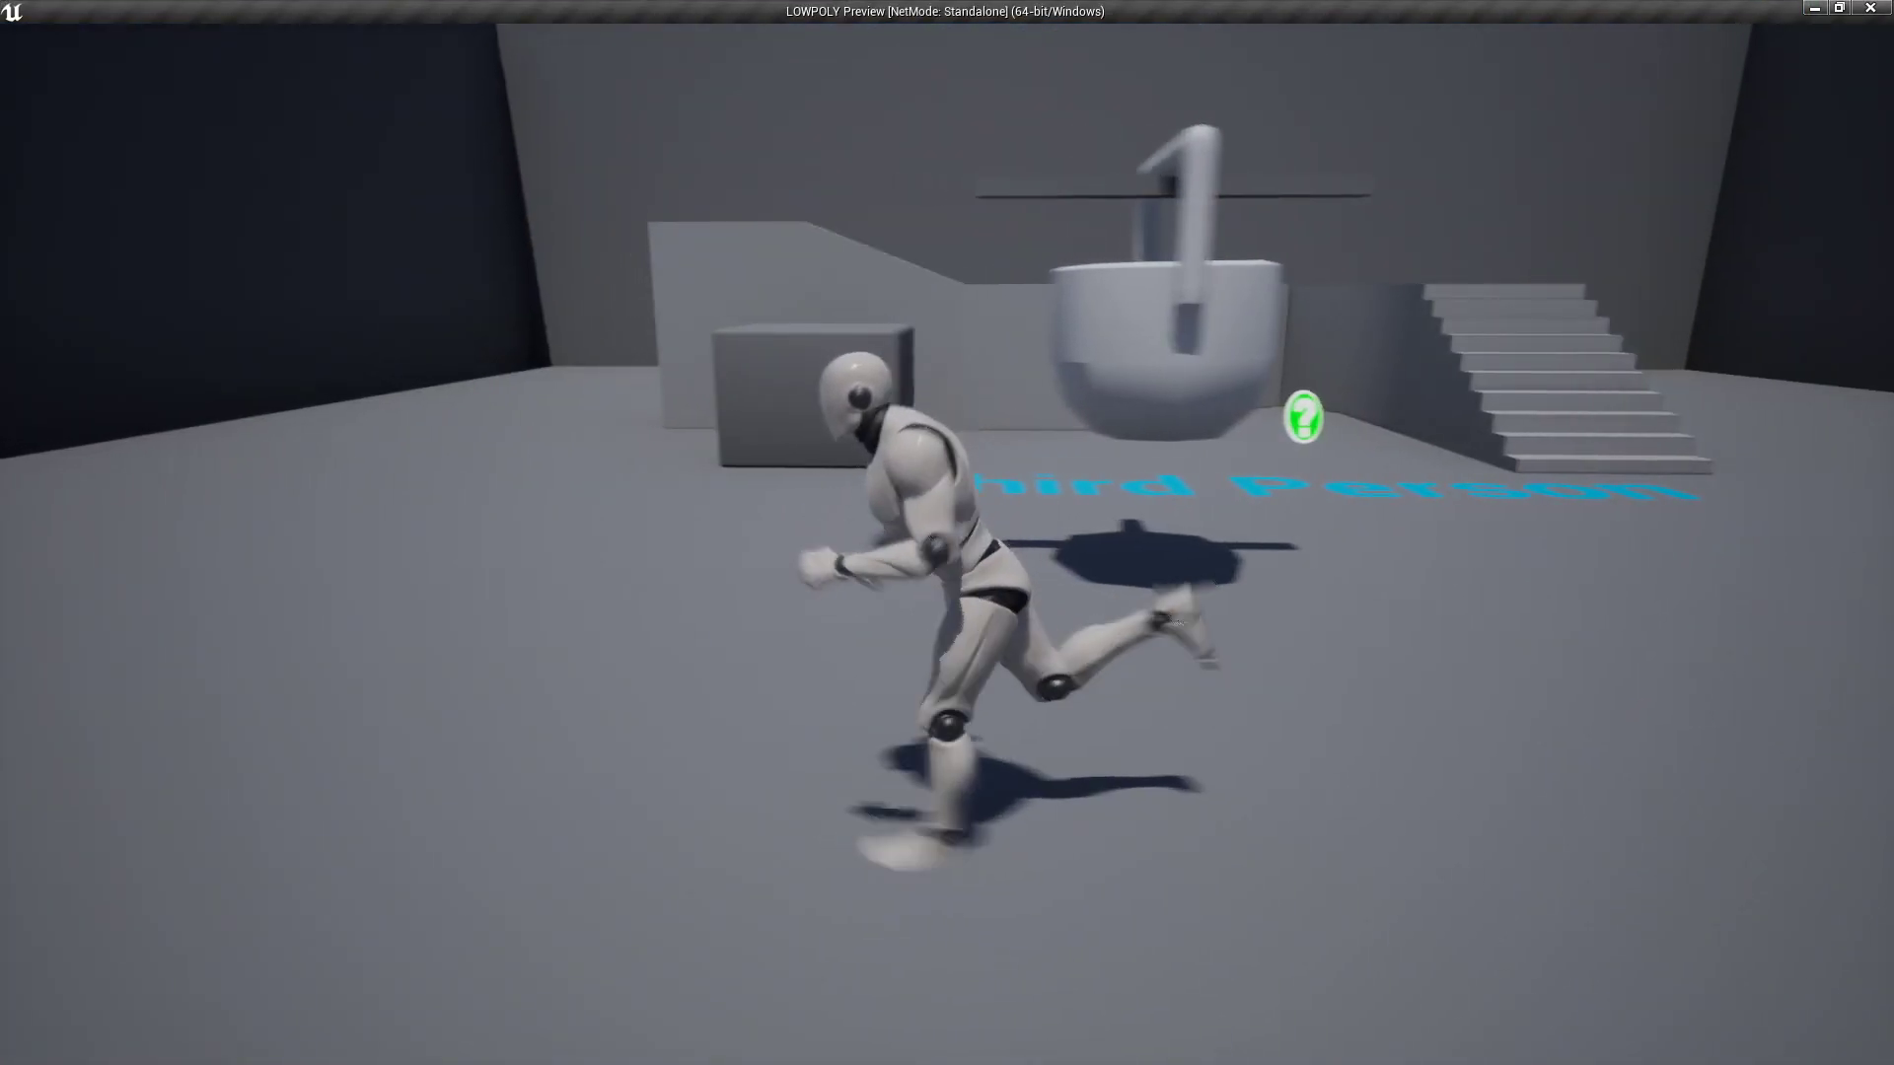
key(w)
key(w)
key(d)
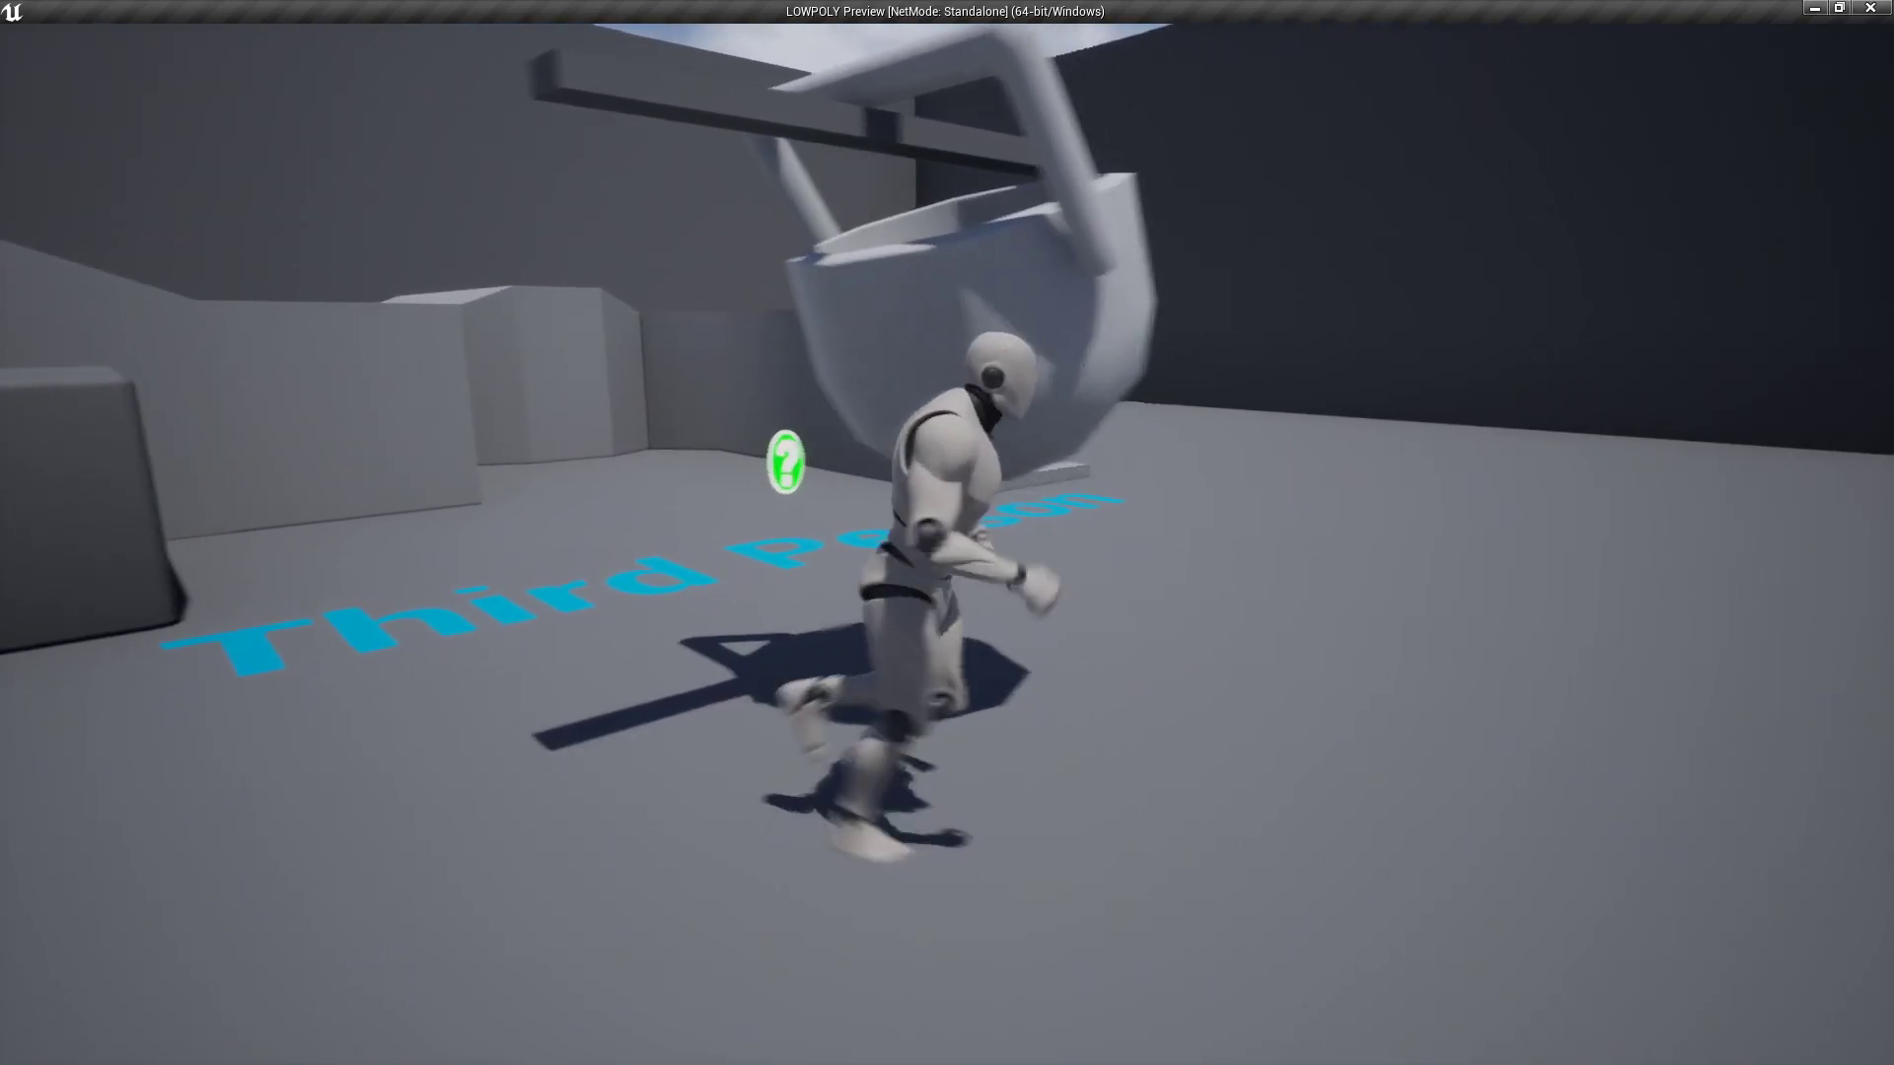
key(s)
key(d)
key(w)
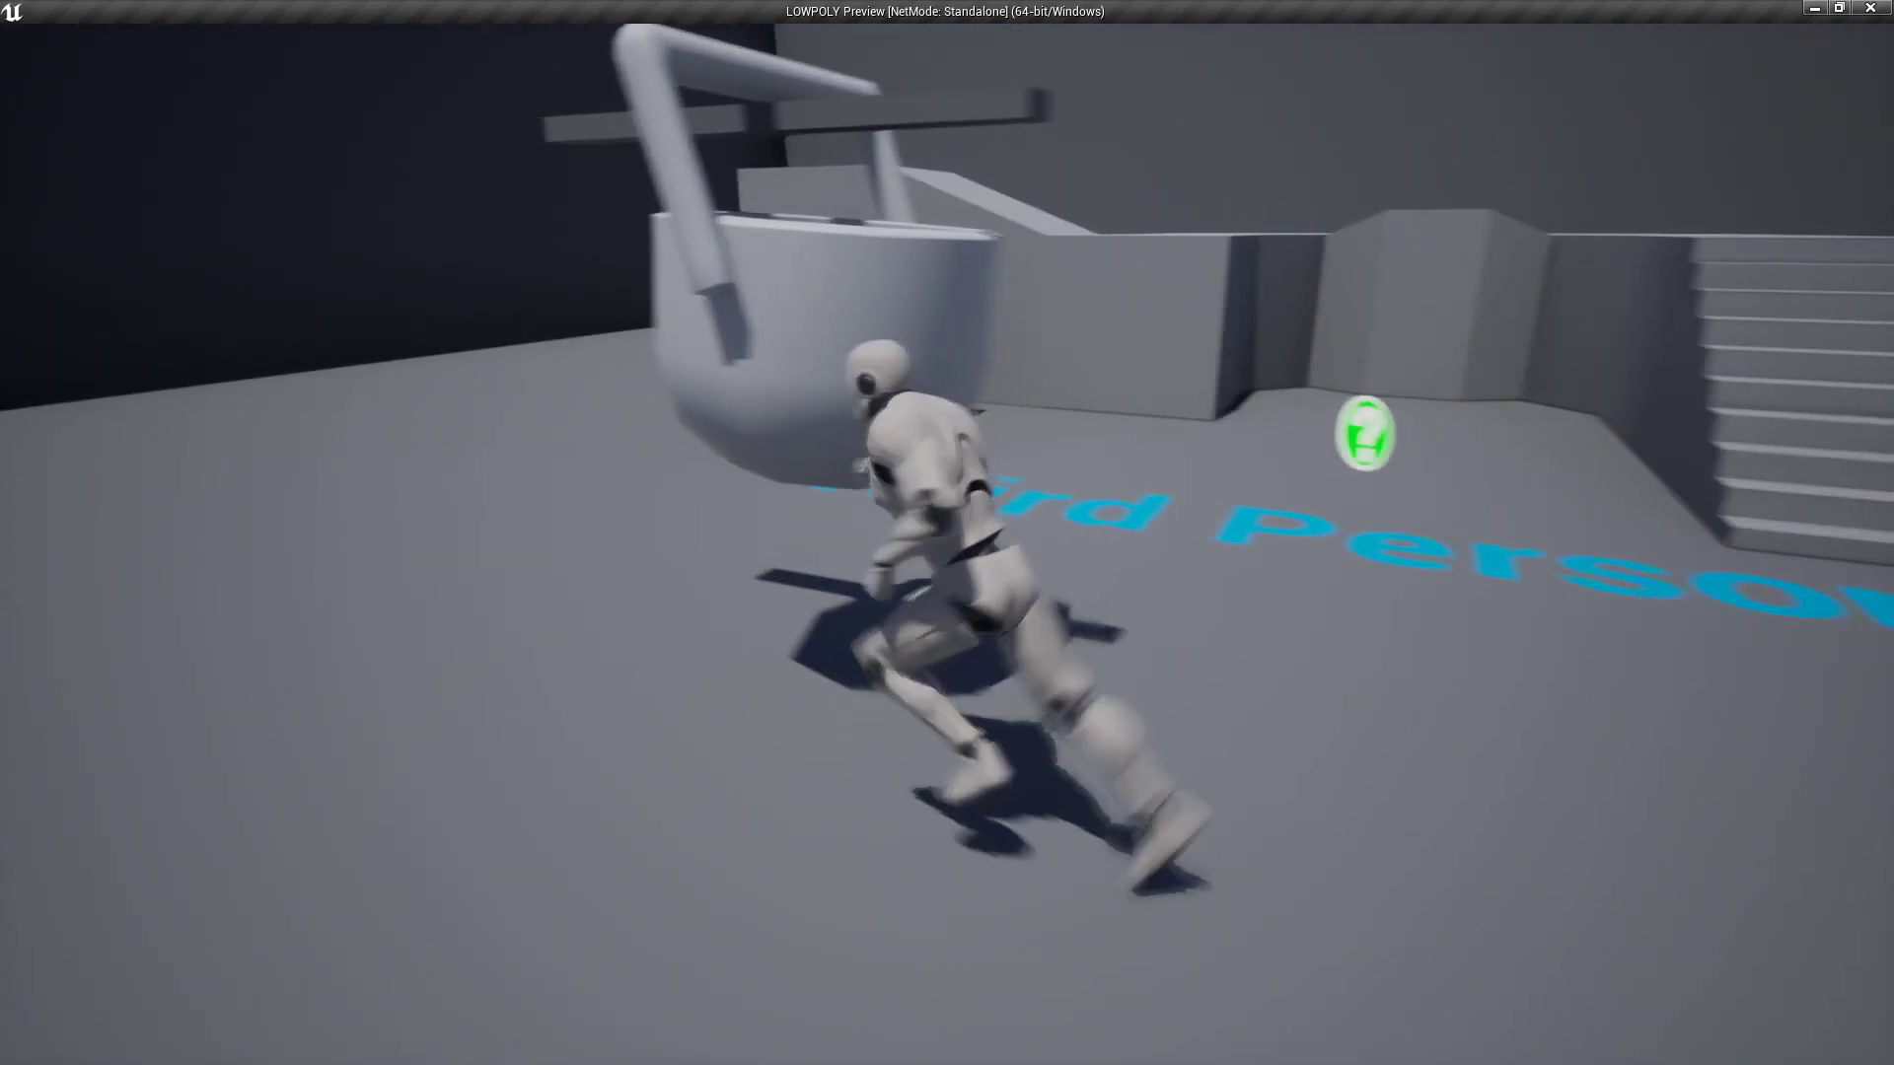
key(d)
key(w)
key(s)
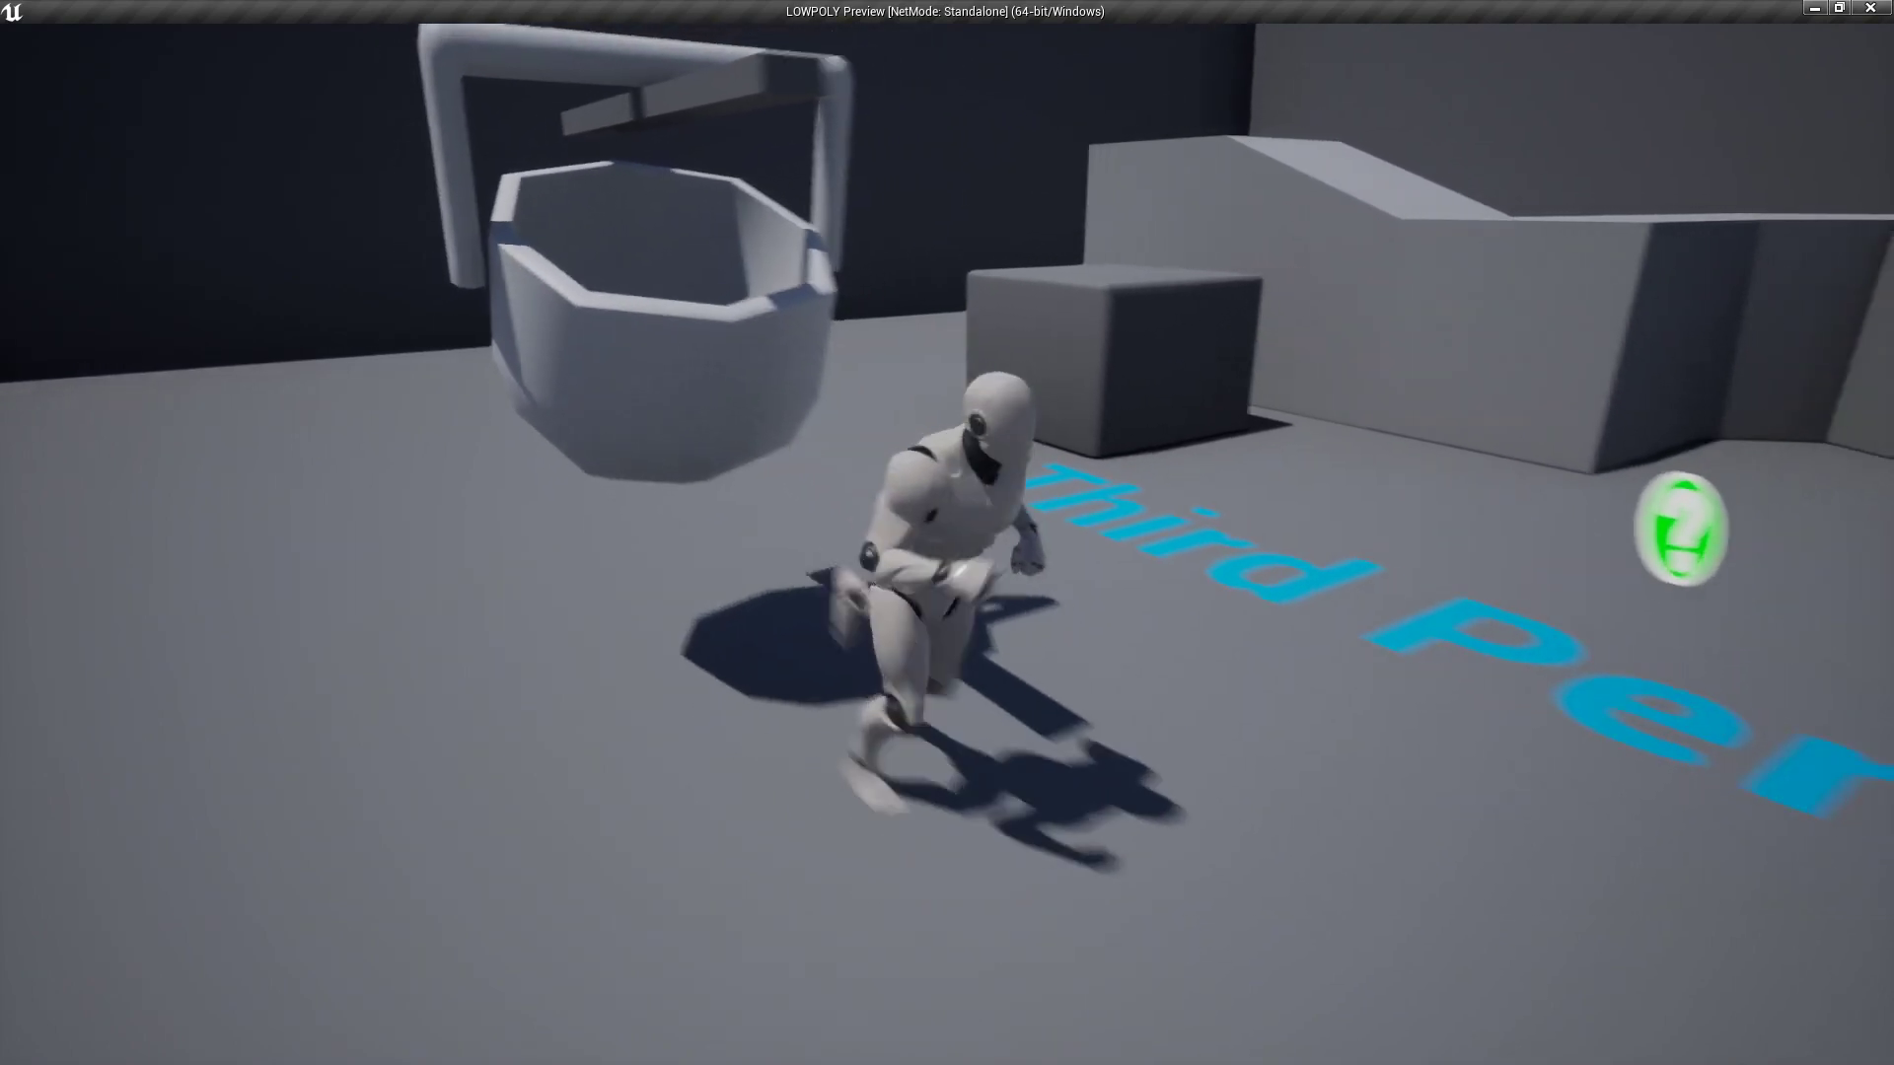
key(a)
key(s)
key(a)
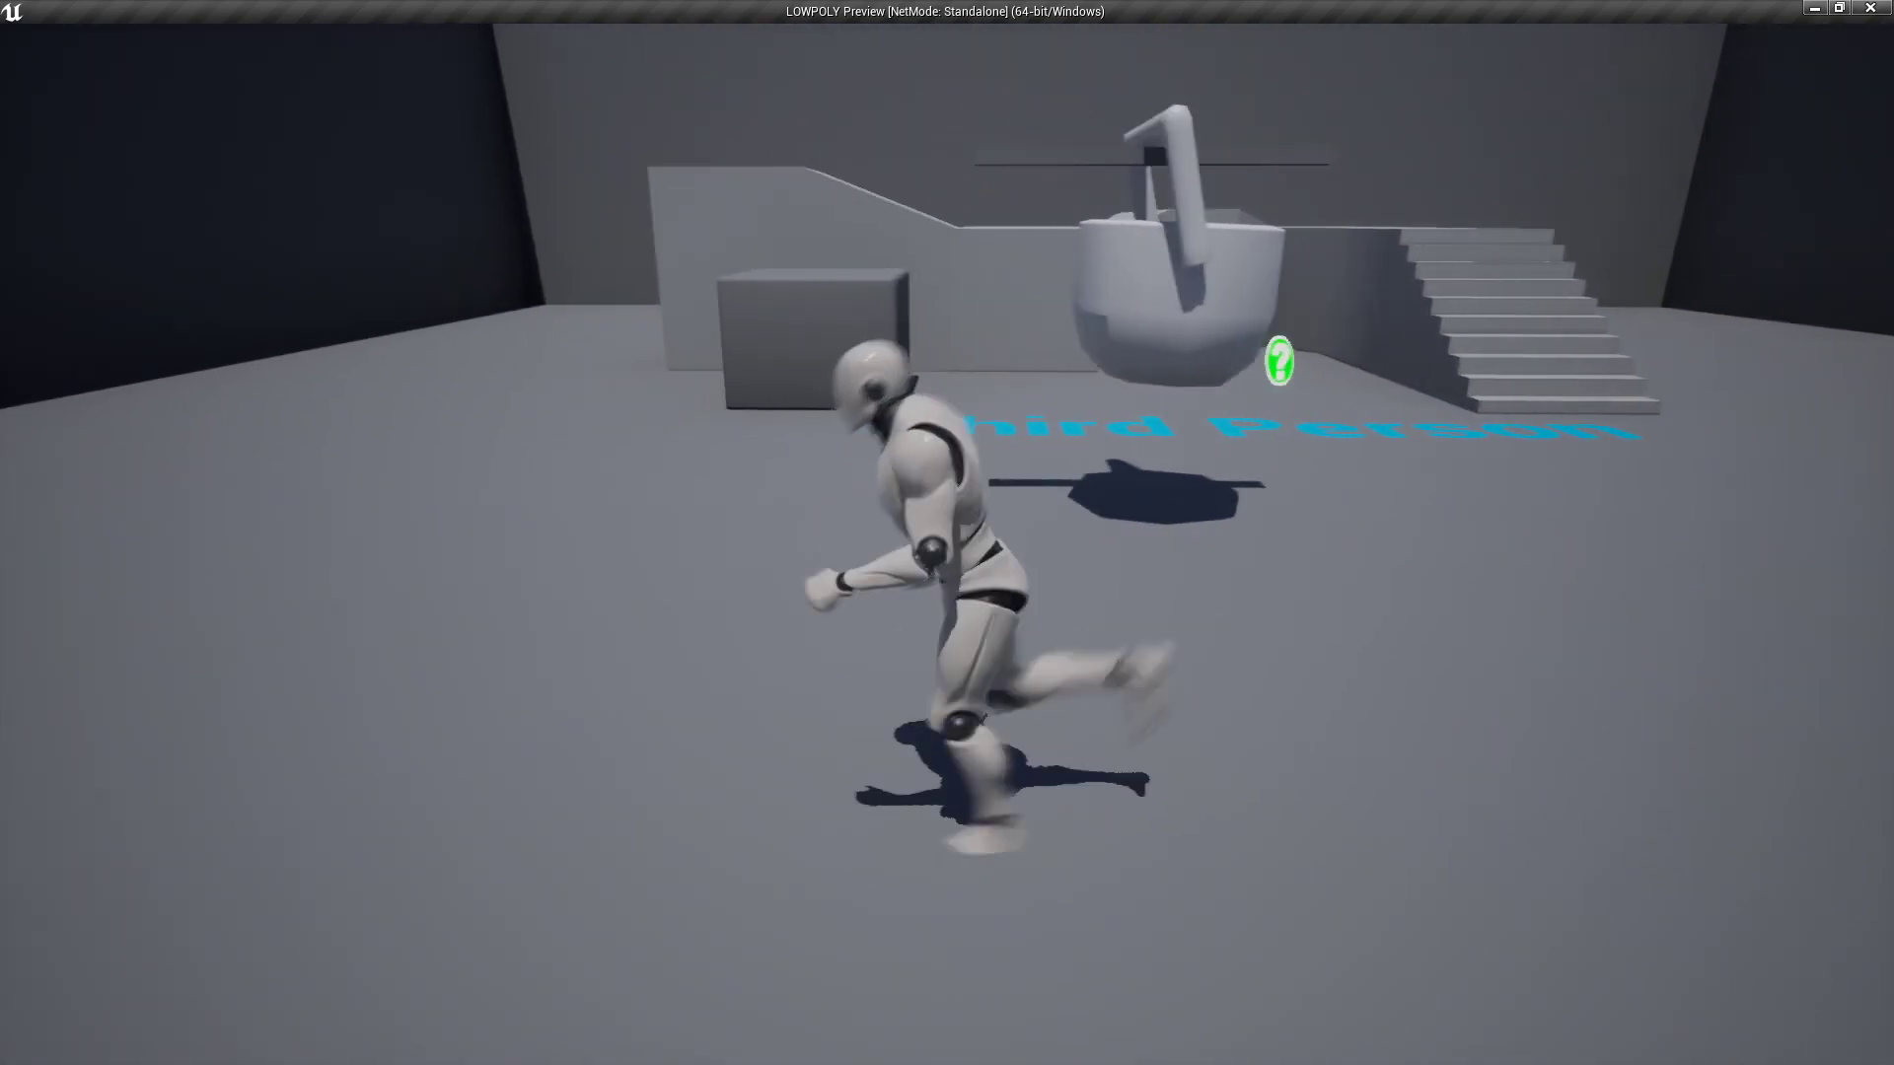
key(w)
key(d)
key(a)
key(s)
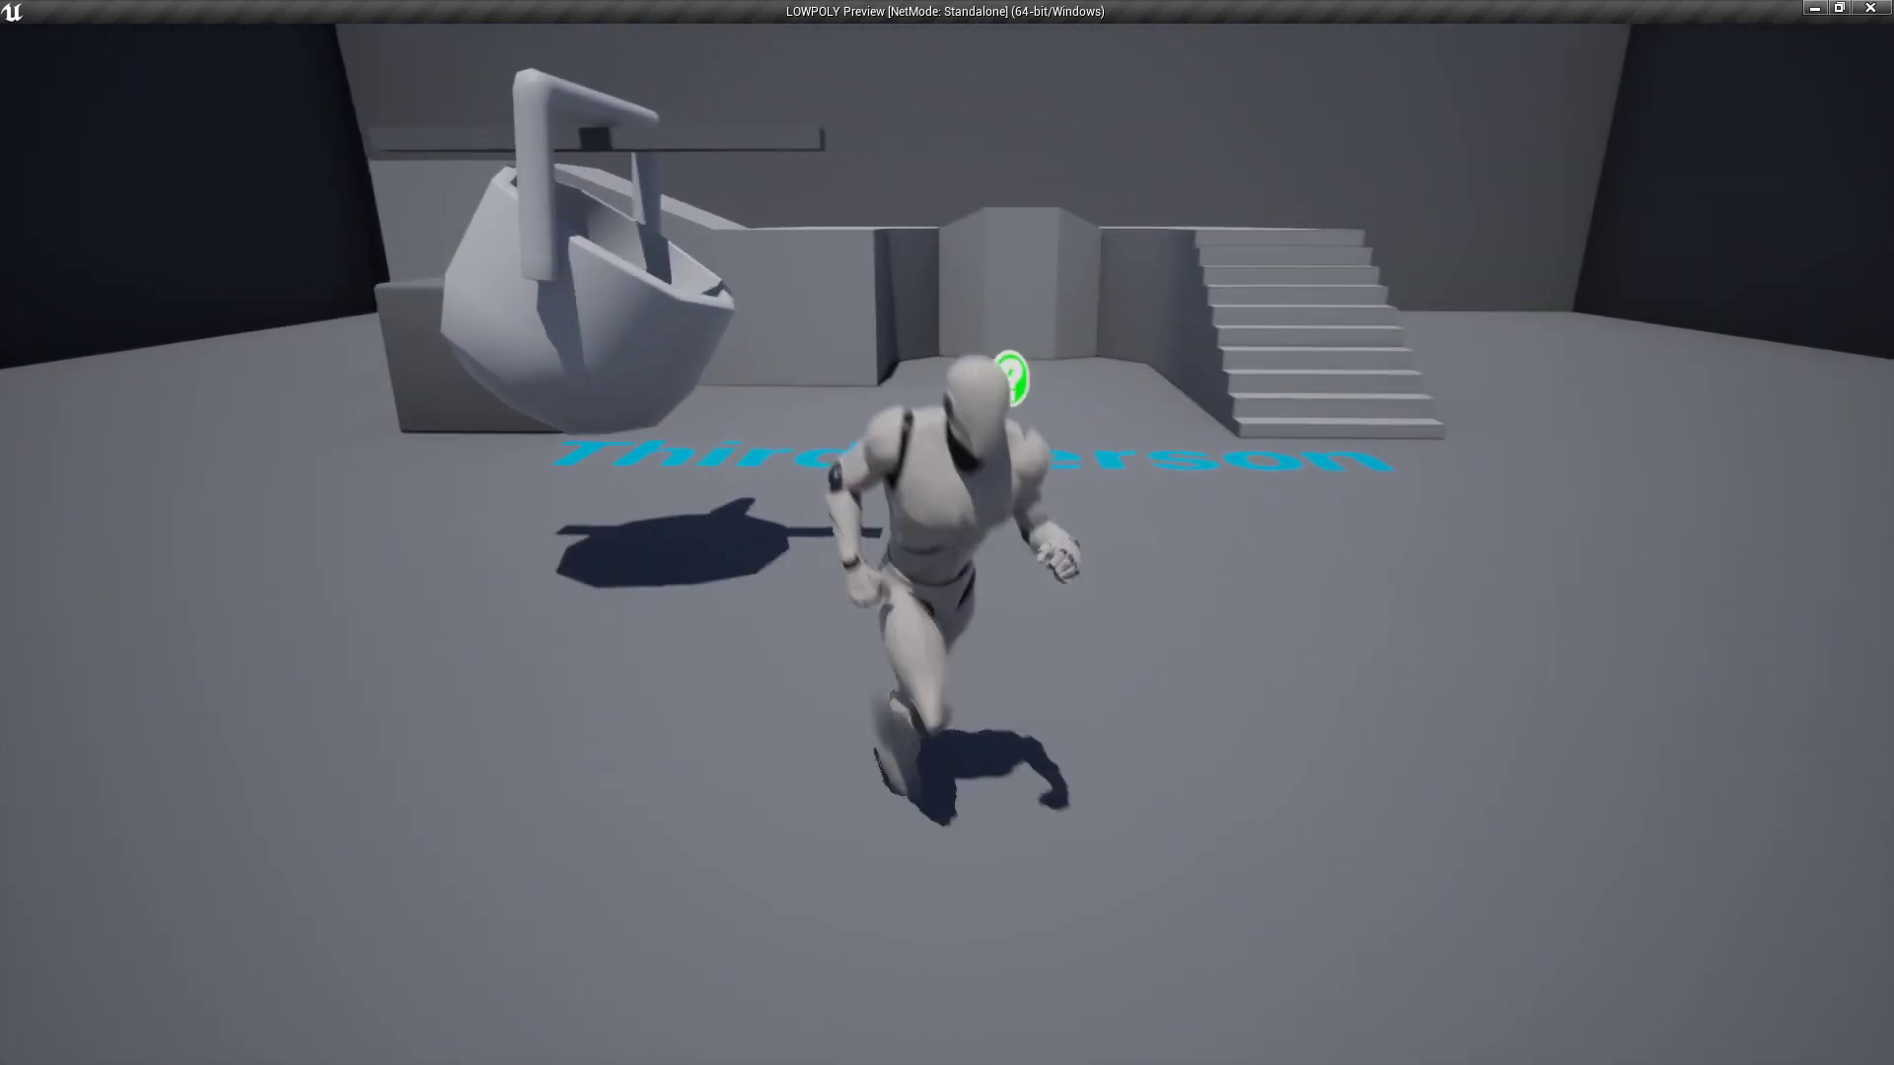
key(a)
key(w)
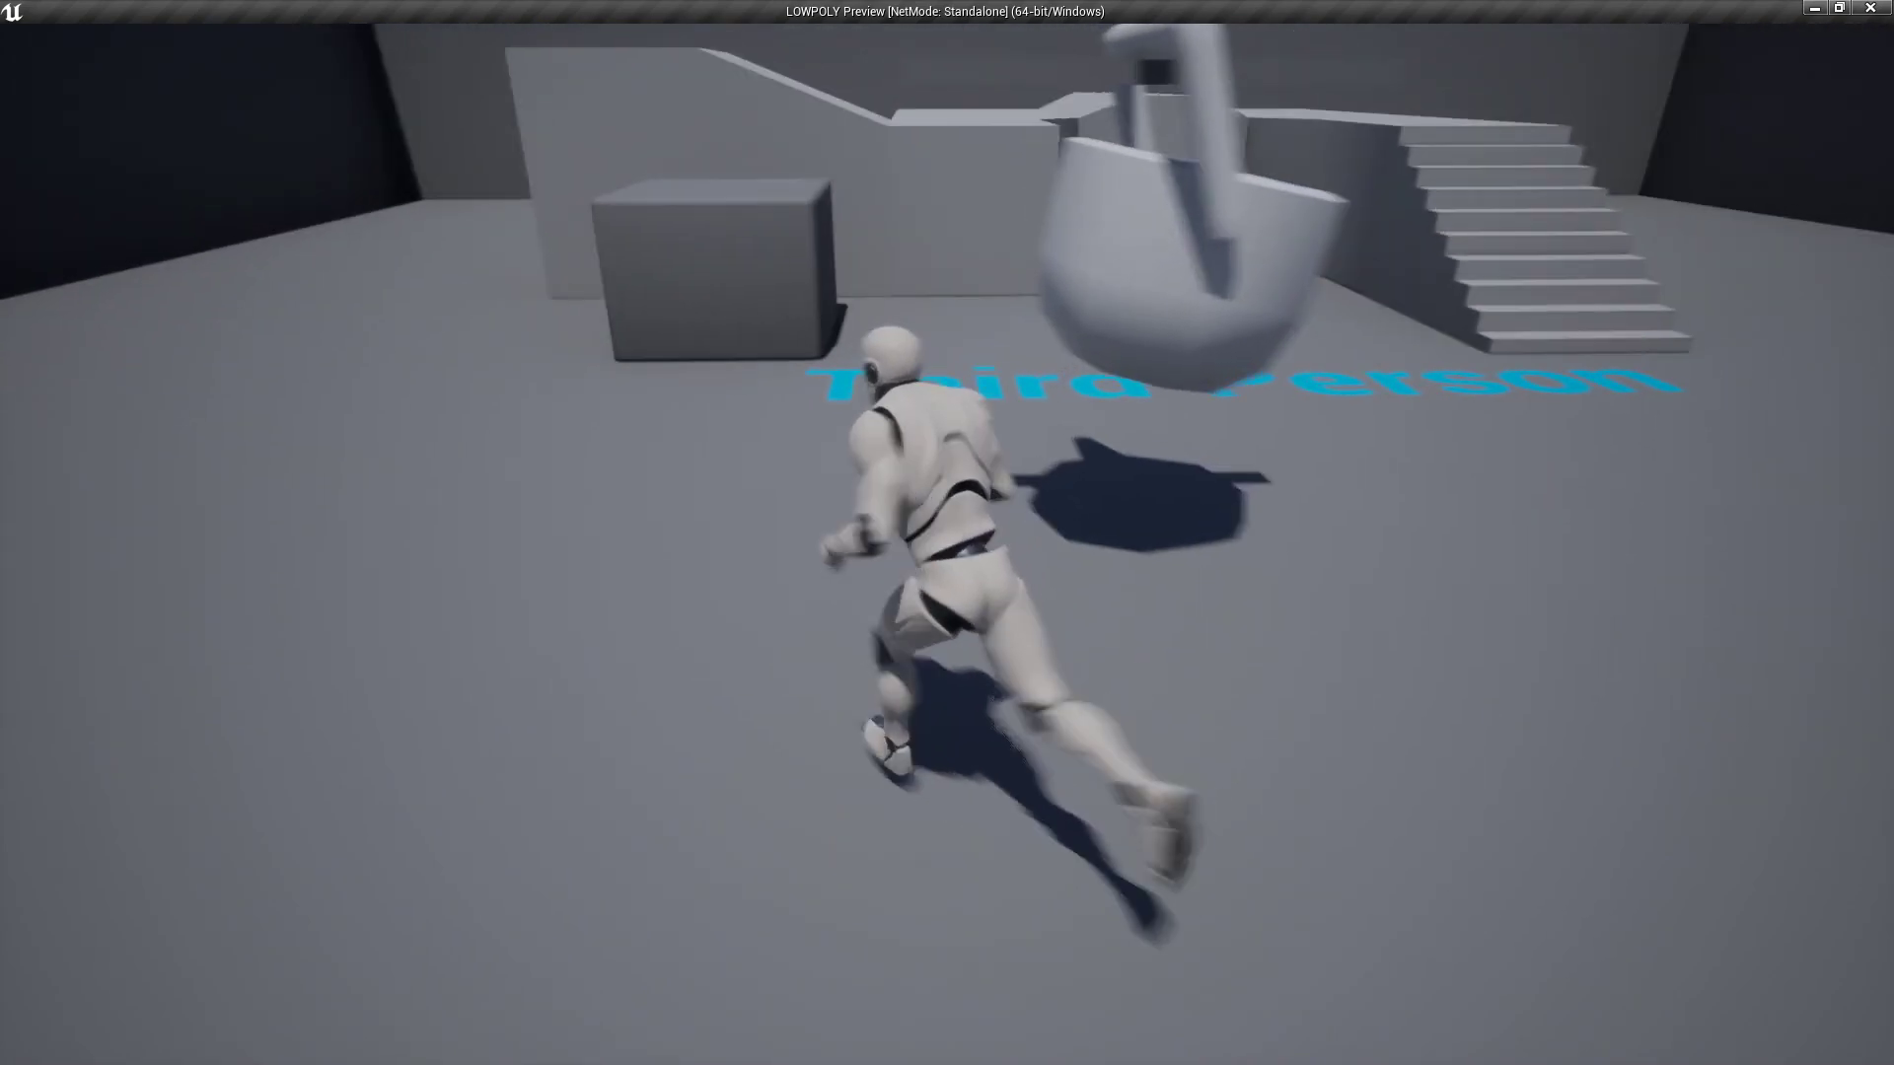
key(w)
key(d)
key(s)
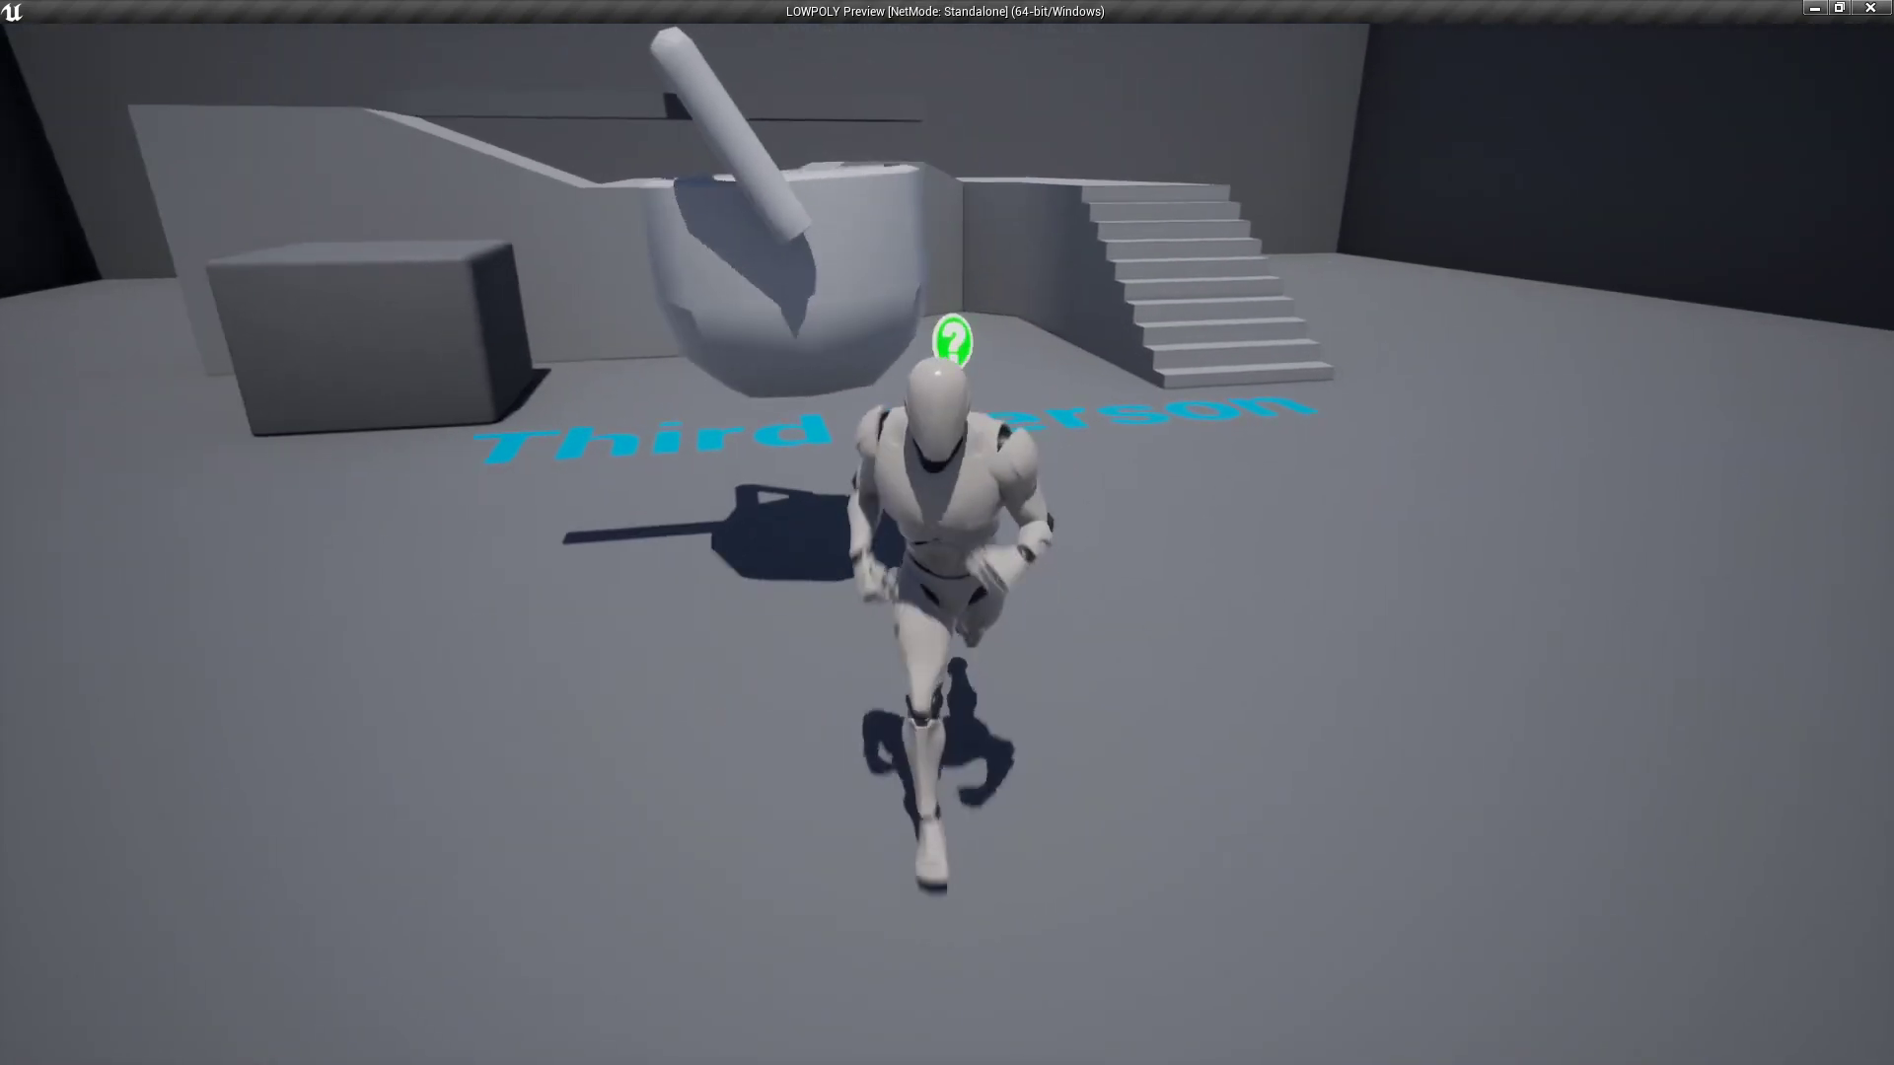
key(d)
key(w)
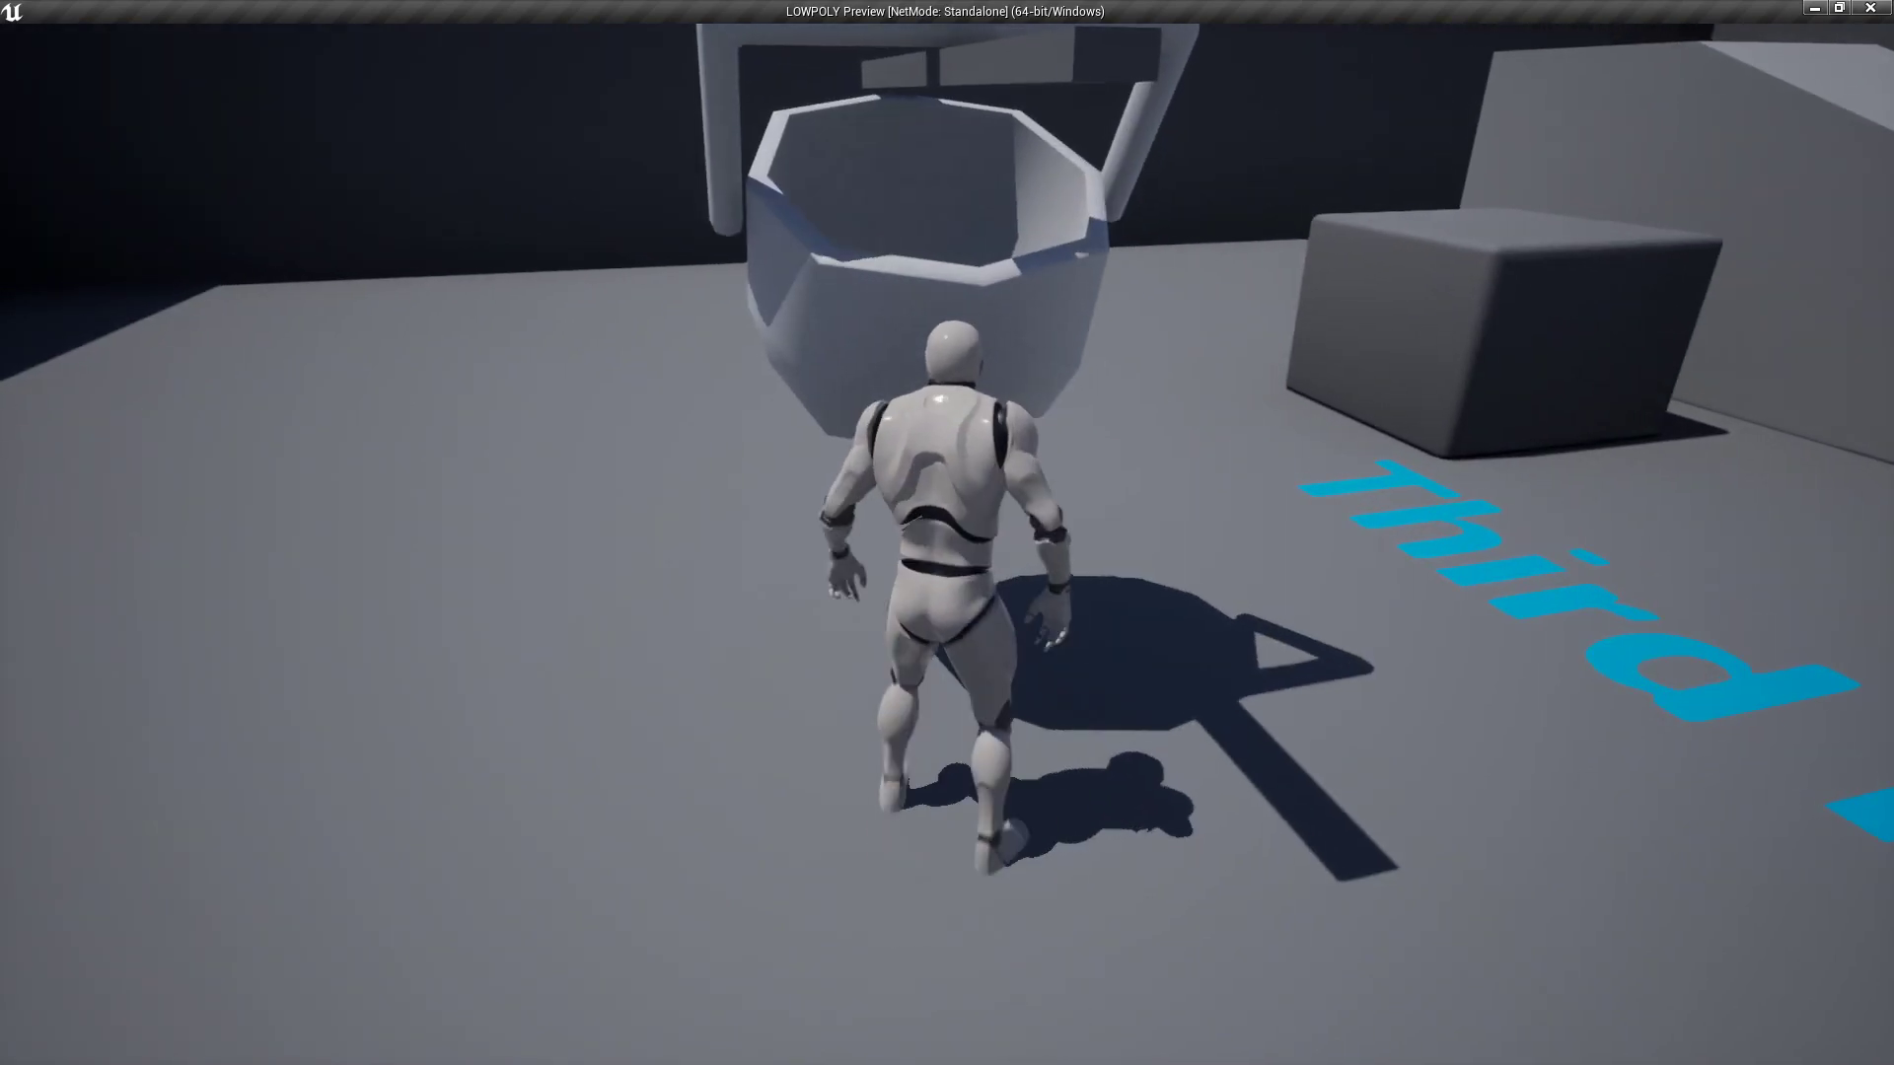
key(s)
key(a)
key(w)
key(a)
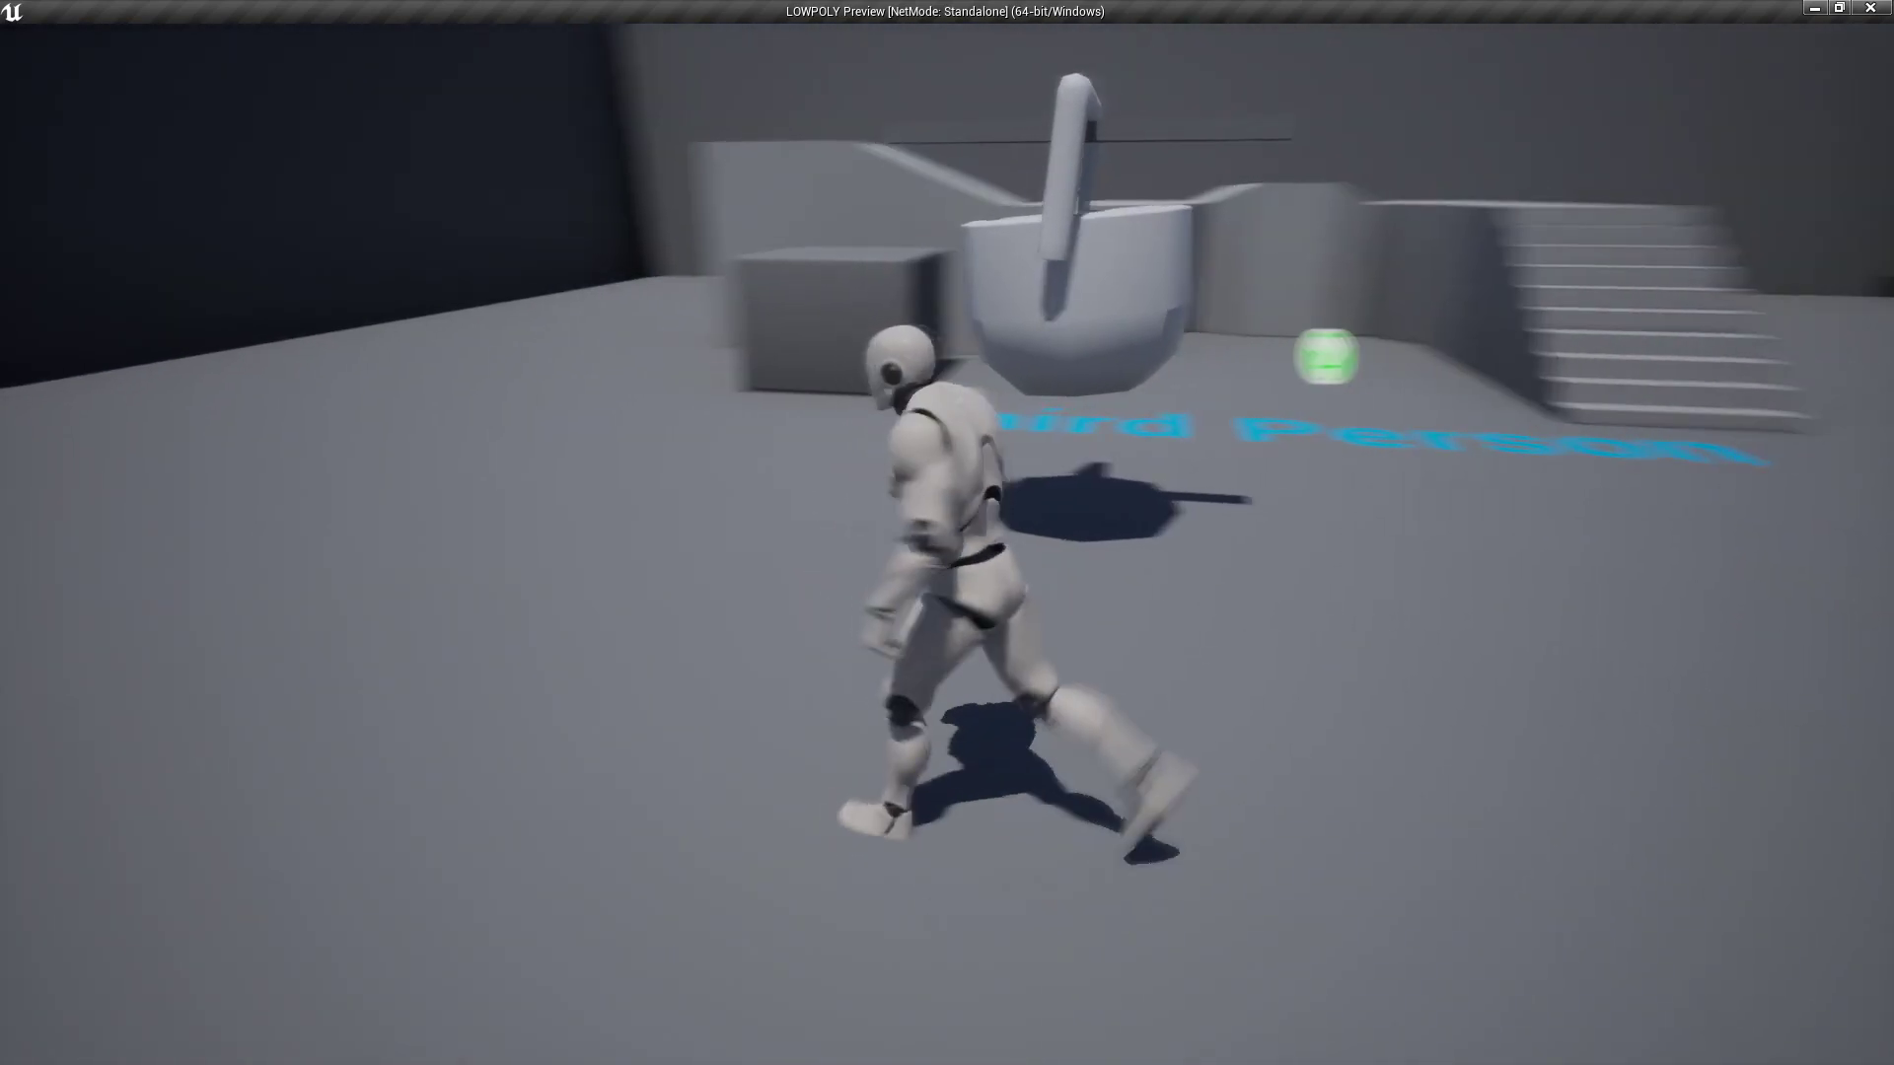
key(w)
key(a)
key(w)
key(s)
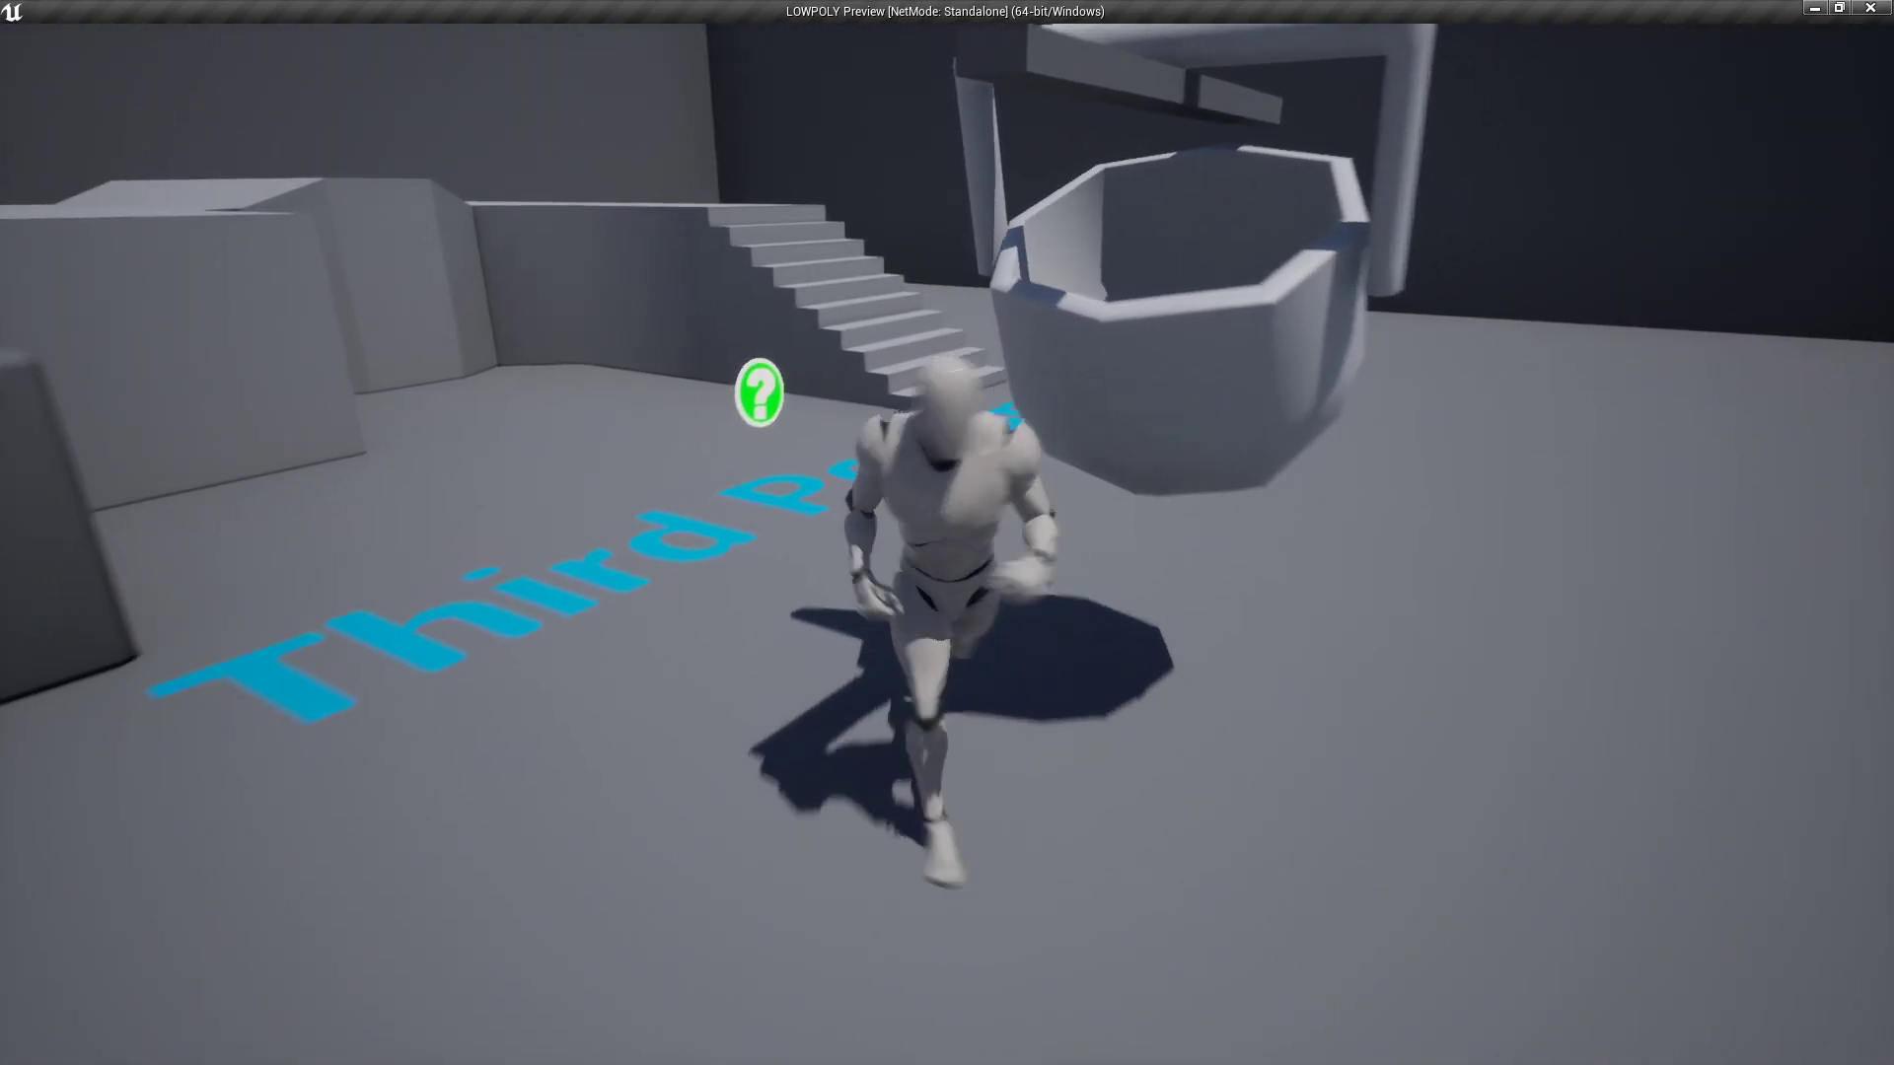
key(d)
key(d)
key(s)
key(d)
key(w)
key(Escape)
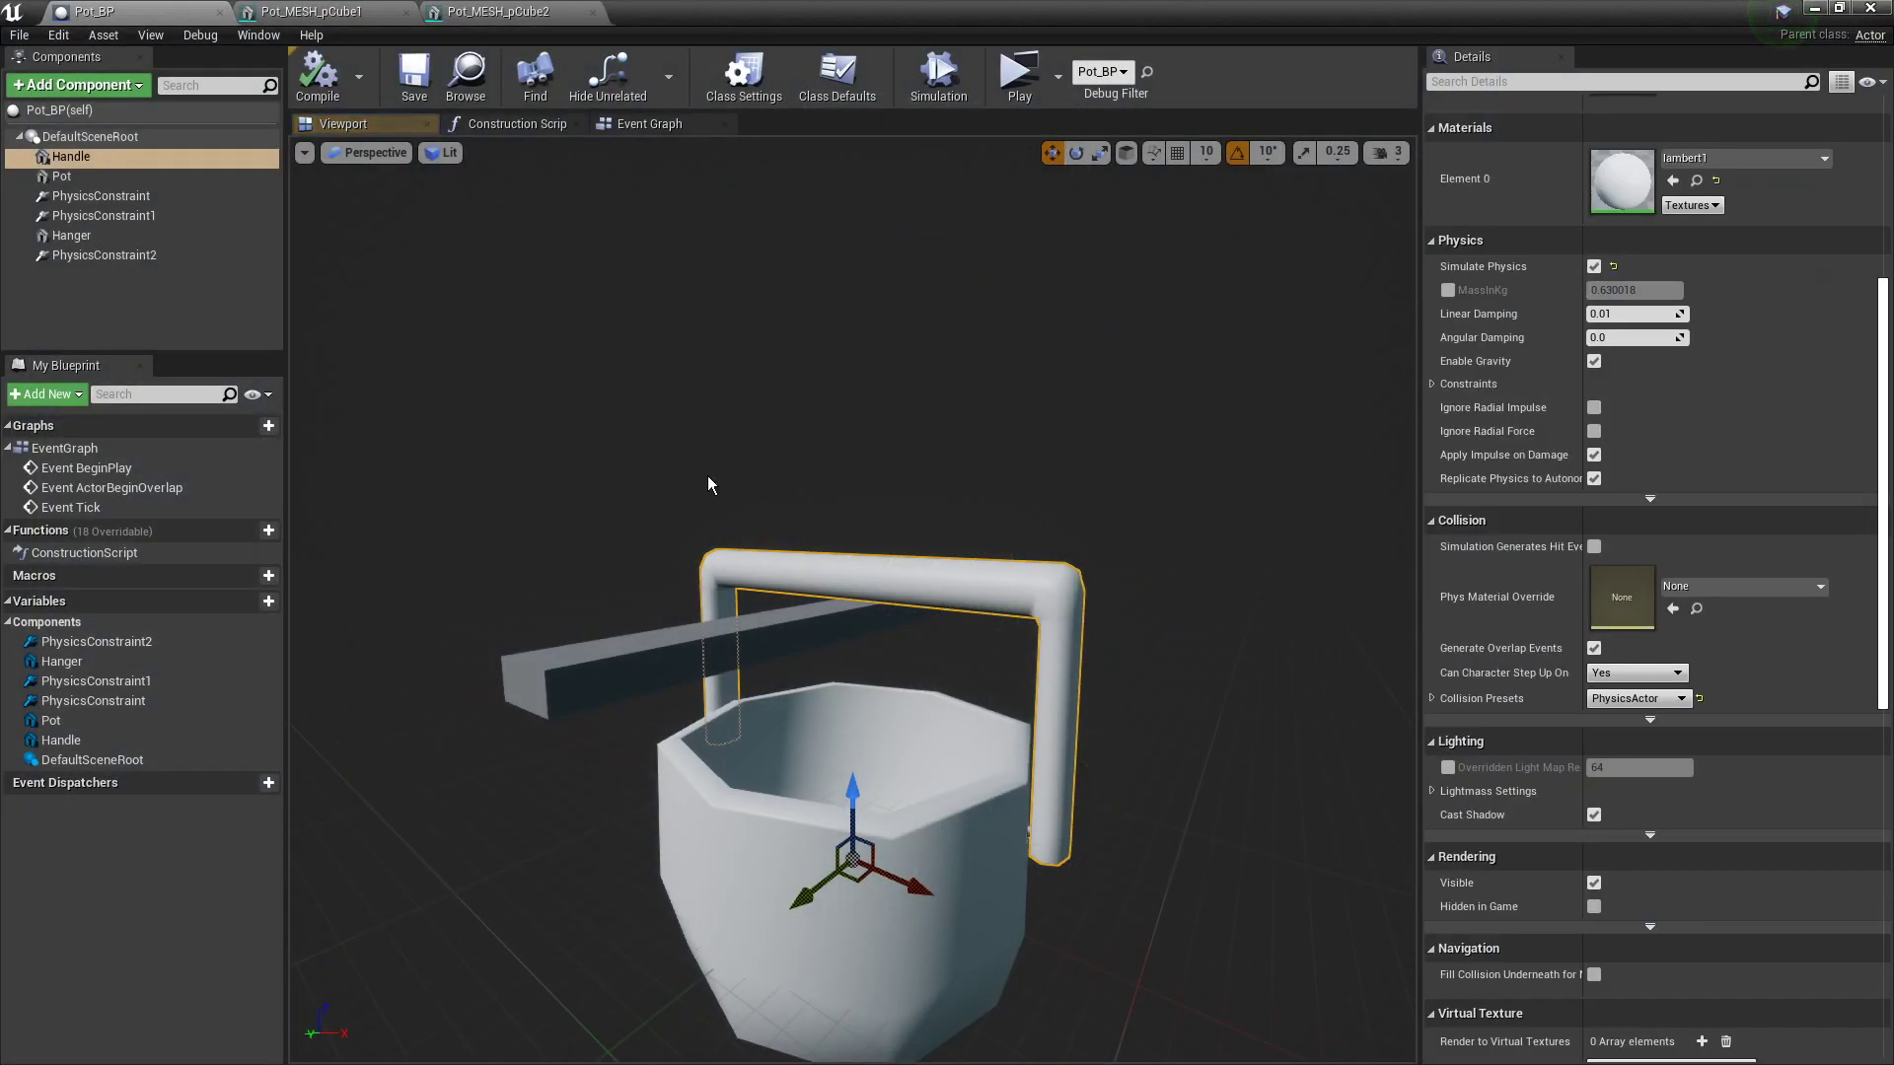
click(643, 124)
click(379, 126)
right_drag(874, 797, 891, 731)
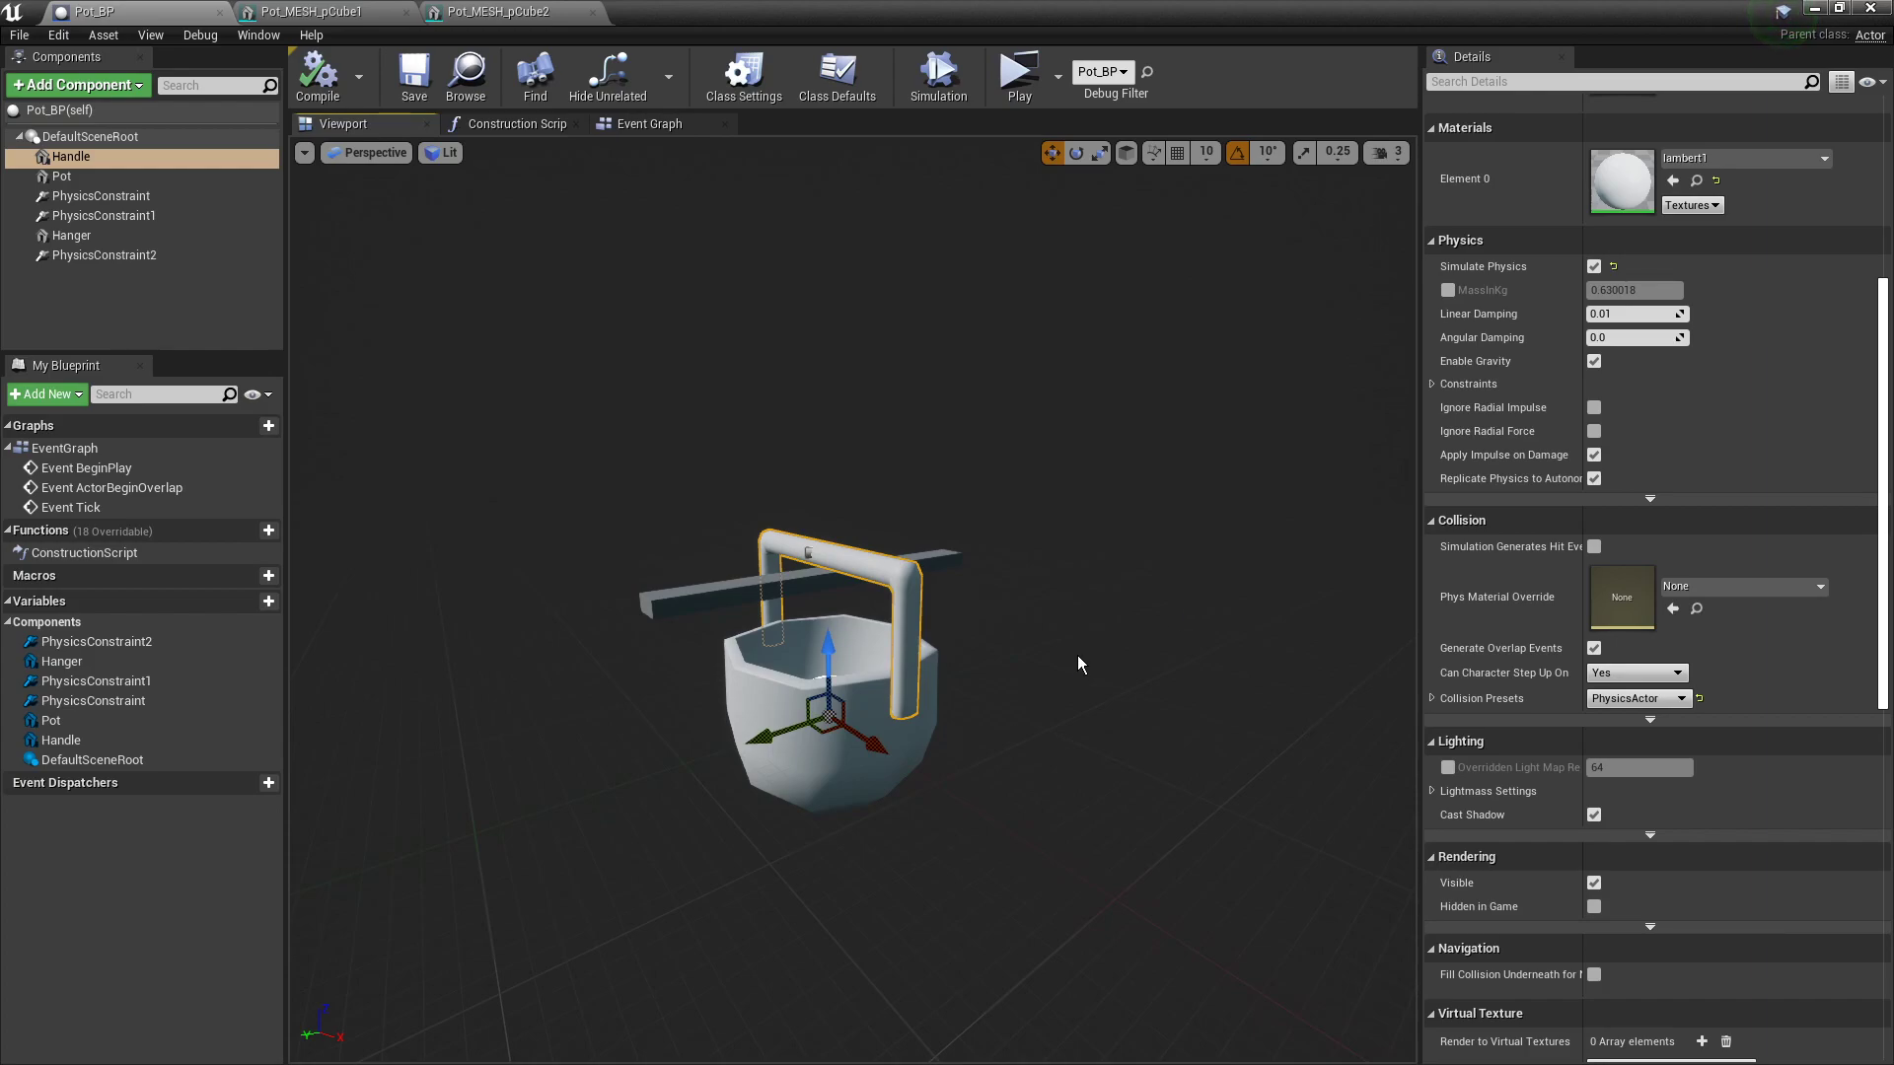
drag(1109, 572, 1104, 579)
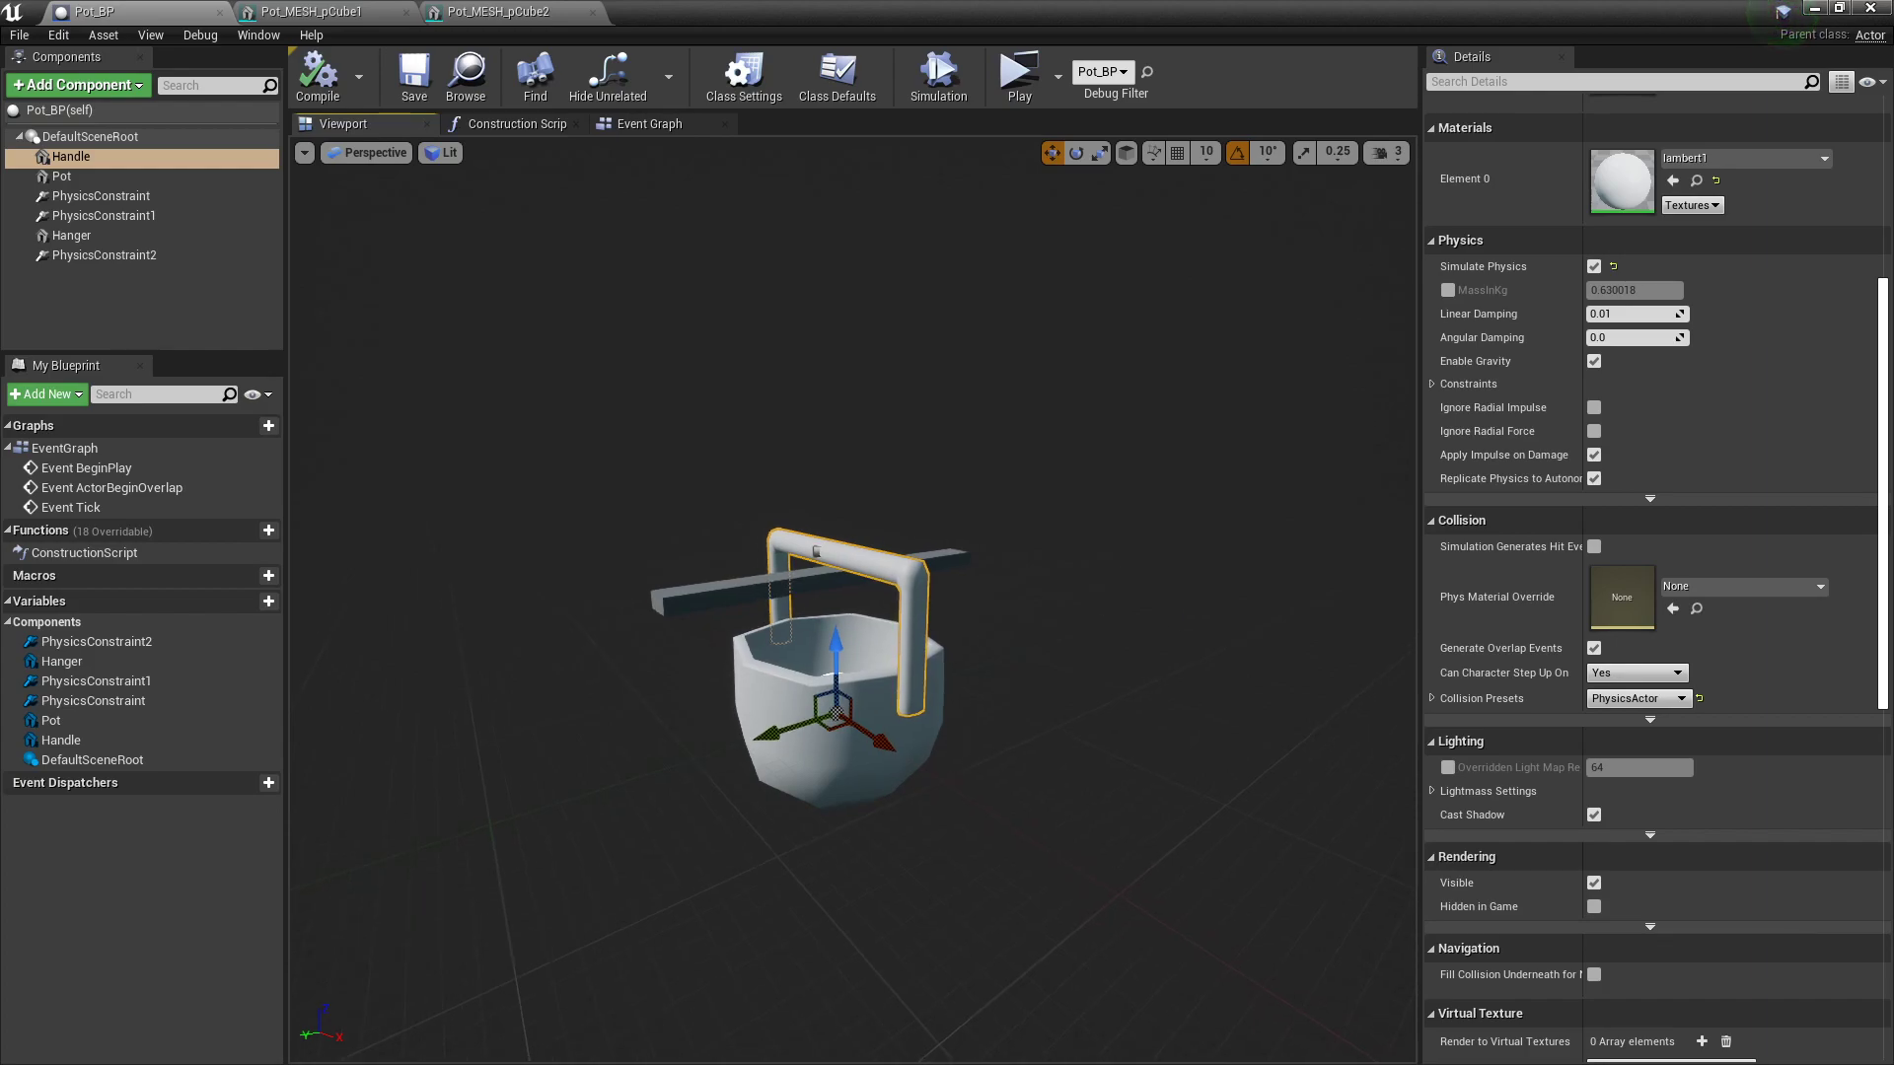
right_drag(1160, 543, 1077, 615)
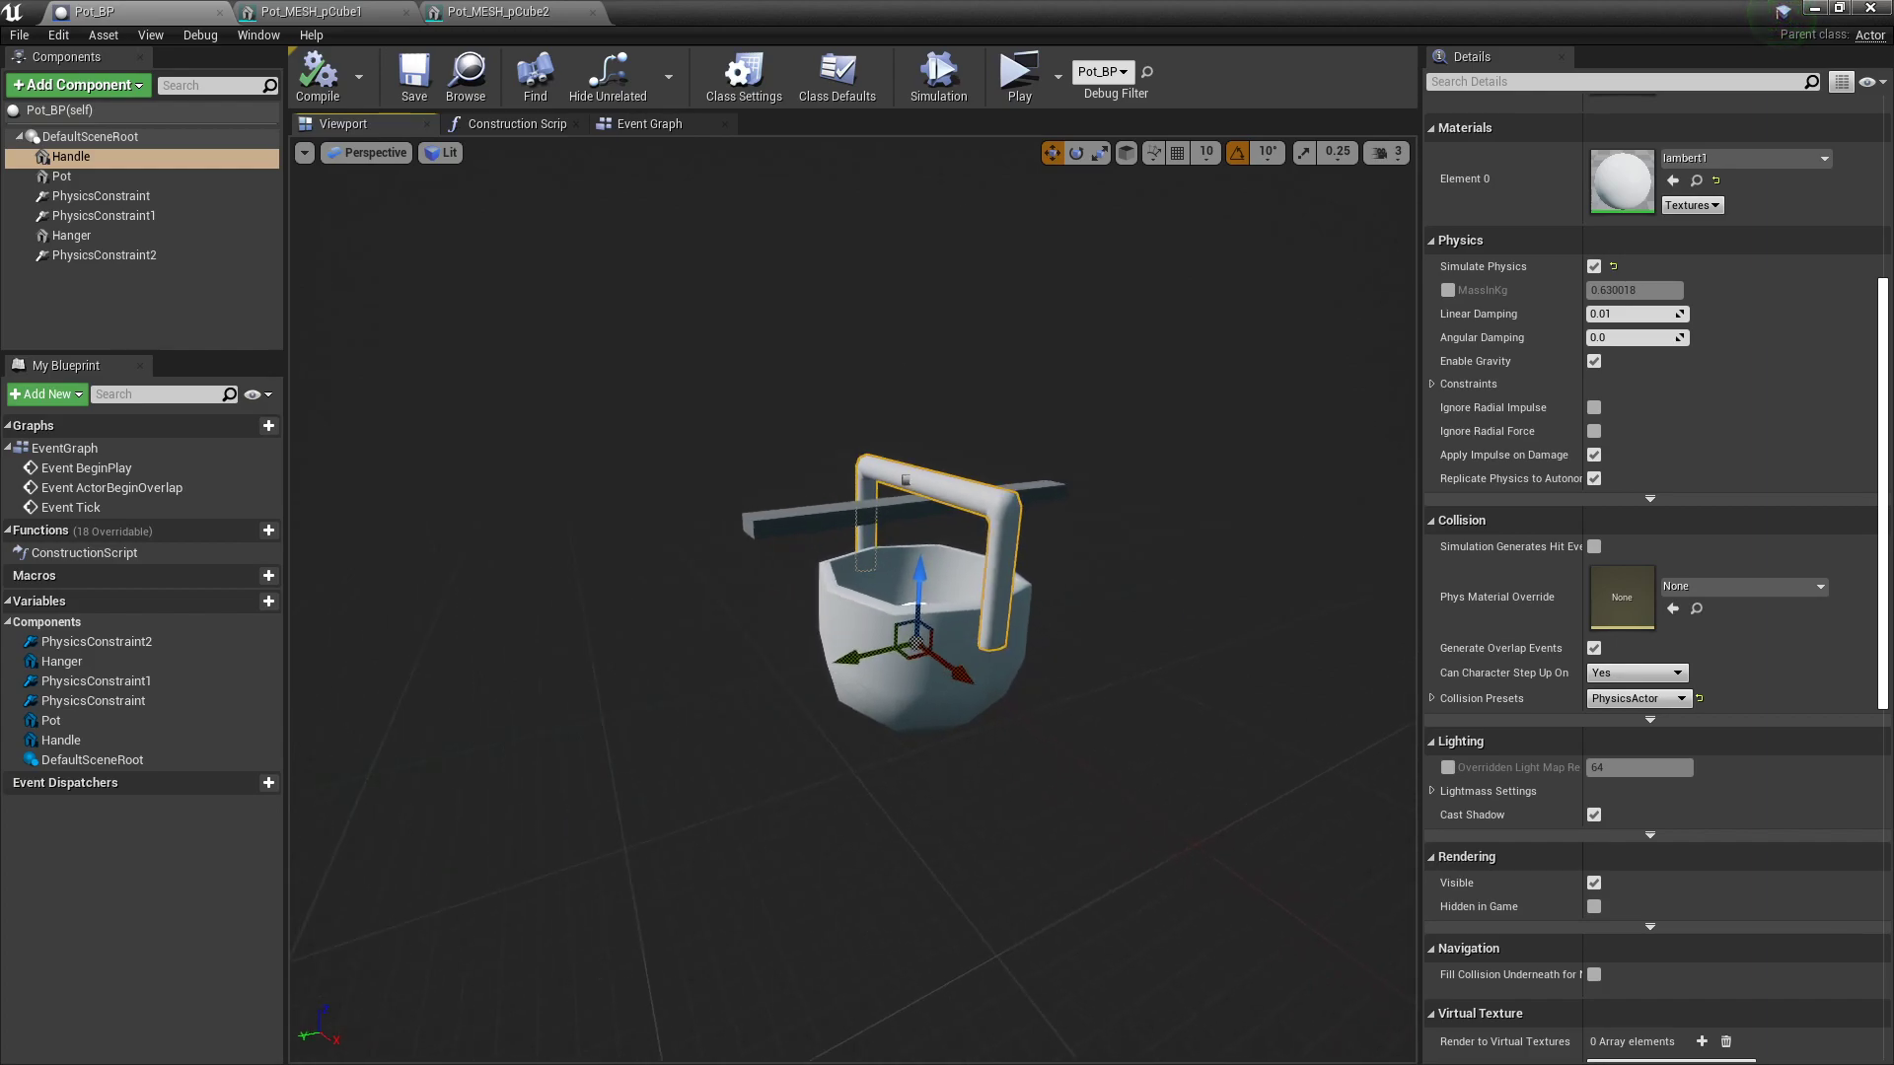